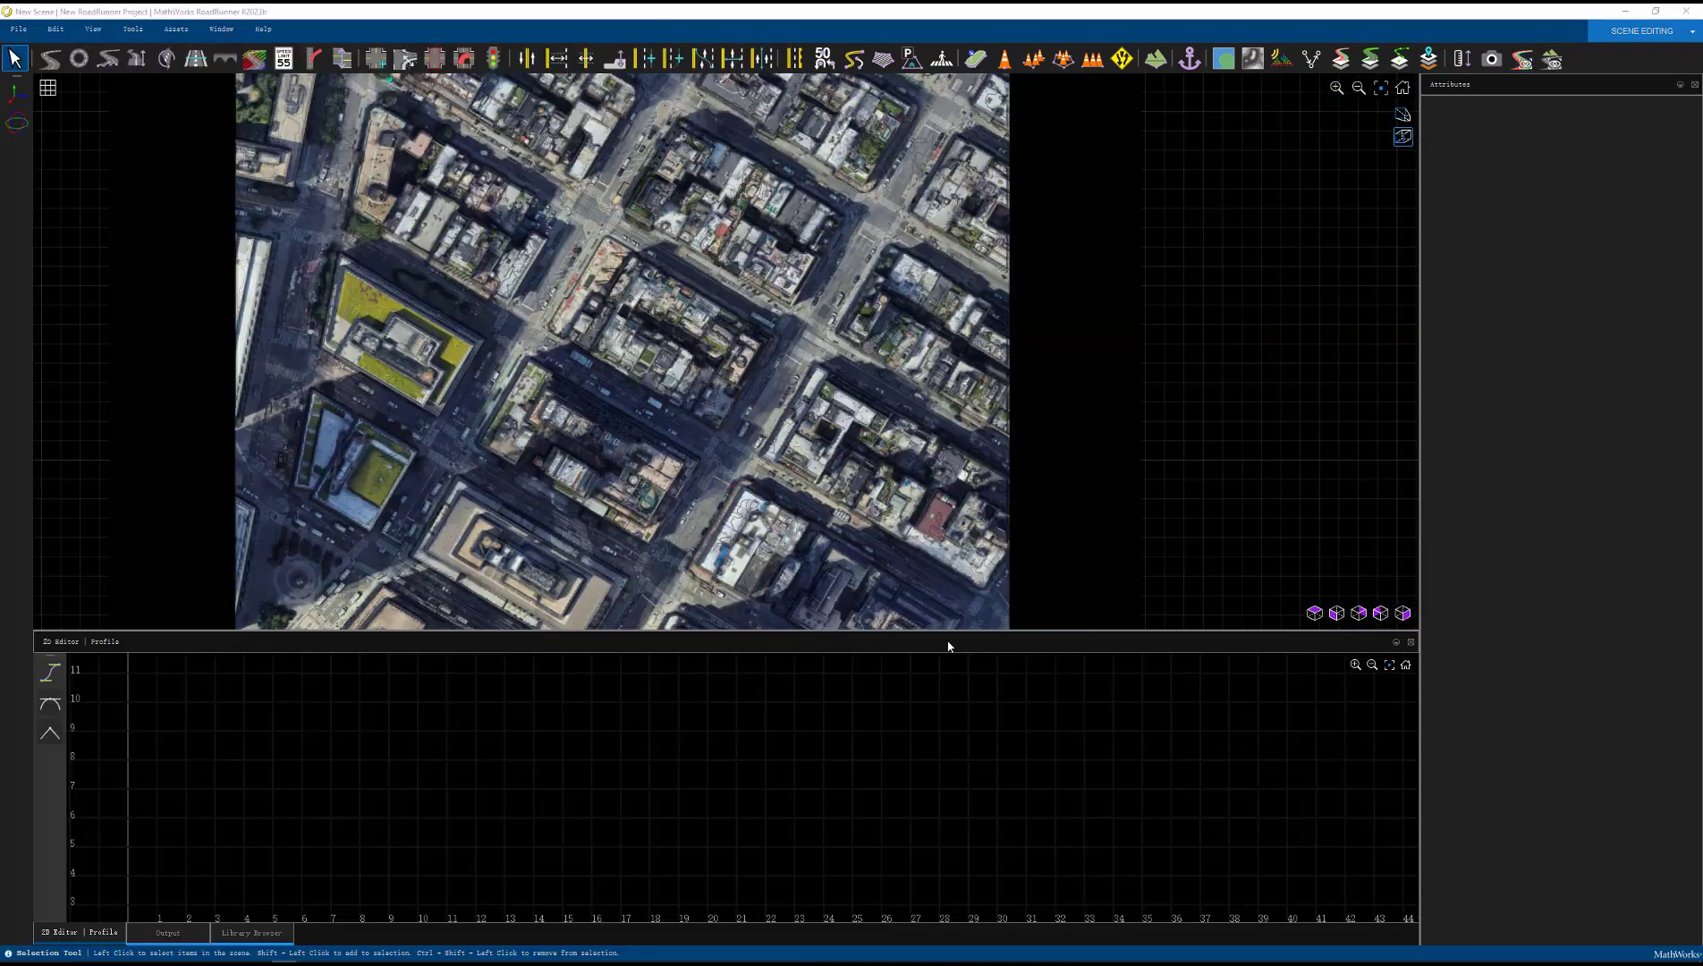
Draw a straight road about 50 m long over the avenue between the two crosswalks with the Road Plan Tool
scroll(802, 326, "up", 6)
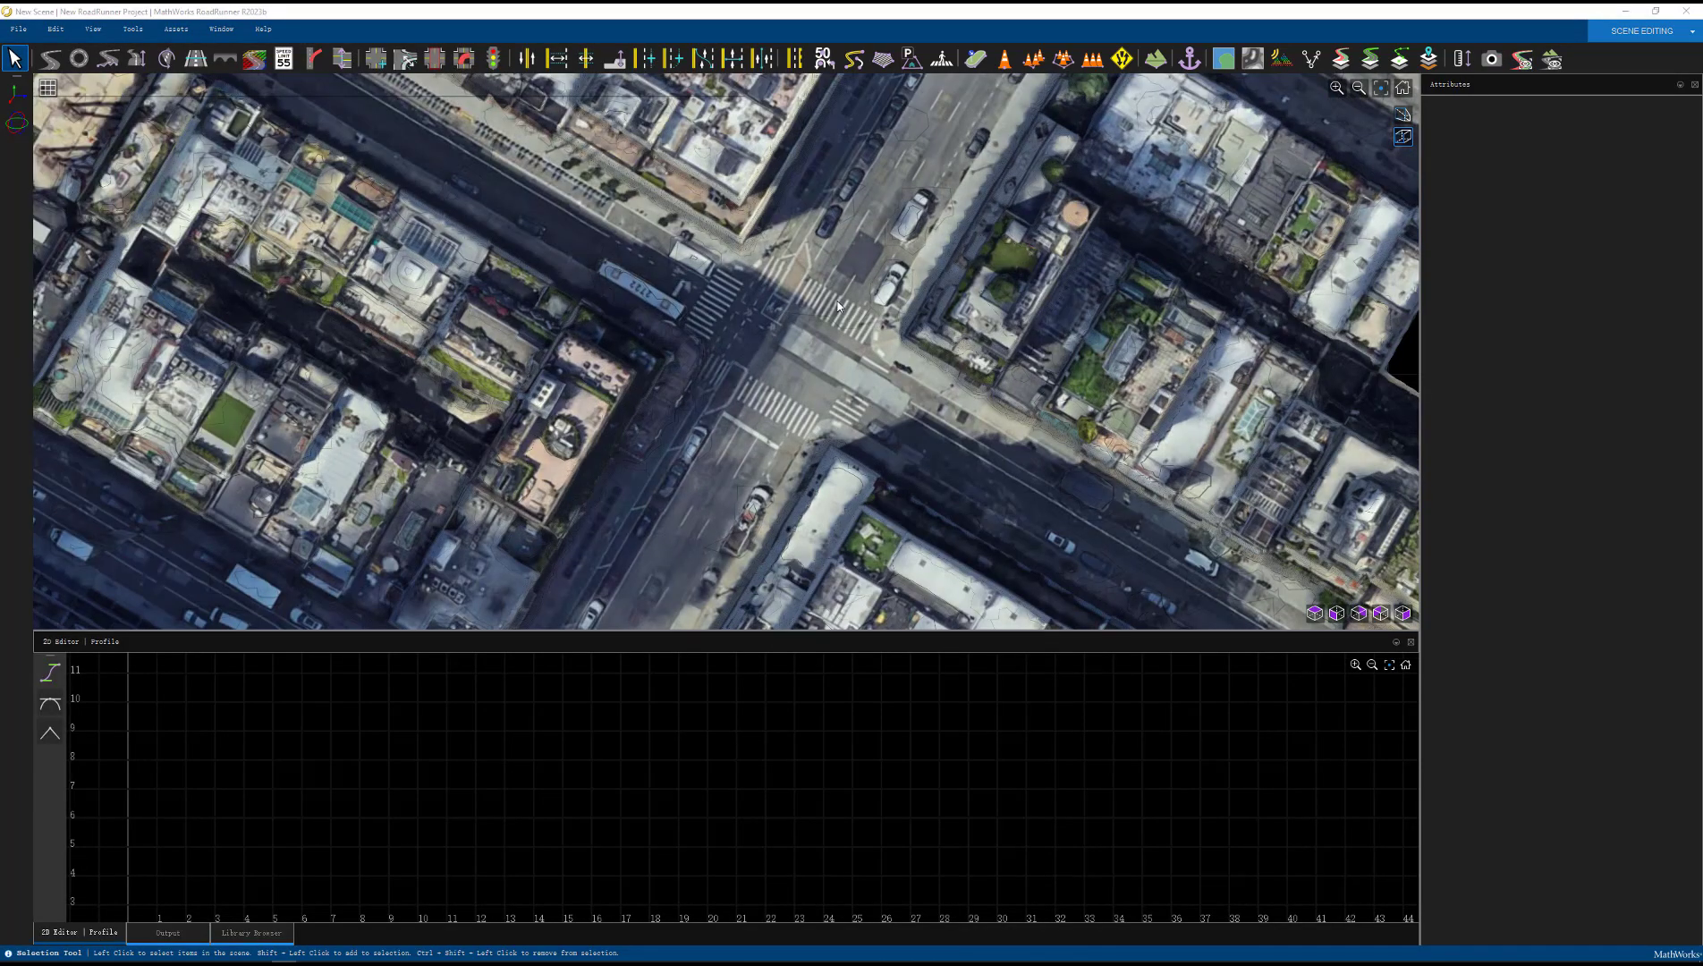
scroll(839, 307, "down", 3)
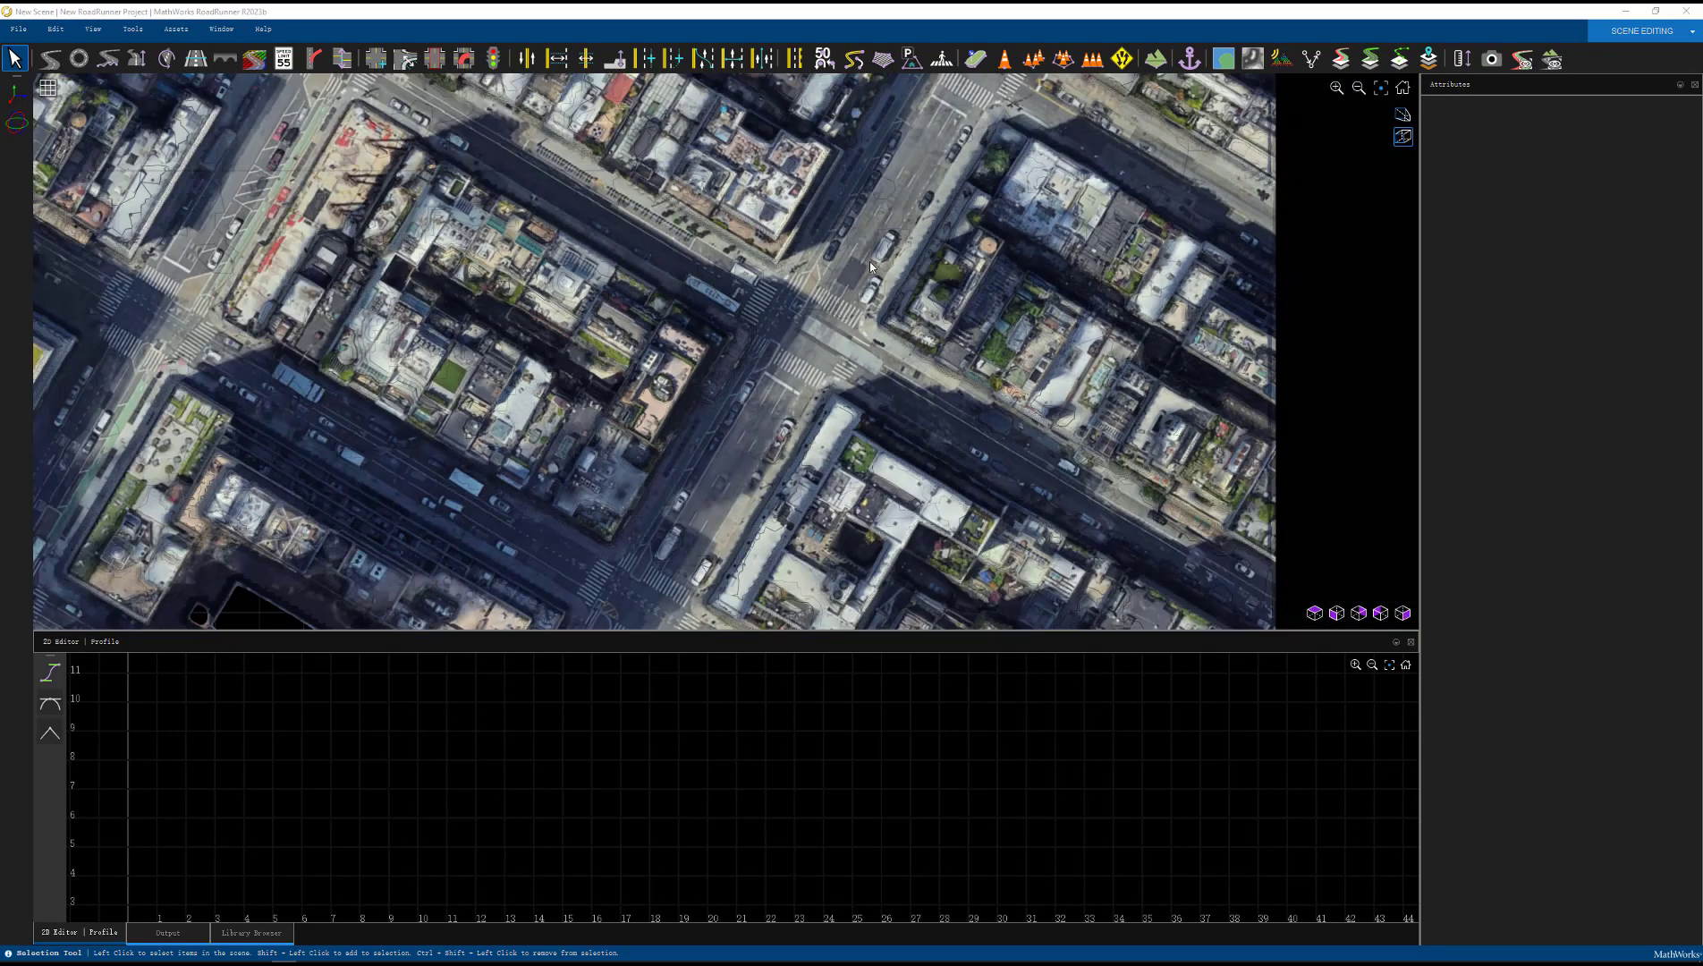
left_click(868, 261)
scroll(849, 284, "down", 2)
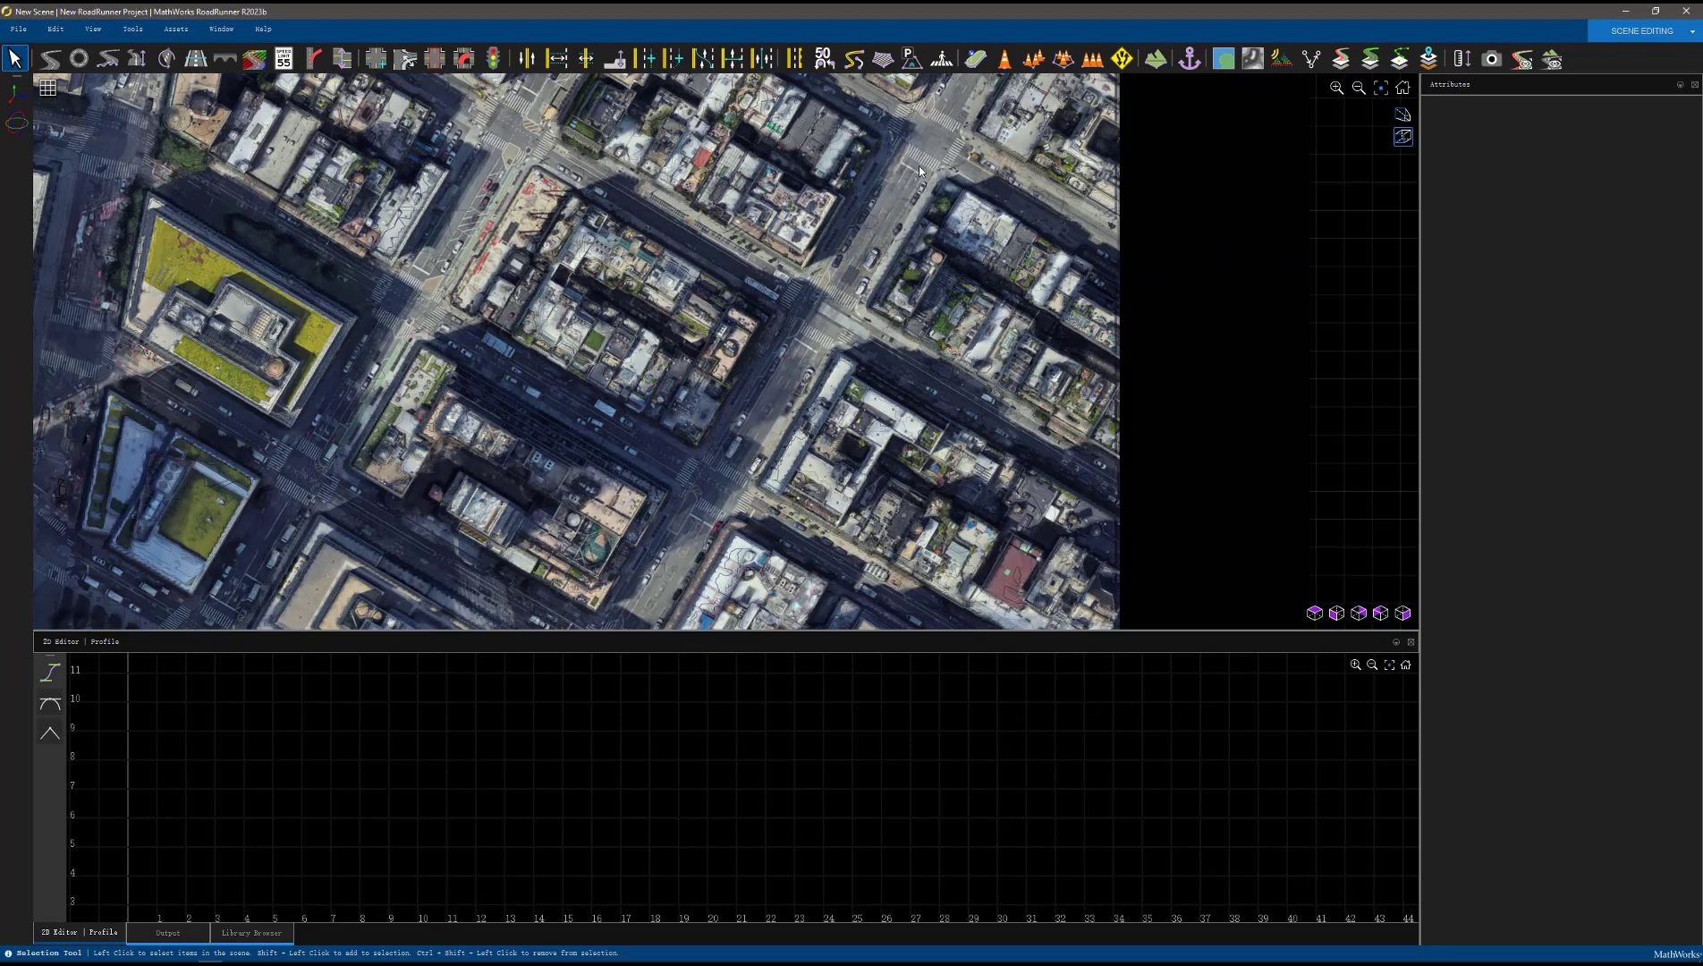
scroll(919, 169, "up", 3)
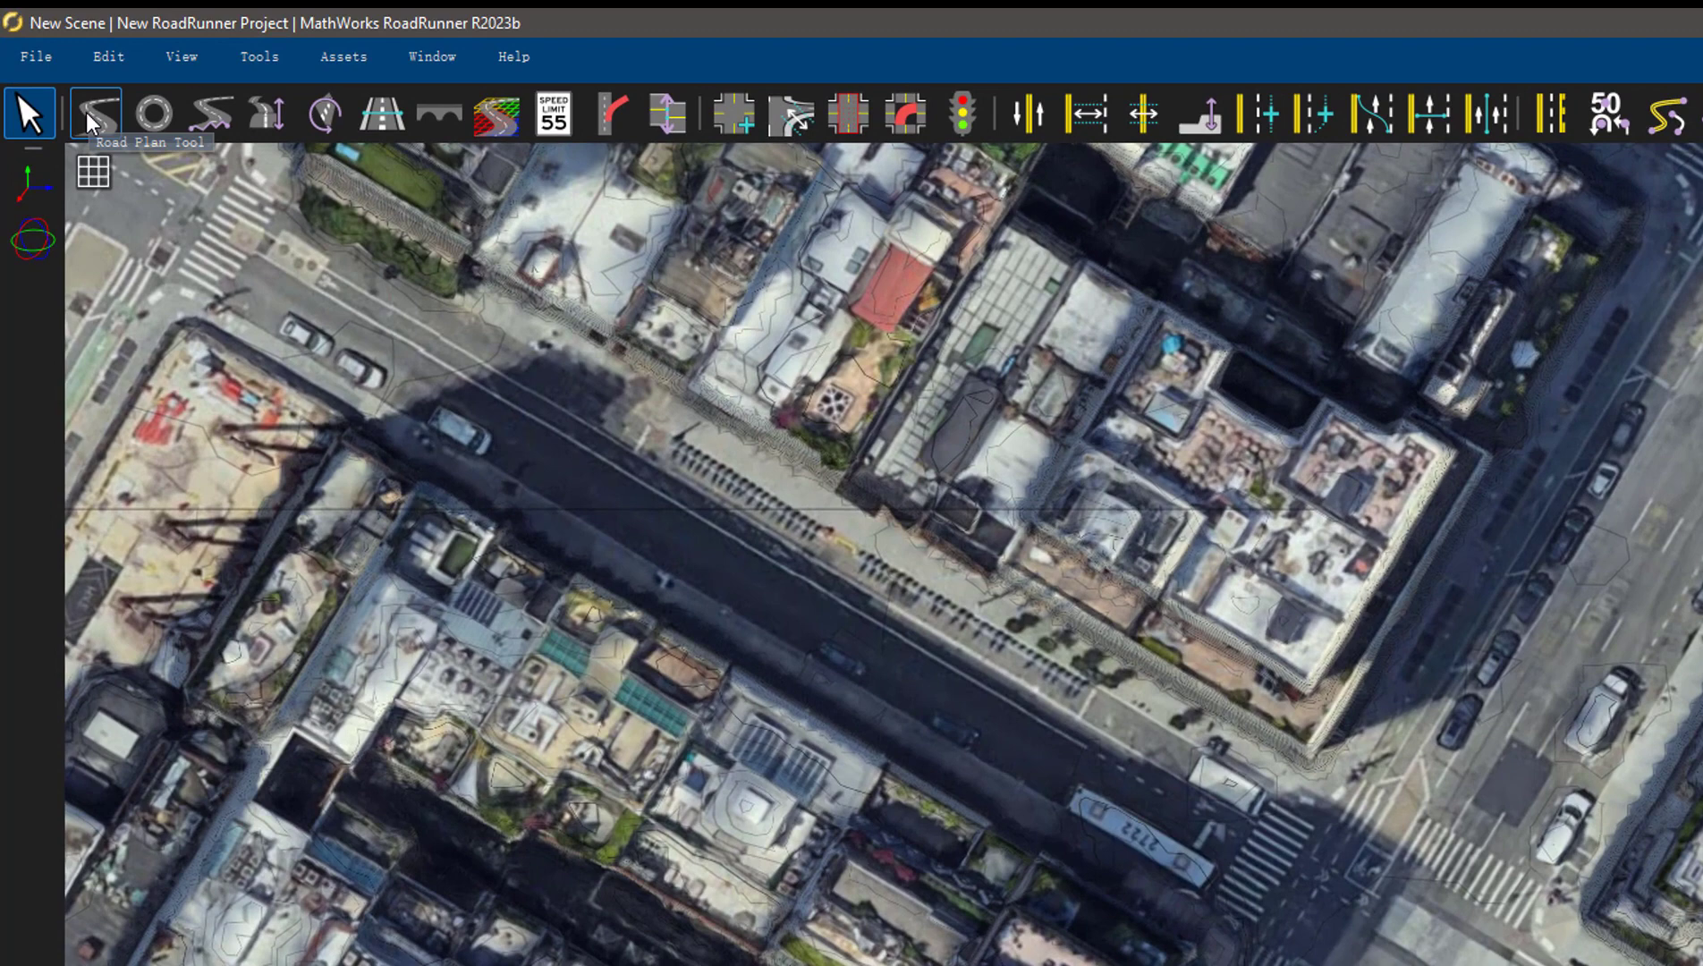
left_click(88, 113)
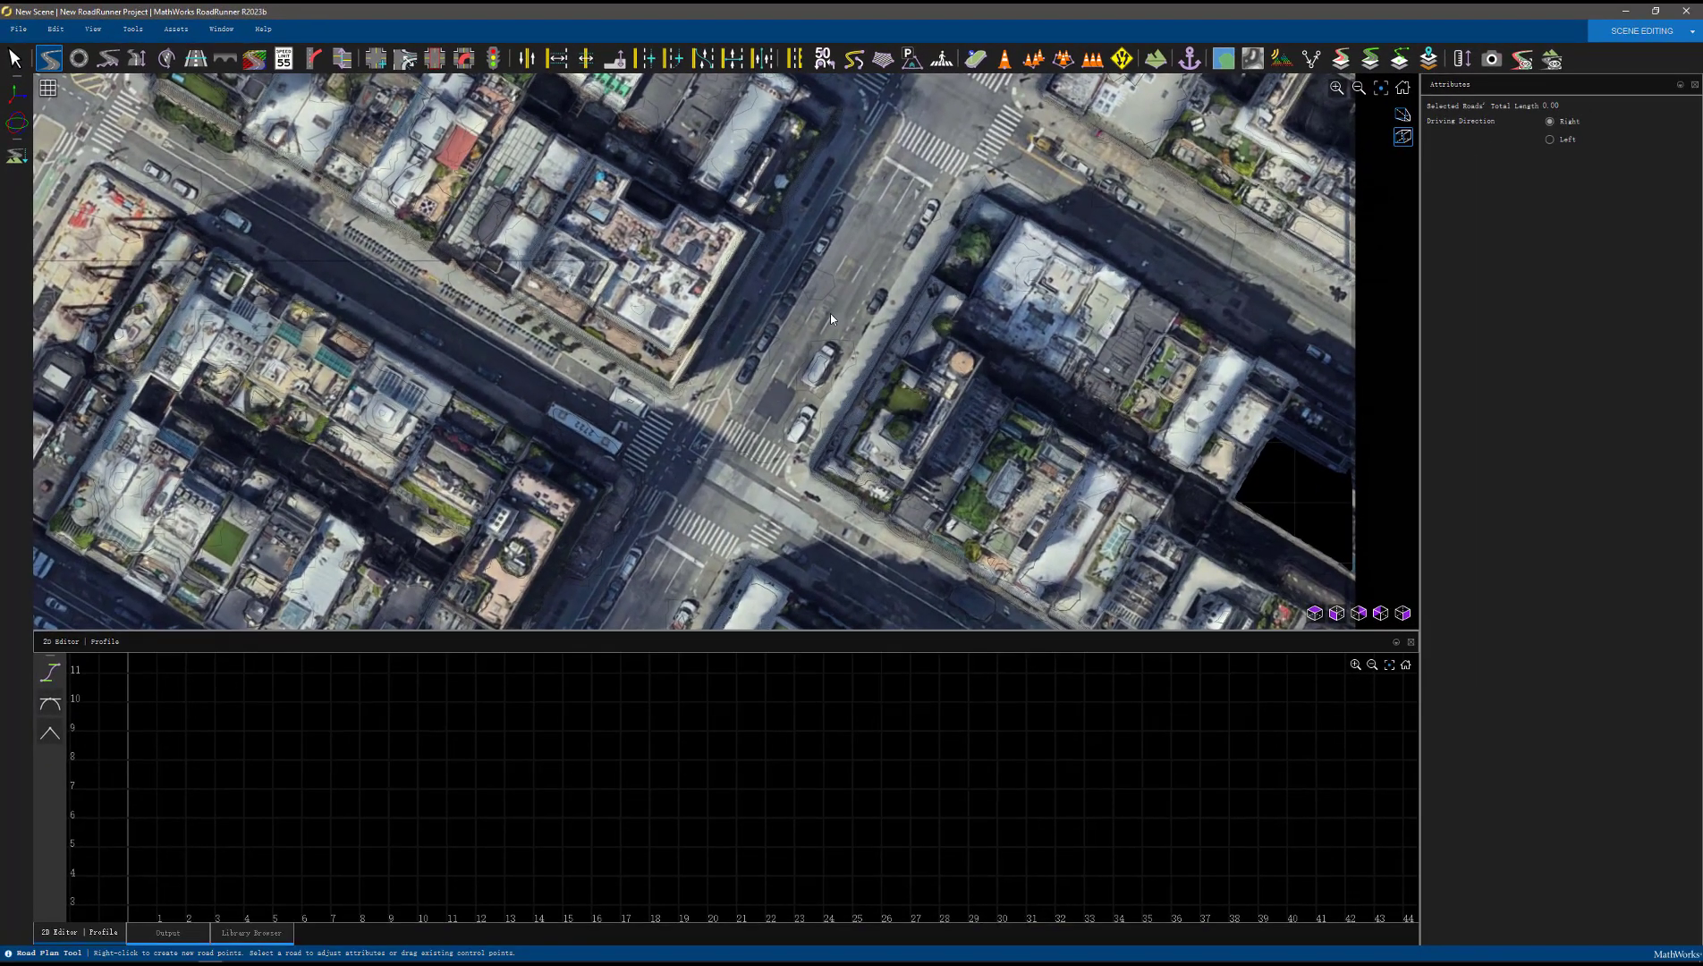
right_click(756, 433)
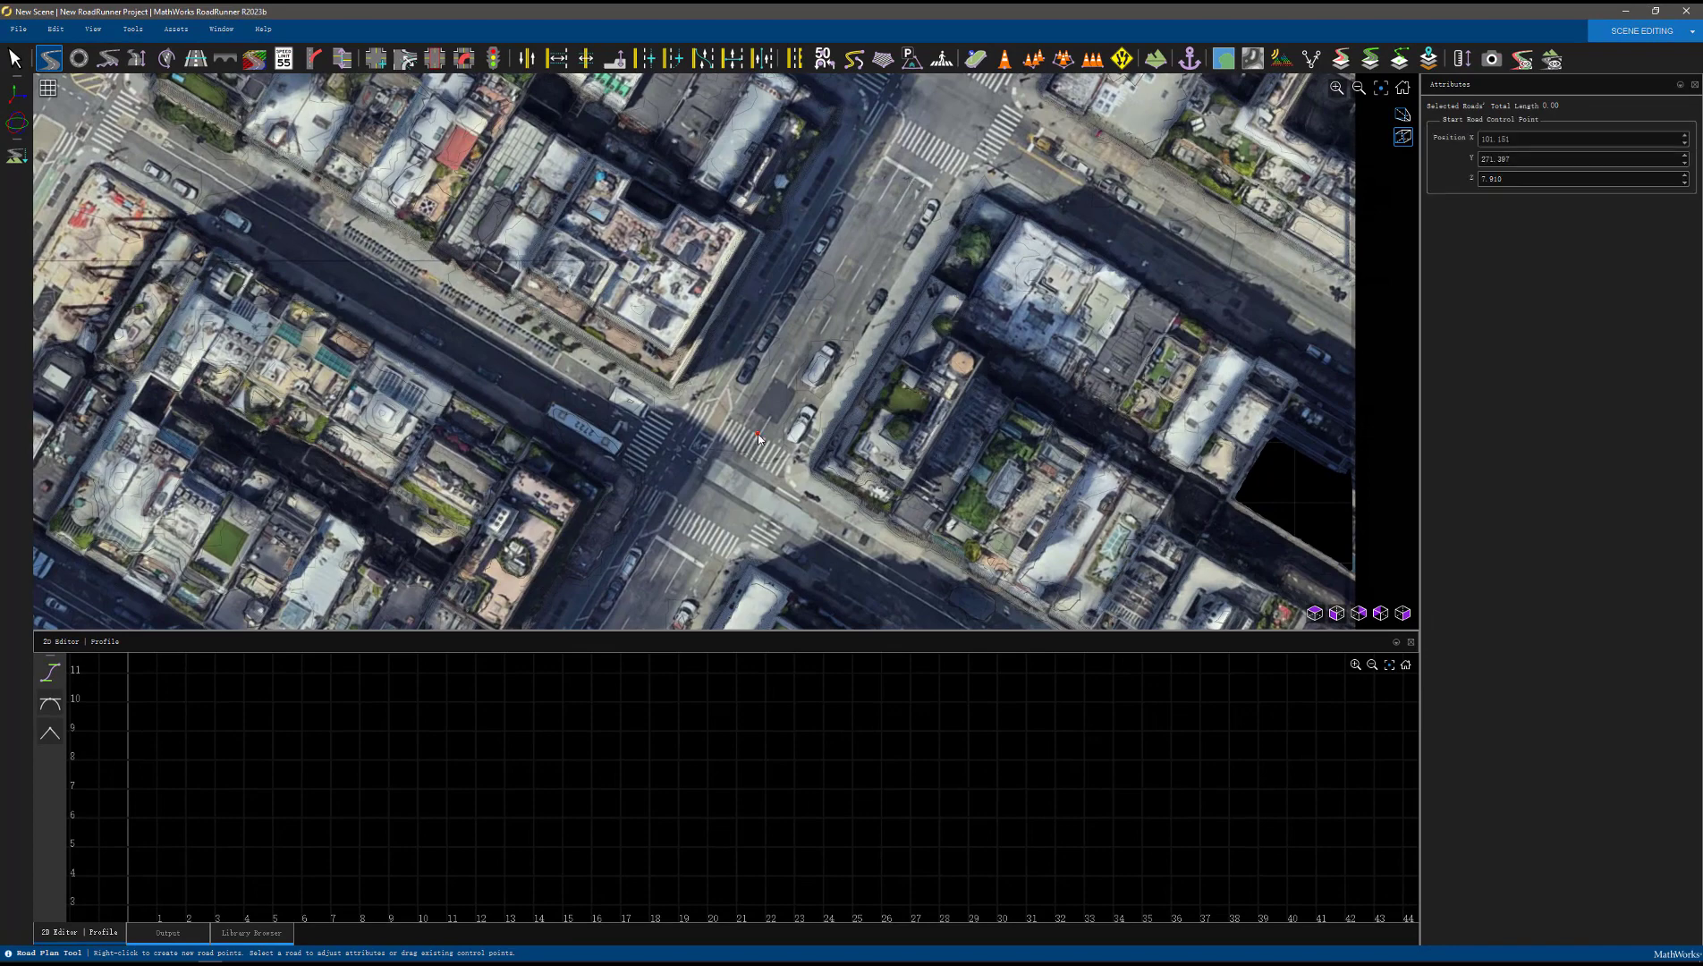
right_click(913, 181)
left_click_drag(913, 179, 912, 176)
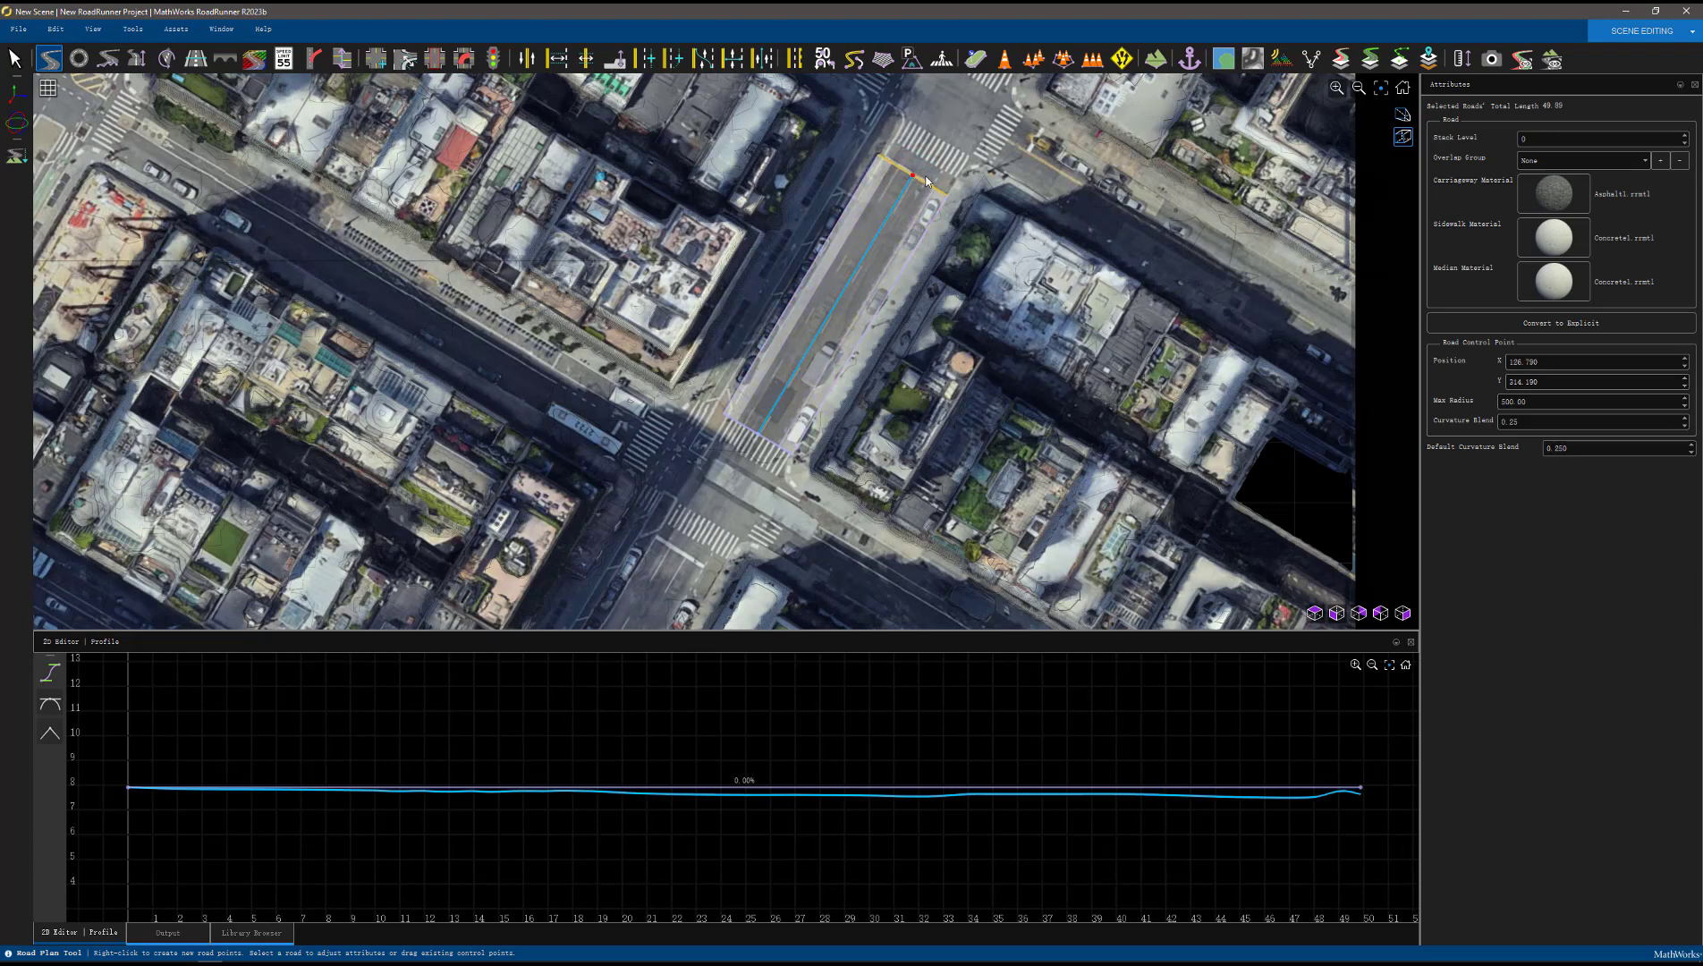
Lower the road's end height in the profile to follow the terrain, and fine-tune both end points over the avenue
scroll(926, 182, "up", 1)
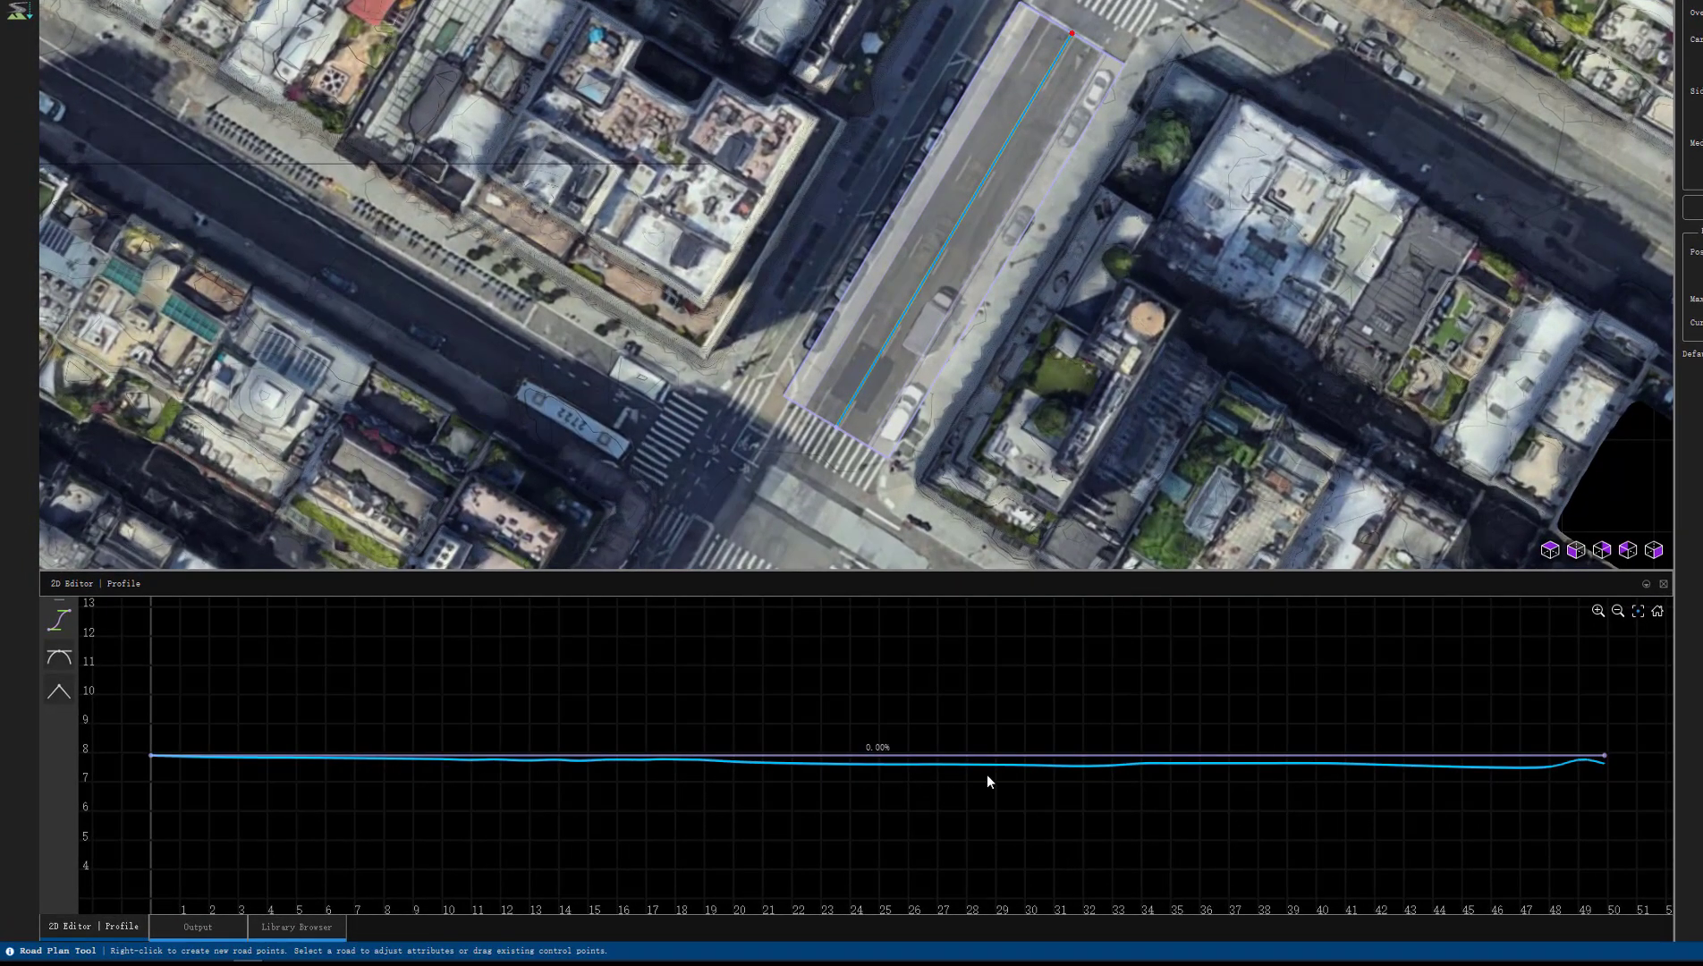
left_click_drag(1604, 756, 1607, 769)
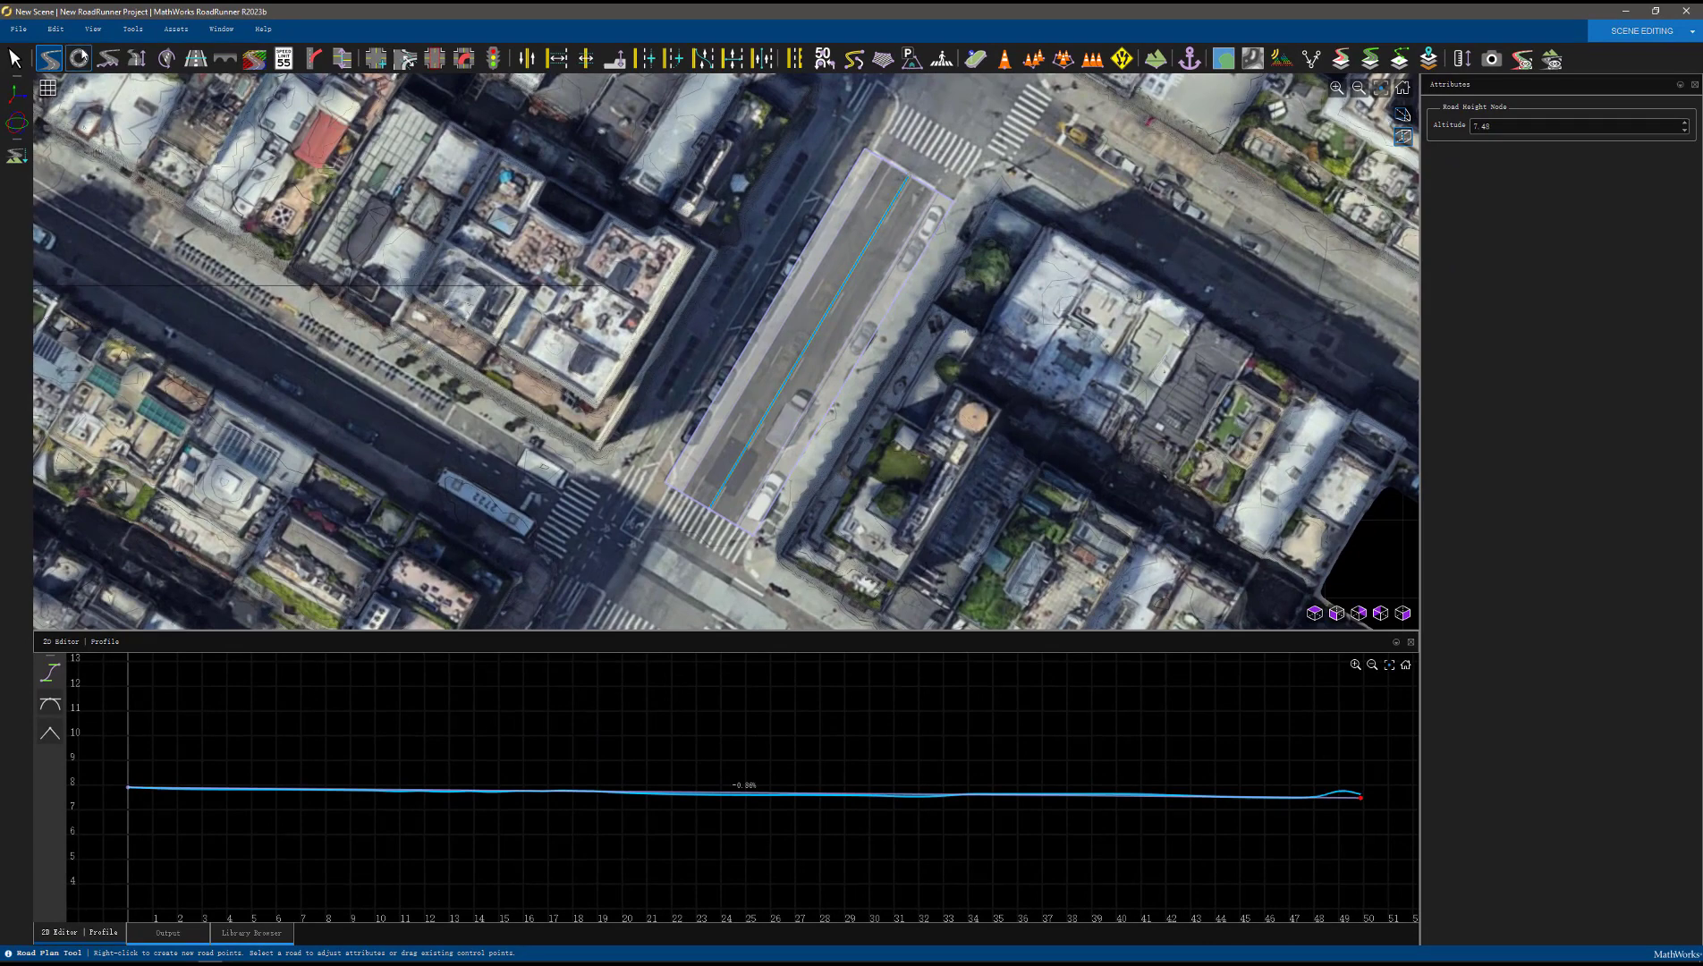
left_click(51, 58)
left_click(906, 183)
mouse_move(908, 176)
left_mouse_down()
mouse_move(876, 167)
mouse_move(910, 180)
left_mouse_up()
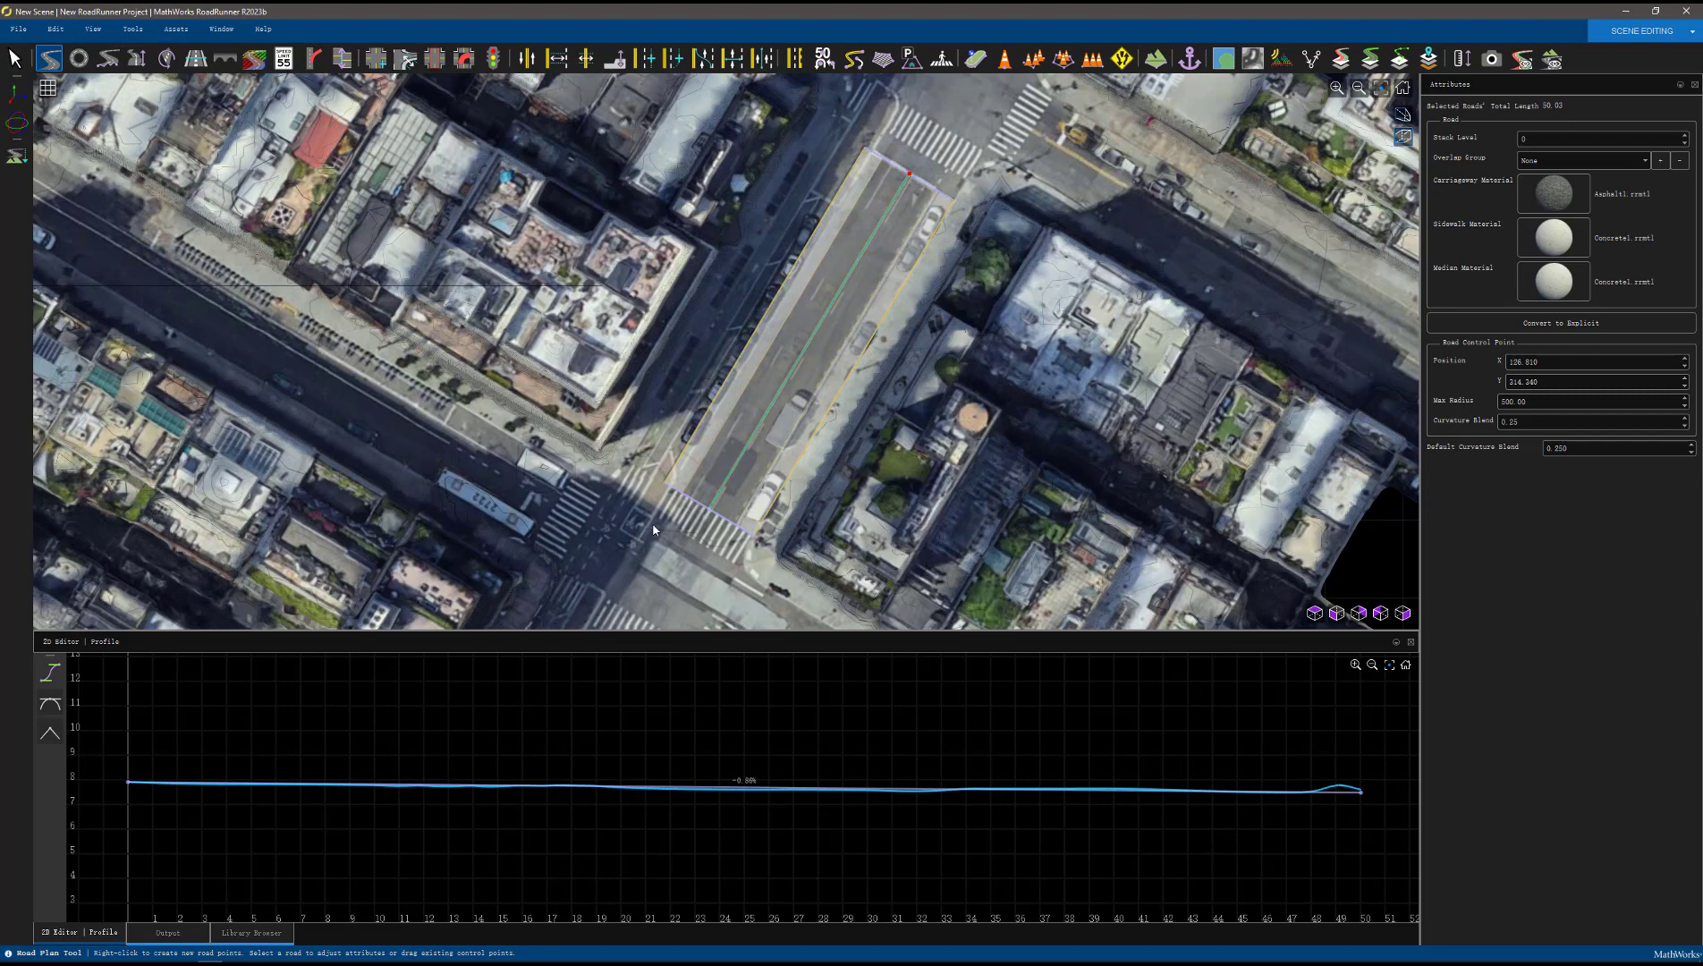
left_click_drag(709, 507, 711, 512)
left_click(802, 387)
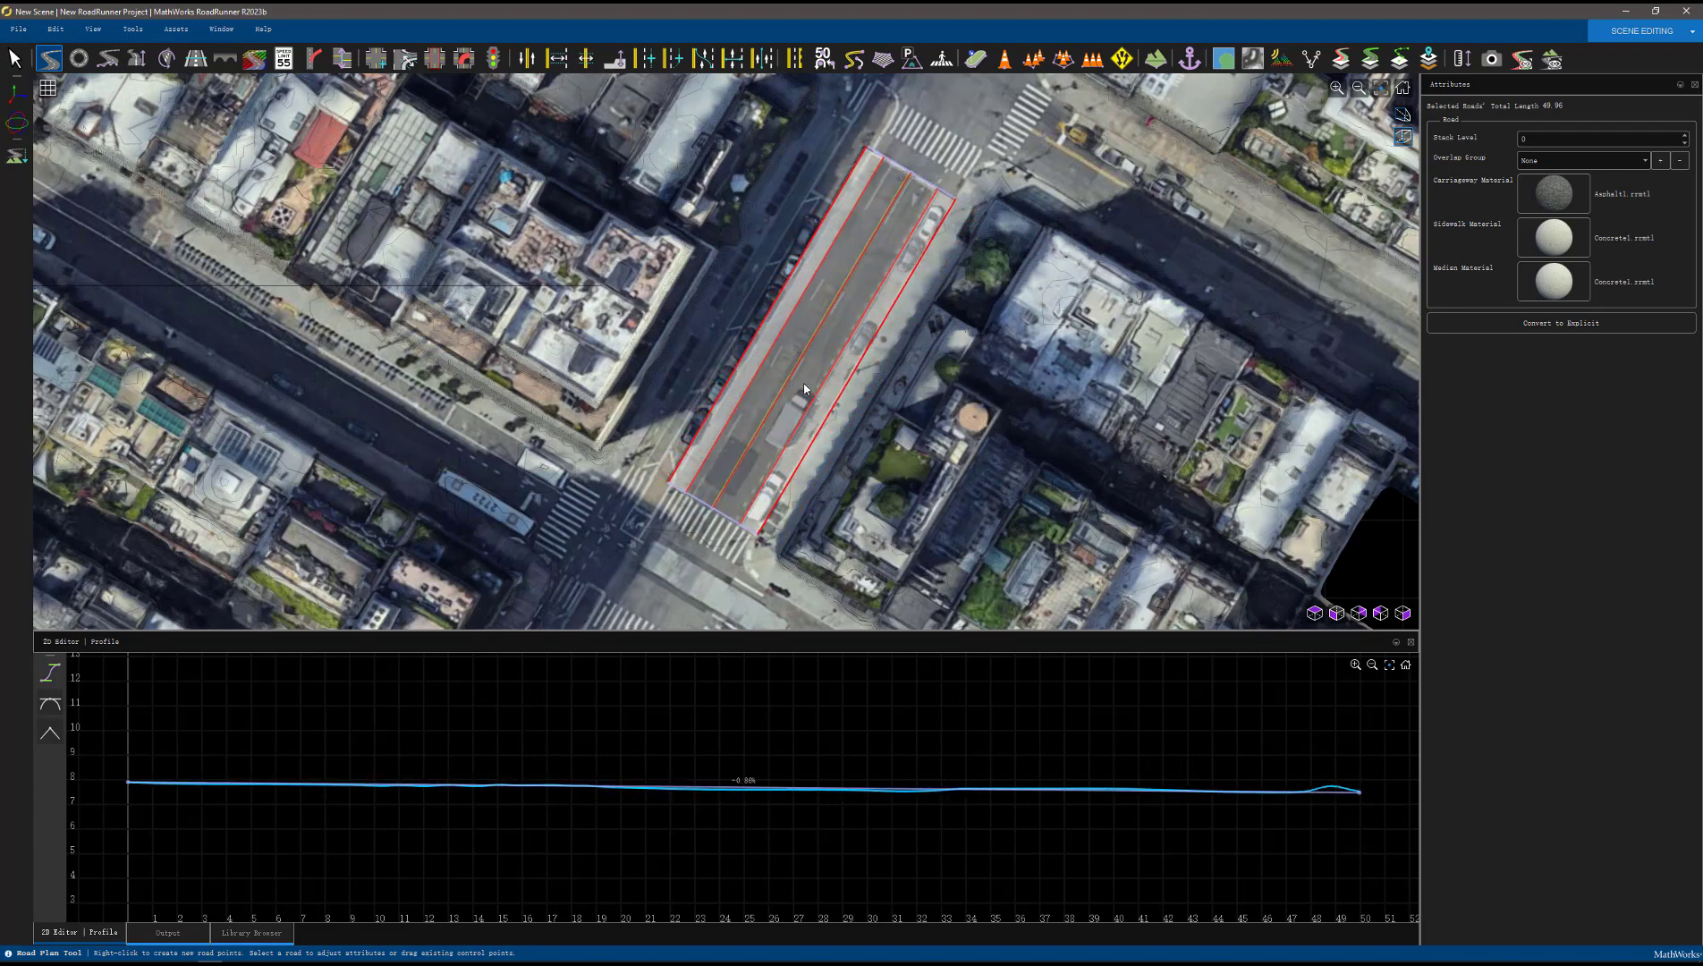
Reverse the travel direction of the road's northwest driving lane
scroll(785, 343, "up", 1)
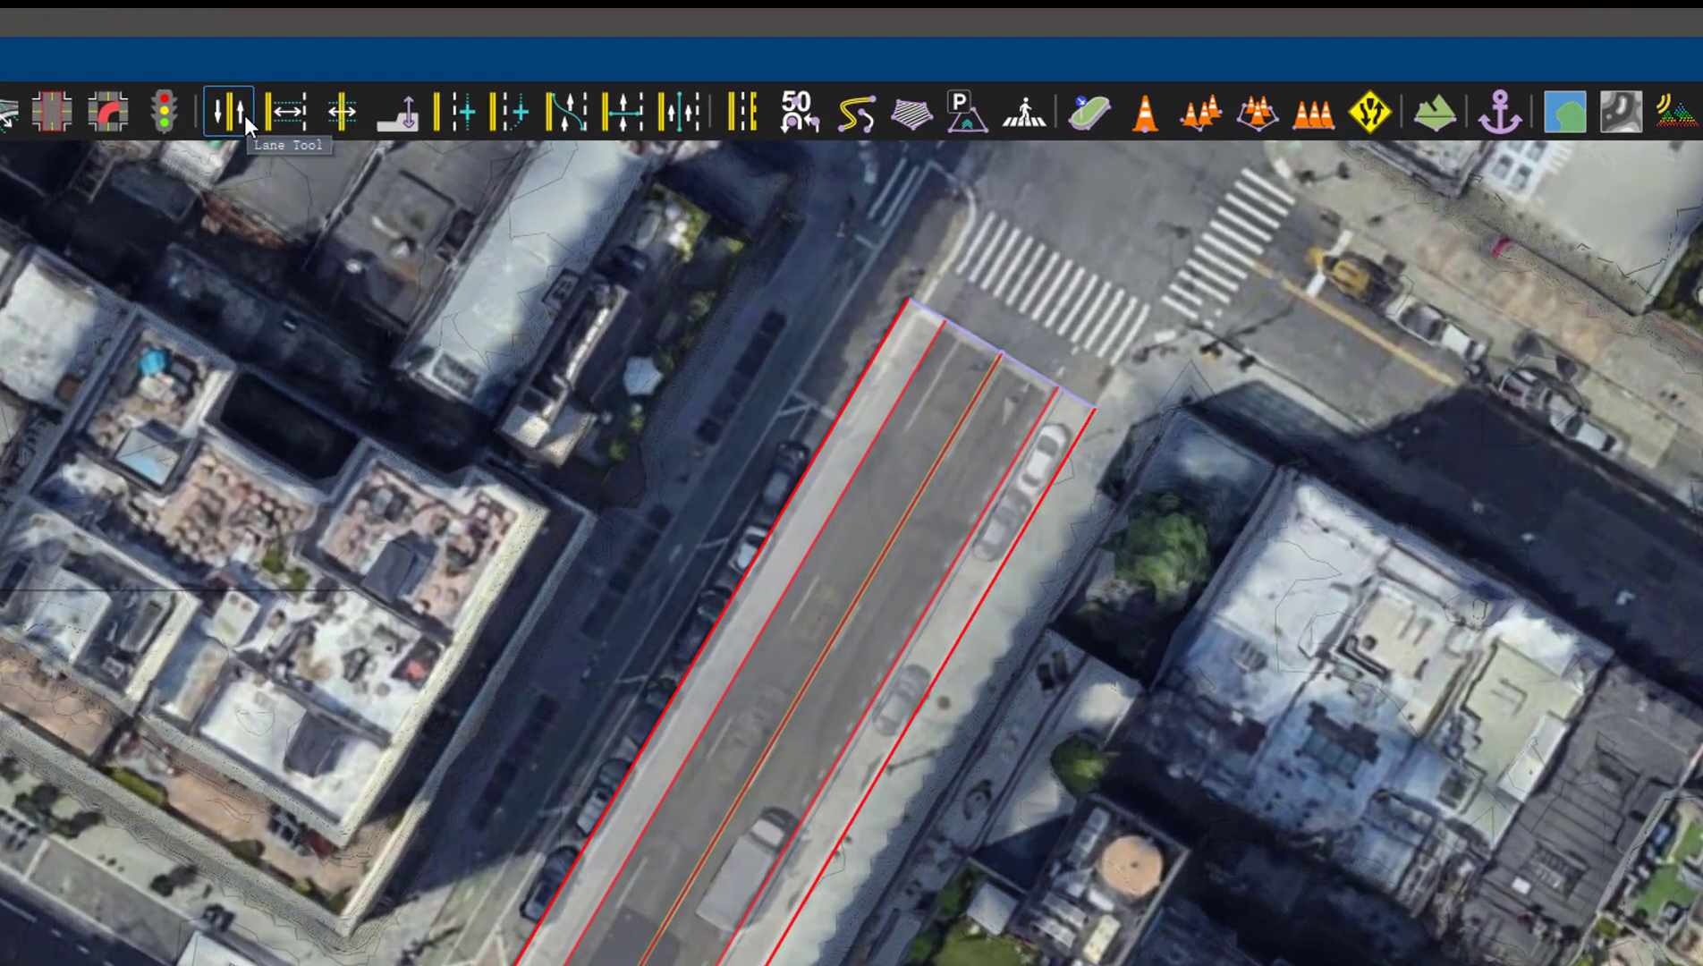
left_click(377, 85)
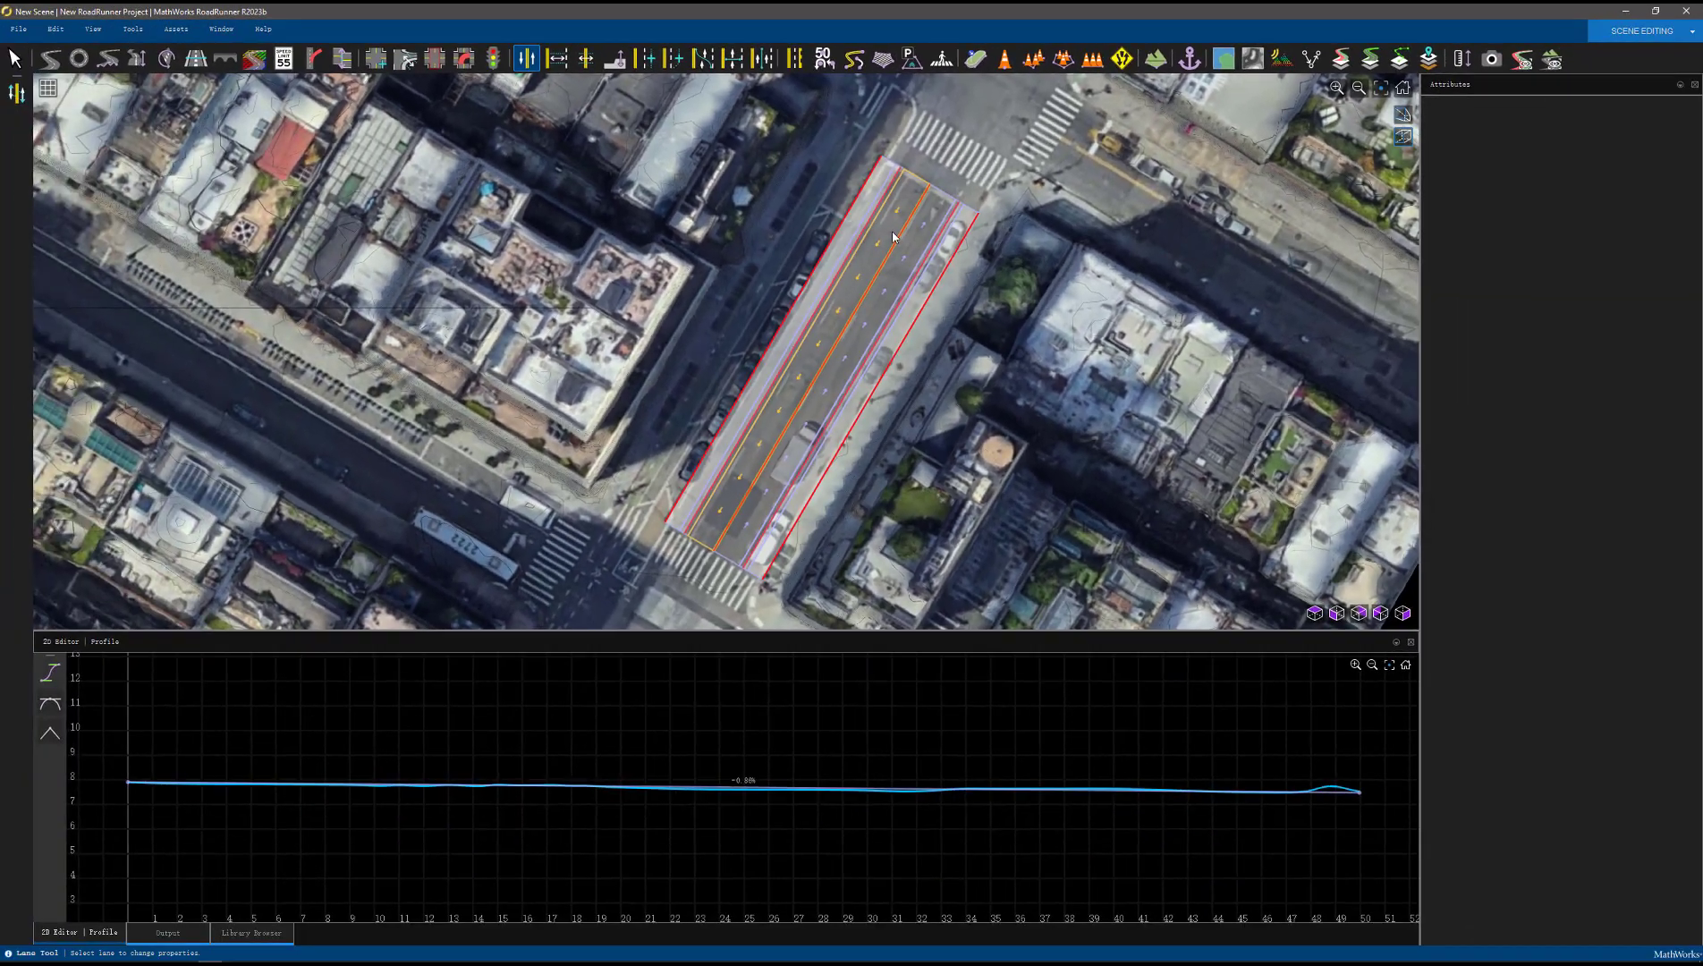
left_click(931, 449)
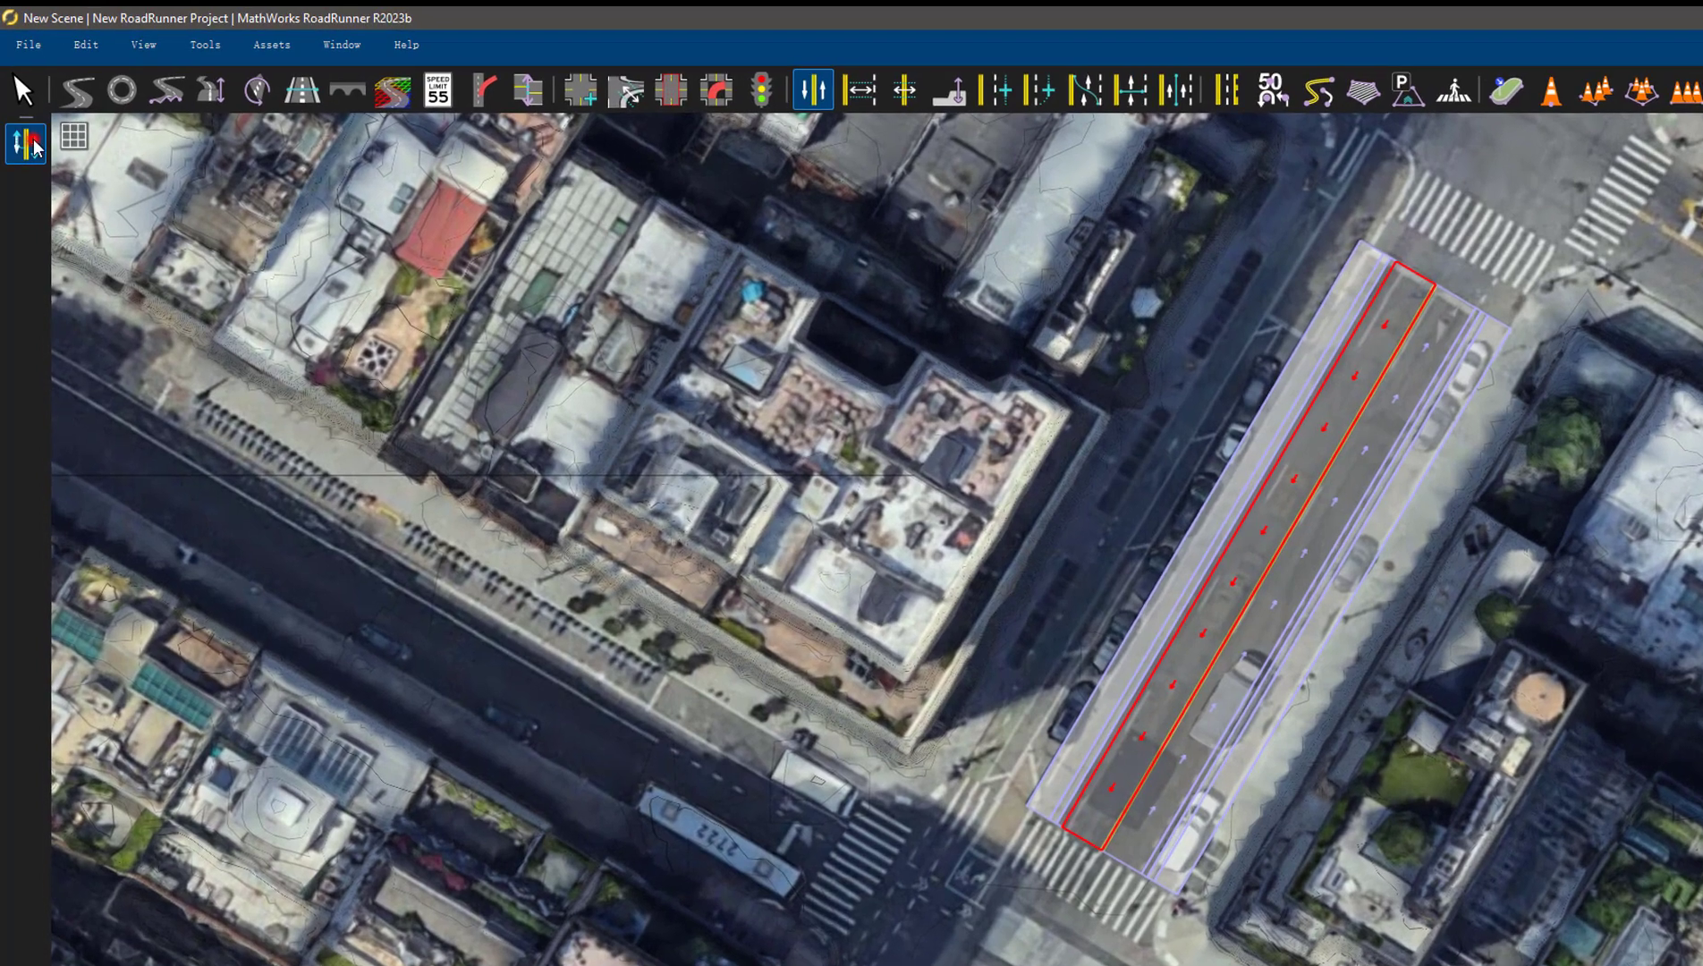
left_click(18, 93)
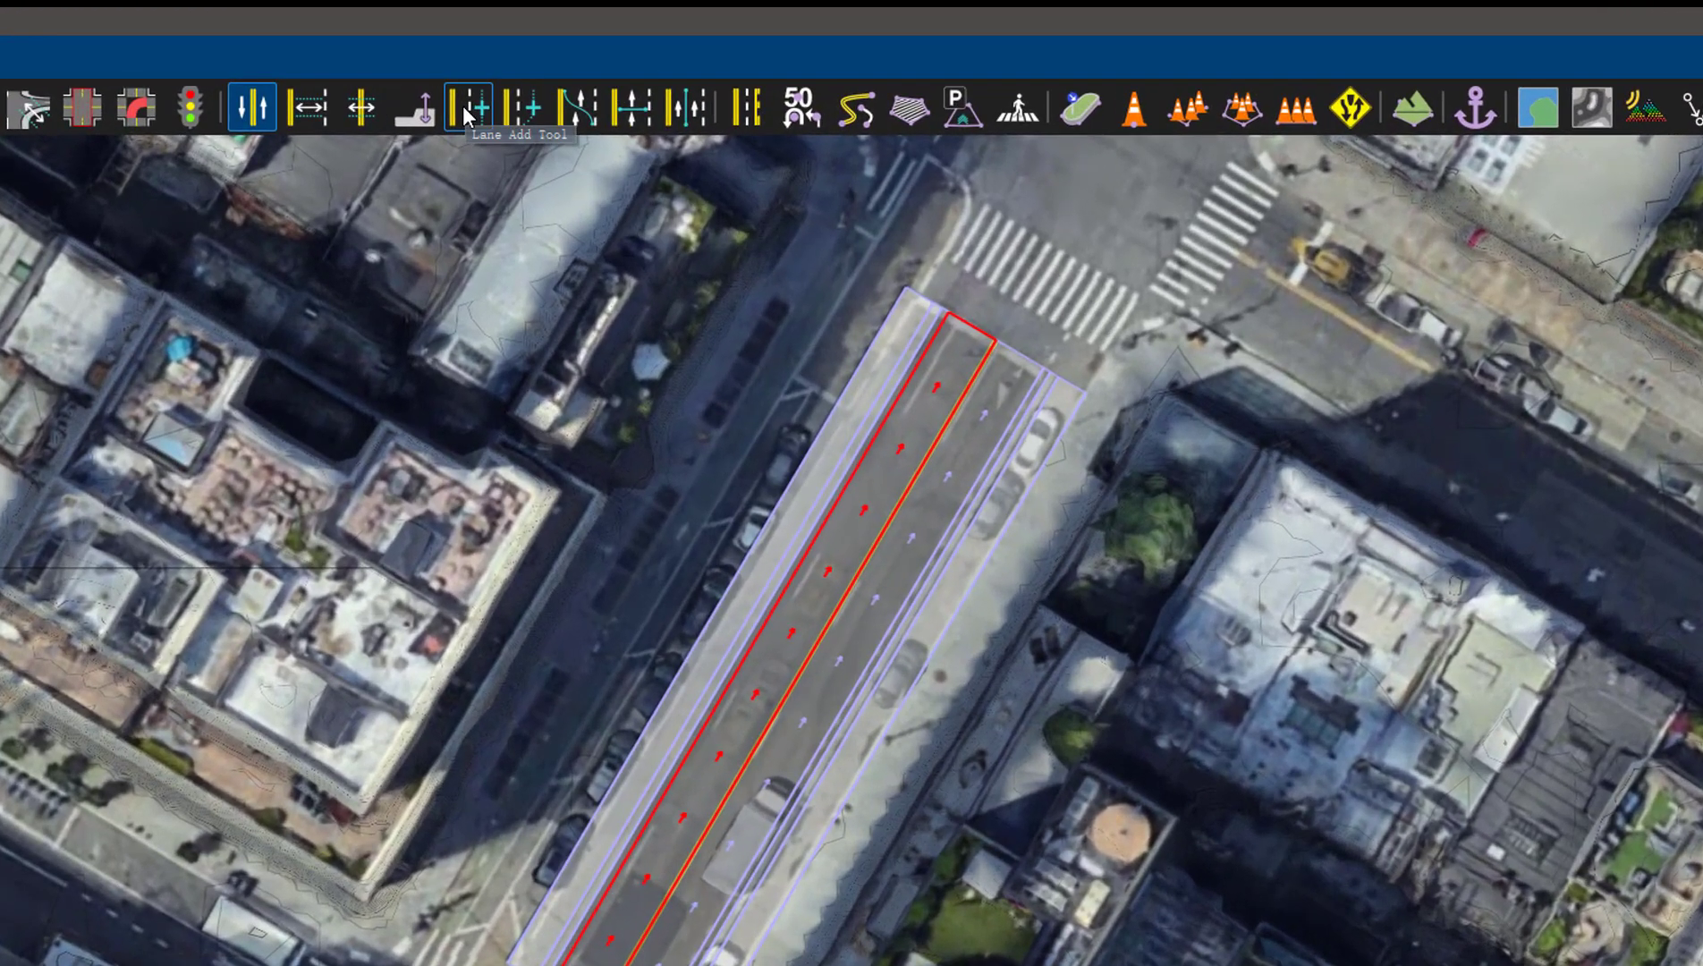
Add a driving lane on the road's northwest side and a parking lane along each side
left_click(644, 59)
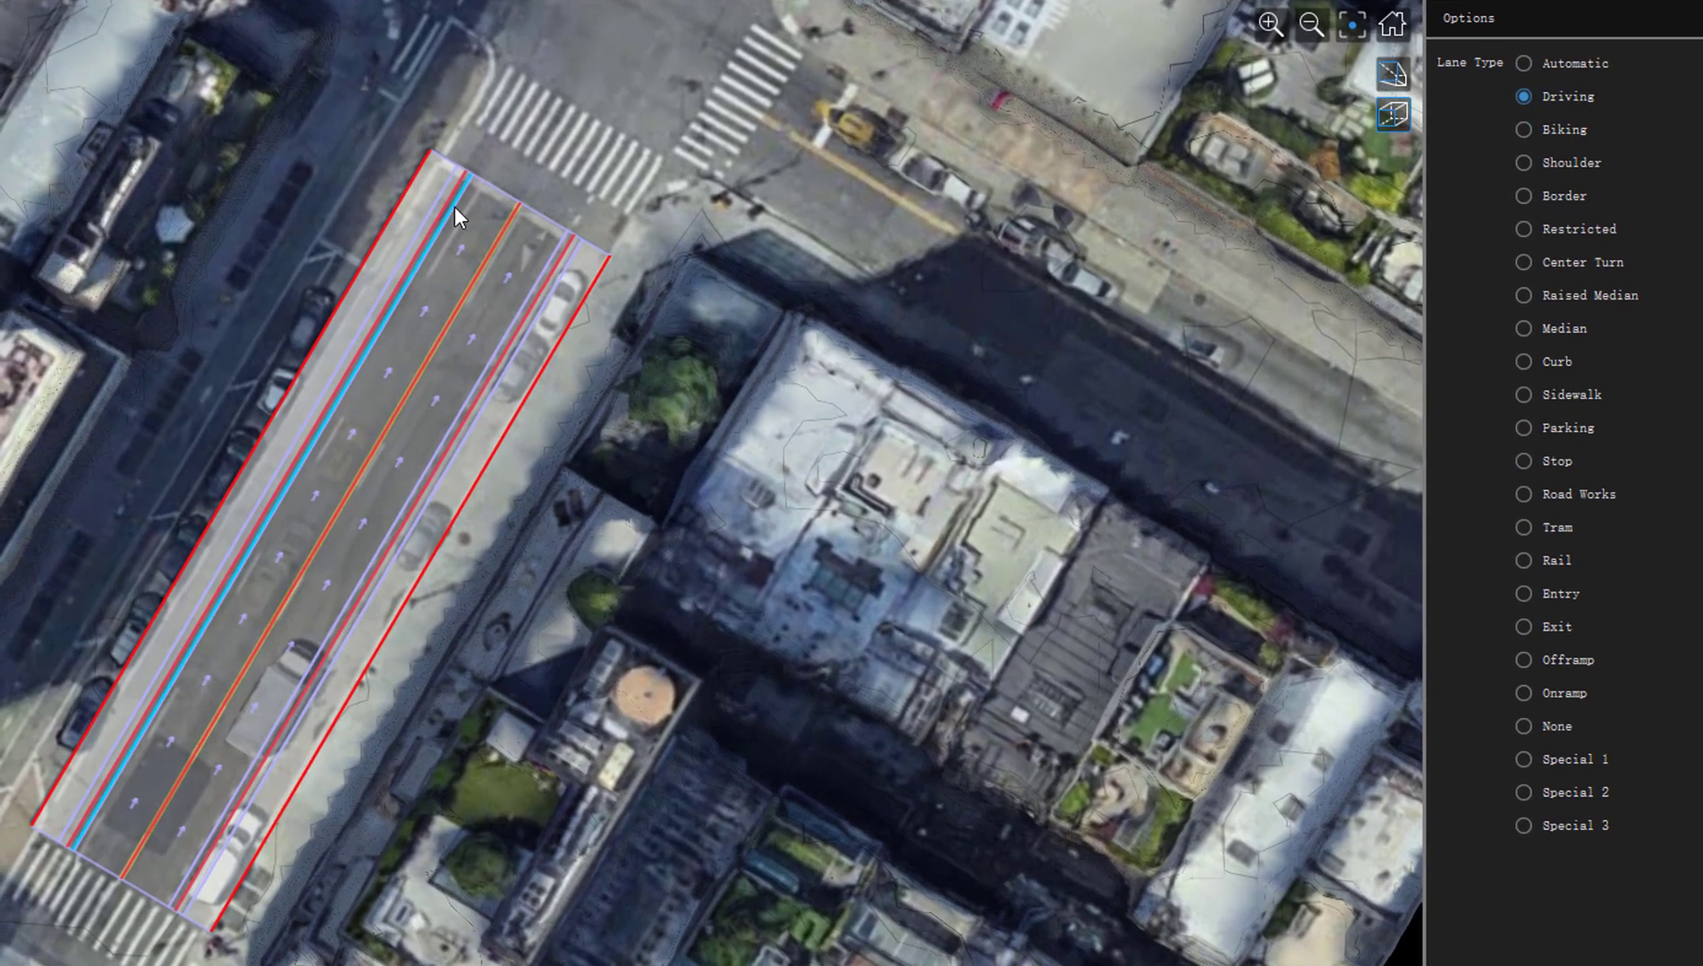
left_click(455, 207)
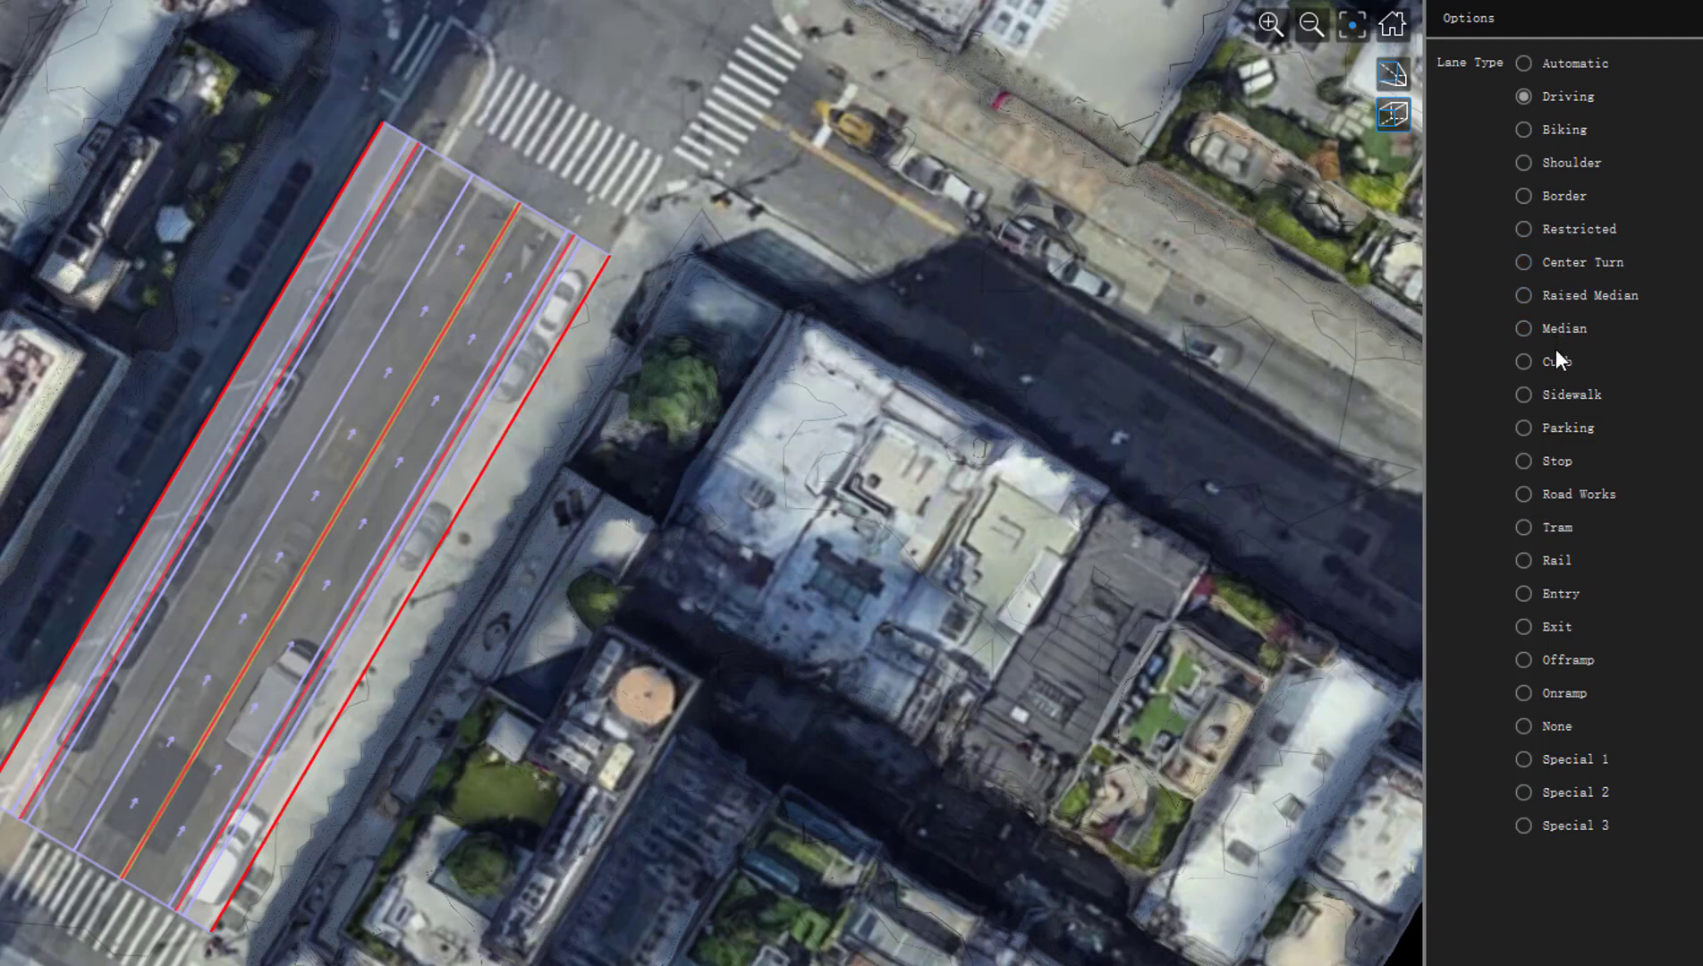
left_click(1548, 422)
left_click(411, 175)
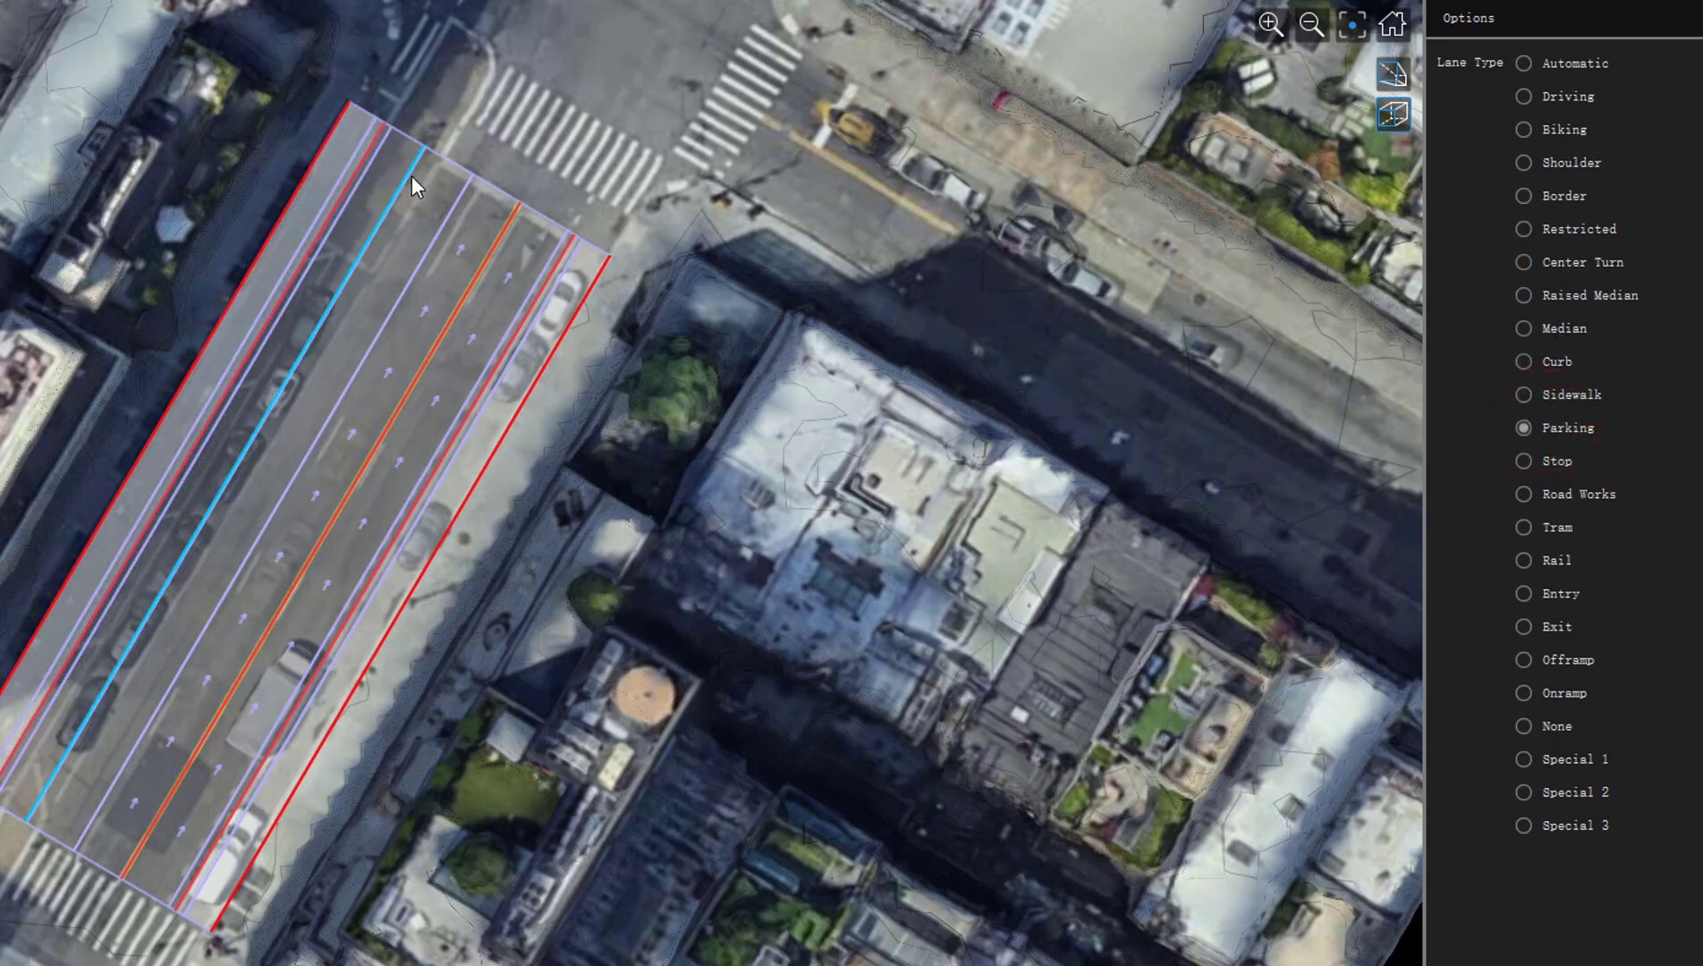
left_click(562, 242)
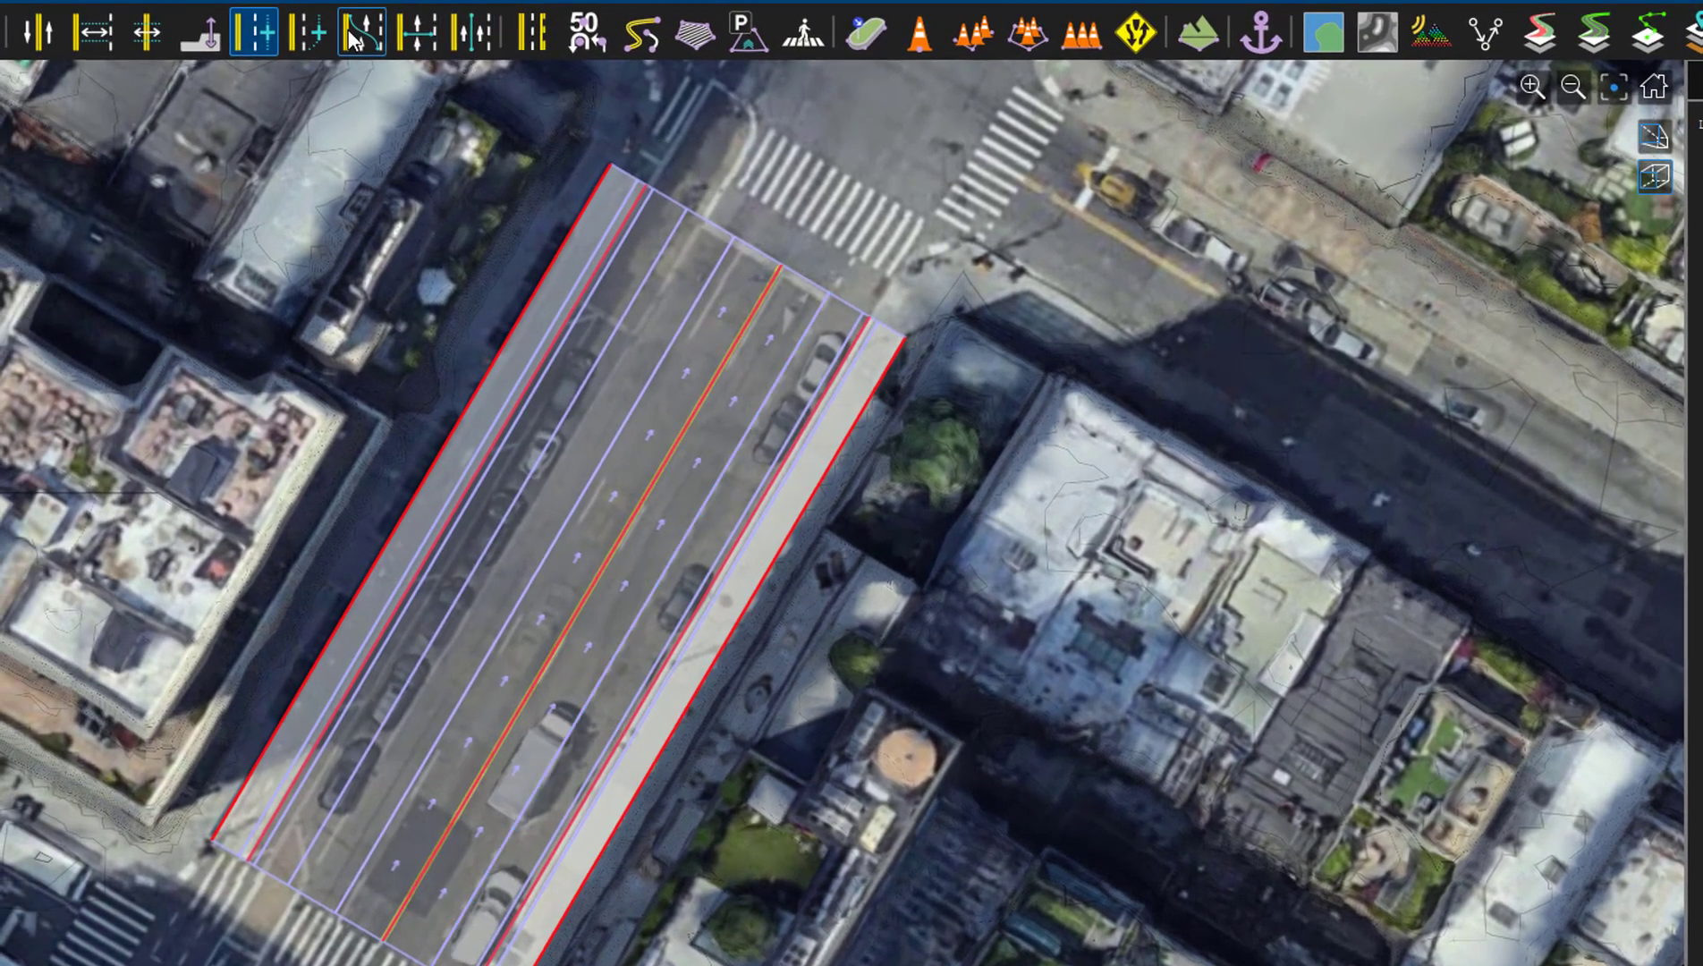
Adjust the width of the inner driving lane northwest of the centre line at both road ends to match the aerial lane markings
left_click(103, 33)
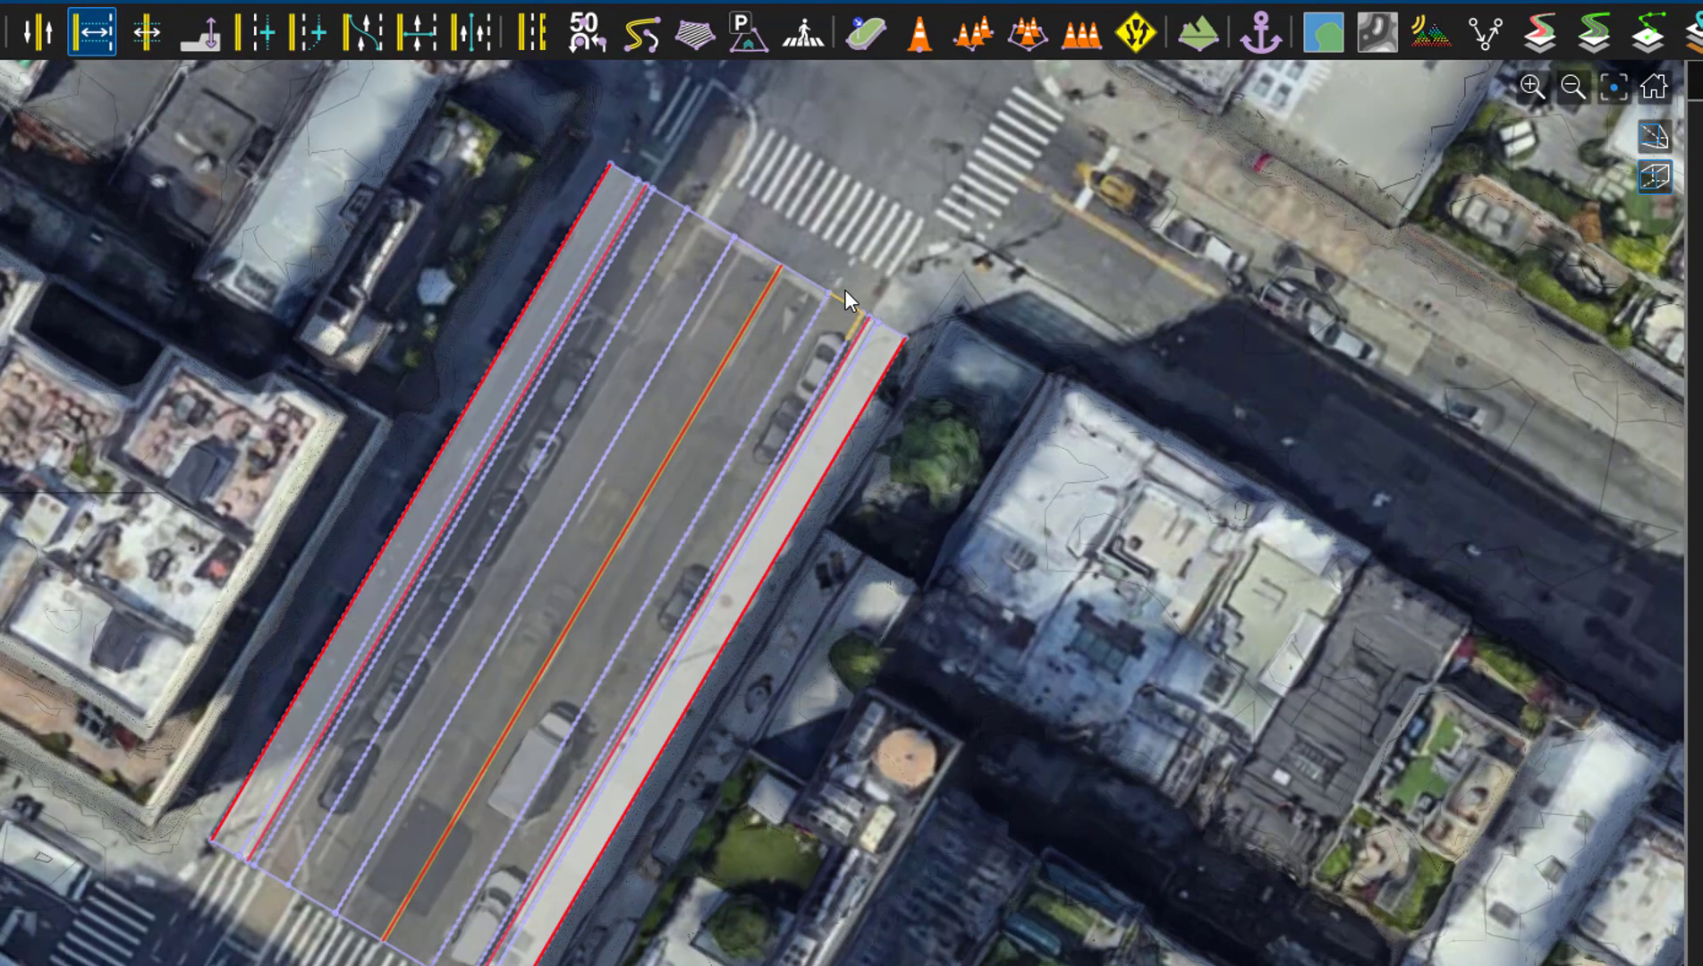
scroll(845, 289, "up", 3)
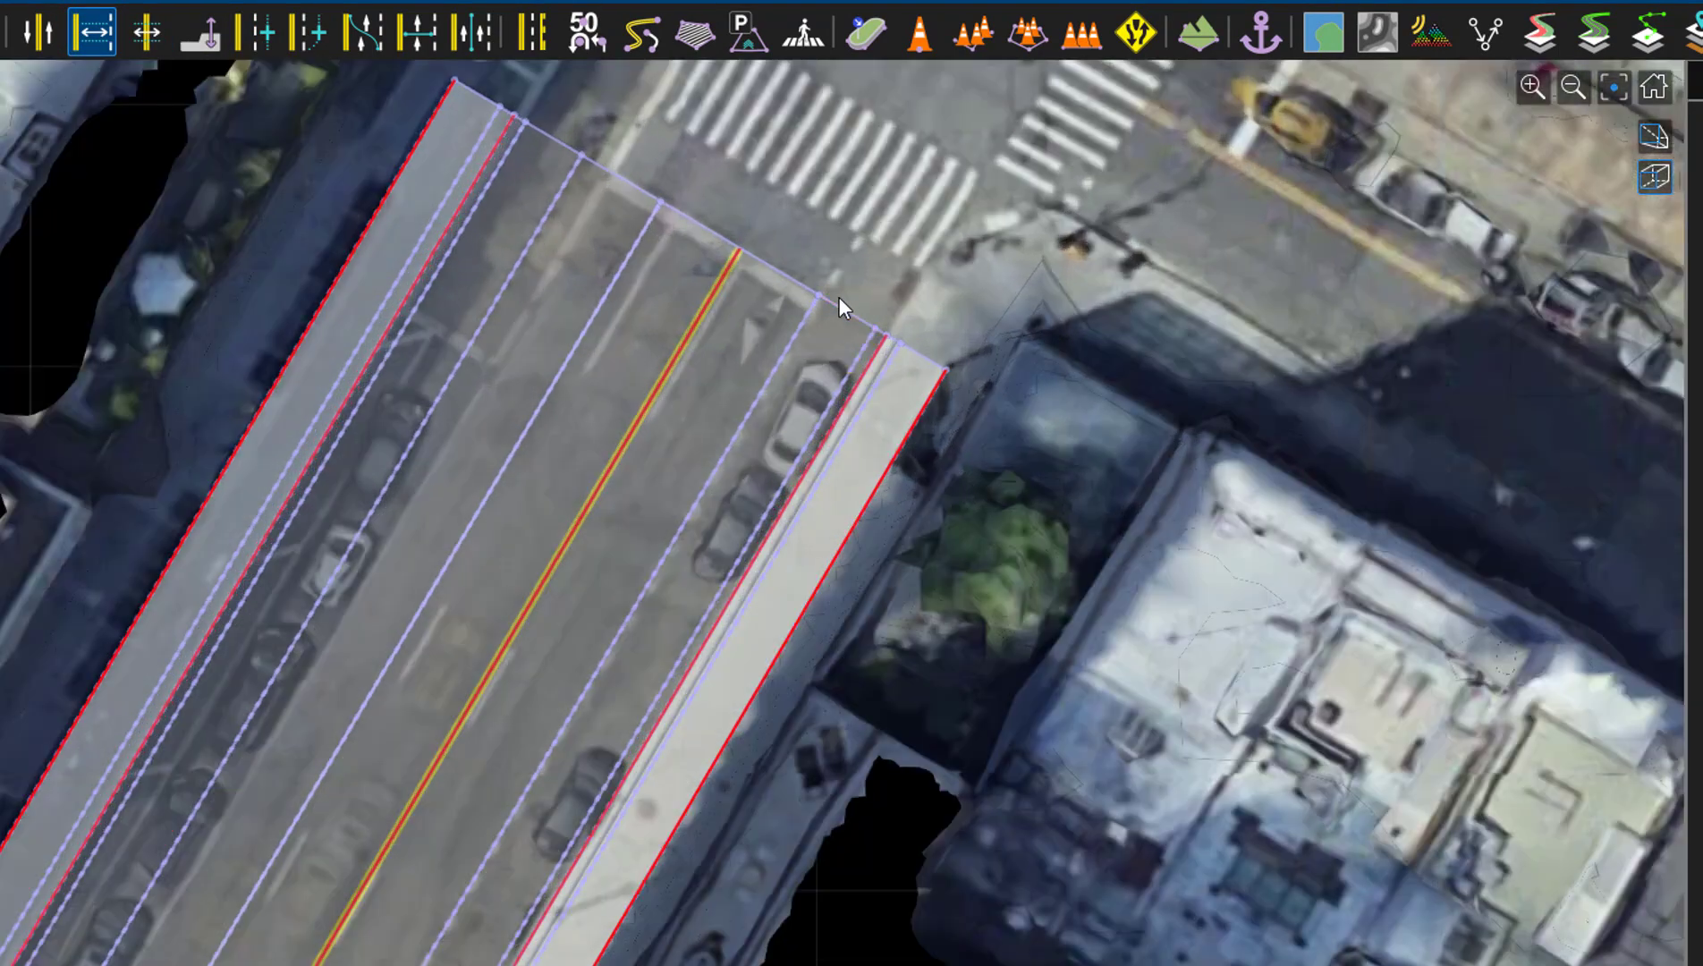
left_click(659, 203)
left_click_drag(661, 202, 678, 217)
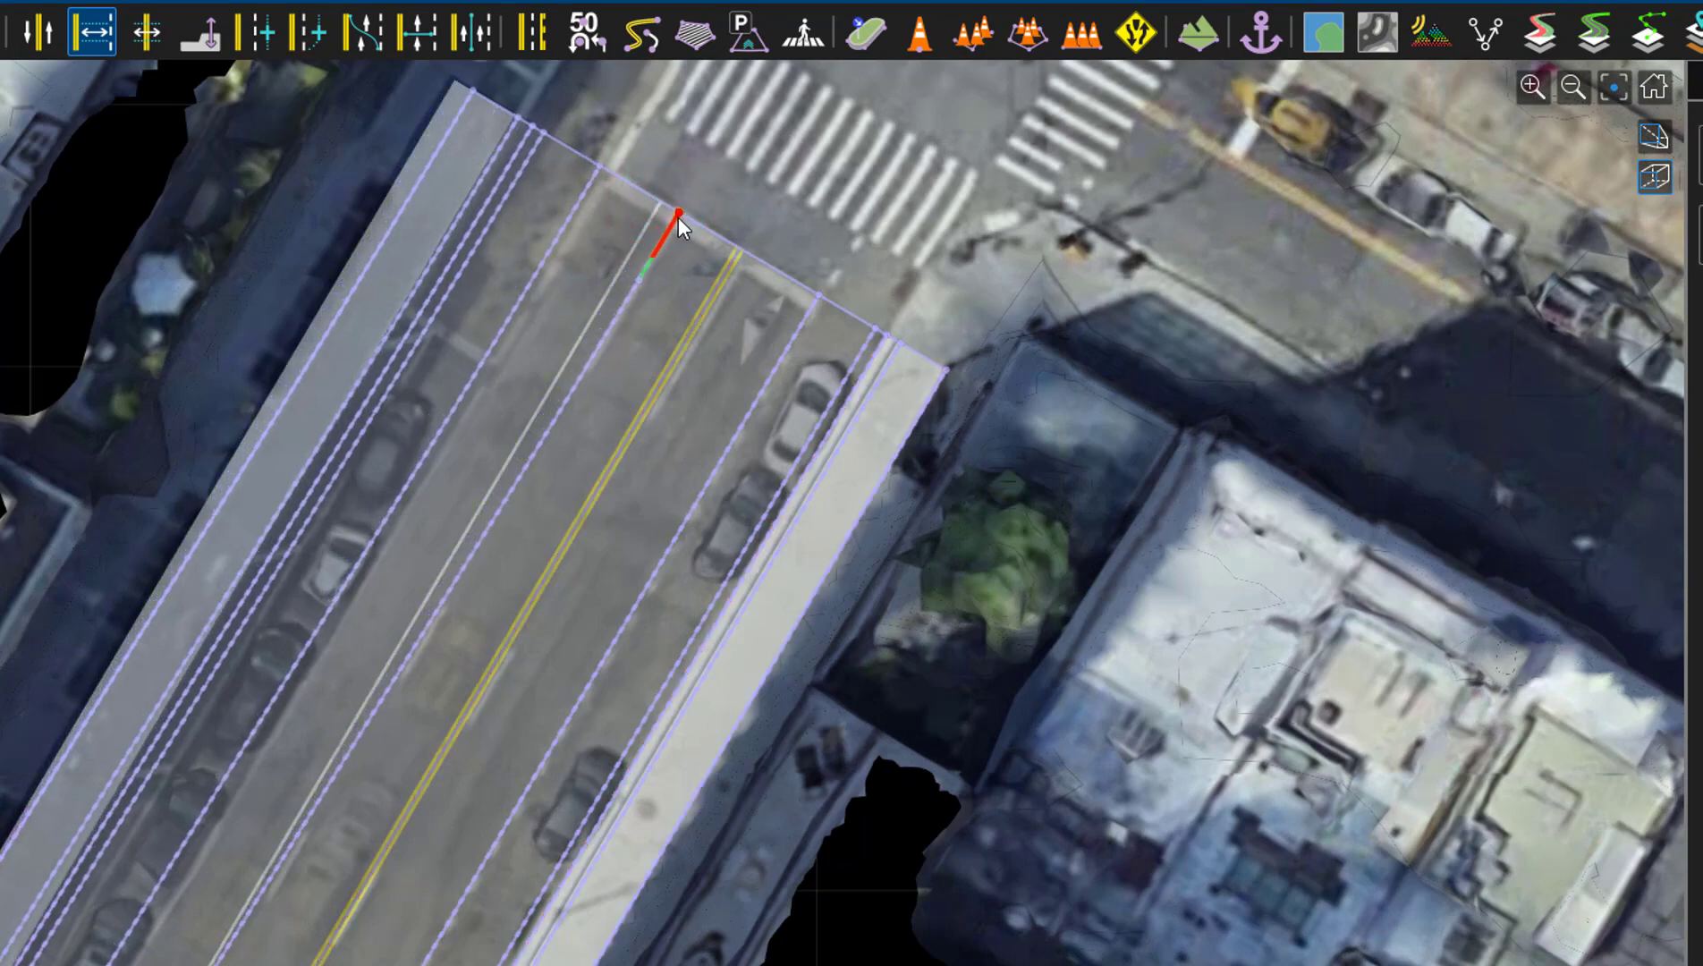
scroll(678, 221, "down", 4)
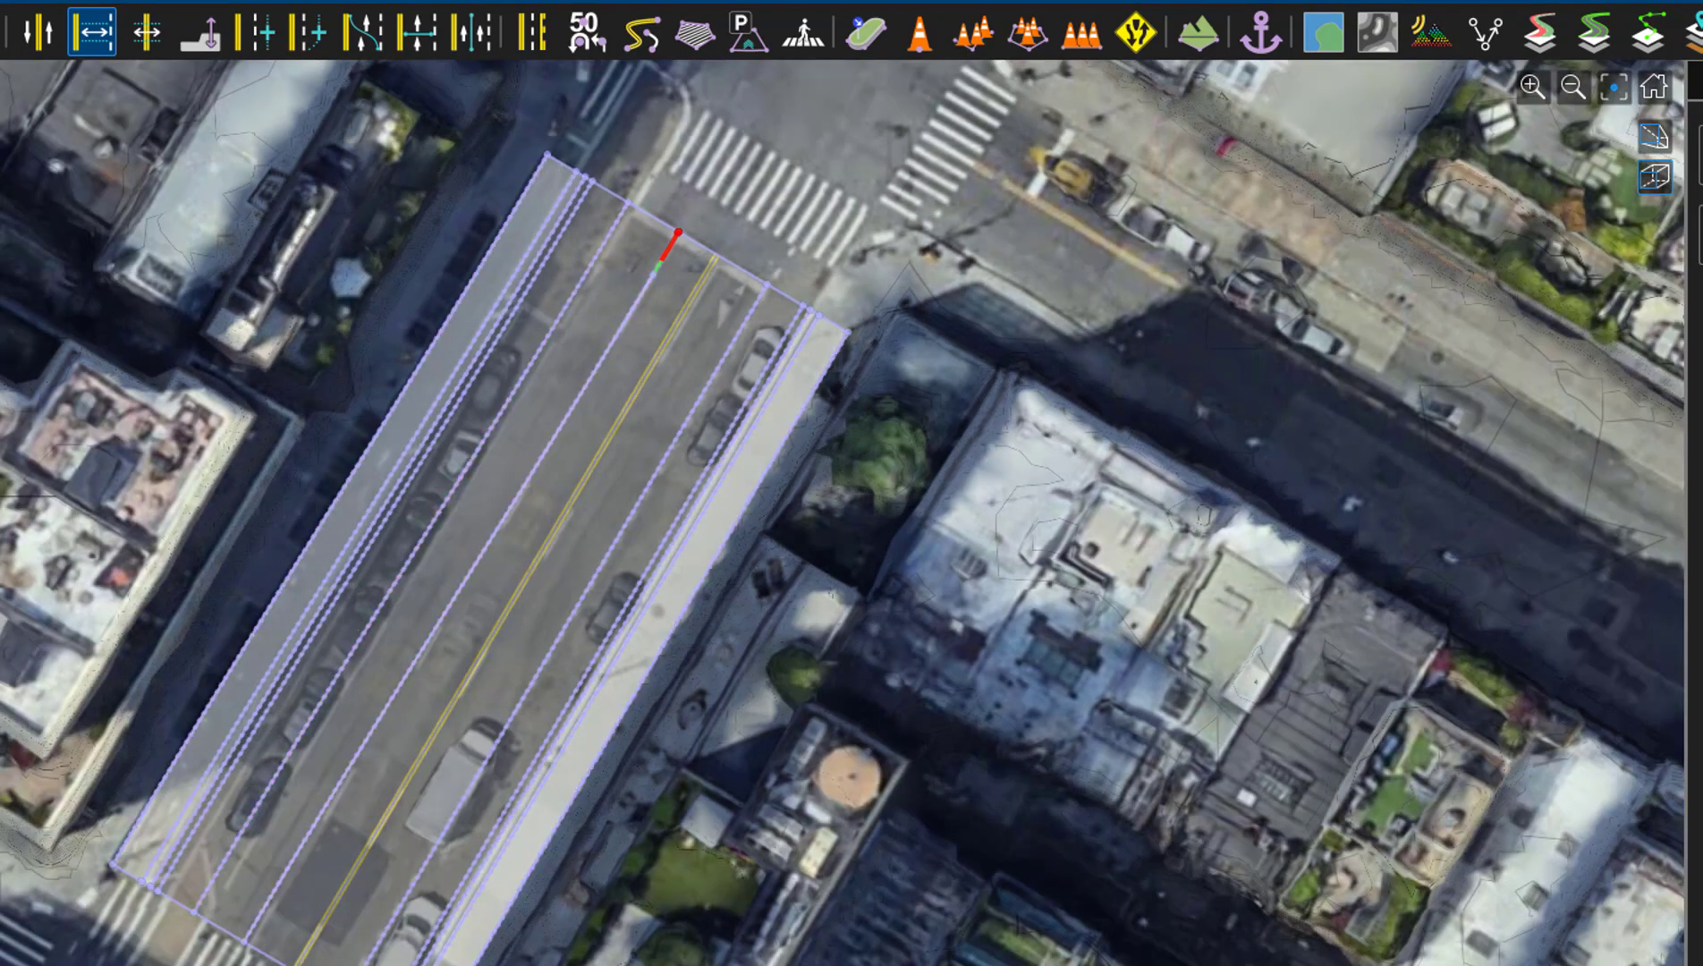
scroll(250, 943, "up", 2)
left_click(259, 937)
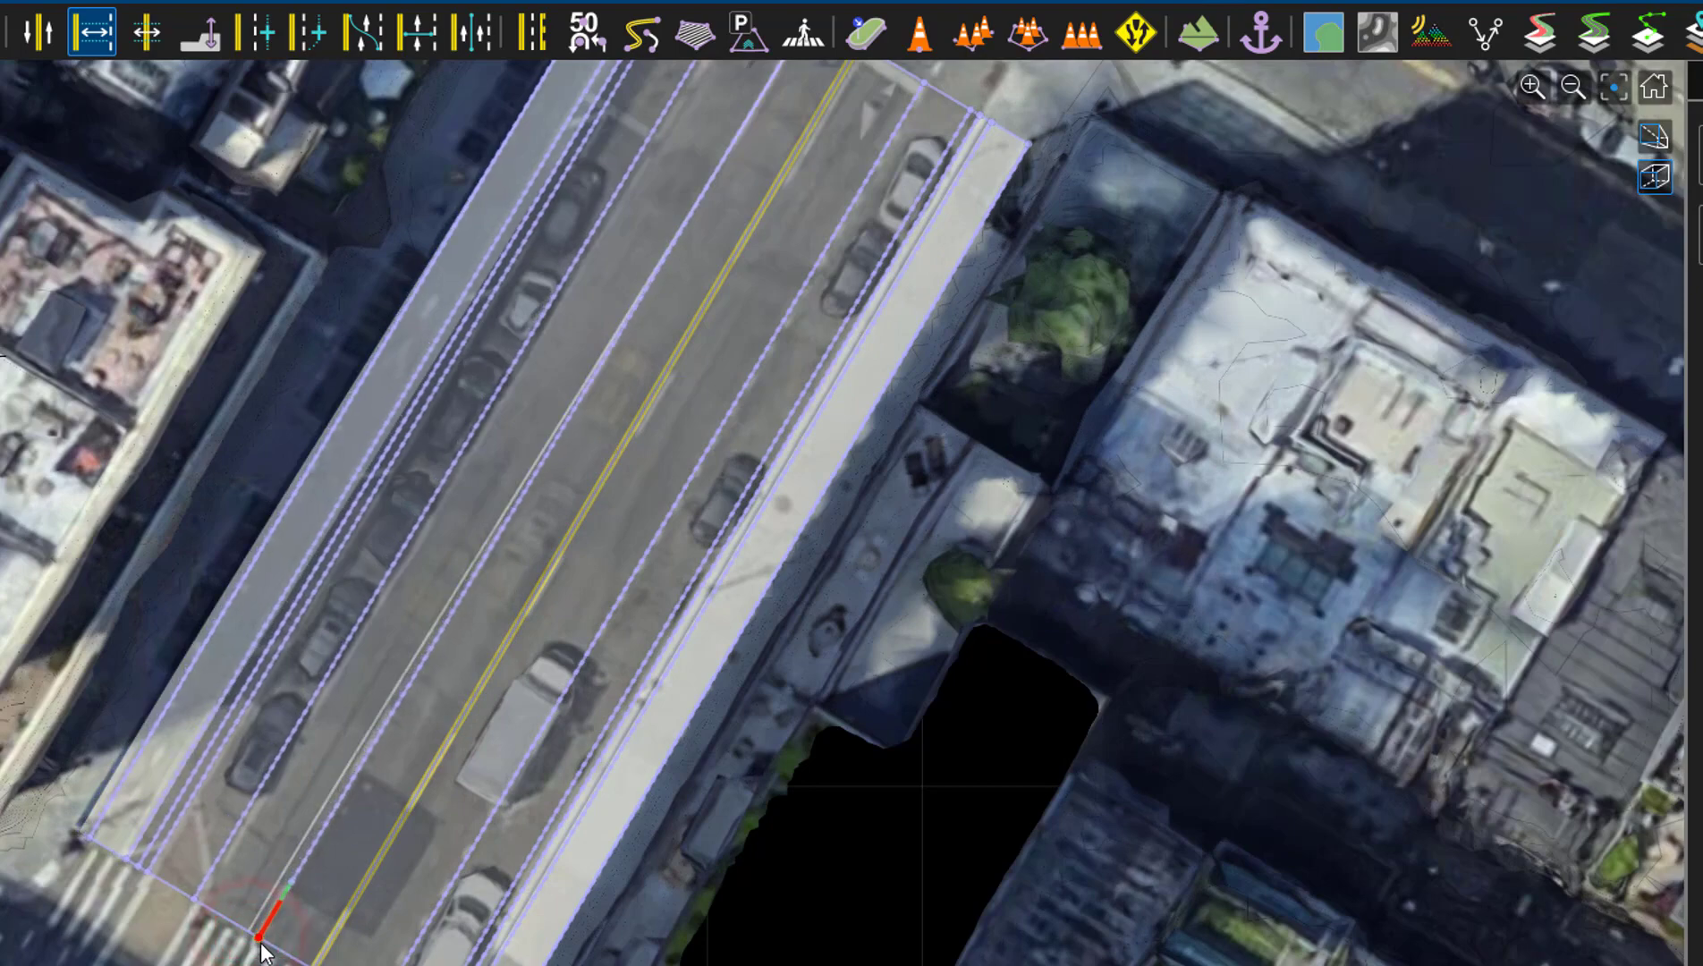
Narrow the outer northwest driving lane to match the imagery, and widen the adjoining parking lane at the road's northeast end
left_click_drag(260, 937, 205, 909)
scroll(301, 822, "down", 2)
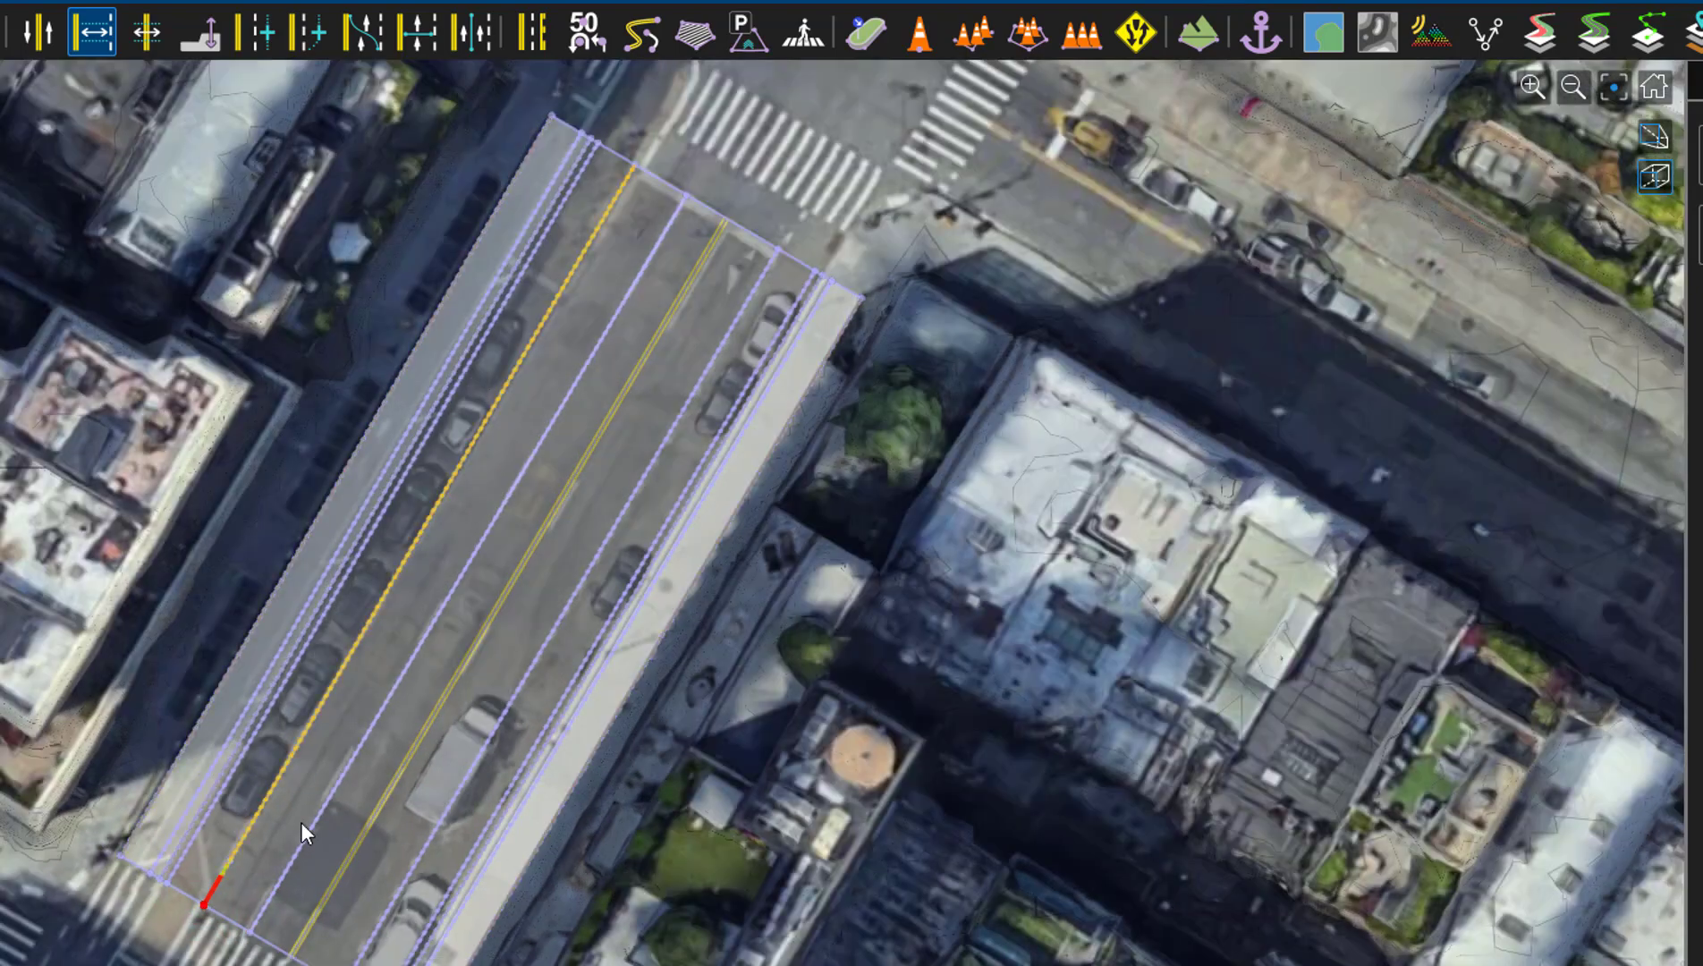
scroll(623, 129, "up", 2)
left_click_drag(639, 173, 559, 155)
scroll(407, 394, "down", 3)
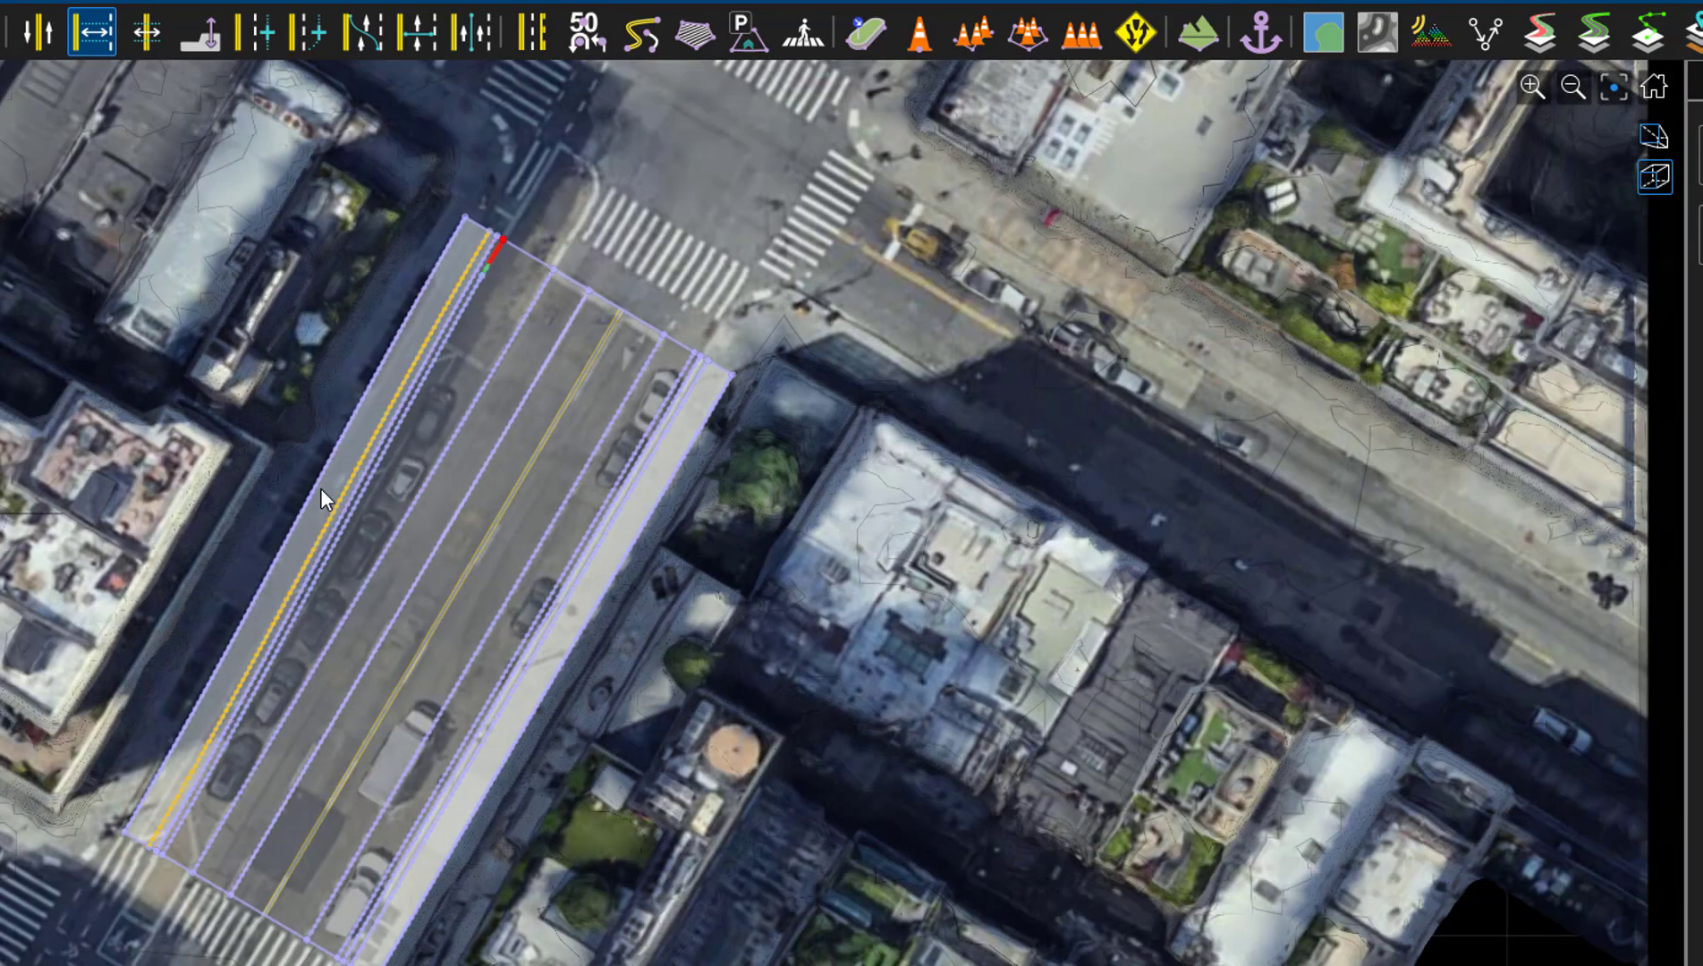
Align the northwest parking lane's curb-side edge with the imagery at the road's southwest and northeast ends
scroll(210, 796, "up", 2)
scroll(161, 858, "up", 2)
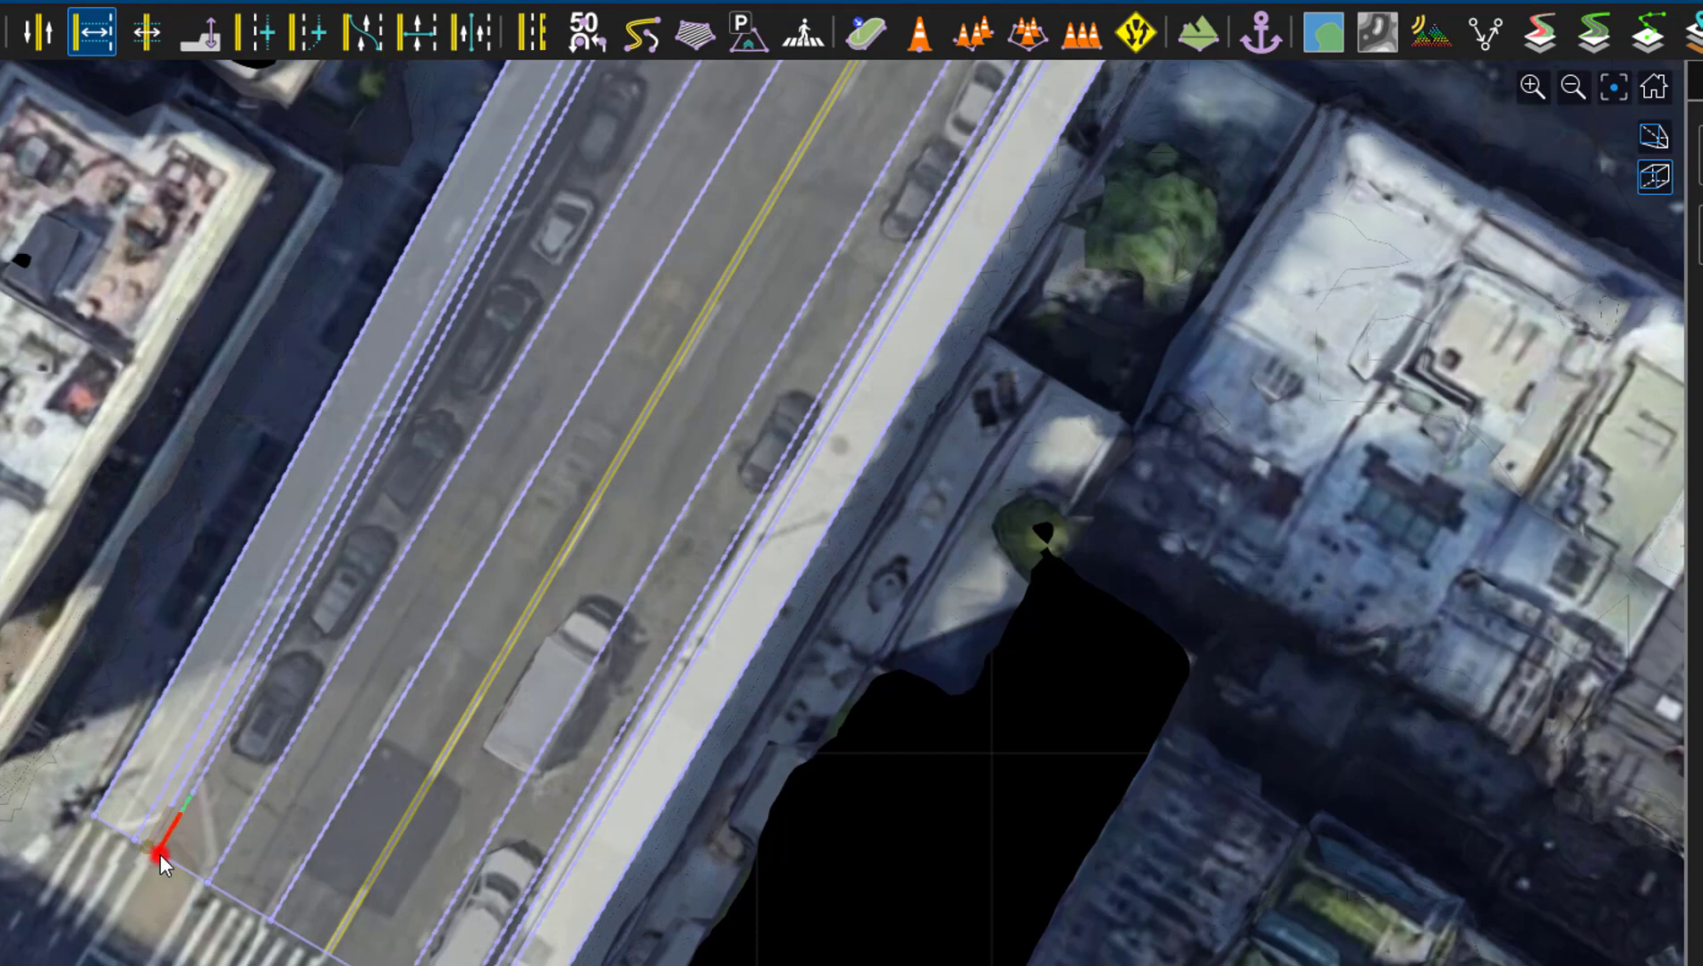
left_click_drag(159, 854, 147, 848)
scroll(146, 849, "down", 2)
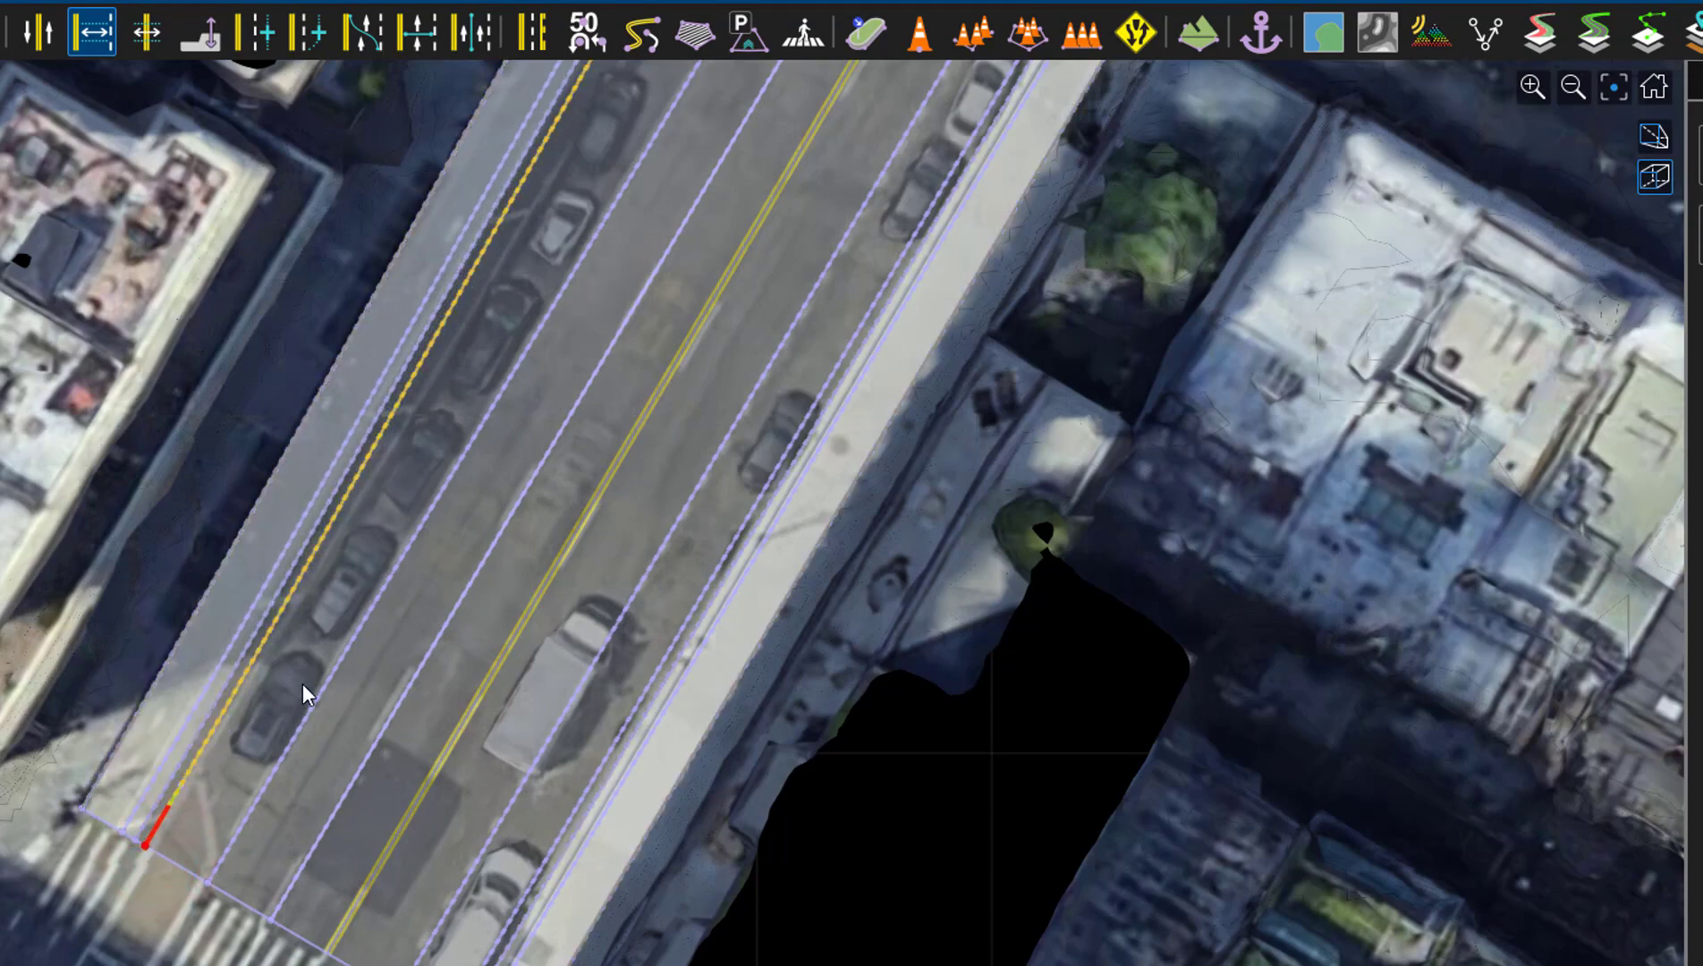
scroll(302, 684, "down", 2)
scroll(507, 221, "up", 4)
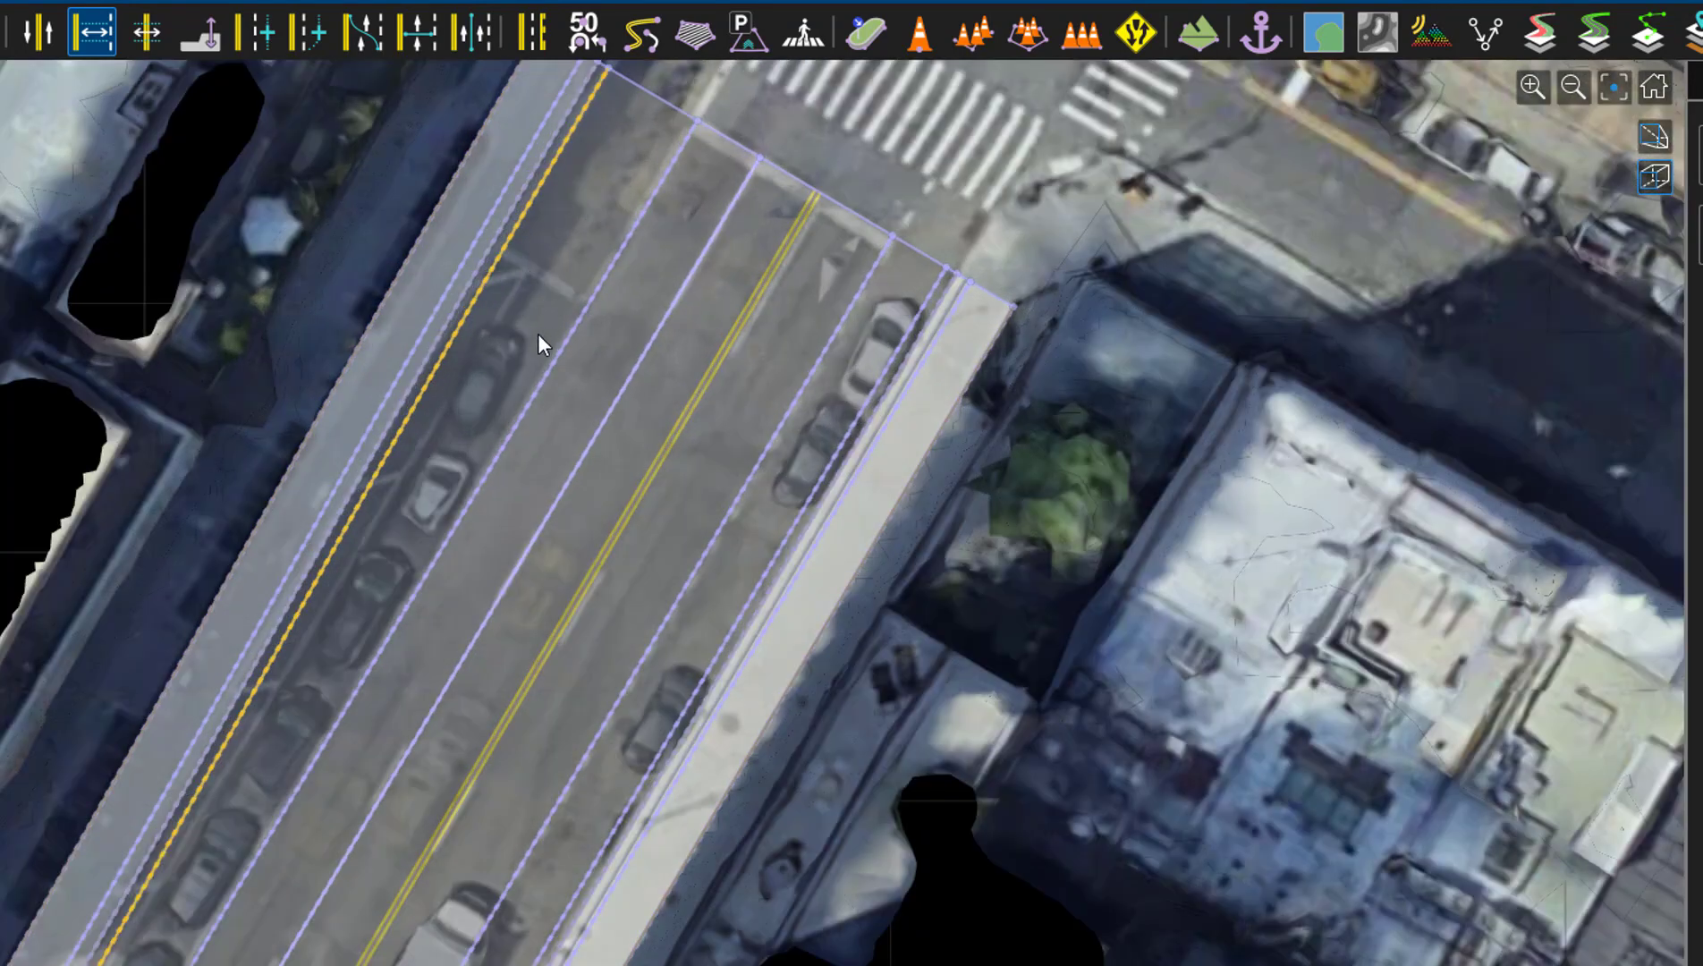
scroll(570, 152, "down", 2)
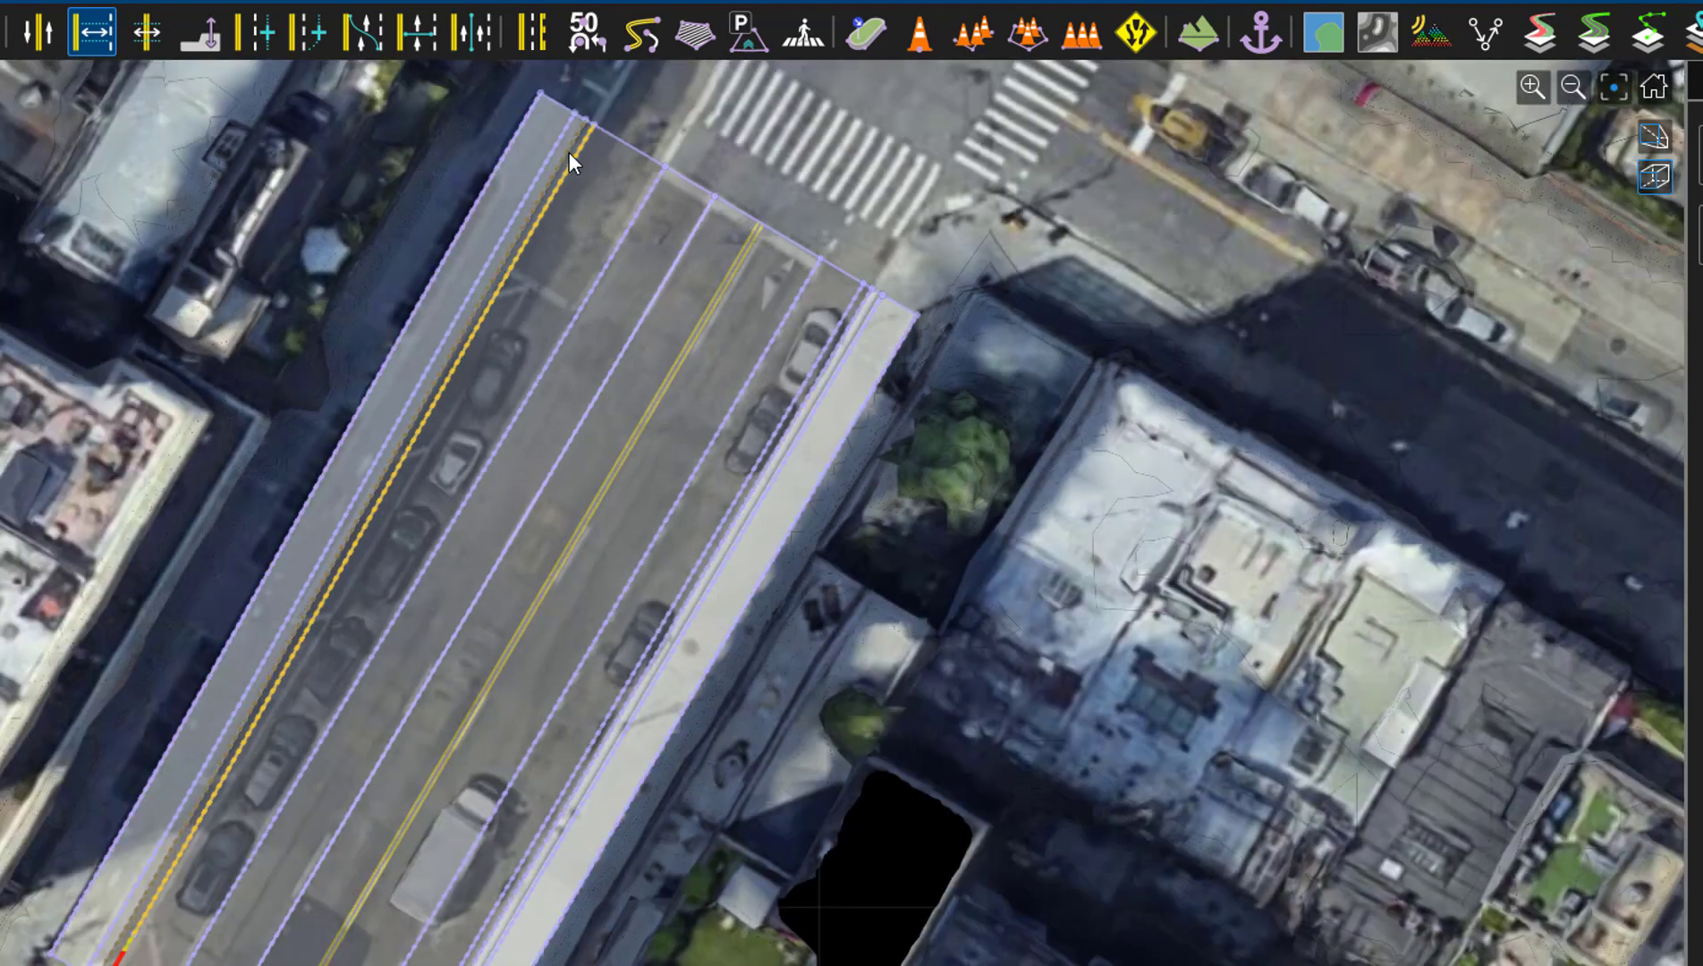
scroll(601, 117, "up", 2)
left_click_drag(601, 117, 597, 113)
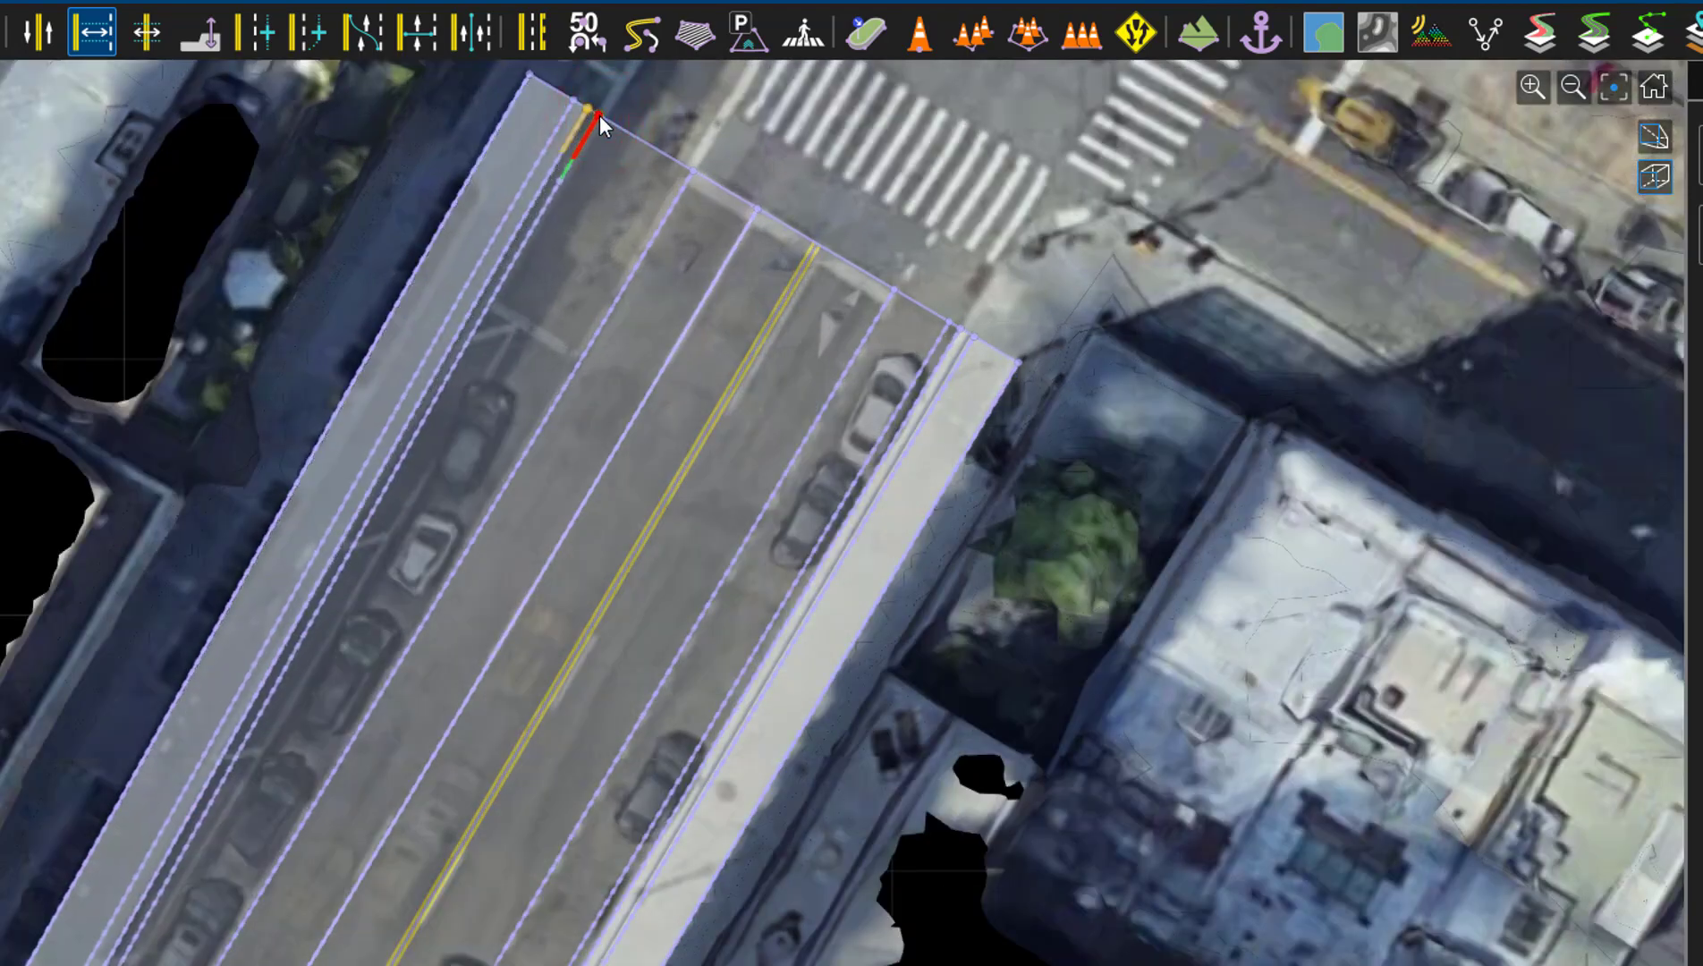
Fine-tune the northwest parking lane's width at the road's southwest end against the aerial image
scroll(599, 116, "down", 2)
scroll(206, 756, "up", 3)
left_click_drag(204, 775, 207, 775)
scroll(204, 567, "down", 3)
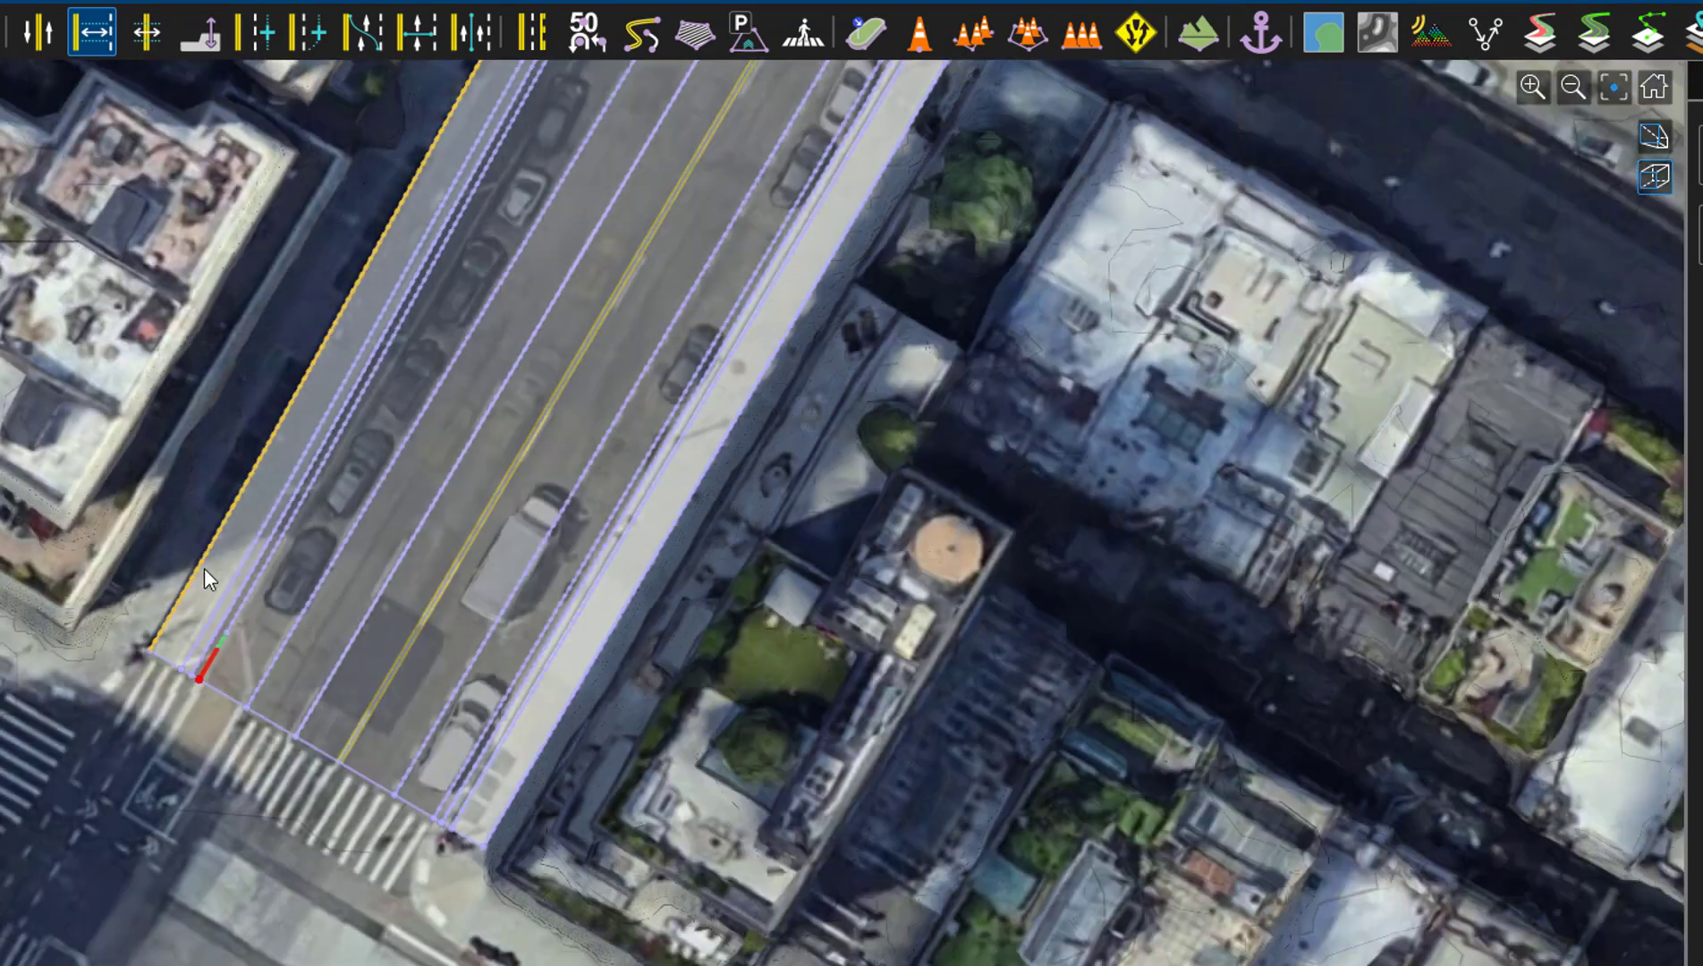
scroll(434, 365, "down", 2)
scroll(507, 138, "up", 1)
scroll(510, 180, "down", 2)
scroll(354, 491, "up", 4)
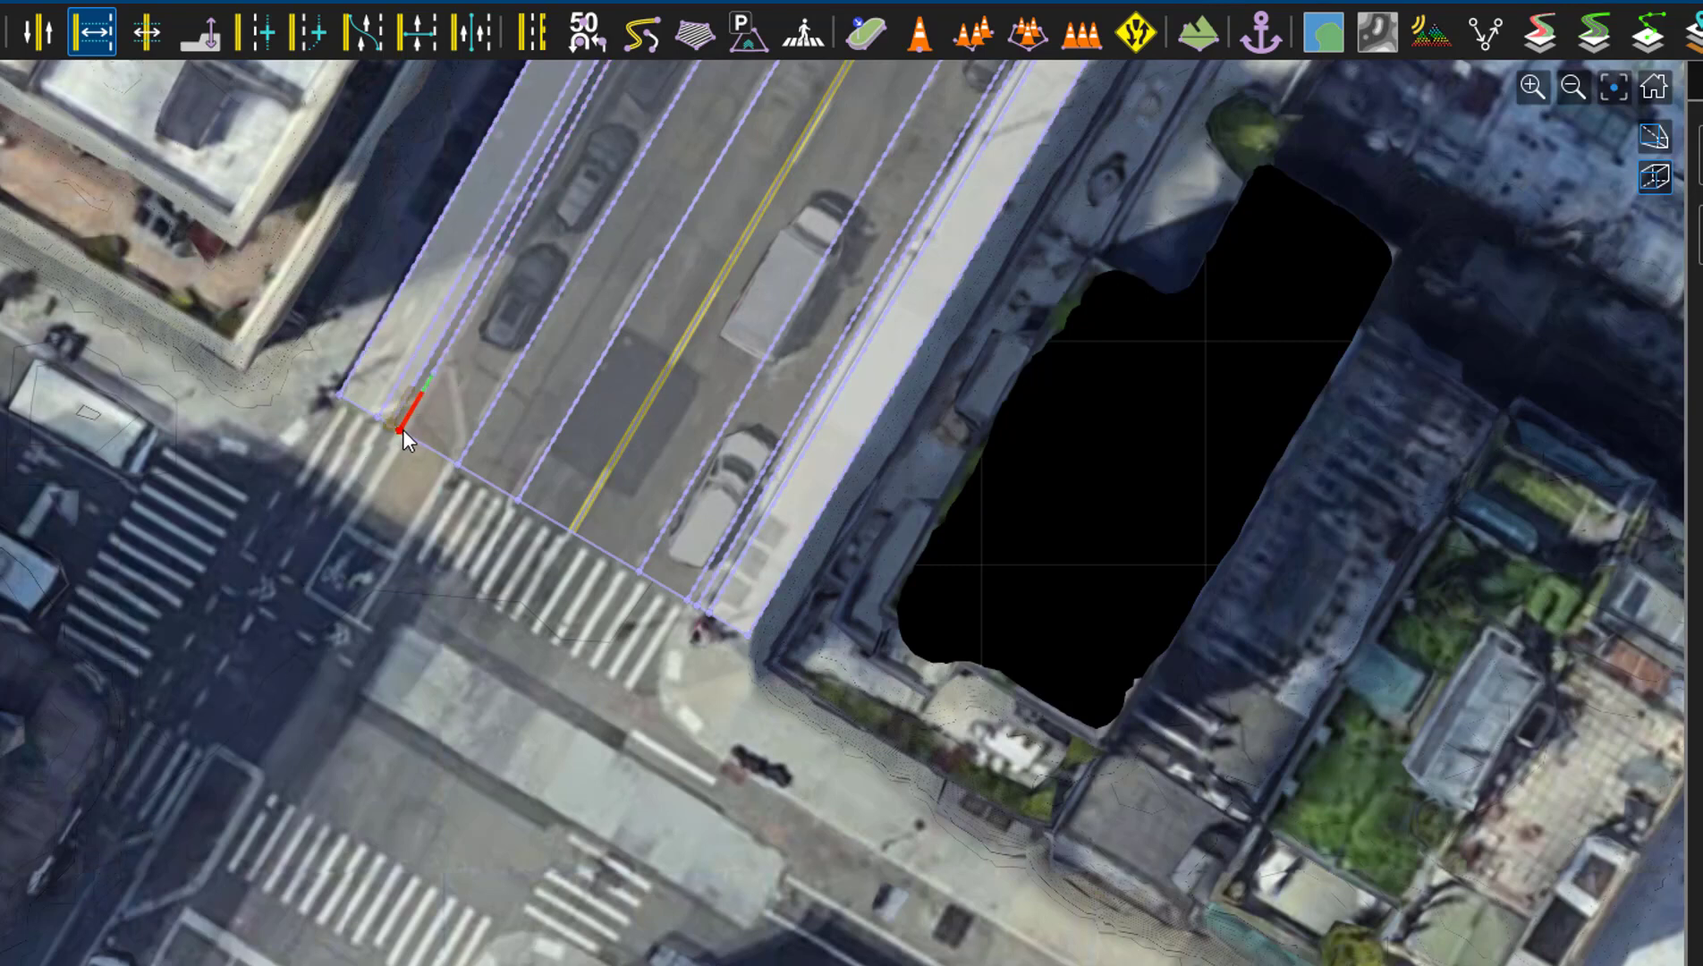
mouse_move(398, 430)
left_mouse_down()
mouse_move(357, 402)
mouse_move(393, 421)
mouse_move(377, 412)
left_mouse_up()
scroll(509, 446, "down", 3)
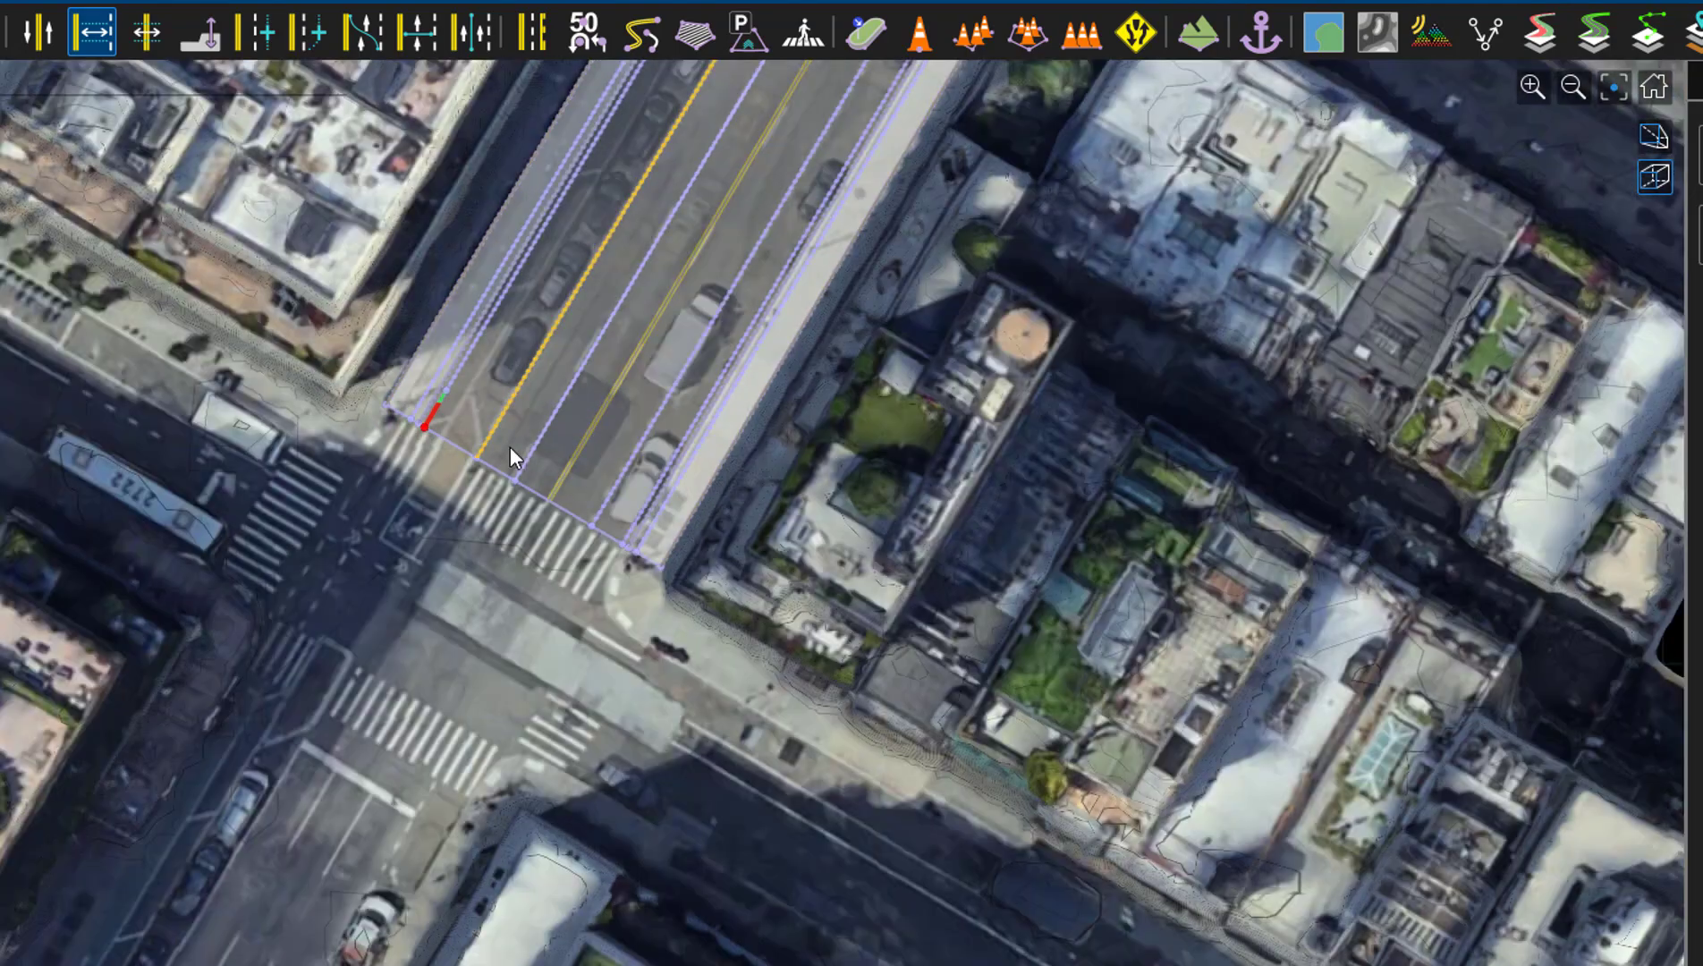
scroll(511, 302, "up", 5)
mouse_move(322, 578)
left_mouse_down()
mouse_move(306, 565)
mouse_move(315, 575)
left_mouse_up()
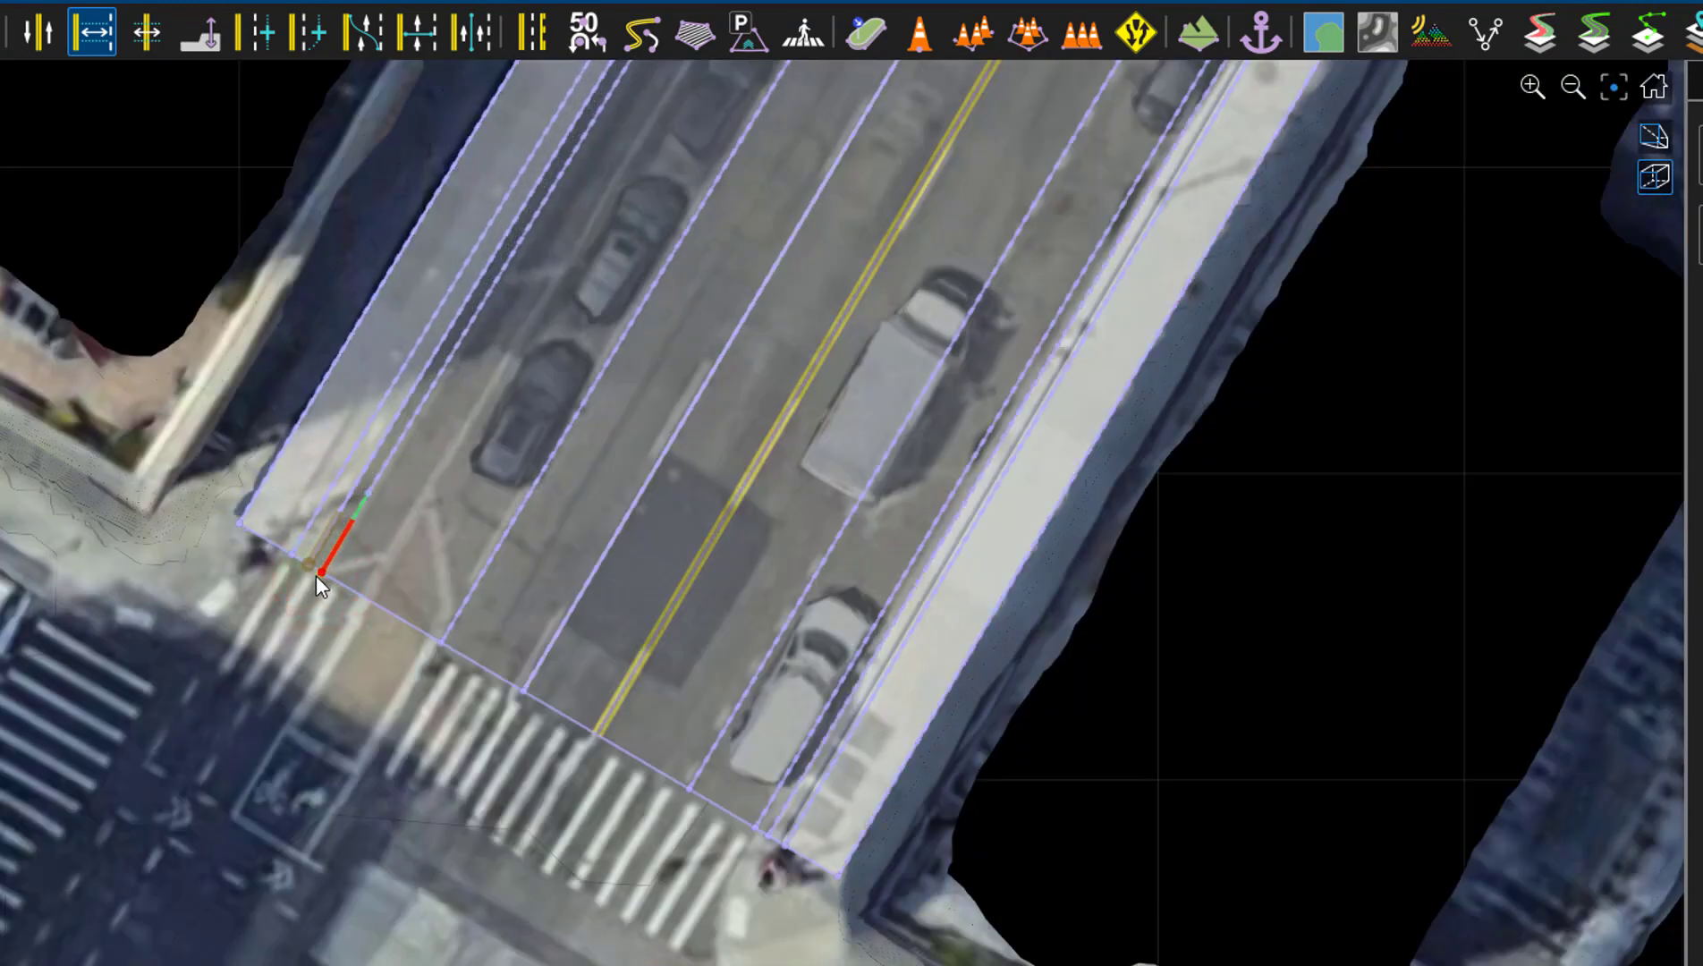
Add a Biking lane between the northwest parking lane and its curb
left_click(275, 48)
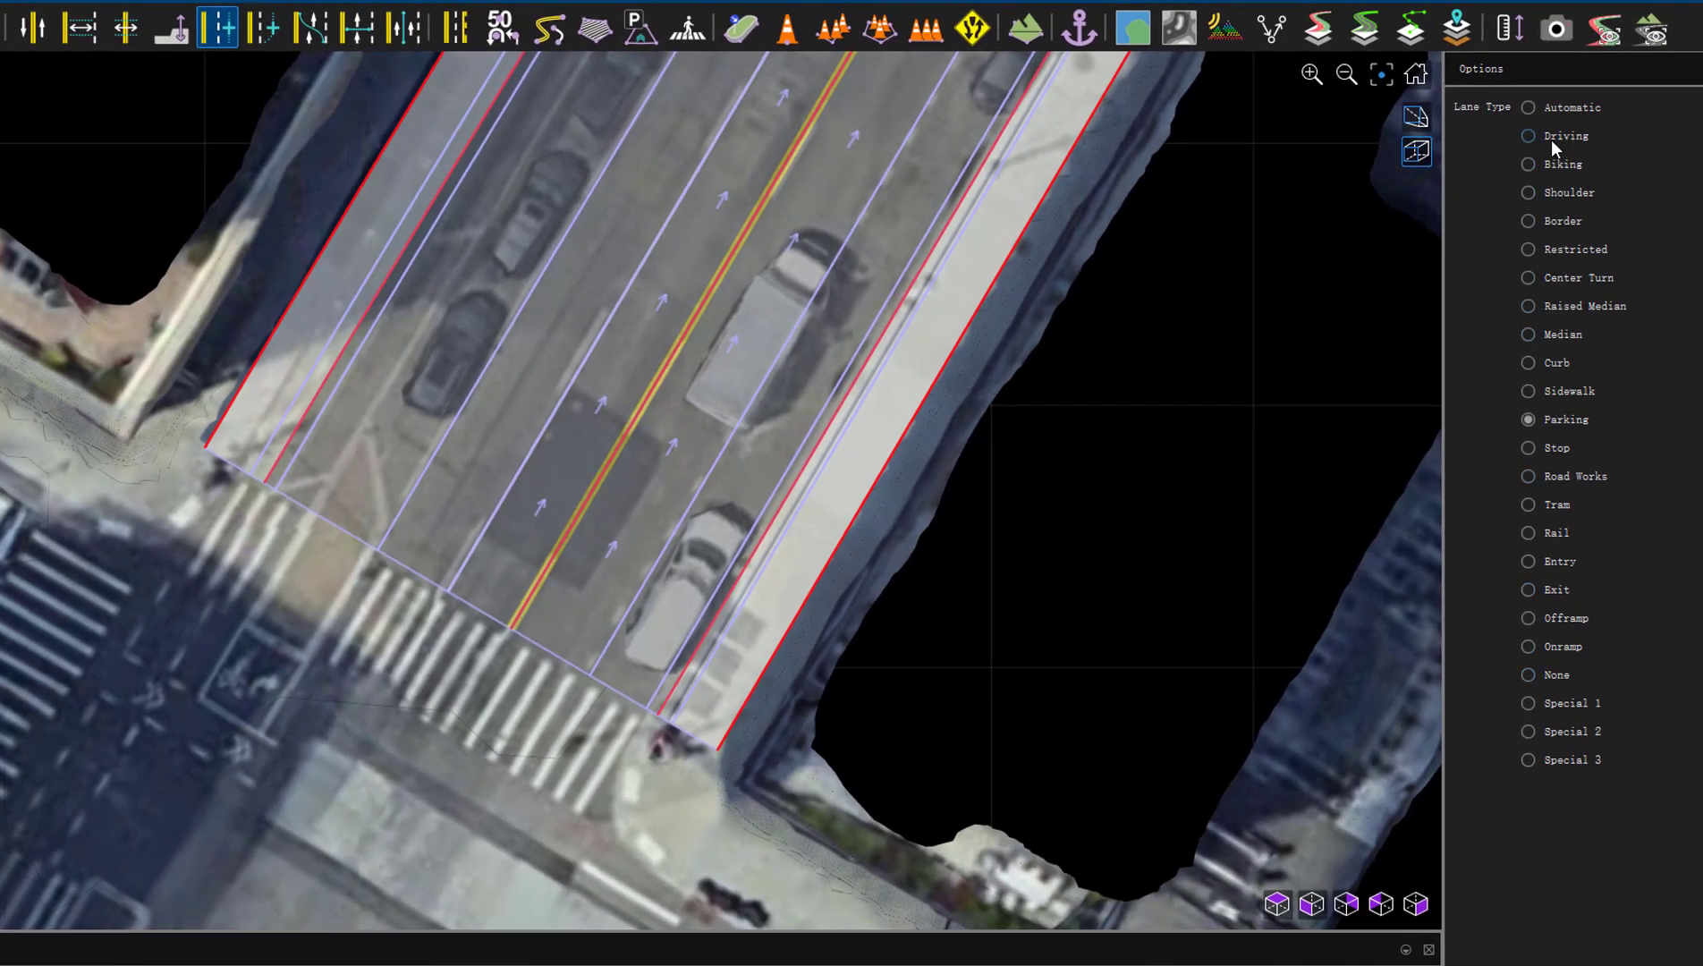
left_click(1529, 164)
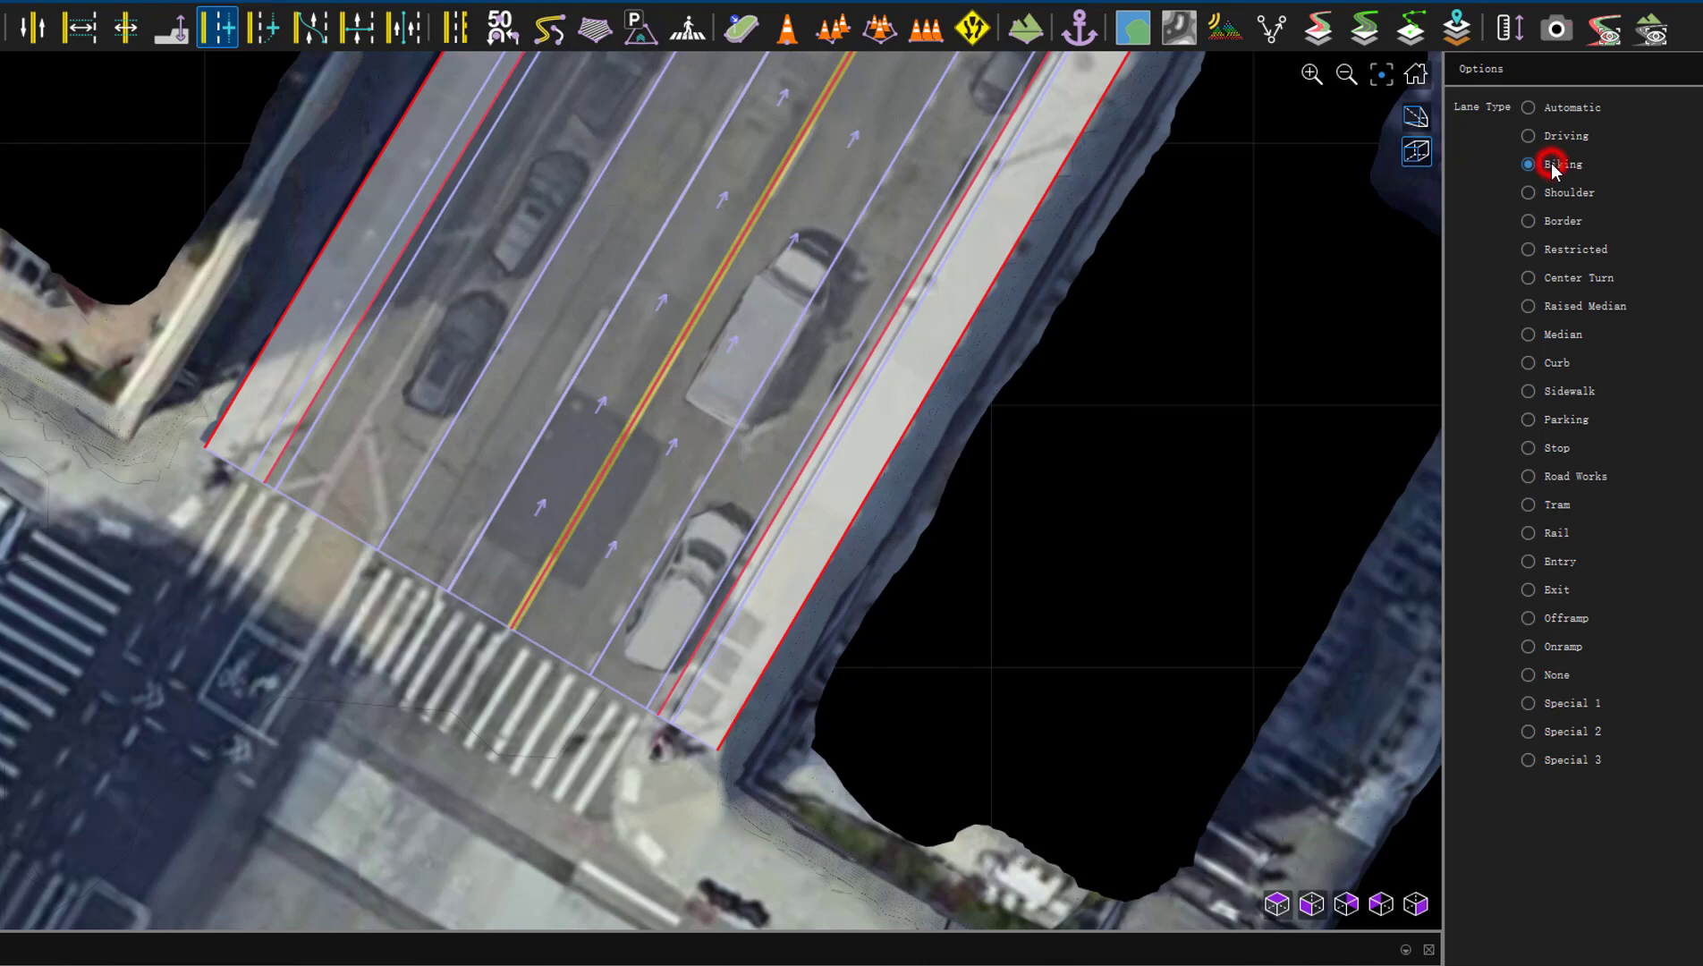
left_click(393, 282)
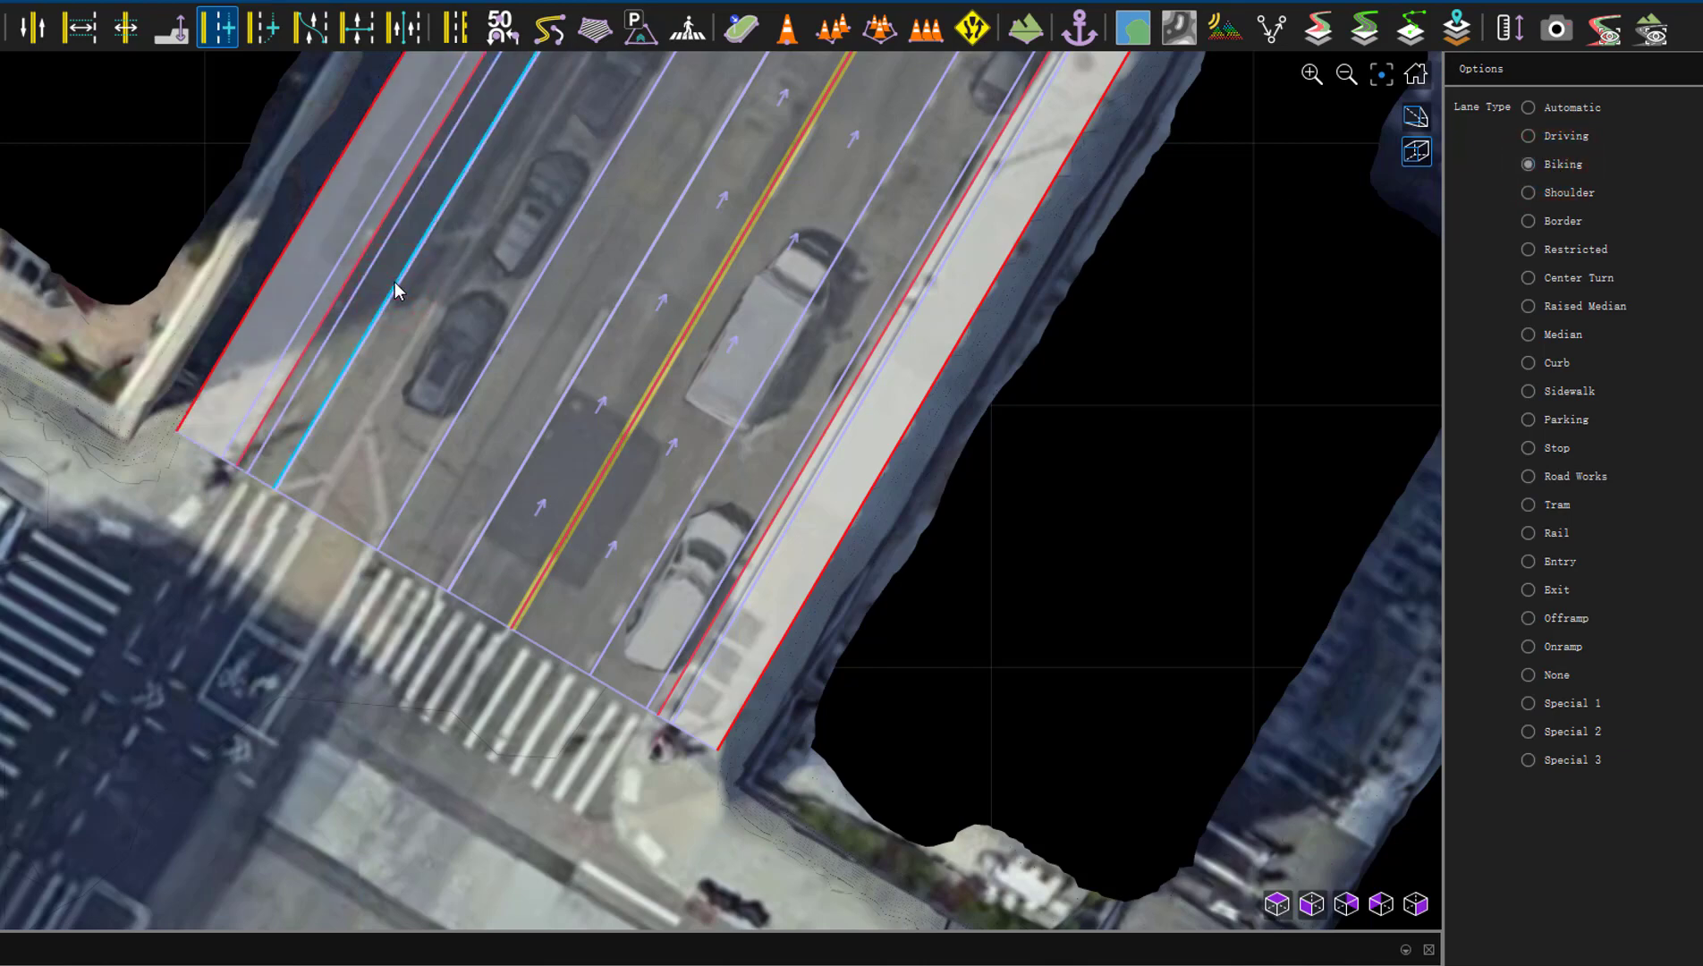
Adjust the biking lane's width to match the imagery: 1.598 at the road's northeast end and 1.689 at the southwest end
scroll(394, 284, "down", 5)
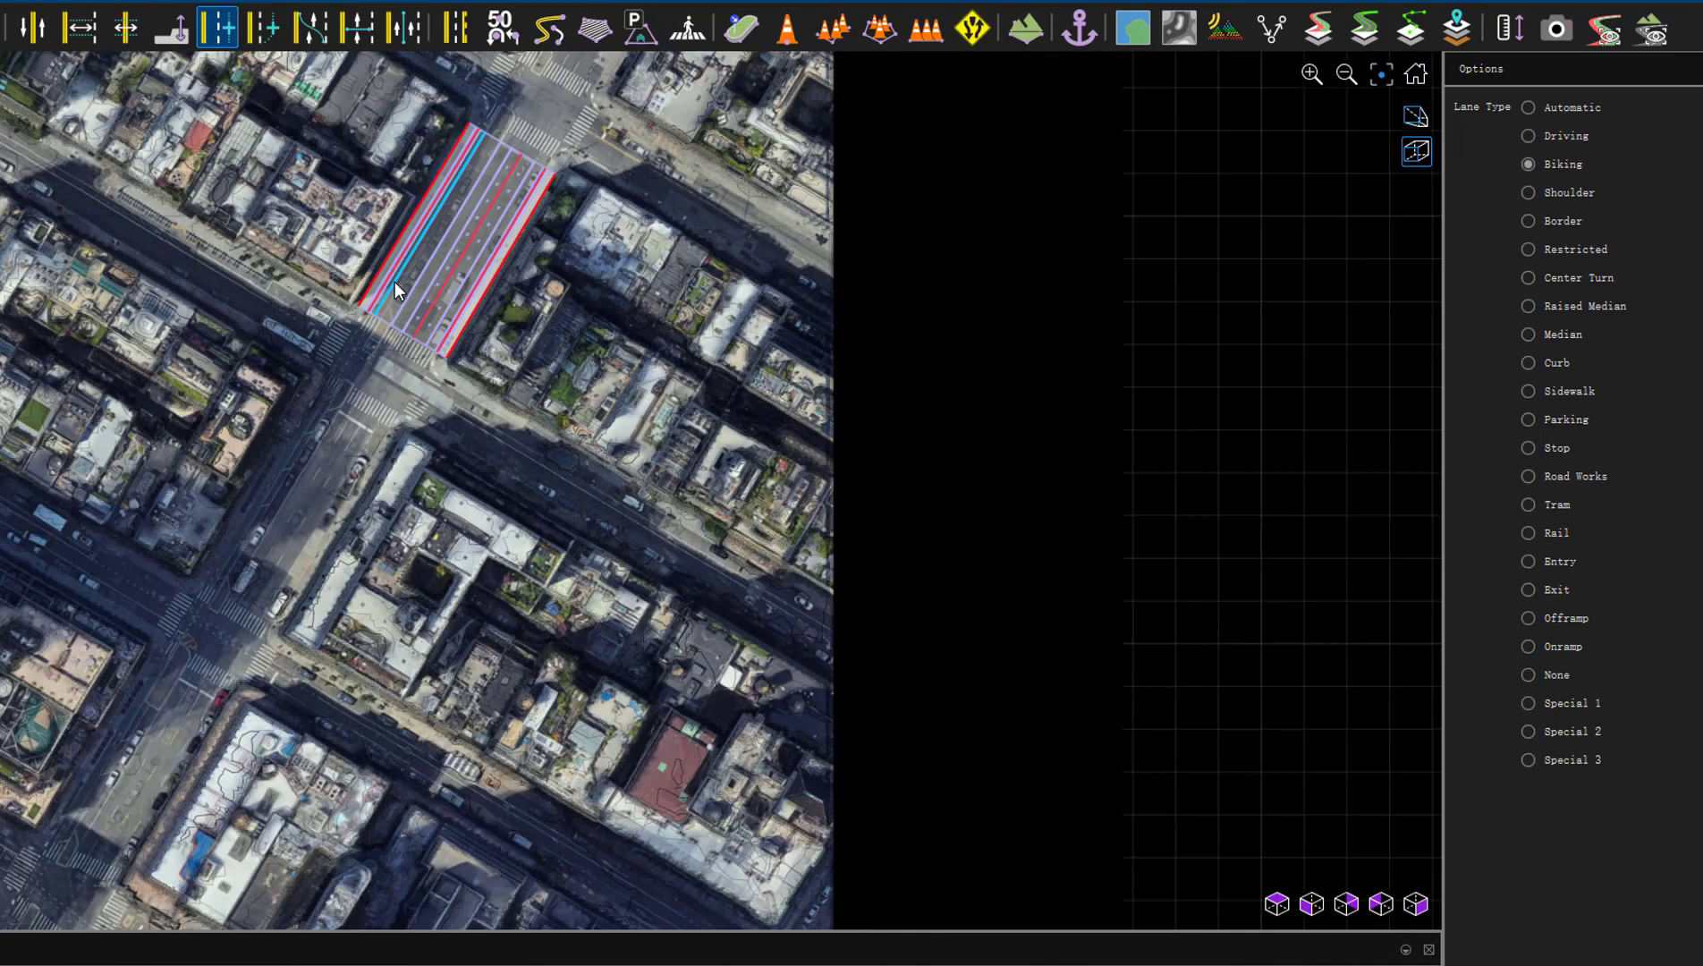
scroll(480, 143, "up", 5)
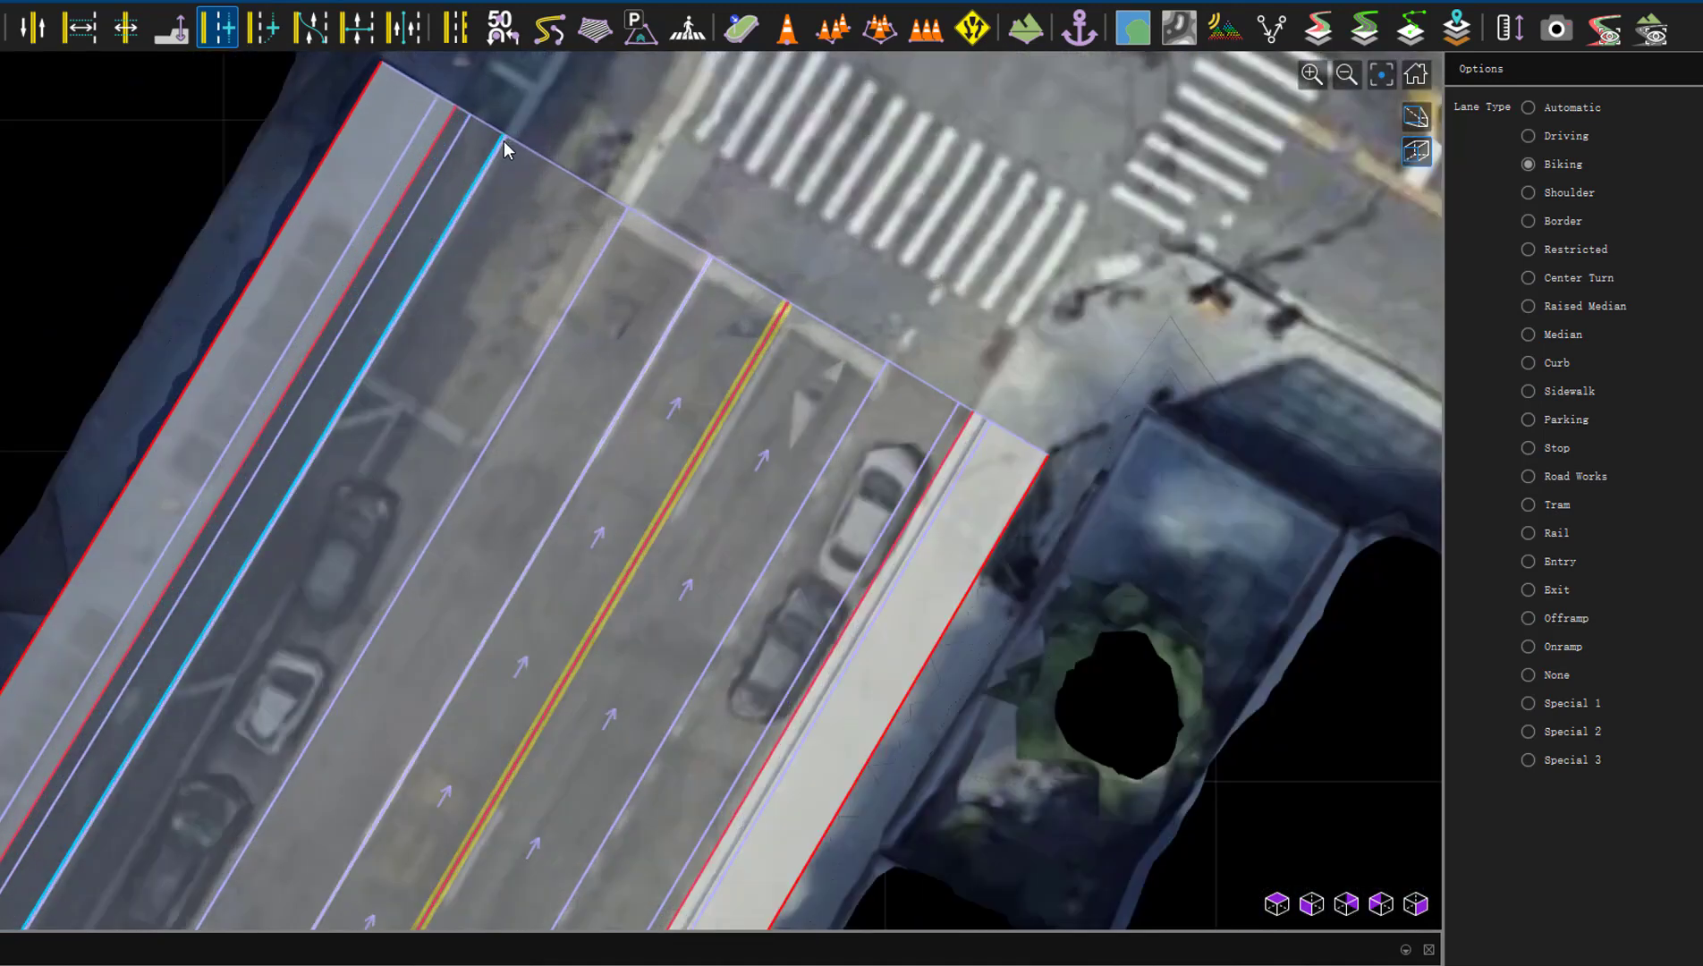
left_click(79, 29)
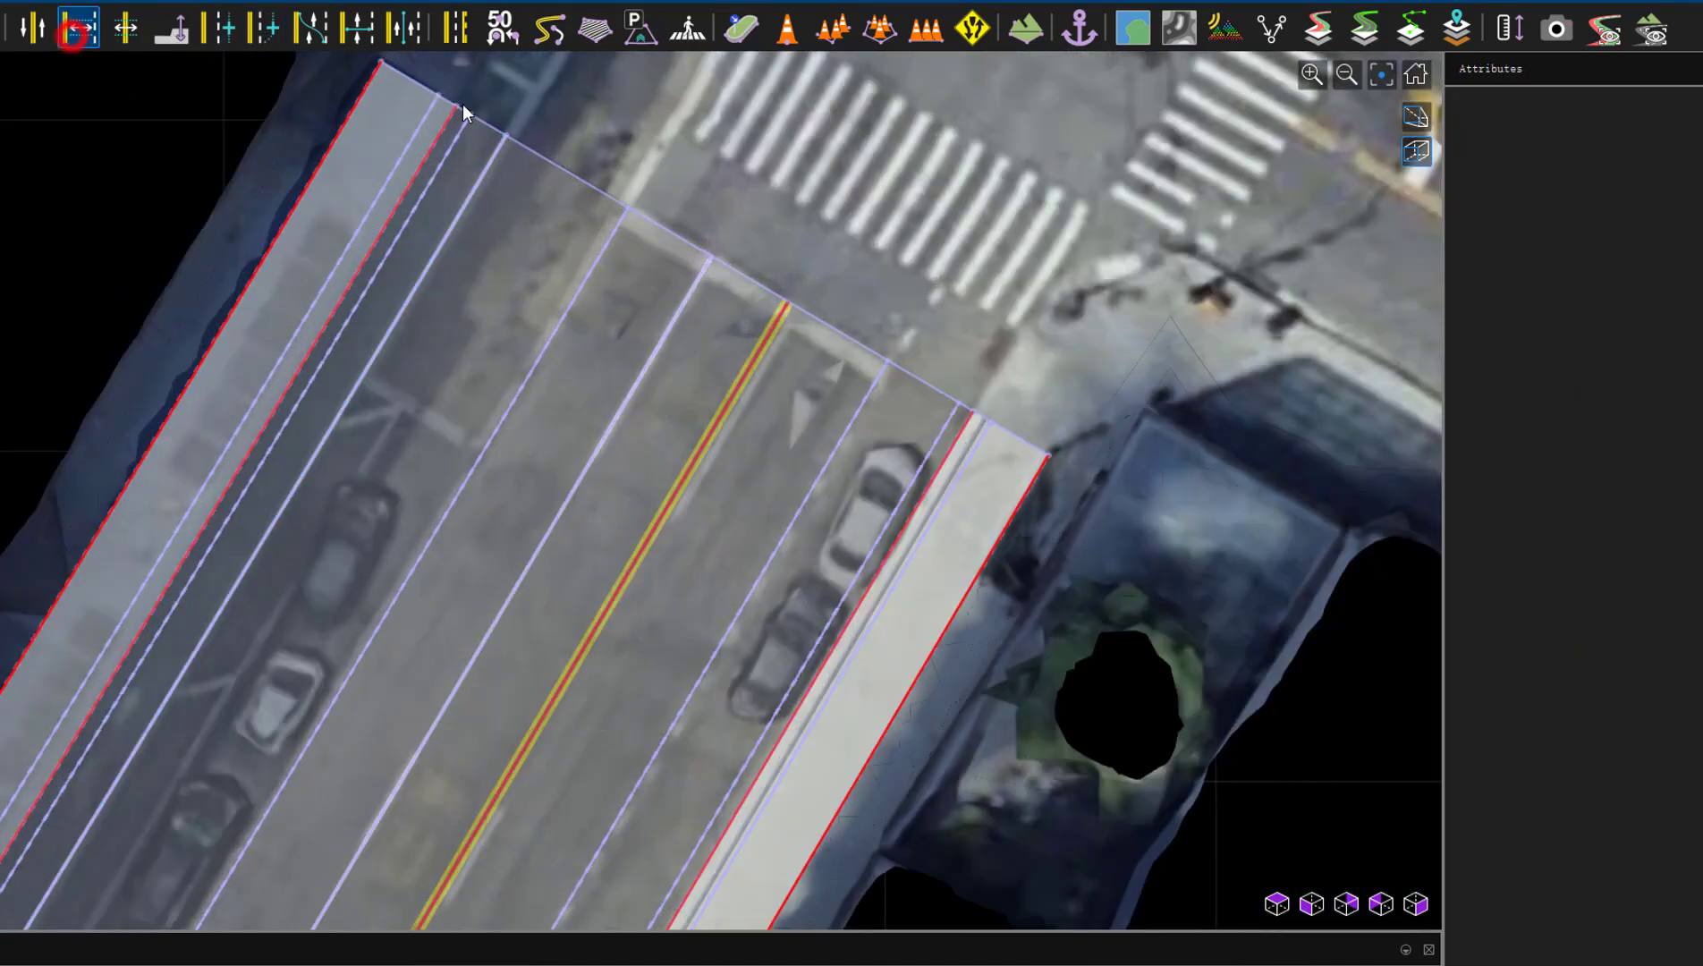
left_click_drag(473, 115, 459, 109)
scroll(510, 138, "down", 5)
scroll(53, 848, "up", 5)
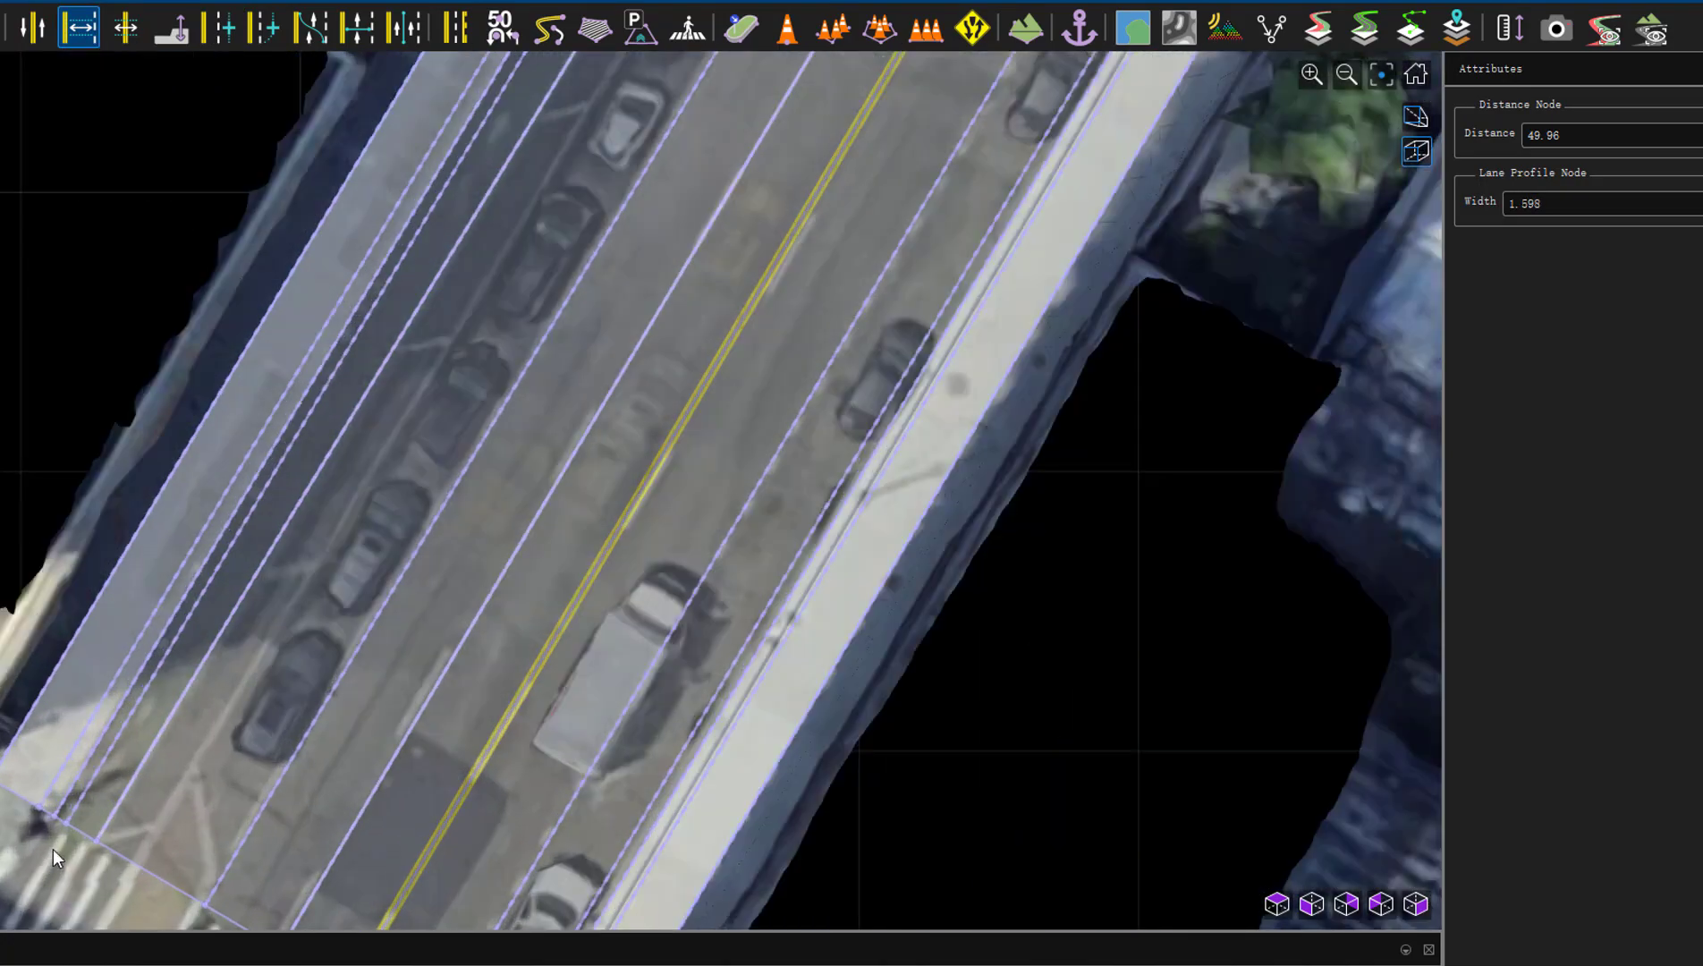
left_click_drag(65, 828, 55, 821)
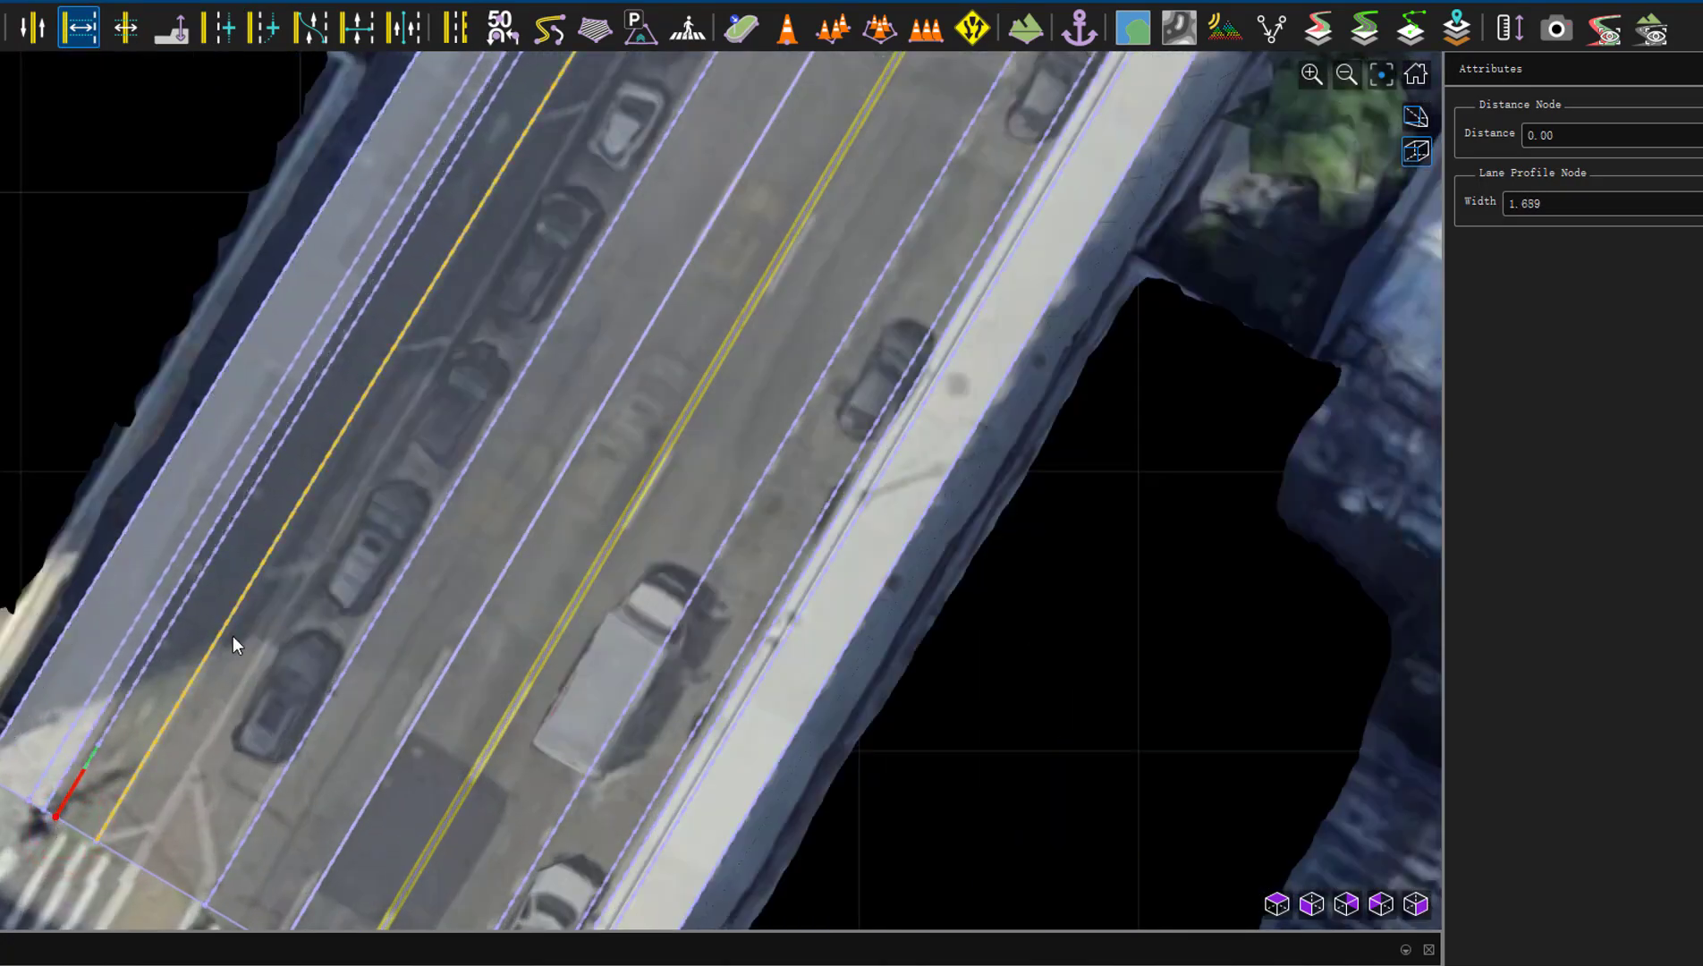
Set the outer northwest driving lane's travel direction to Forward, and check the adjoining parking lane's properties
scroll(270, 638, "down", 3)
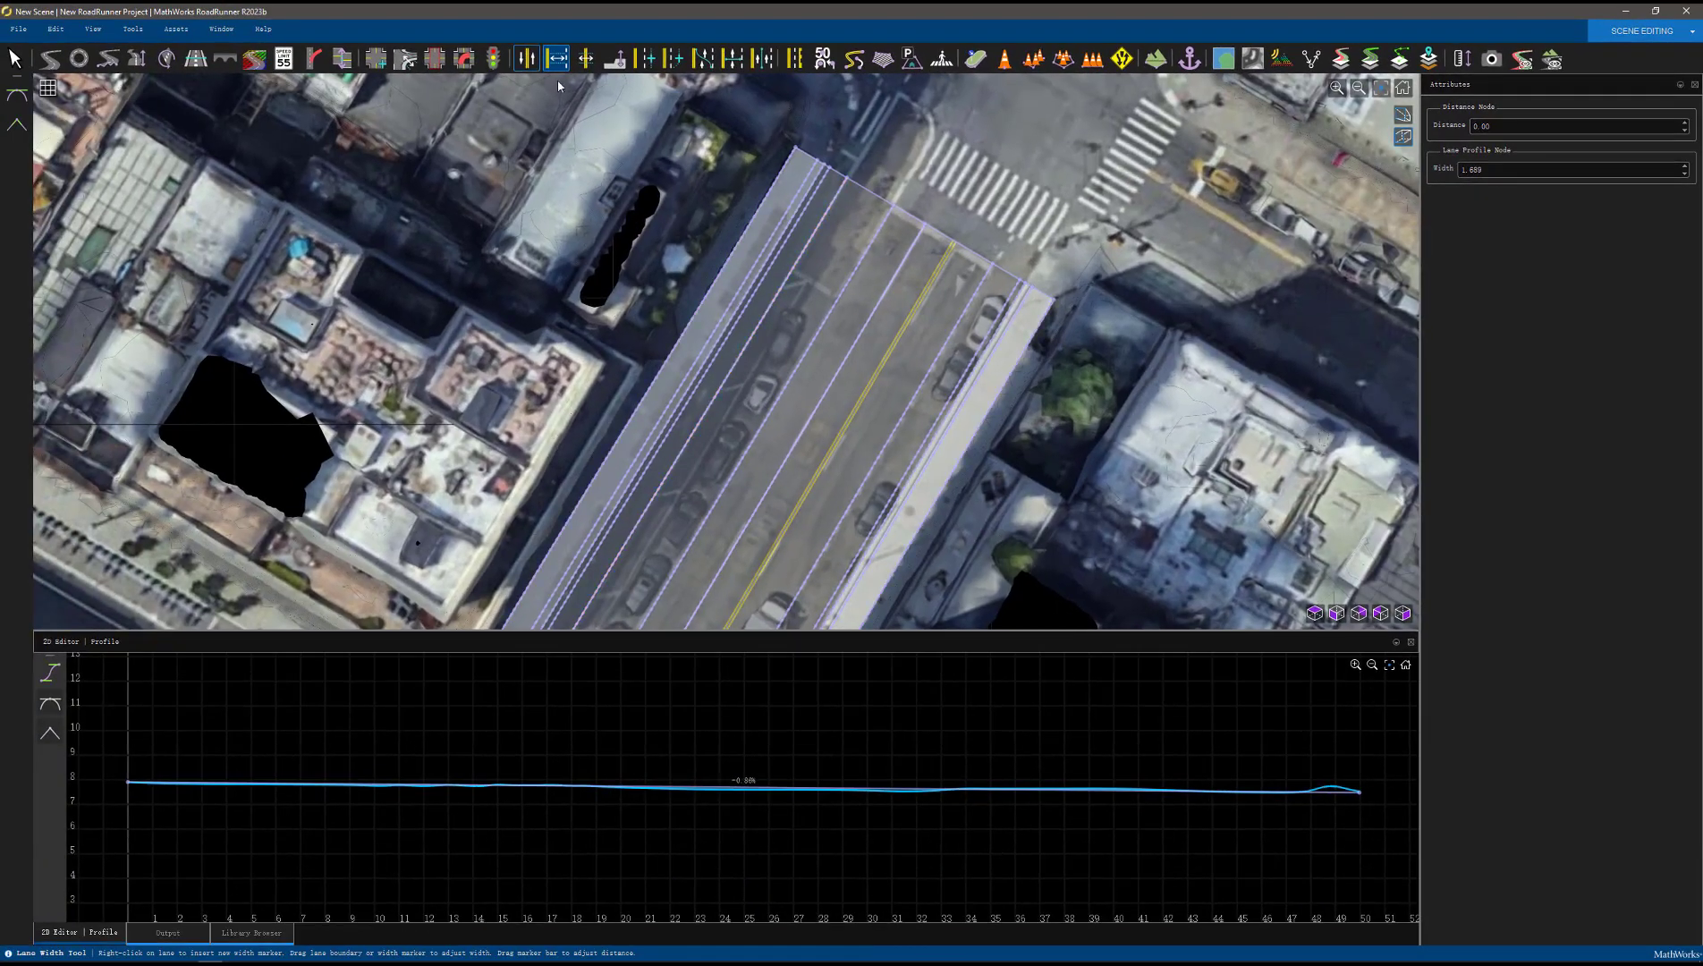
scroll(865, 302, "down", 5)
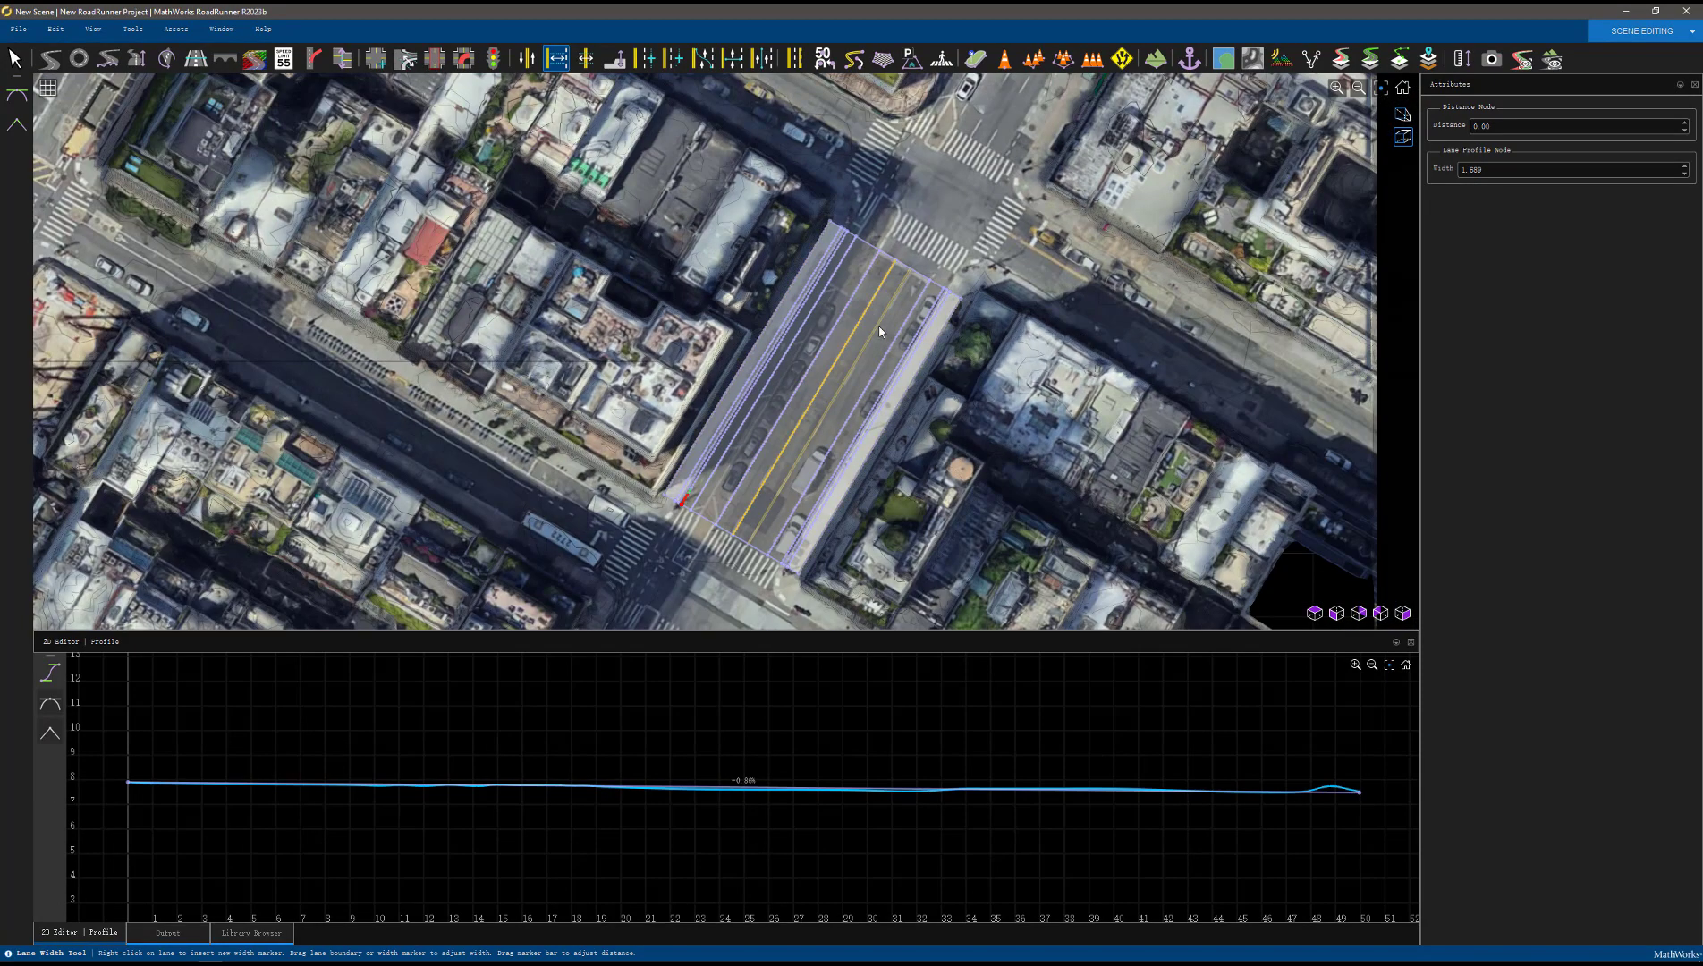
scroll(879, 331, "up", 4)
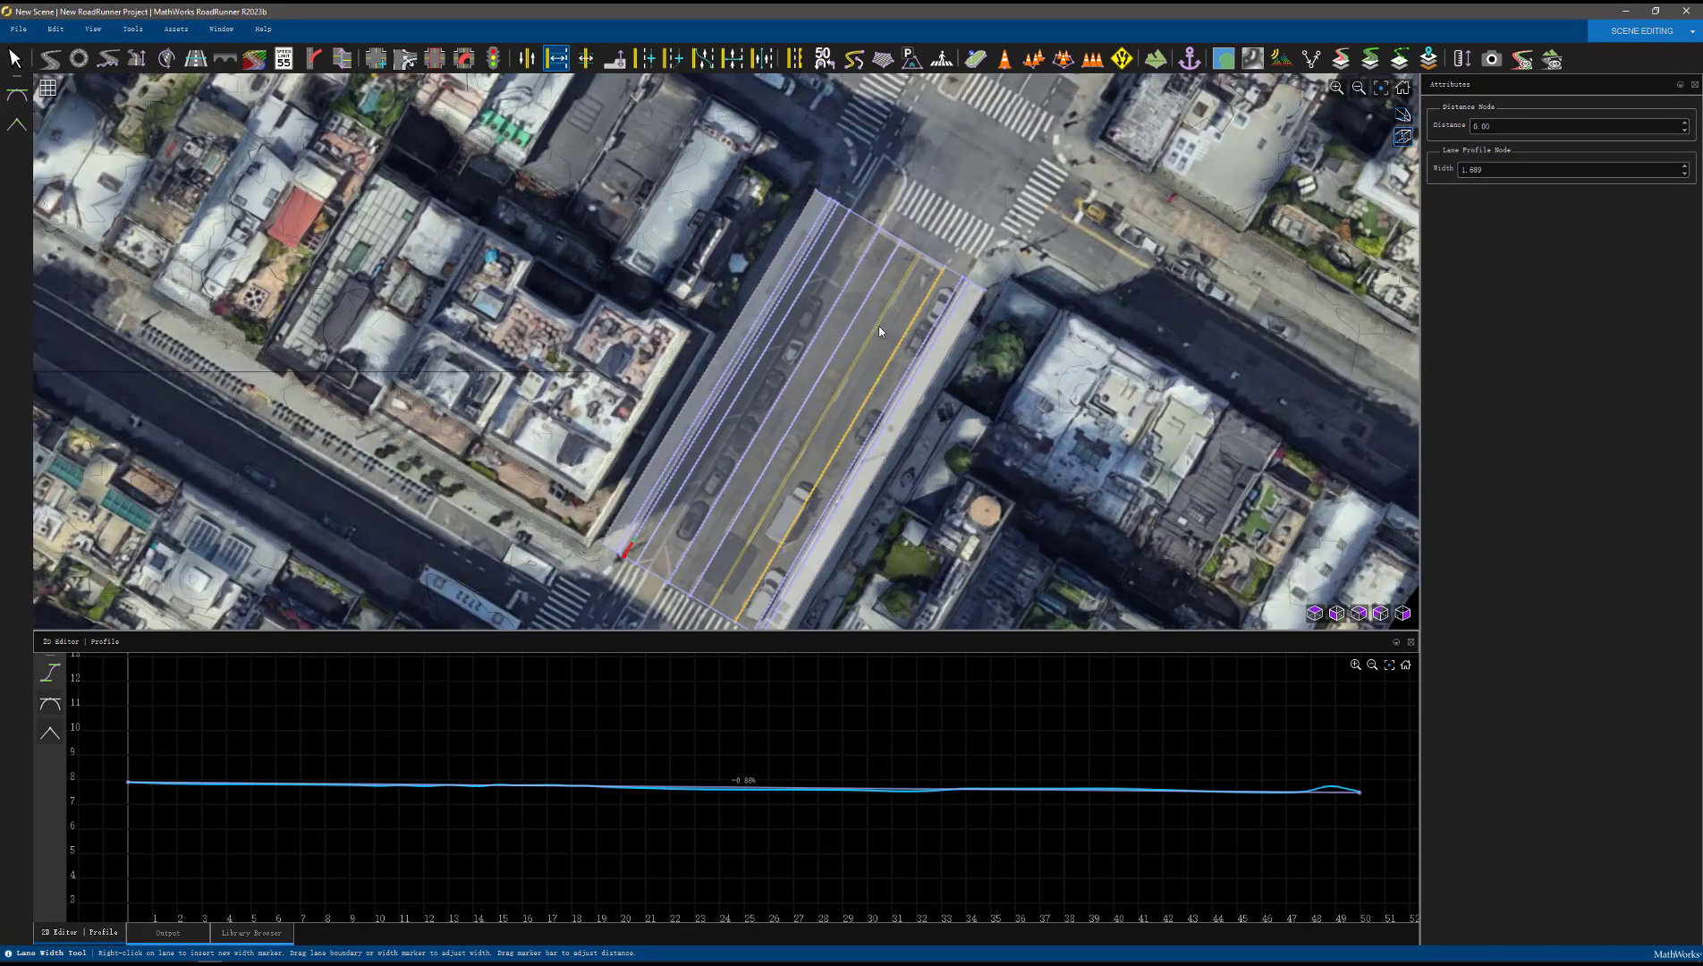
left_click(879, 331)
left_click(527, 58)
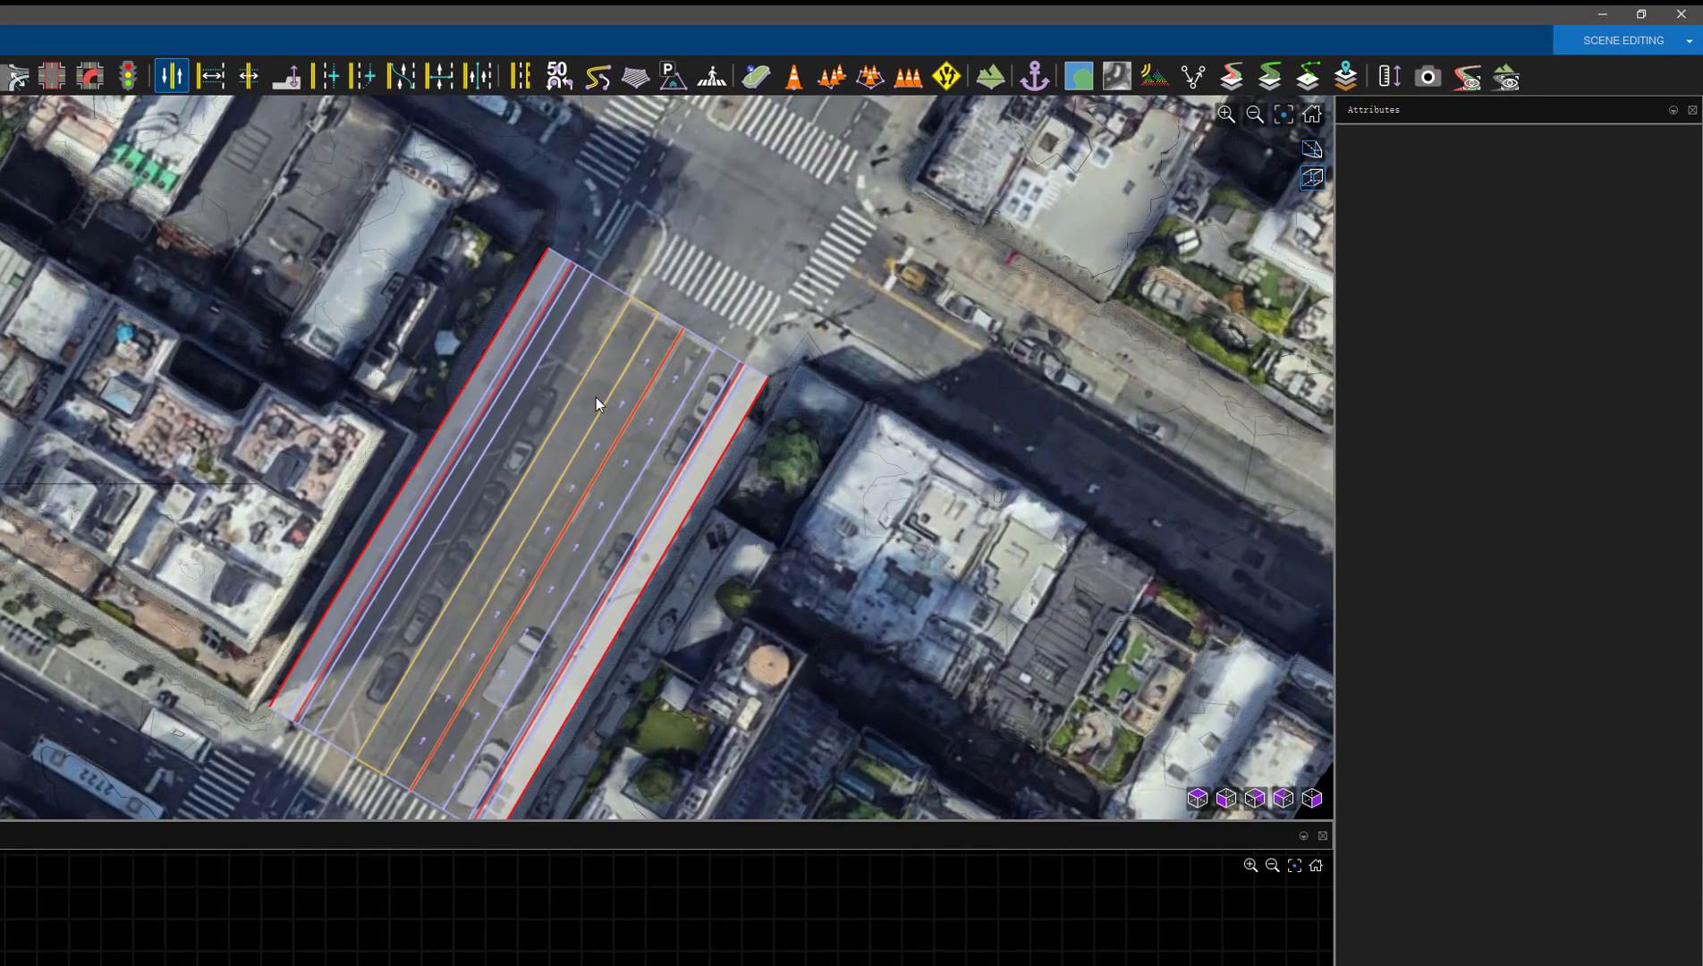
left_click(596, 397)
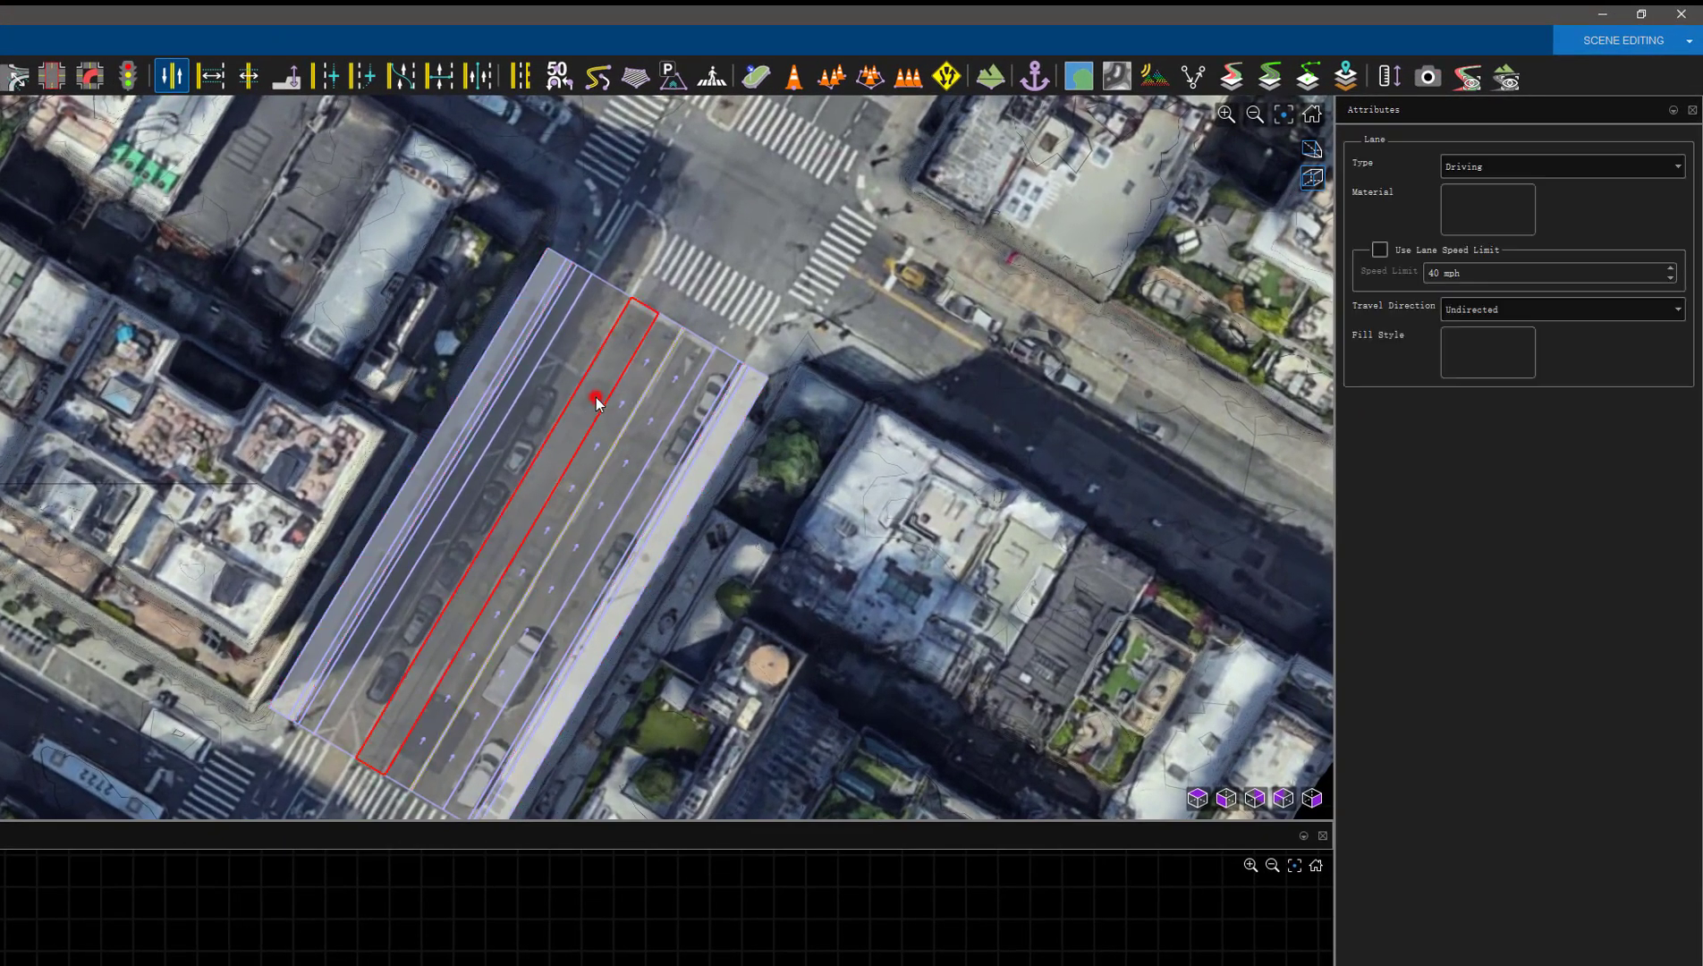
left_click(1489, 311)
left_click(1485, 327)
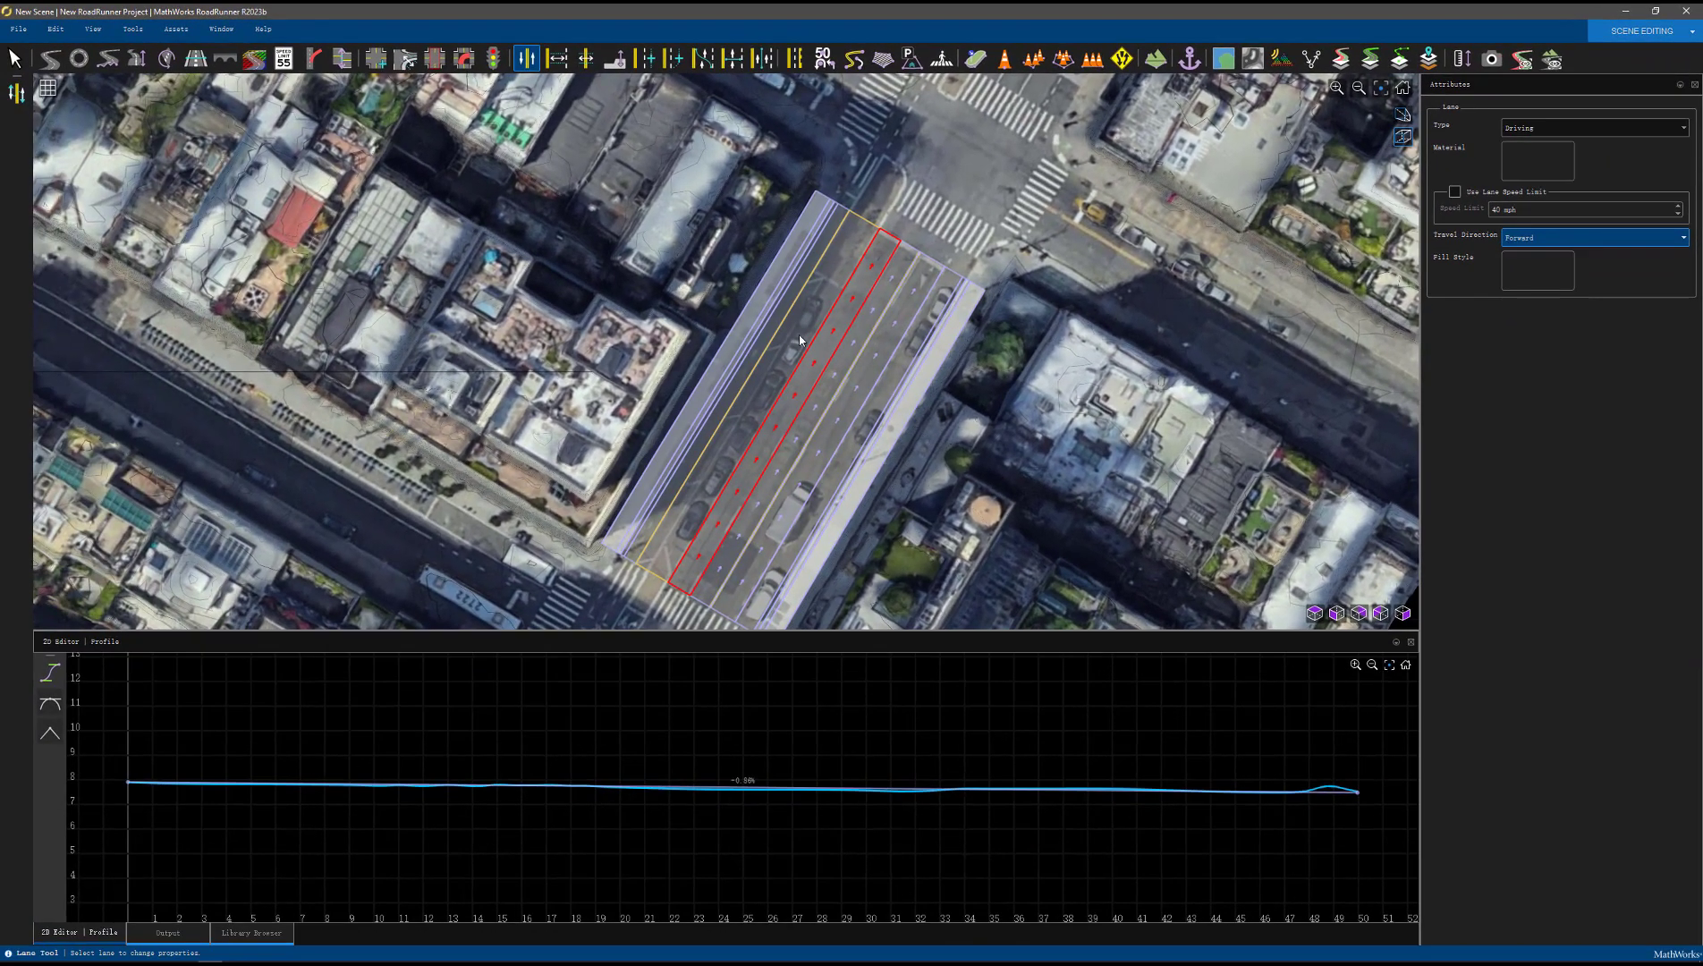
left_click(800, 340)
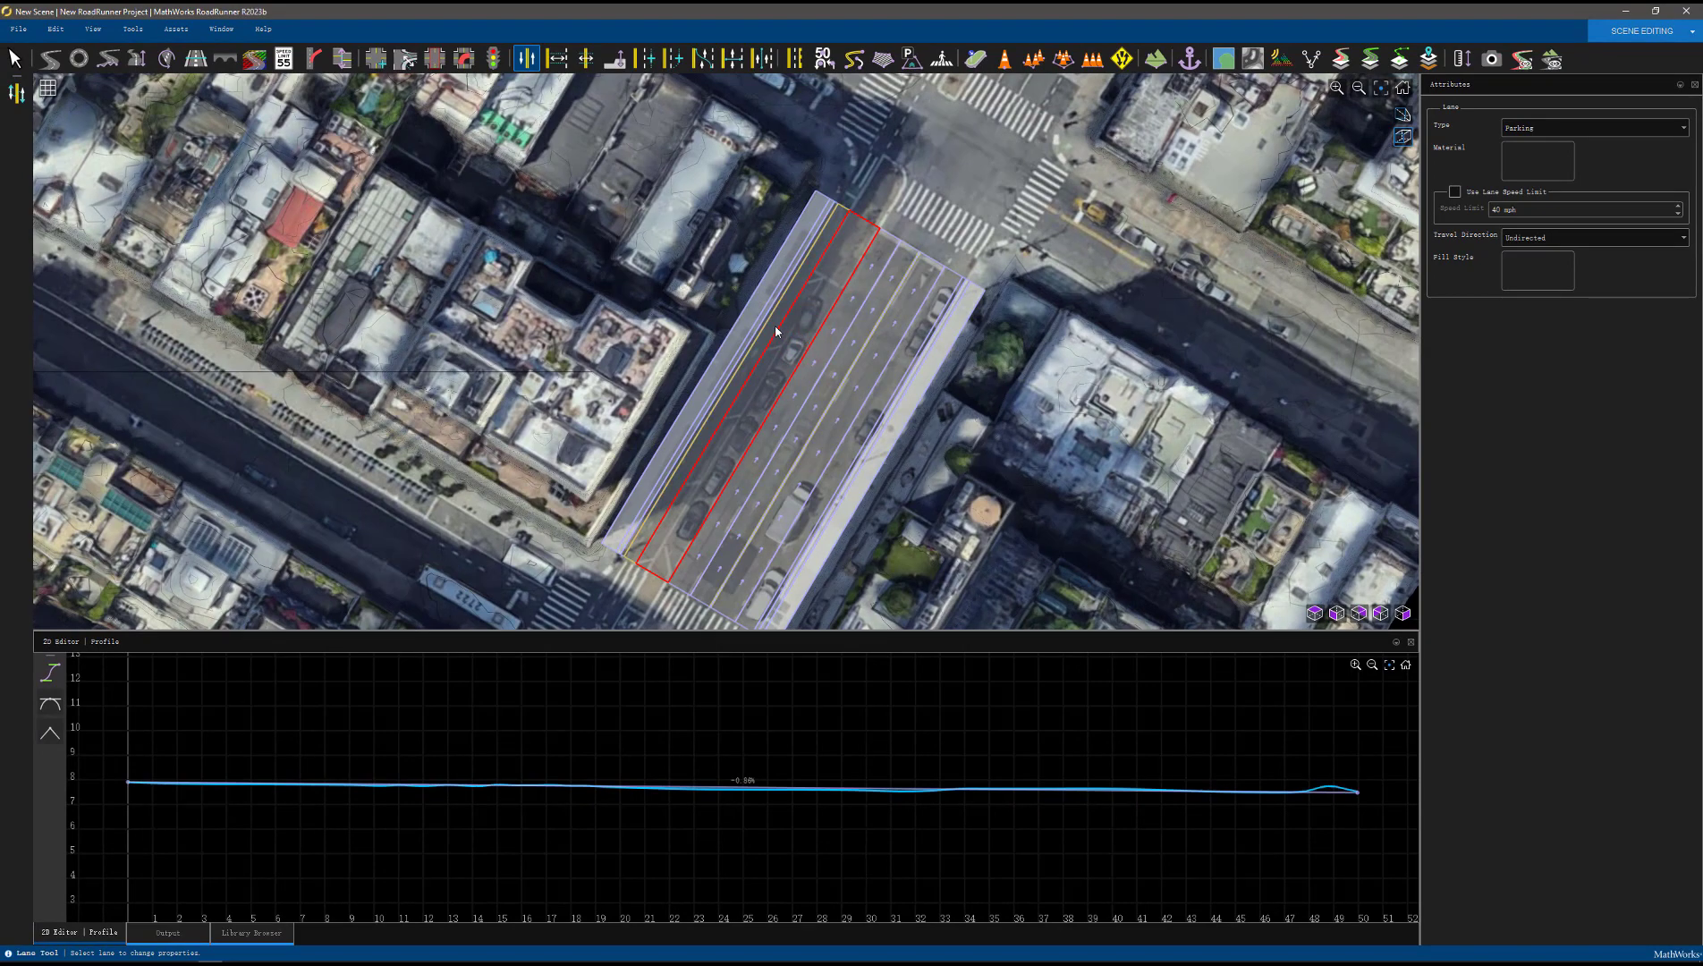
left_click(775, 331)
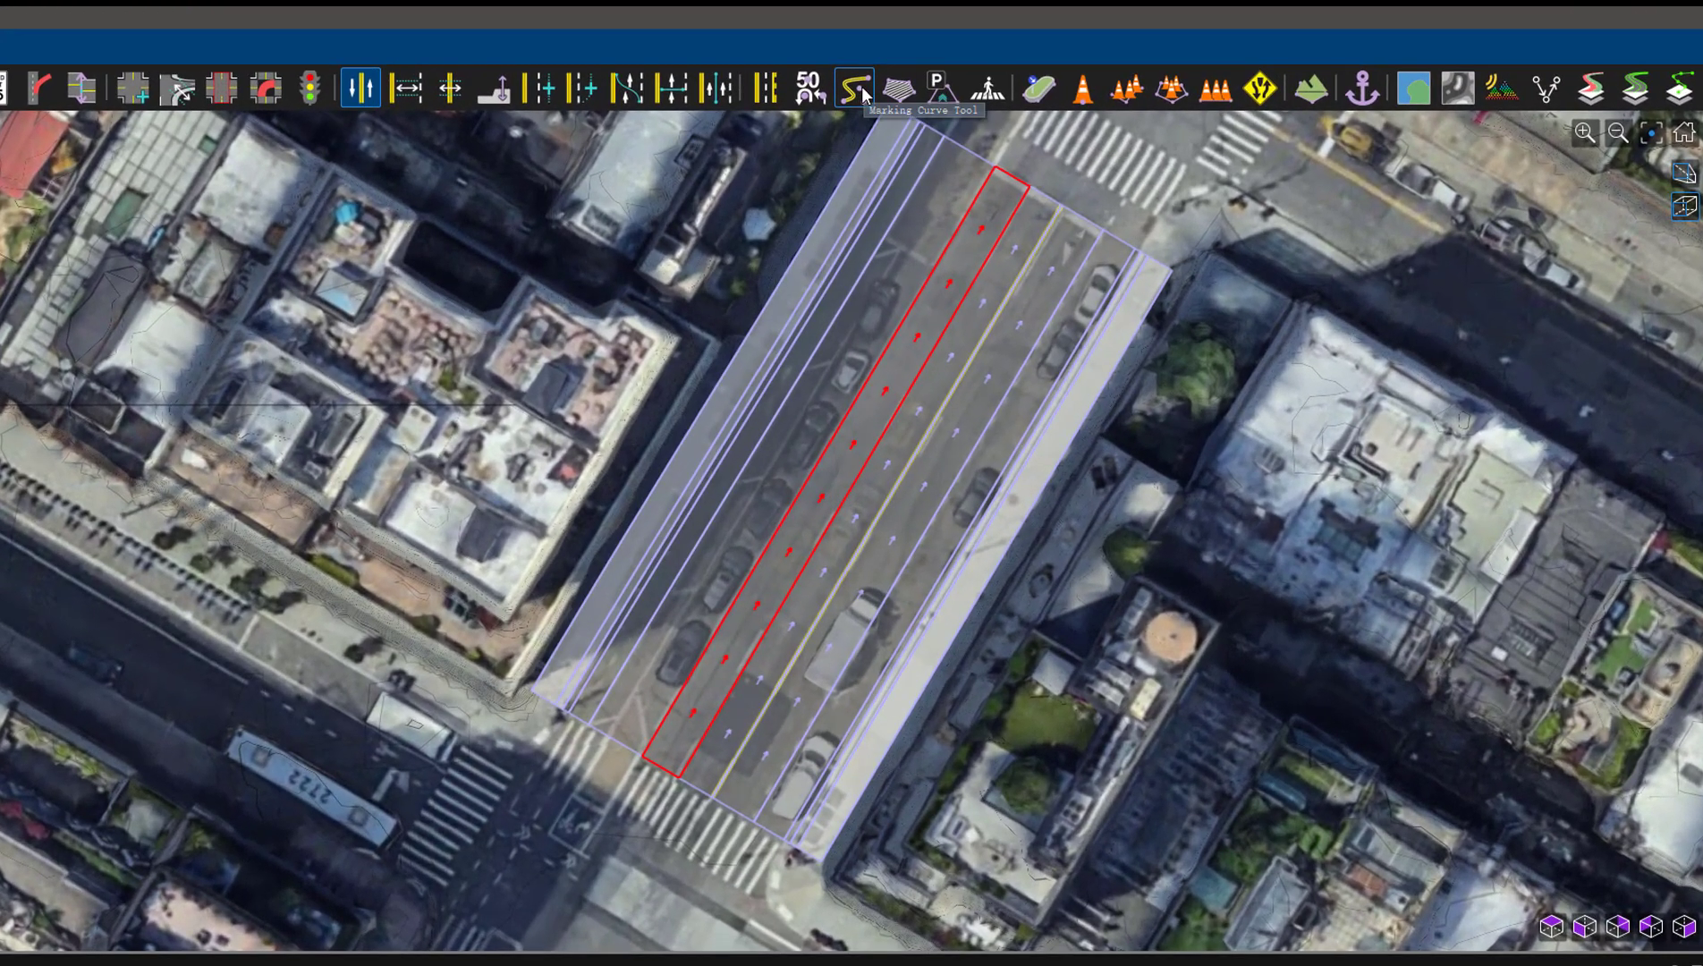
Examine the marking assets available for the centre line, including the UK, Germany and China marking folders
left_click(761, 88)
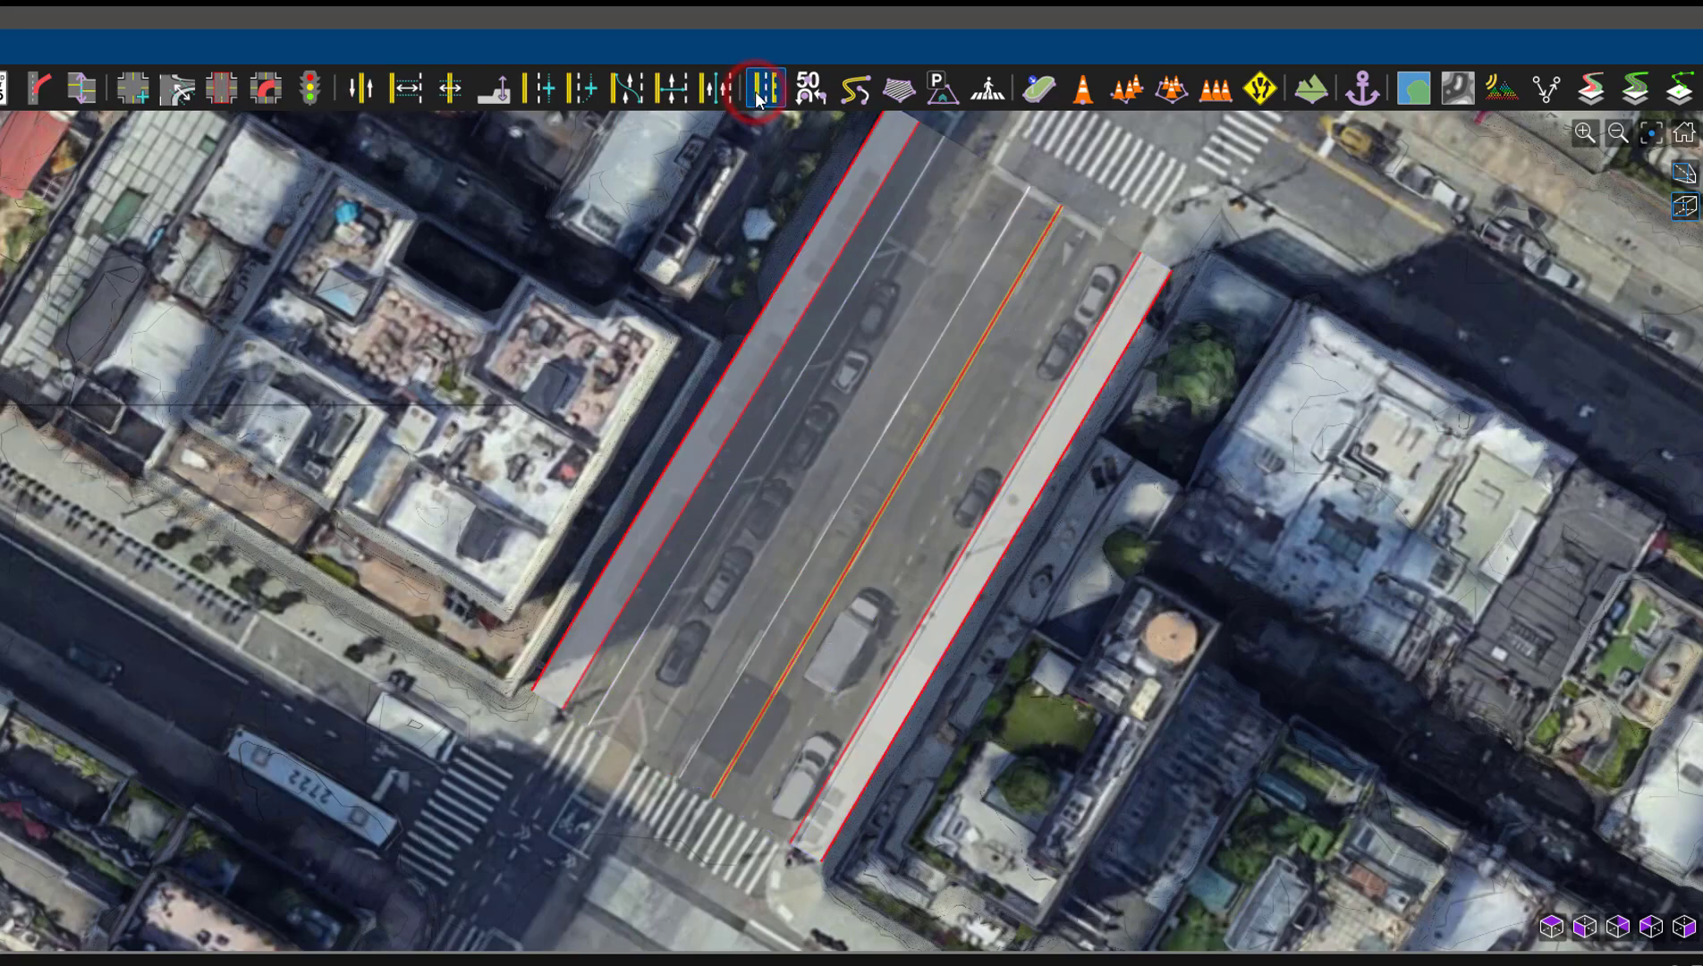
left_click(981, 328)
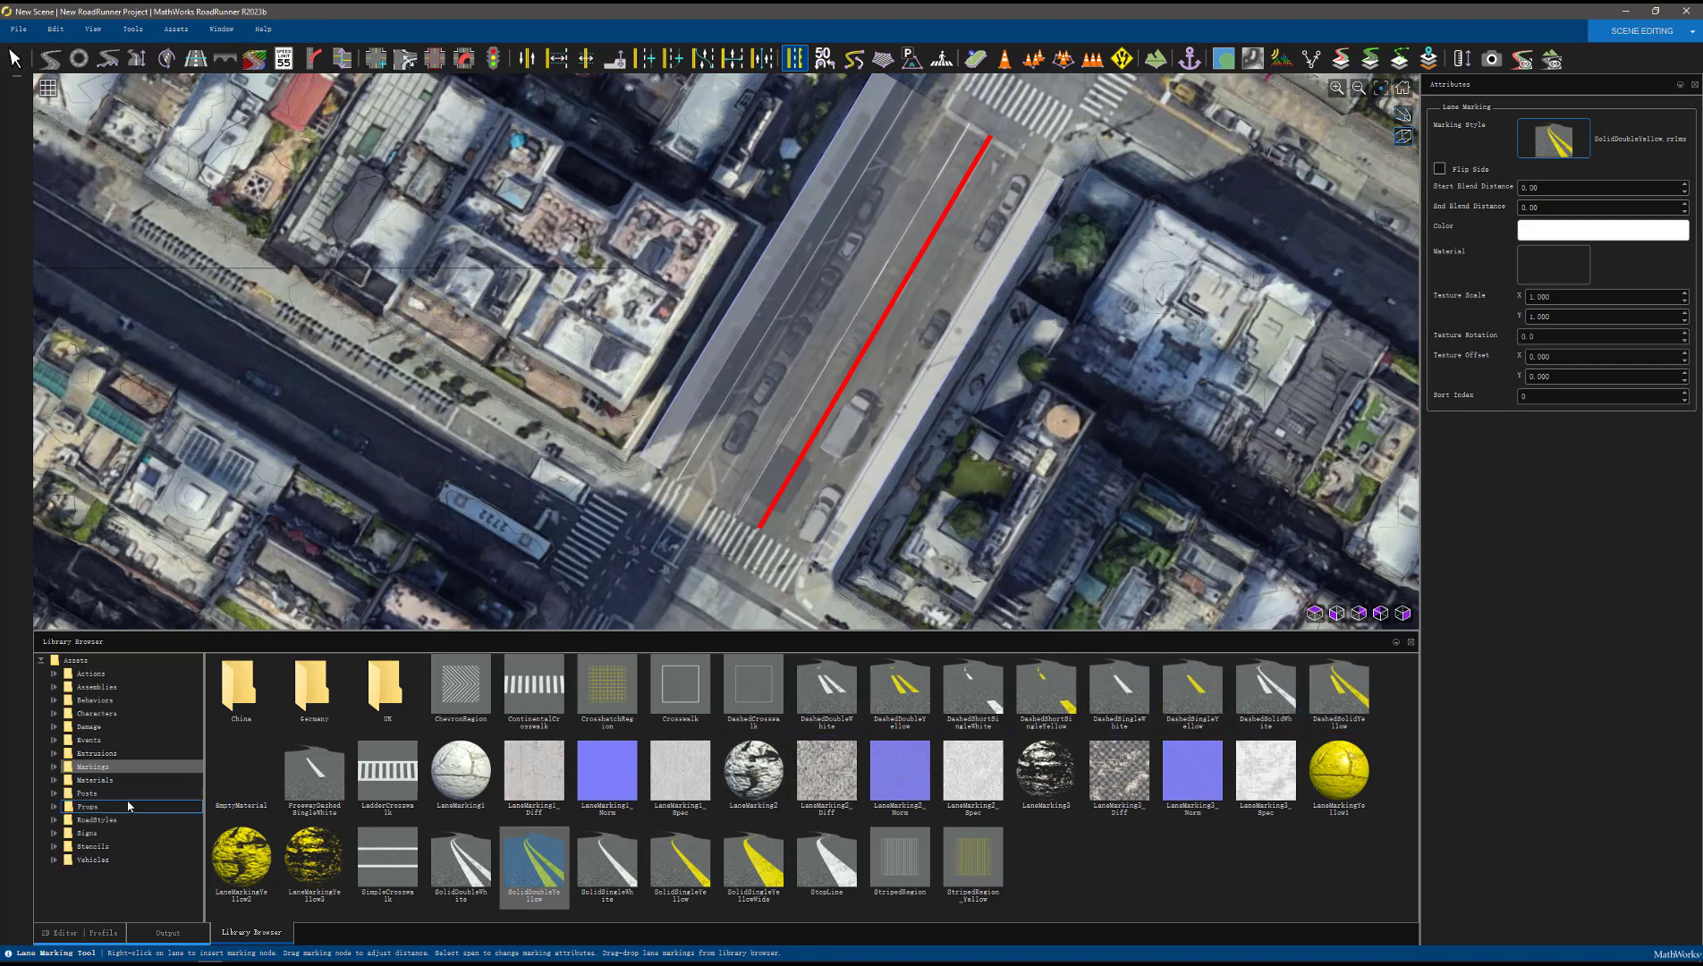
left_click(54, 767)
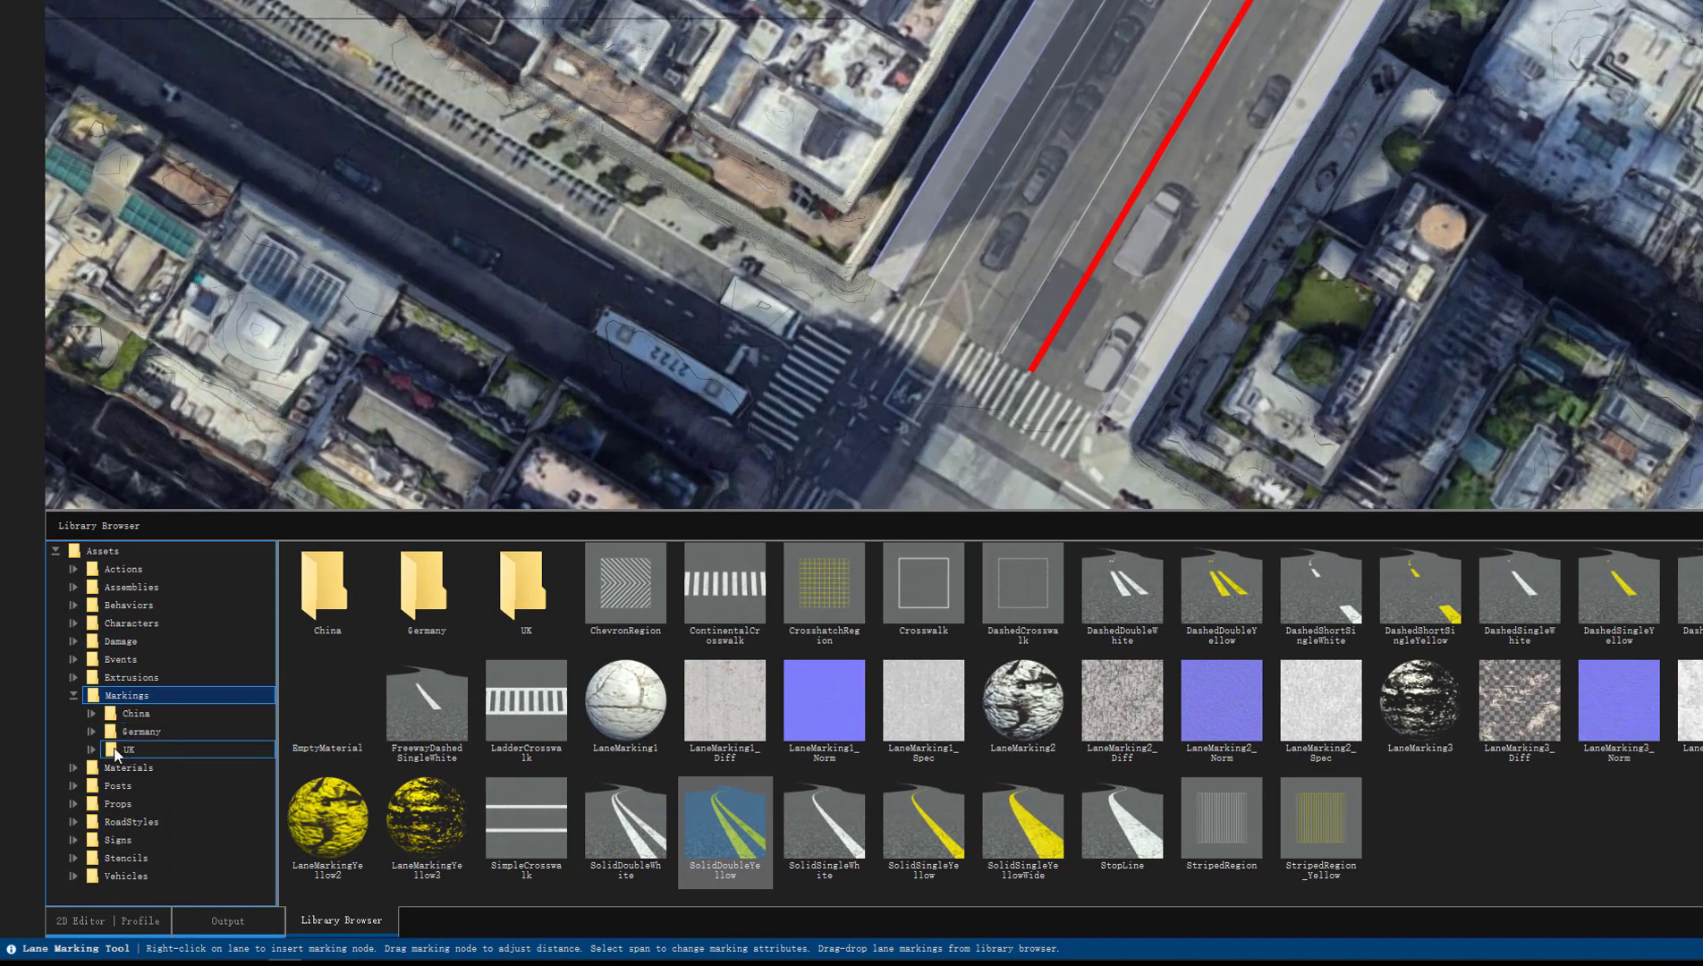
left_click(92, 750)
left_click(121, 752)
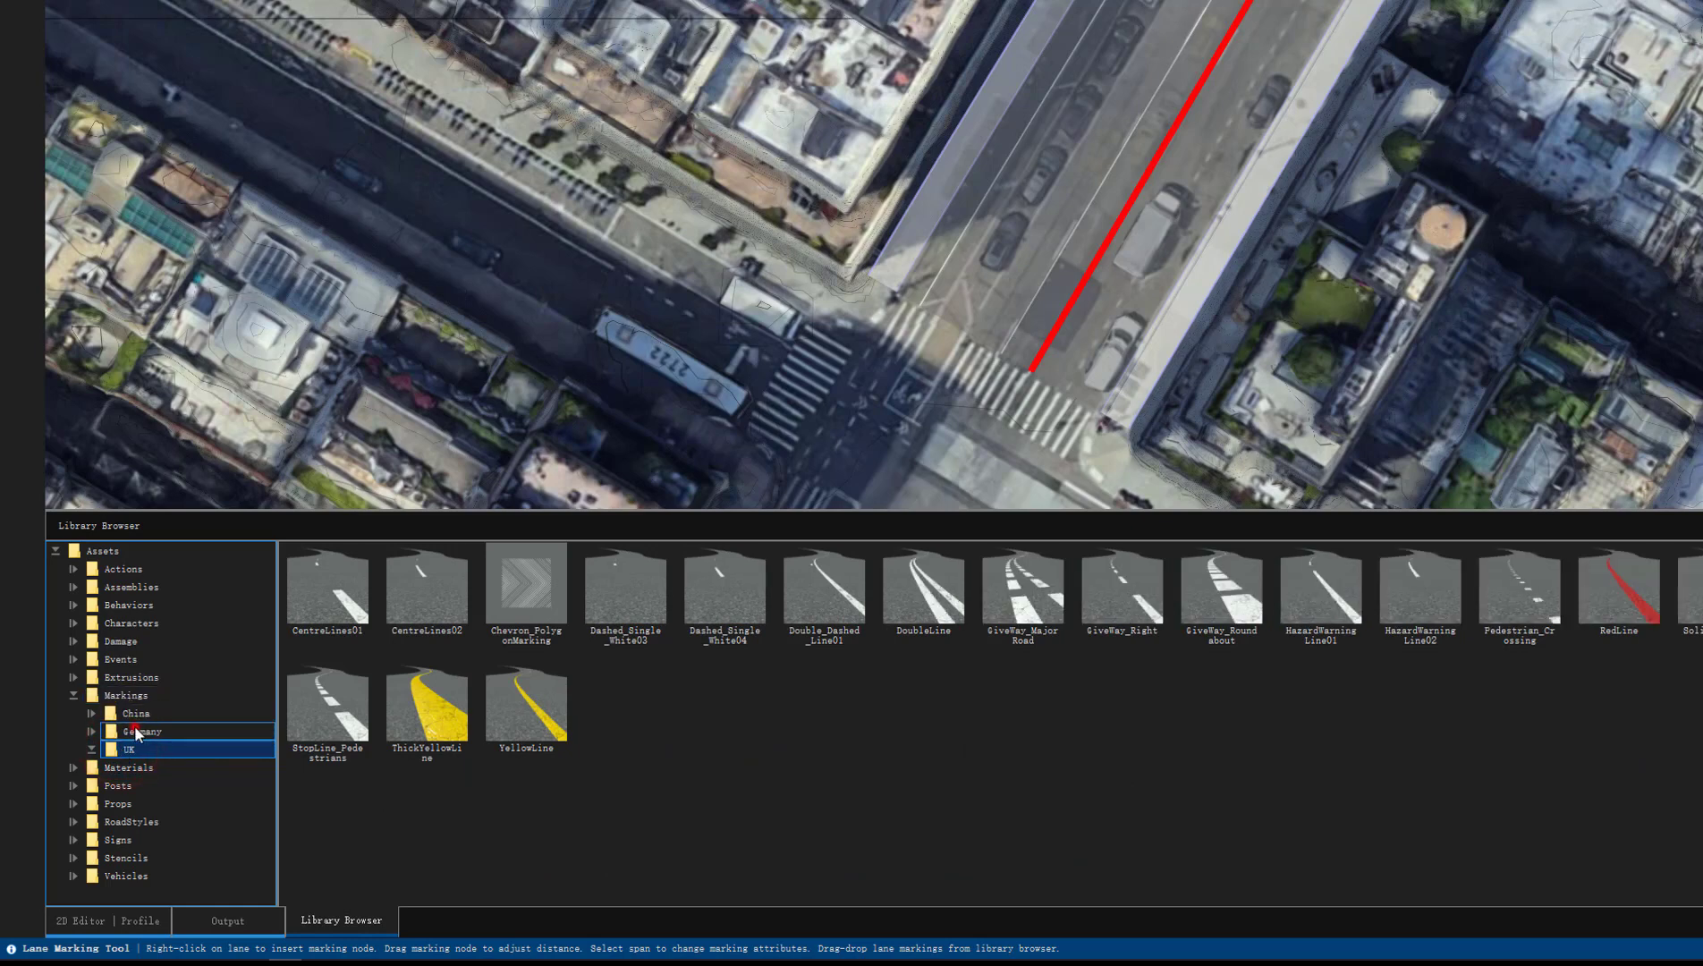
left_click(134, 728)
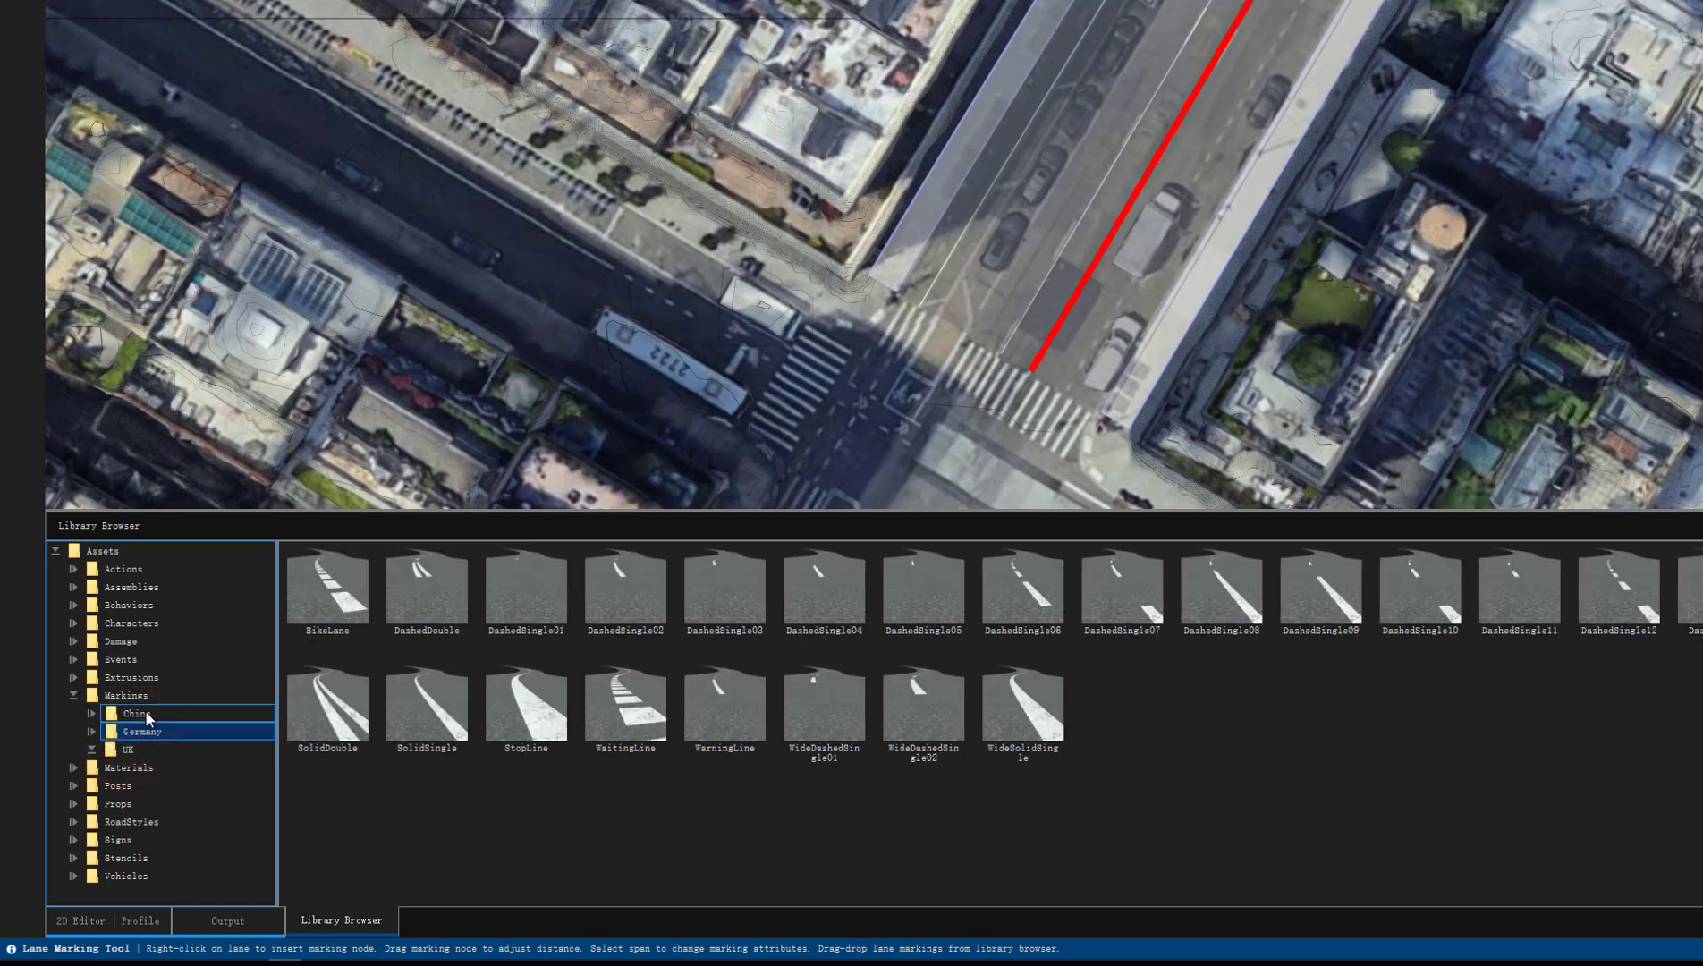
left_click(141, 712)
left_click(146, 696)
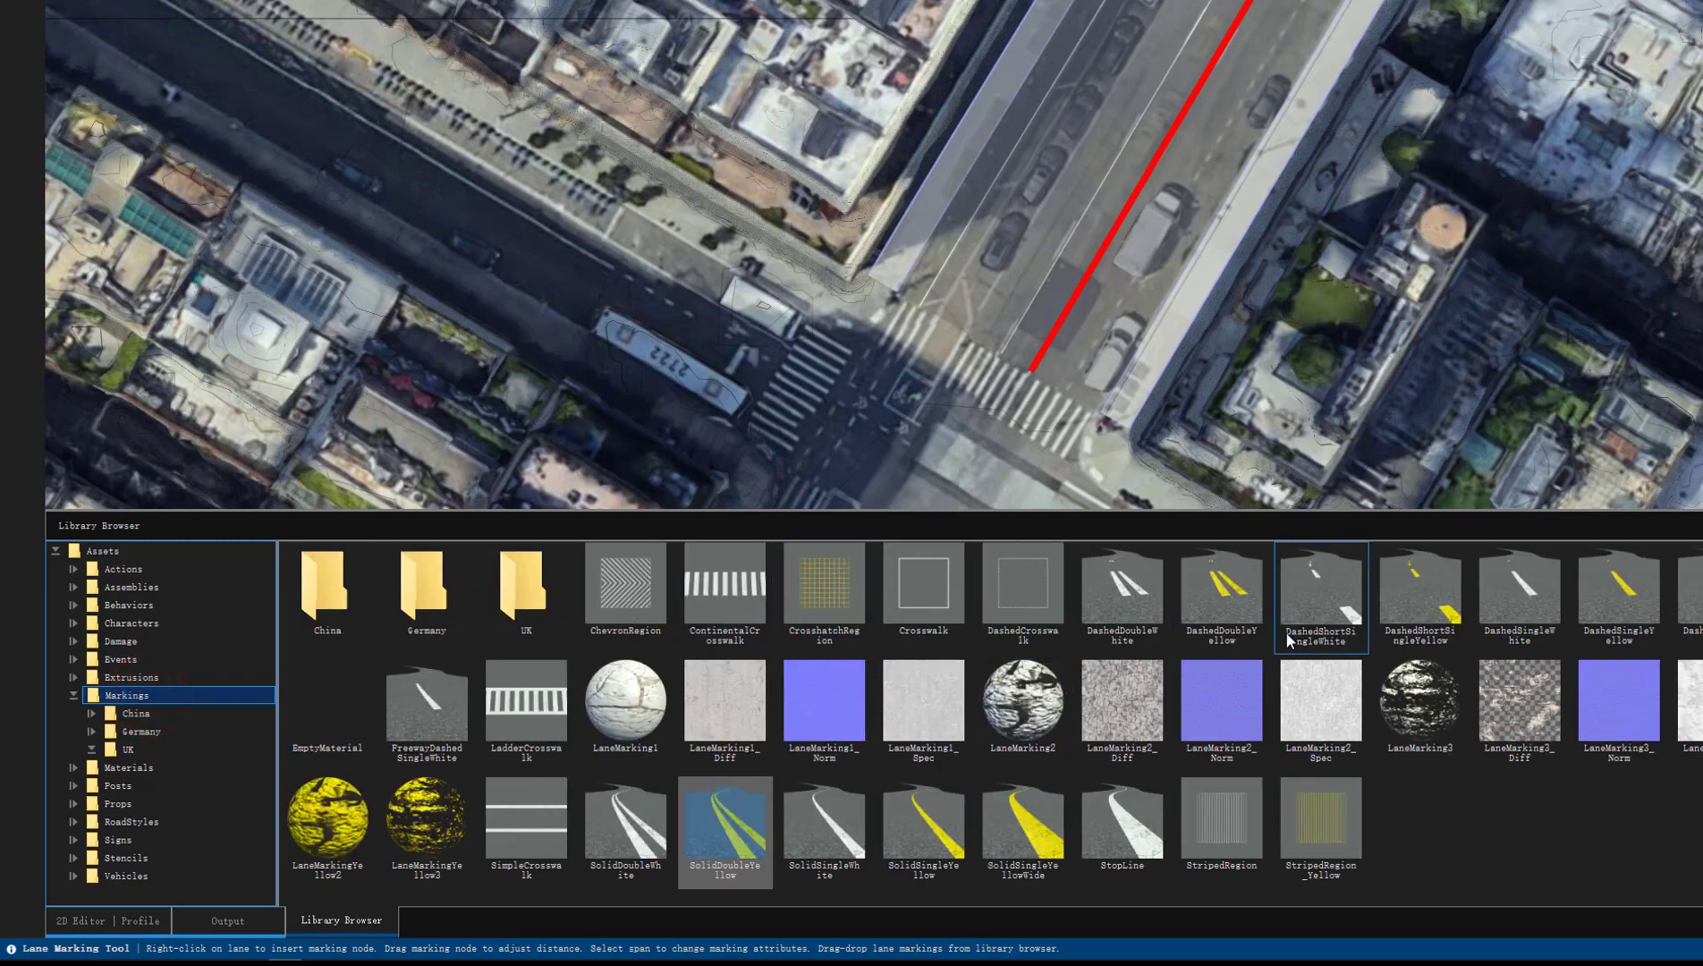
Try the DashedShortSingleWhite marking on the boundary between the two northwest driving lanes
left_click(1334, 611)
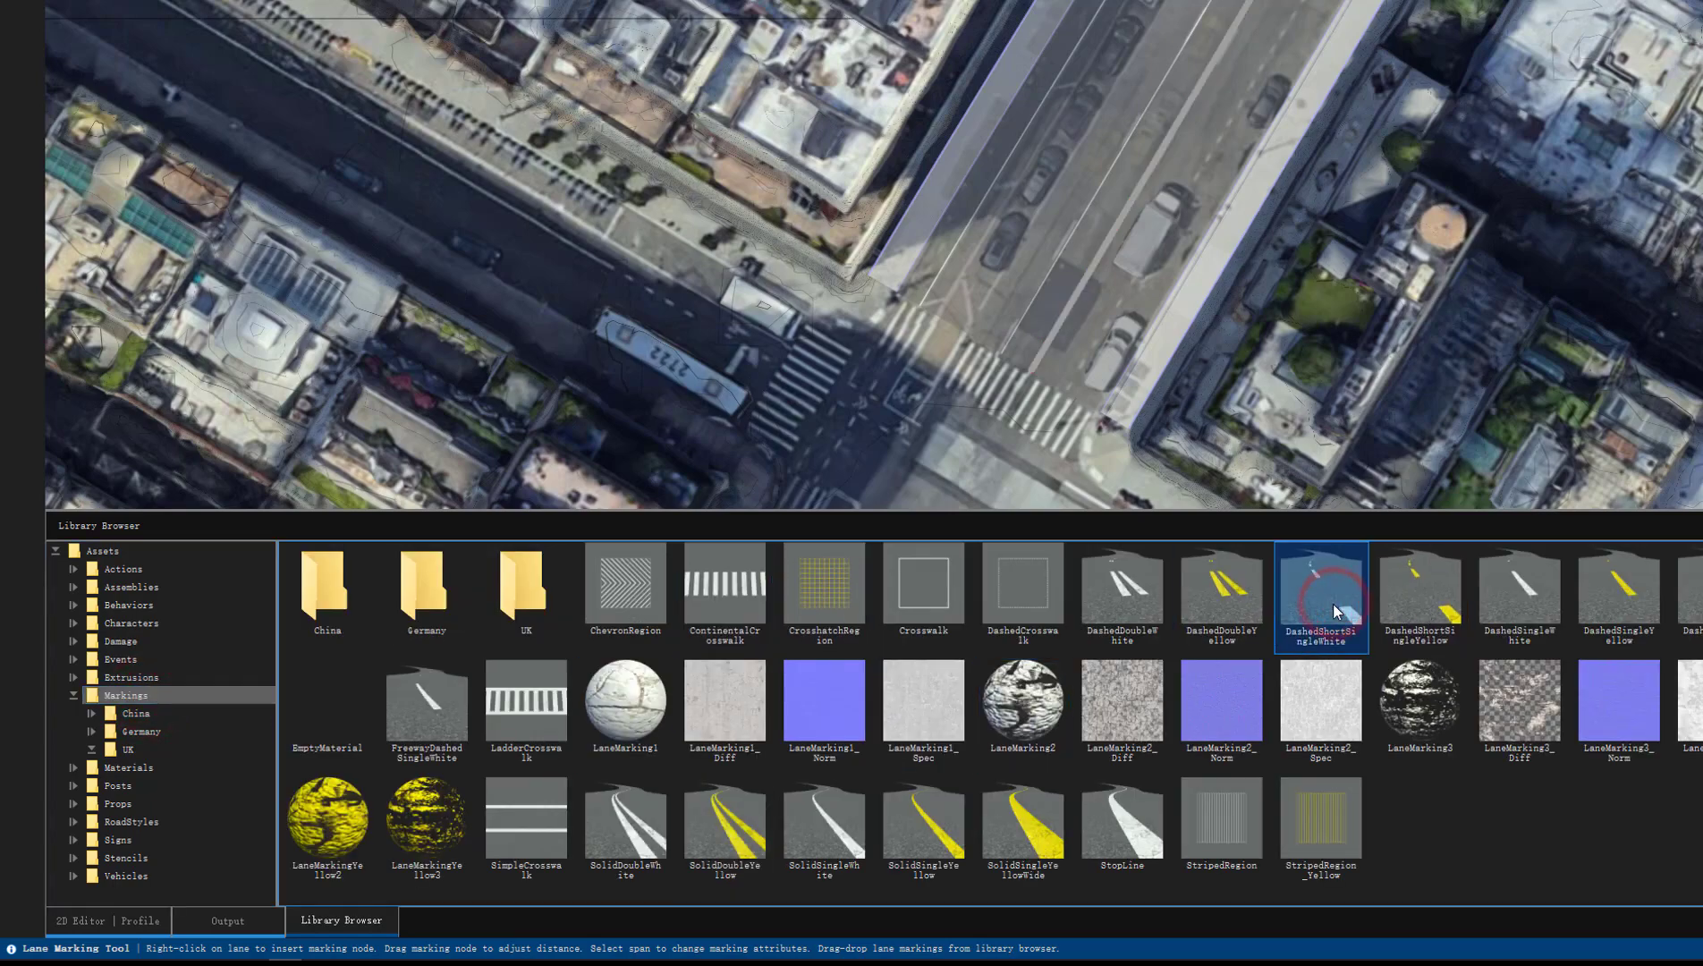
left_click_drag(1333, 611, 1180, 38)
Apply the SolidSingleWhite marking to the boundary between the northwest parking lane and the outer driving lane
left_click(1091, 132)
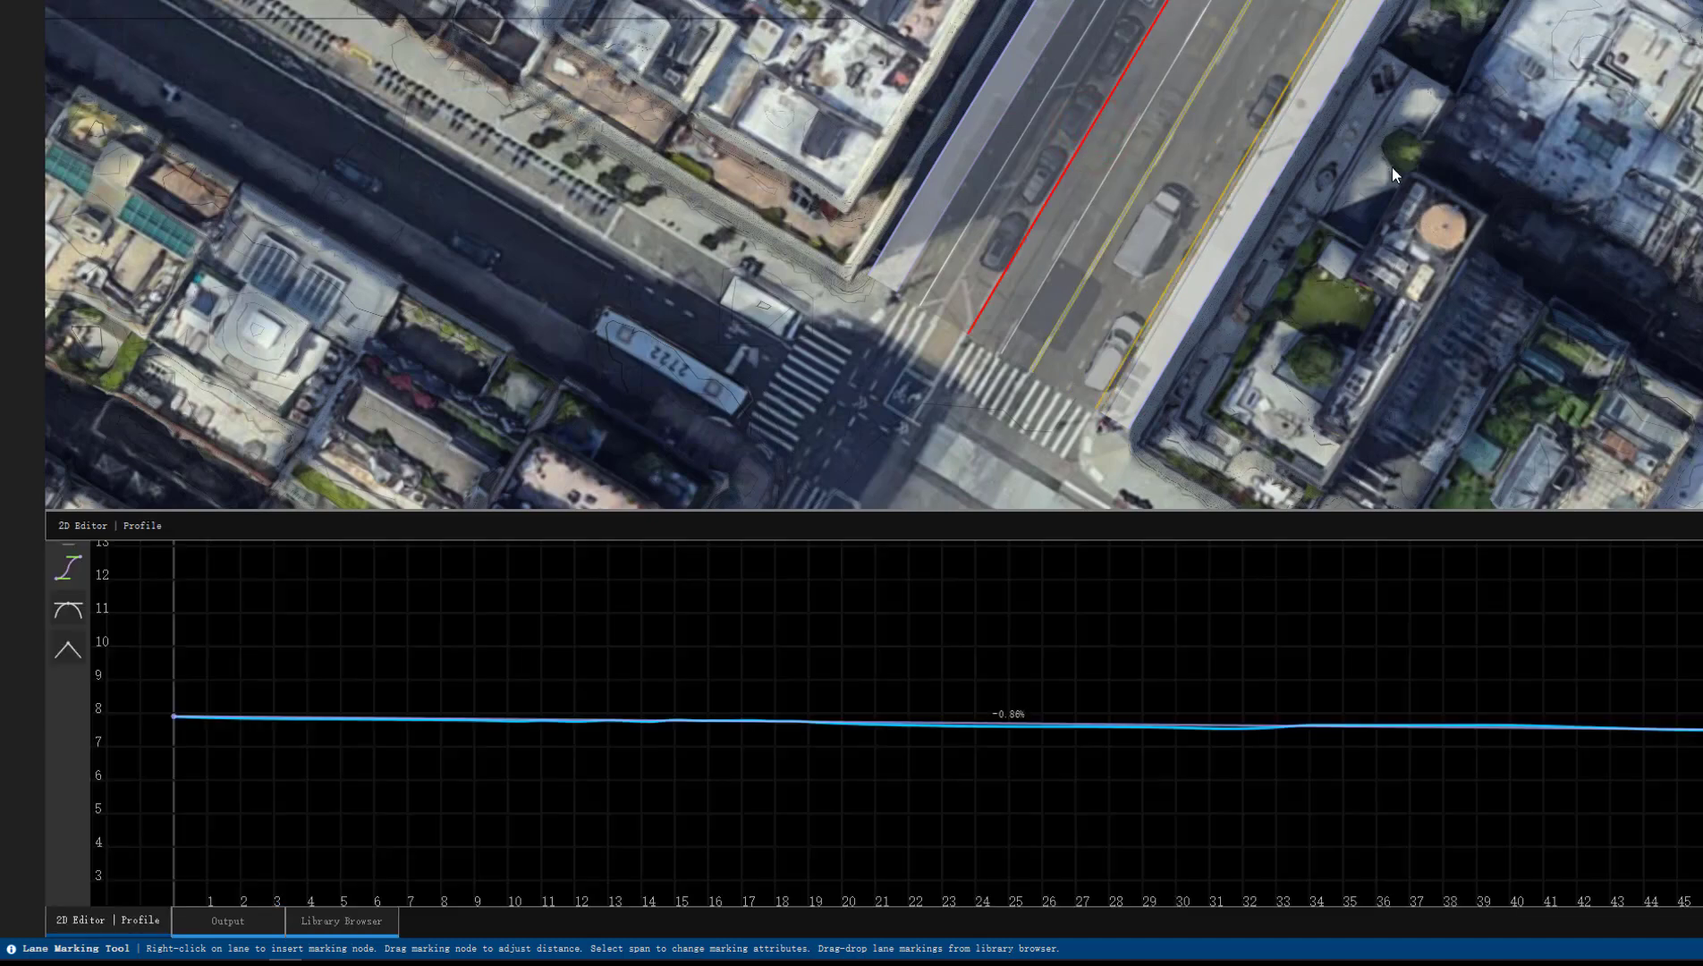
left_click(1151, 83)
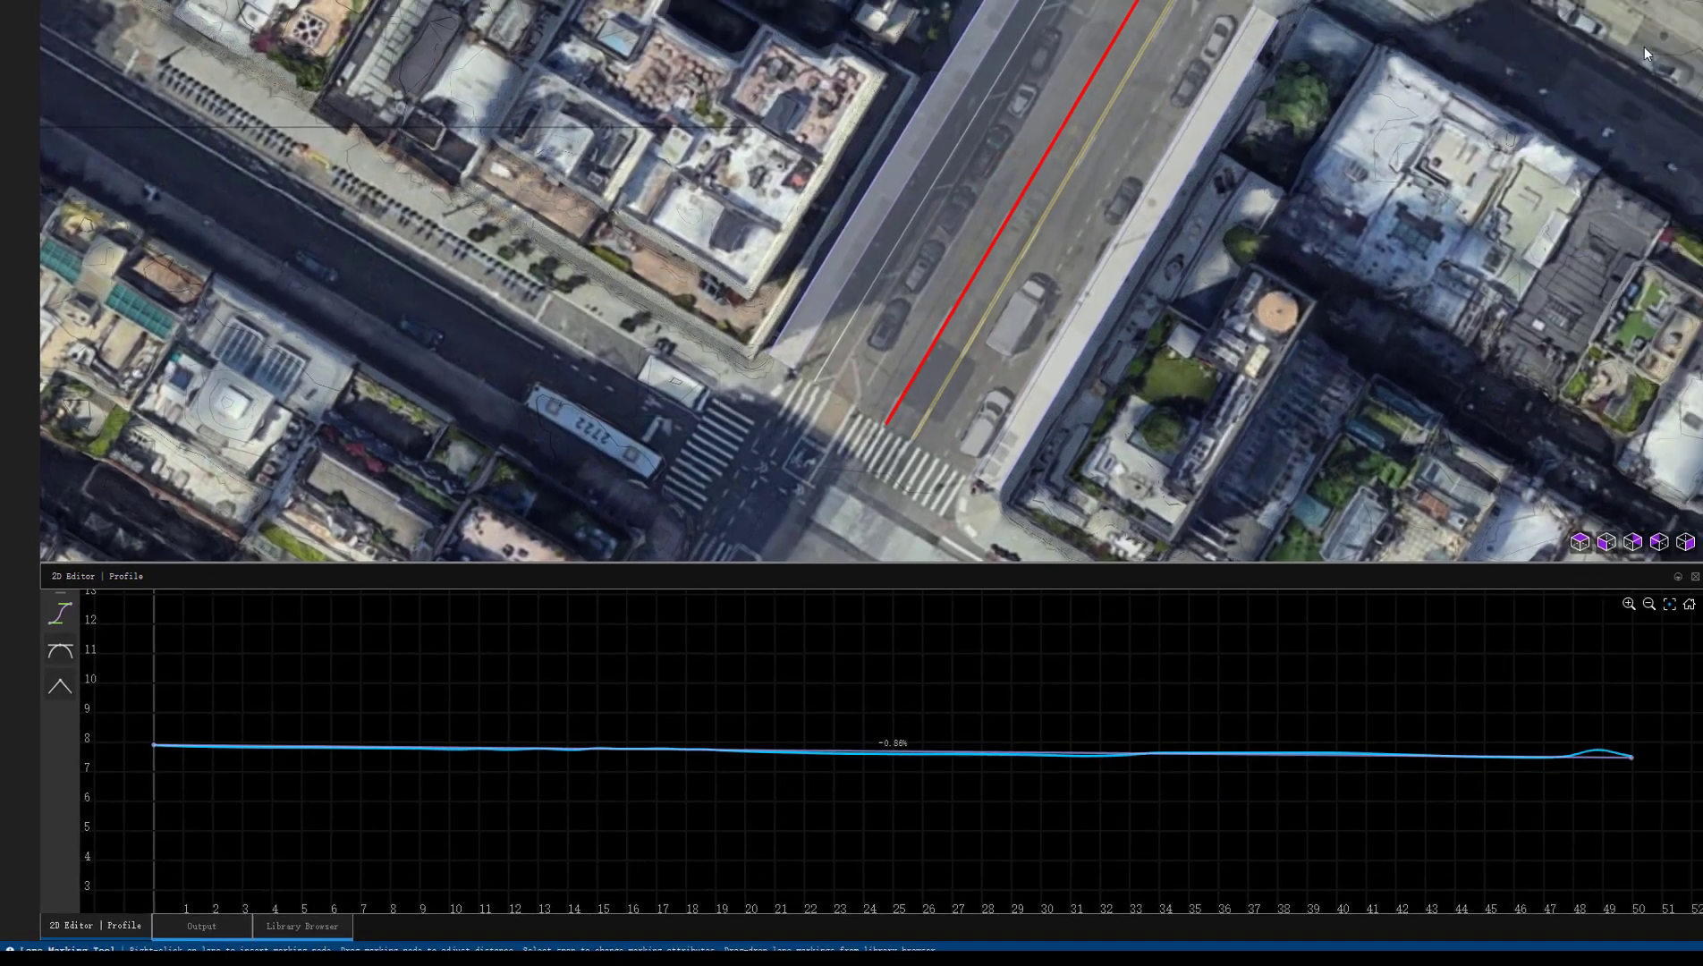
left_click(1547, 147)
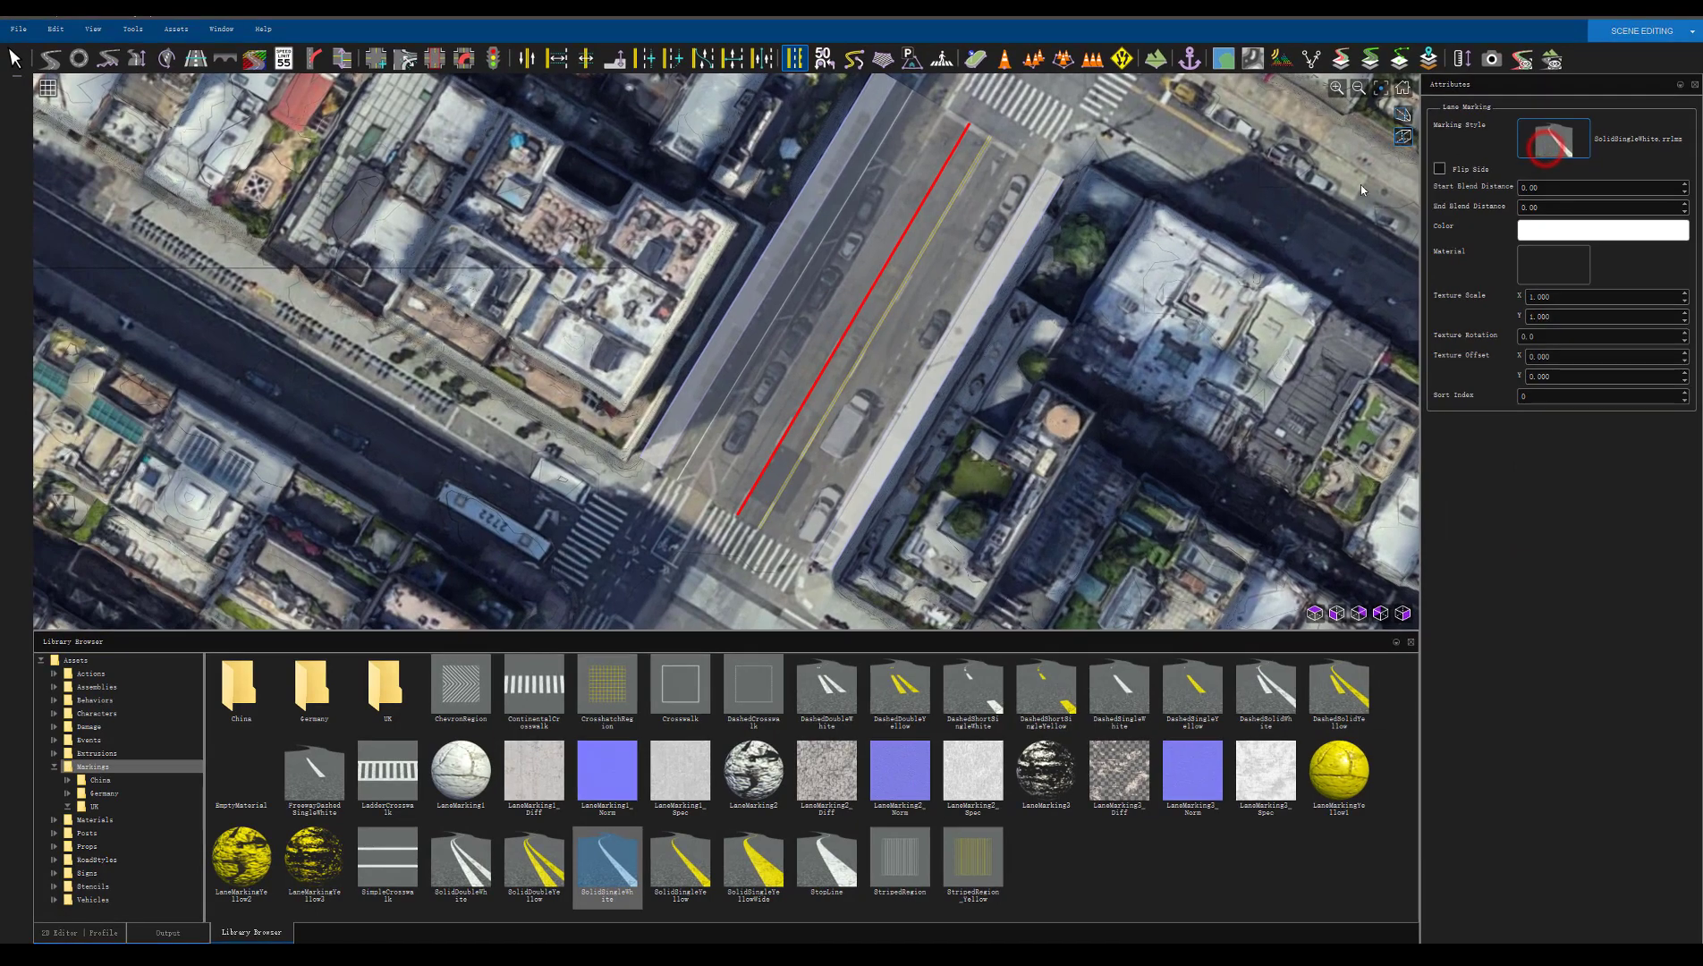
left_click_drag(618, 856, 752, 432)
Change the centre line's marking to DashedSingleWhite, and apply the same style to the boundary between the two northwest driving lanes
left_click(805, 452)
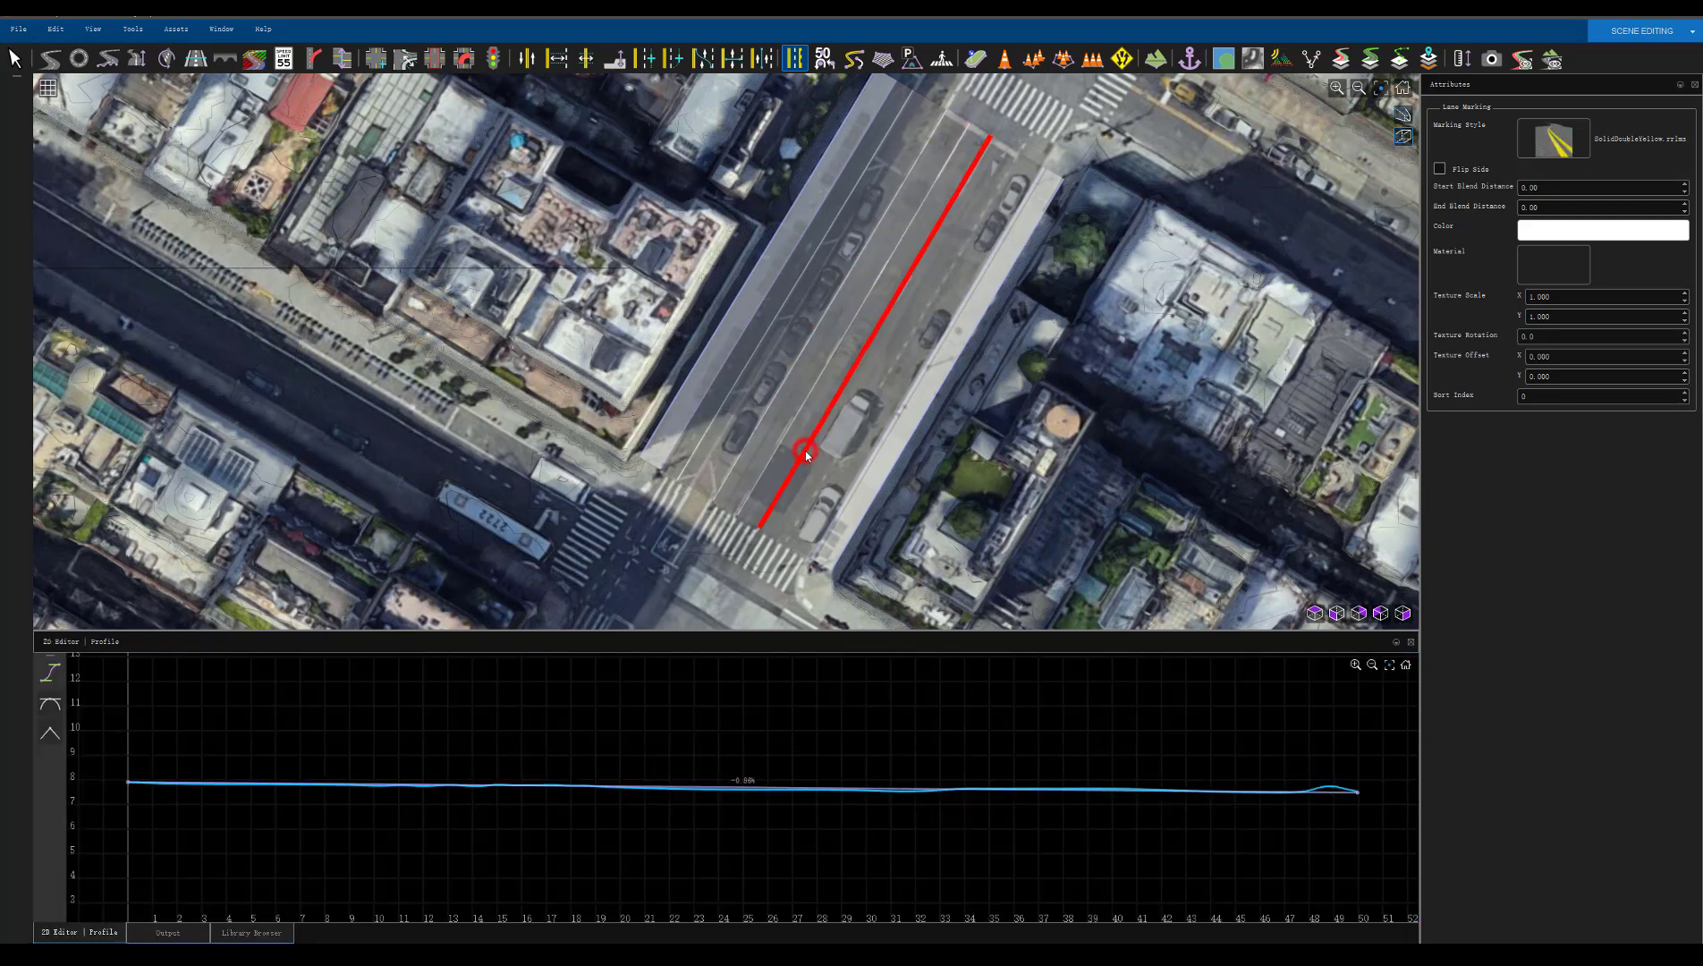
left_click(1544, 140)
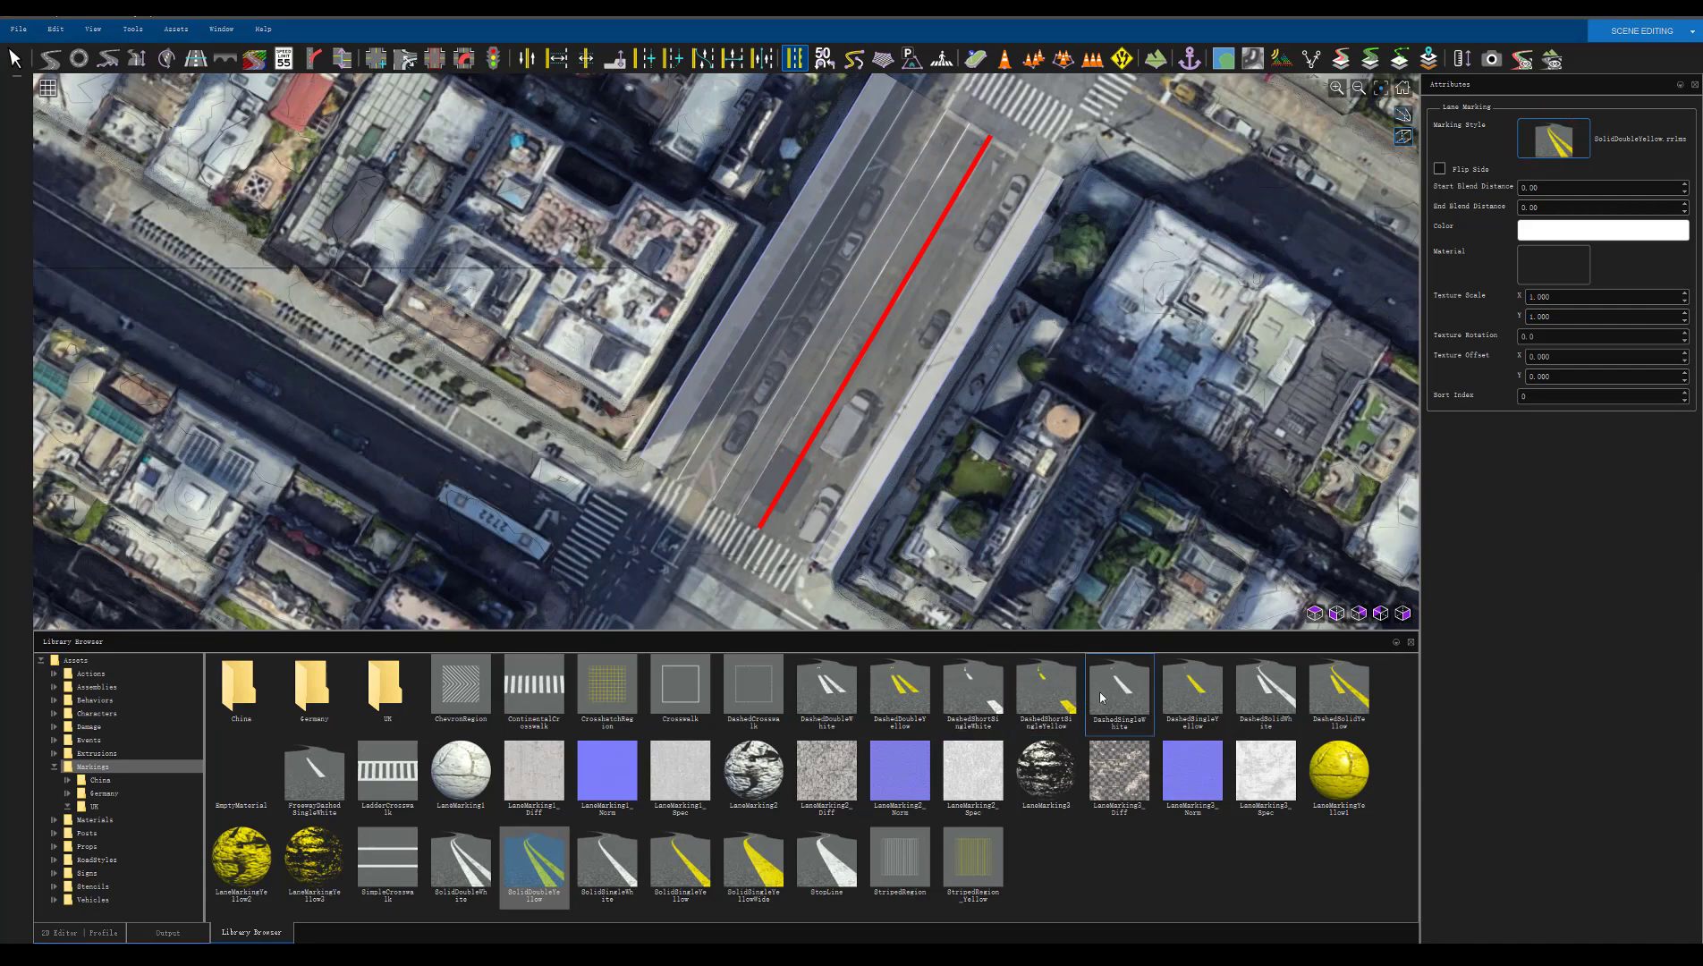
left_click_drag(969, 694, 1379, 204)
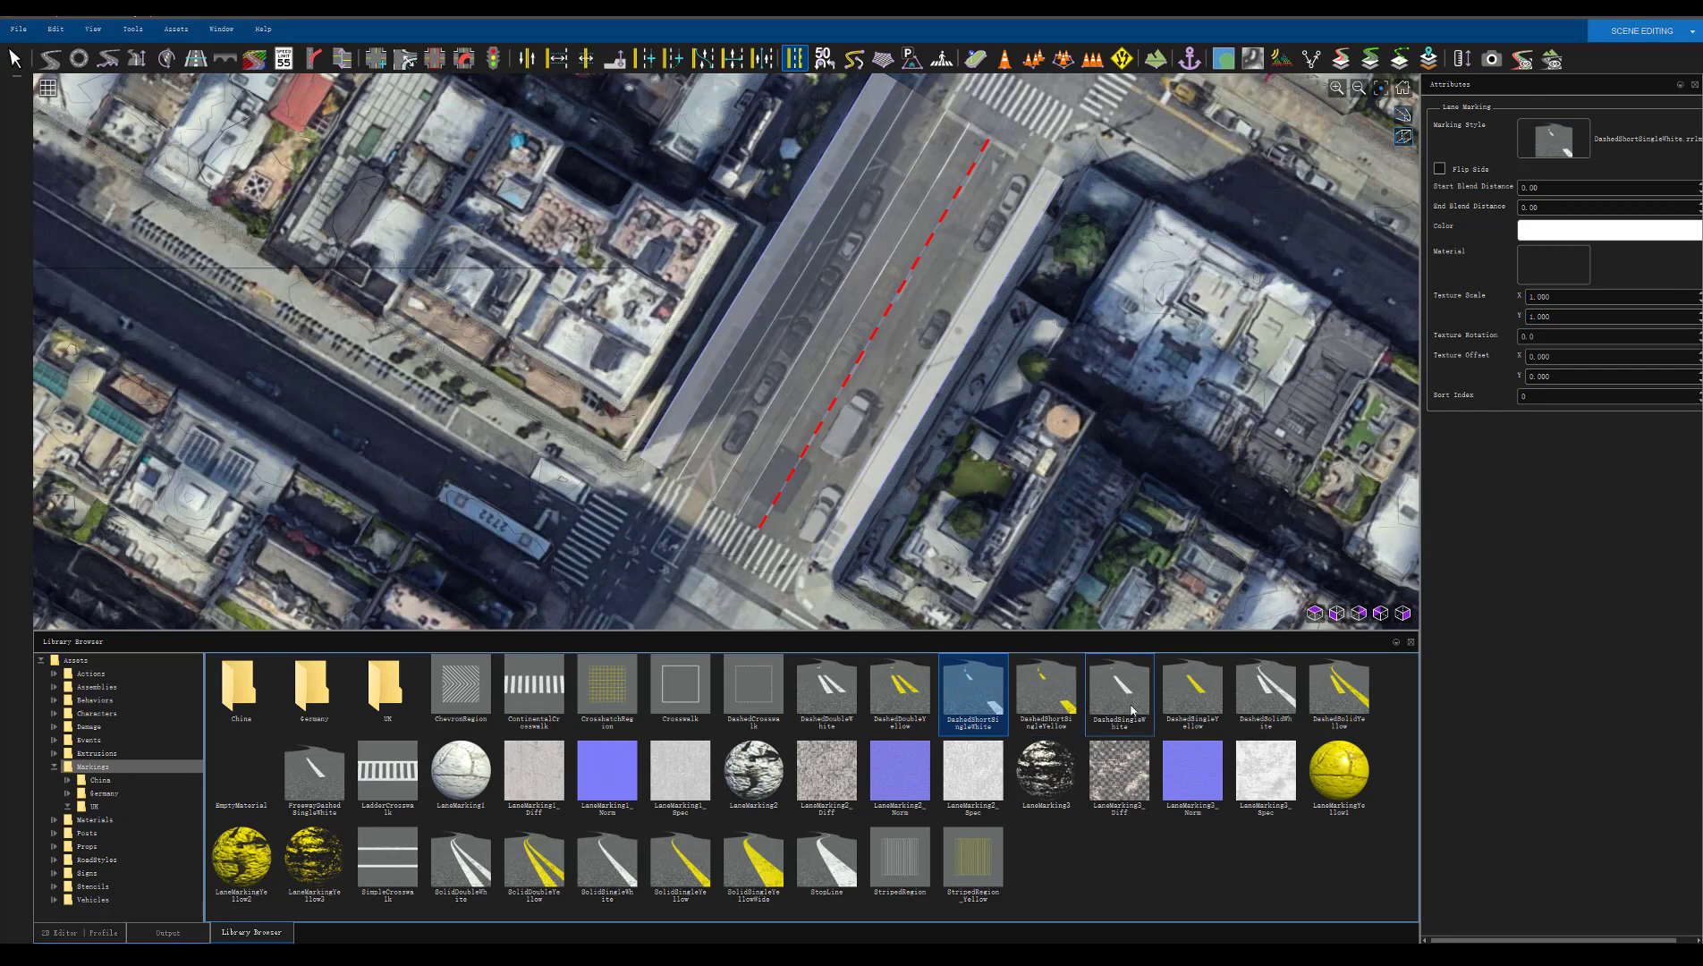
left_click_drag(1128, 697, 1565, 146)
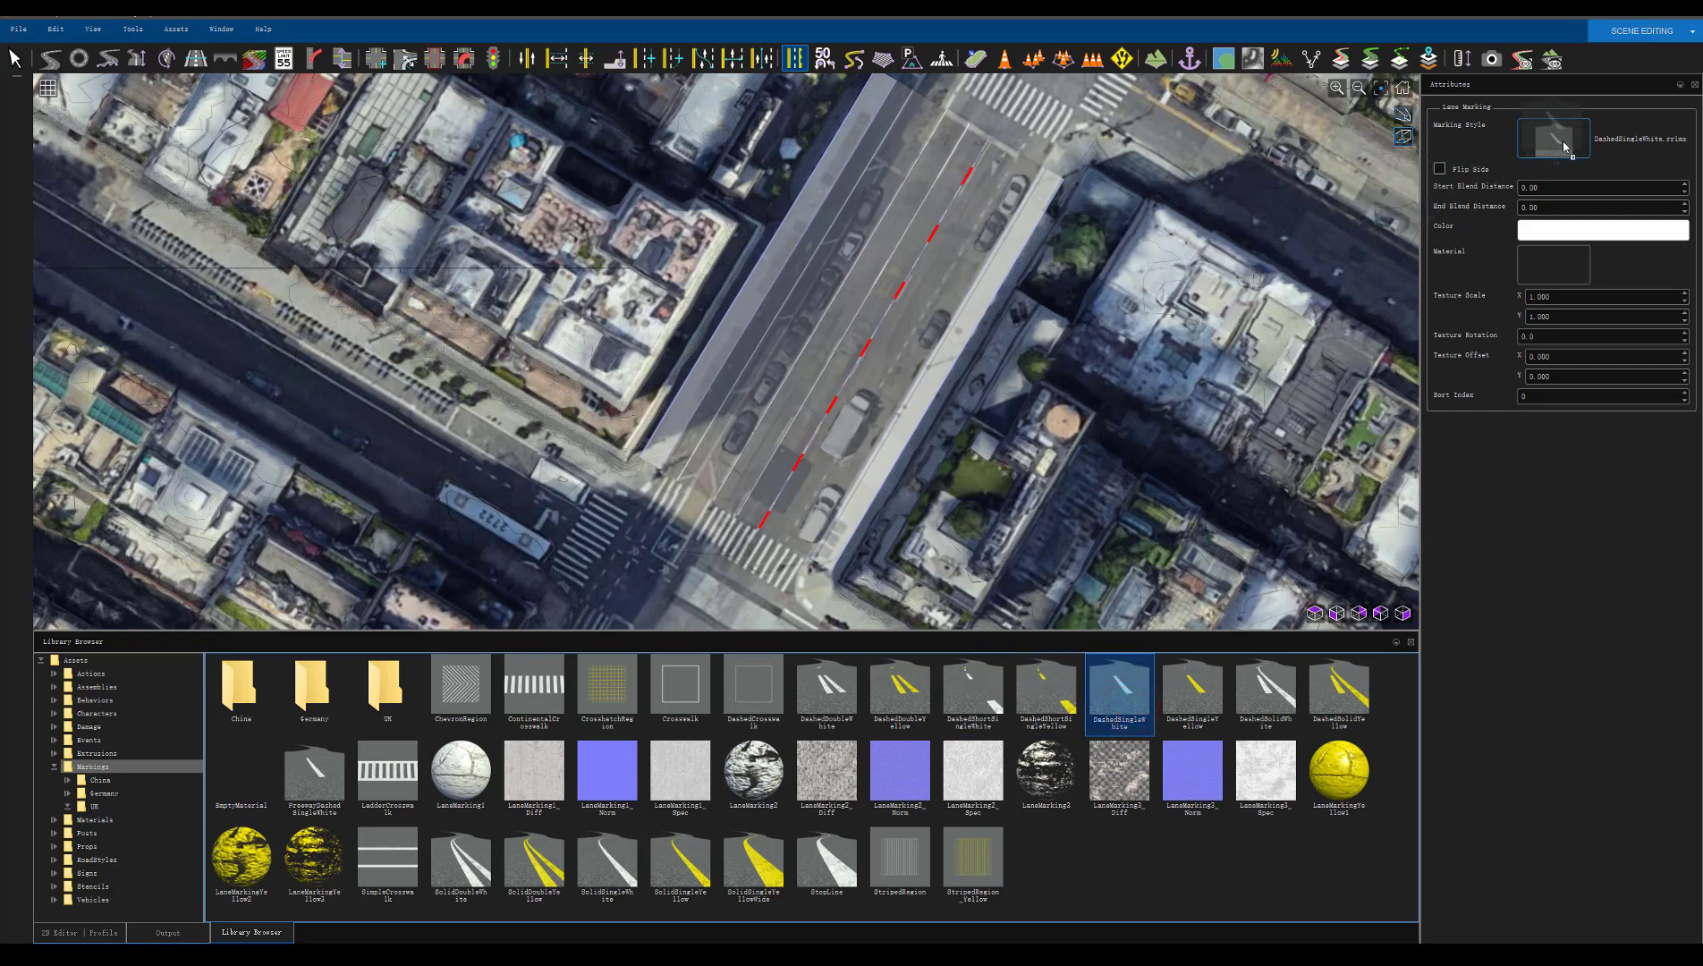
left_click_drag(1100, 718, 807, 425)
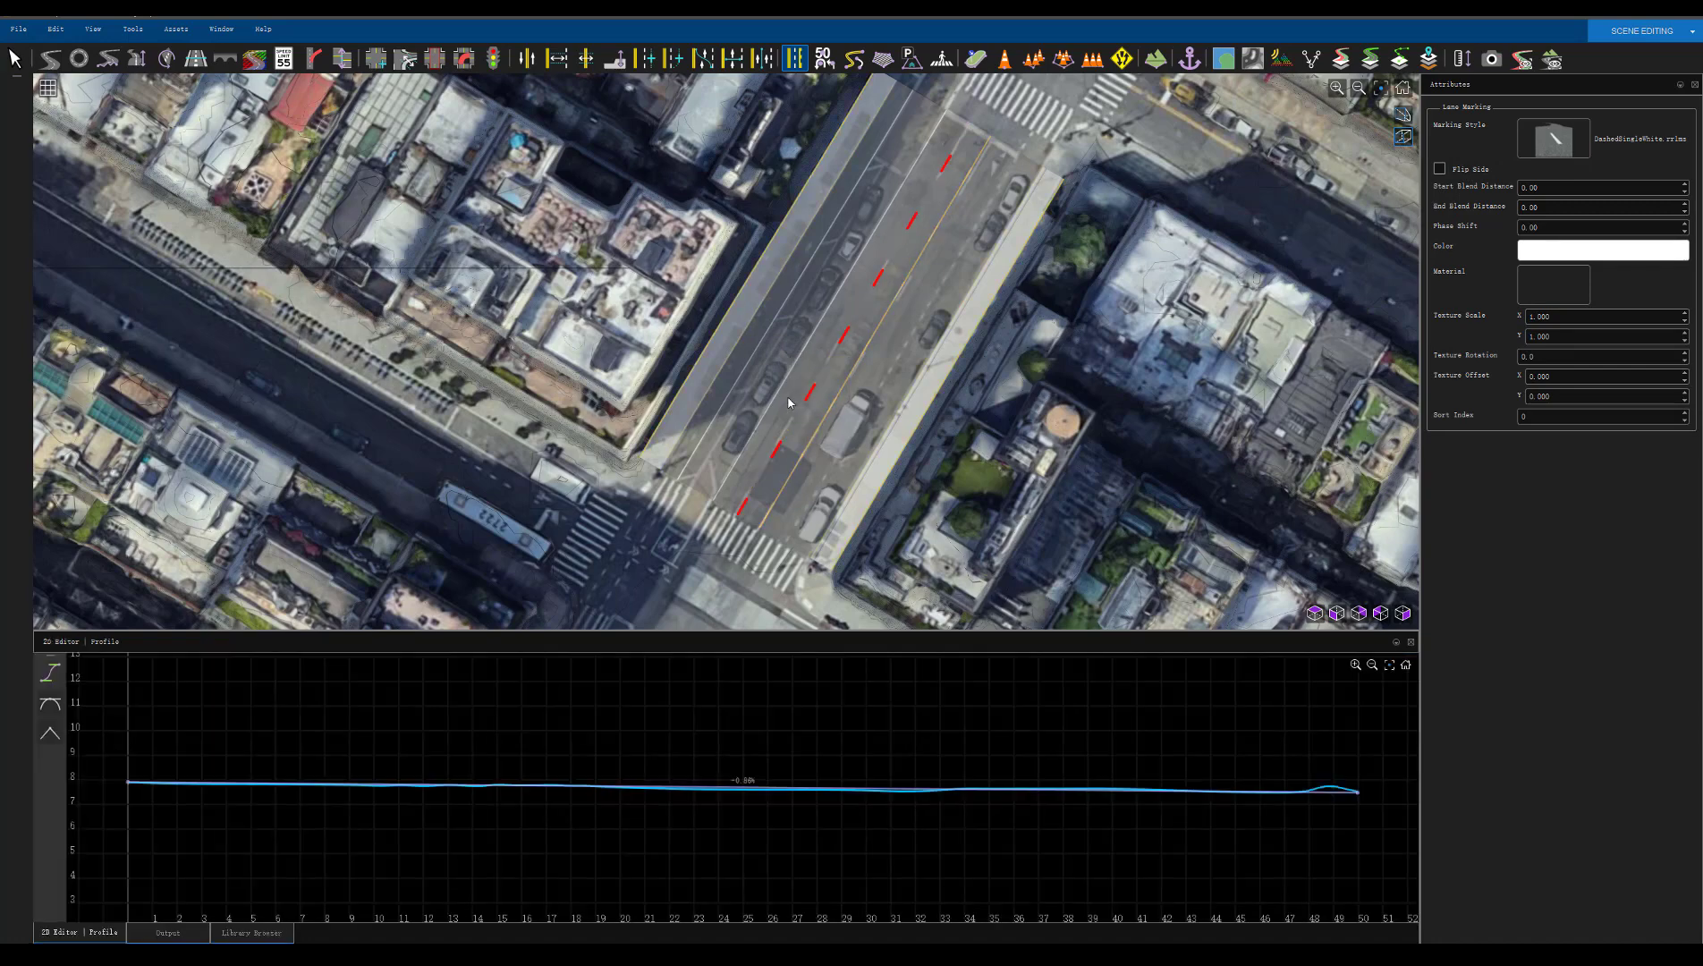
Apply the DashedShortSingleWhite marking to the boundary between the southeast driving lane and its parking lane
left_click(881, 387)
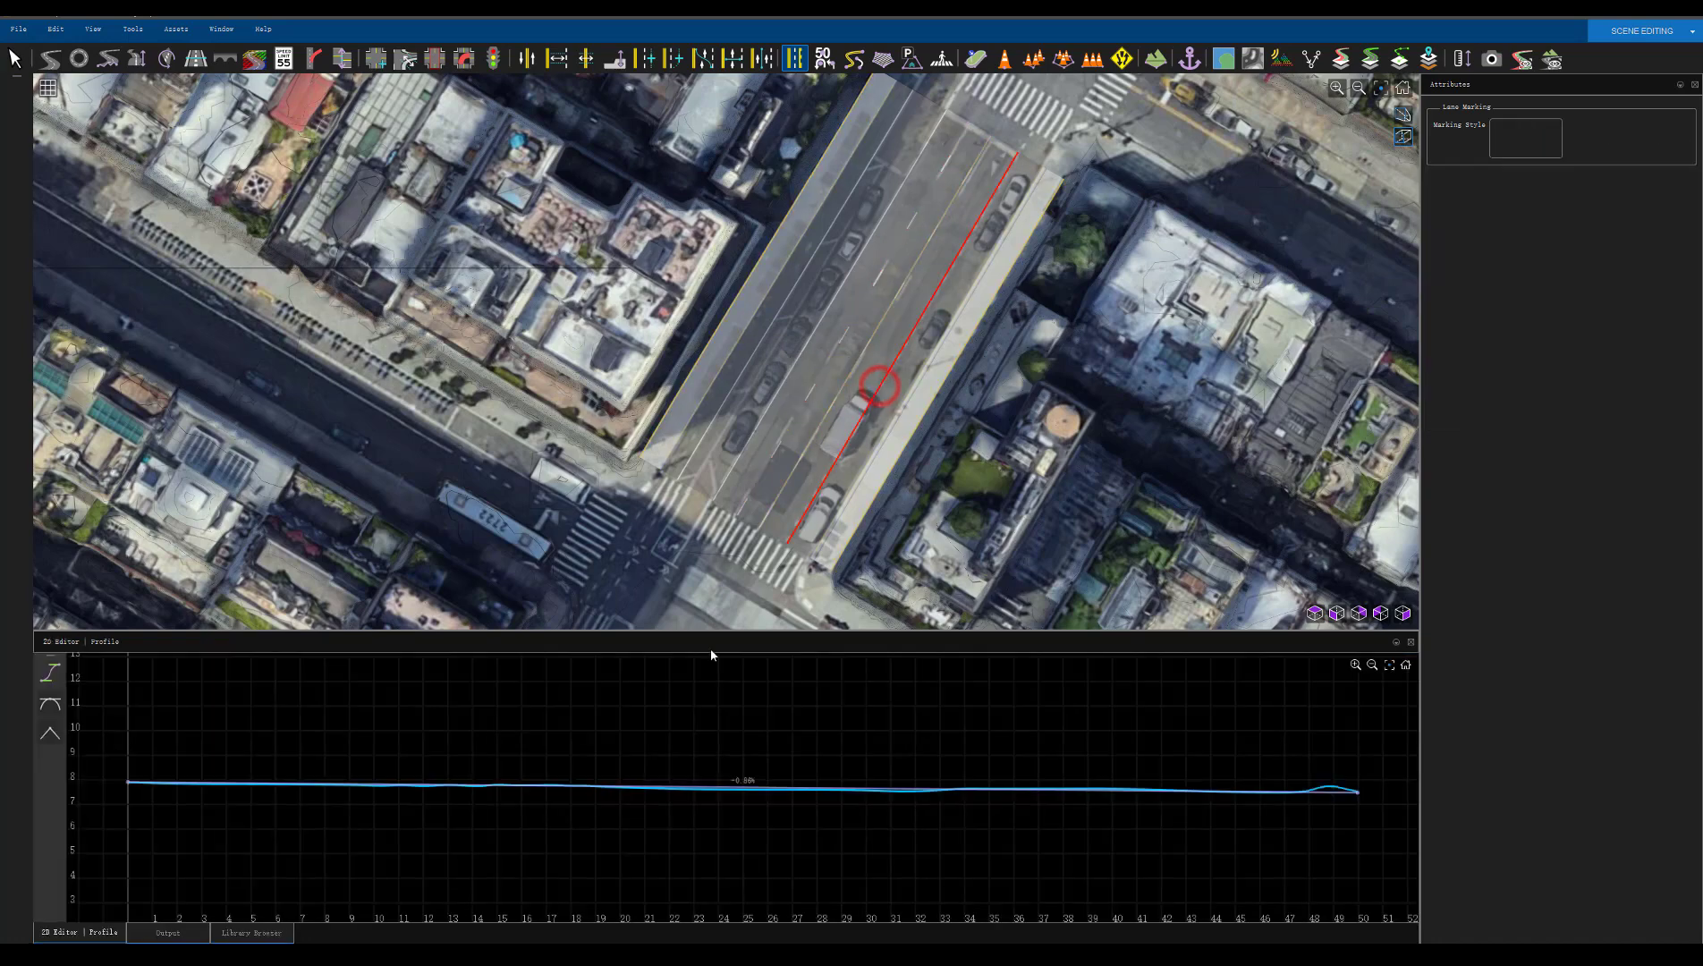
left_click(263, 935)
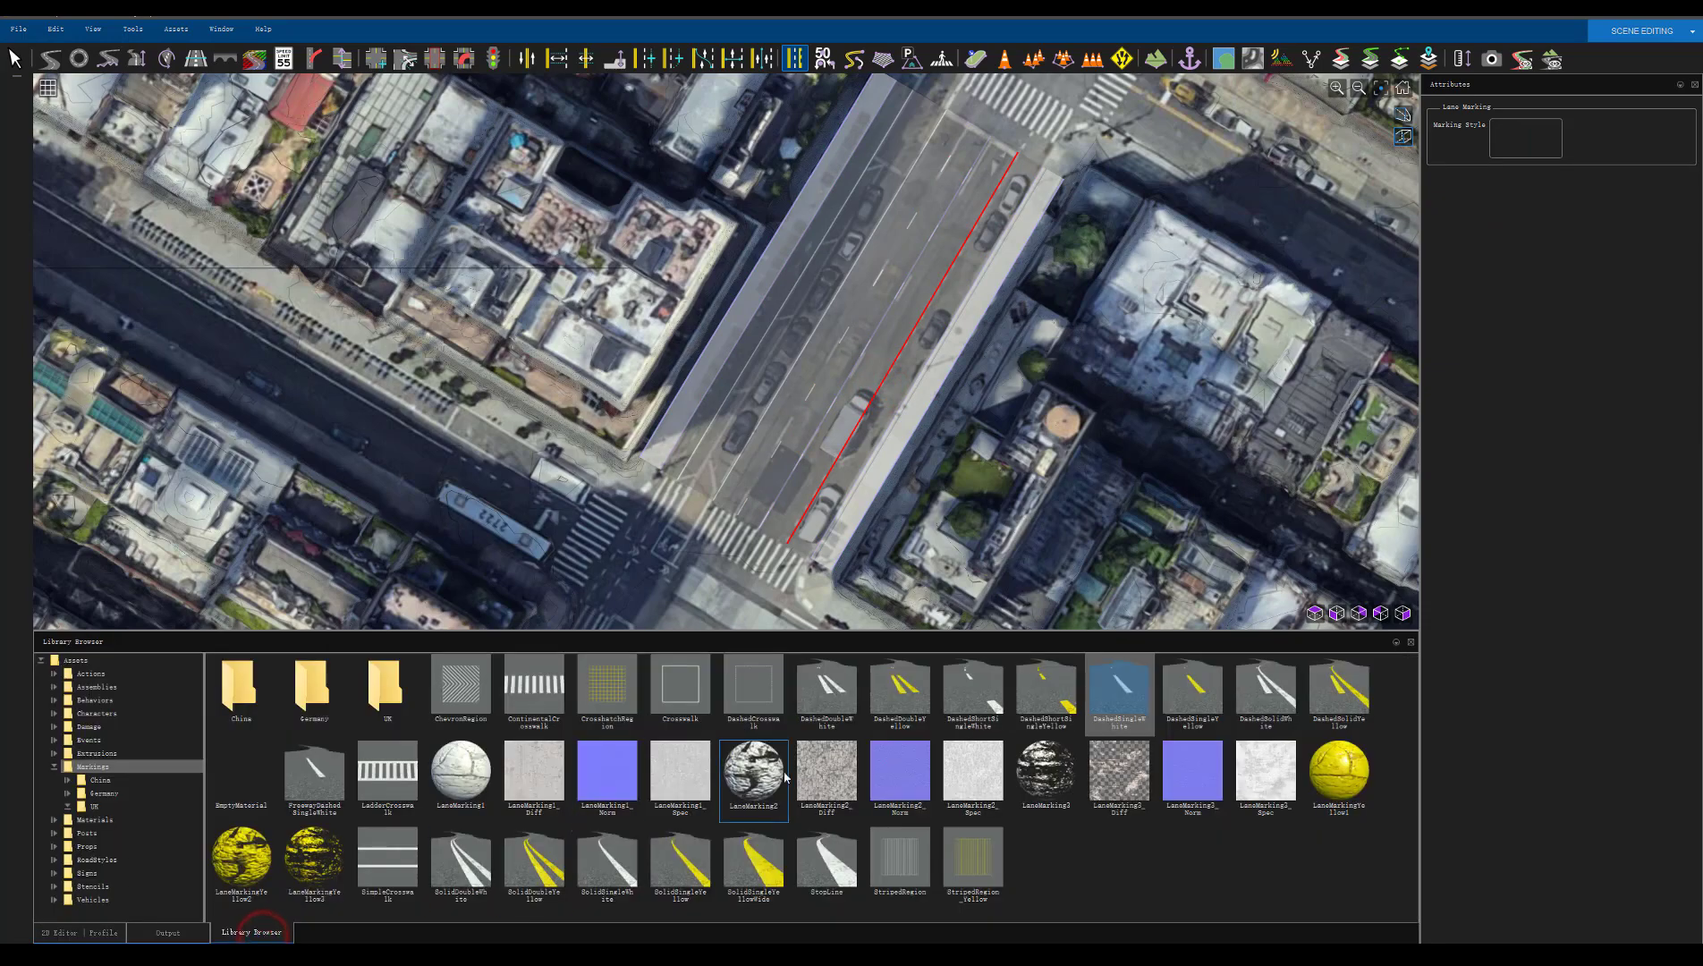
left_click_drag(994, 686, 886, 380)
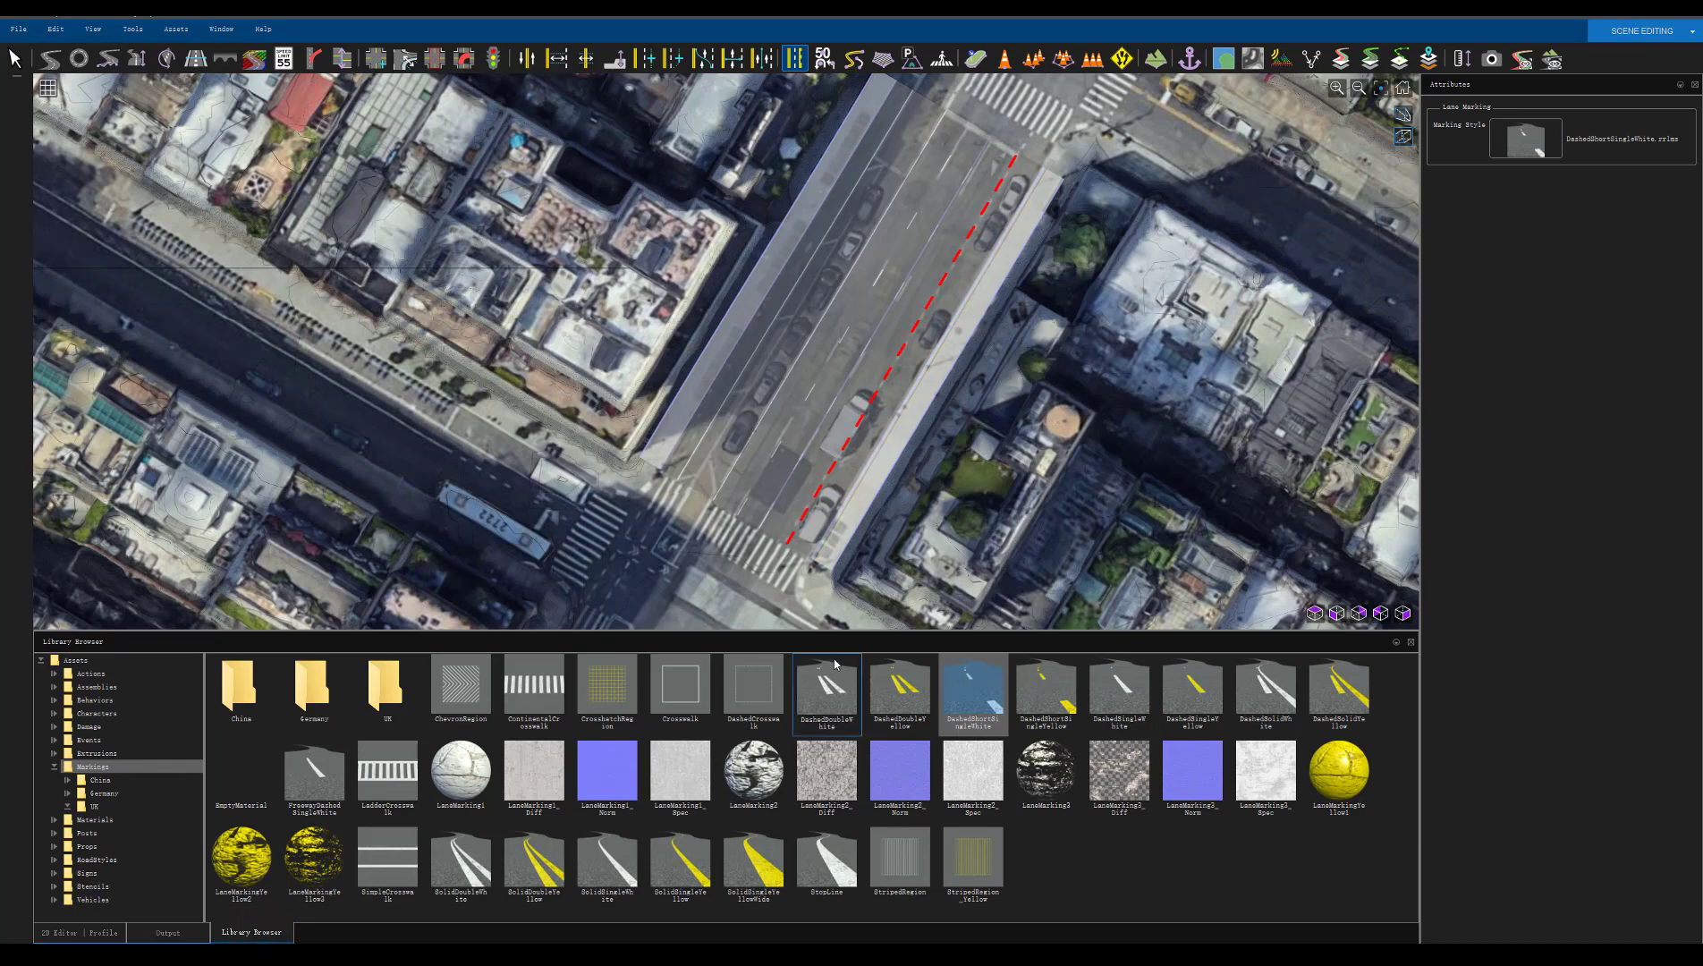
scroll(855, 479, "up", 4)
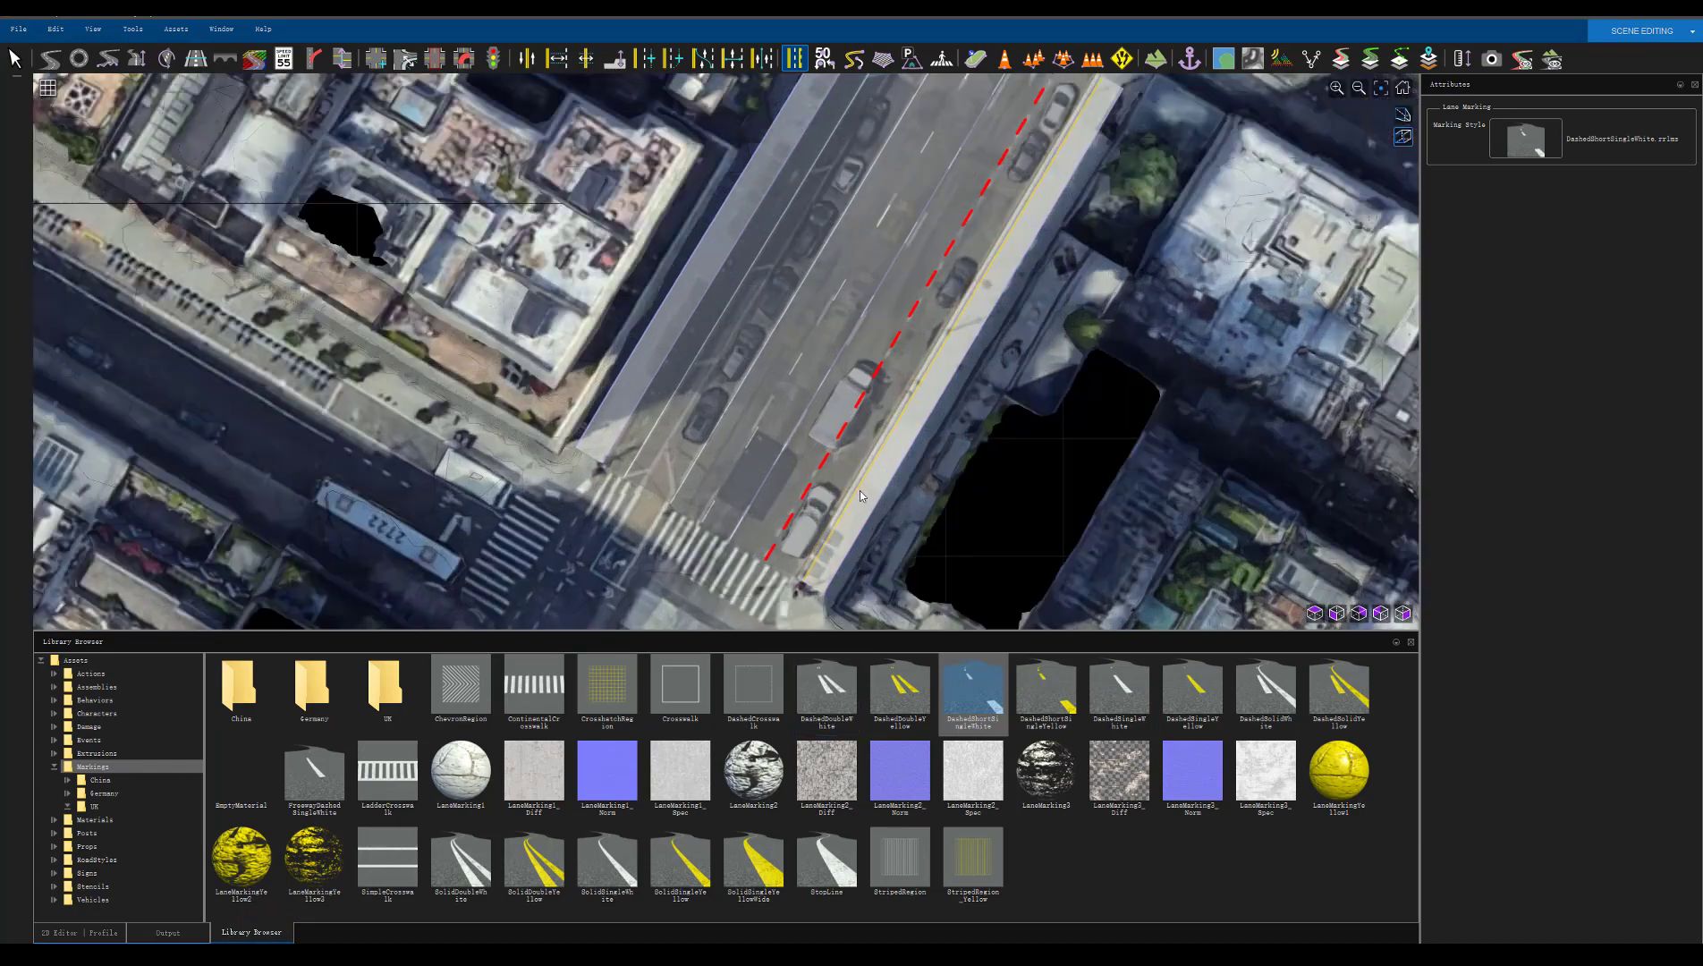
Apply the SolidSingleWhite marking to the southeast and northwest carriageway edges beside the sidewalks
left_click(841, 483)
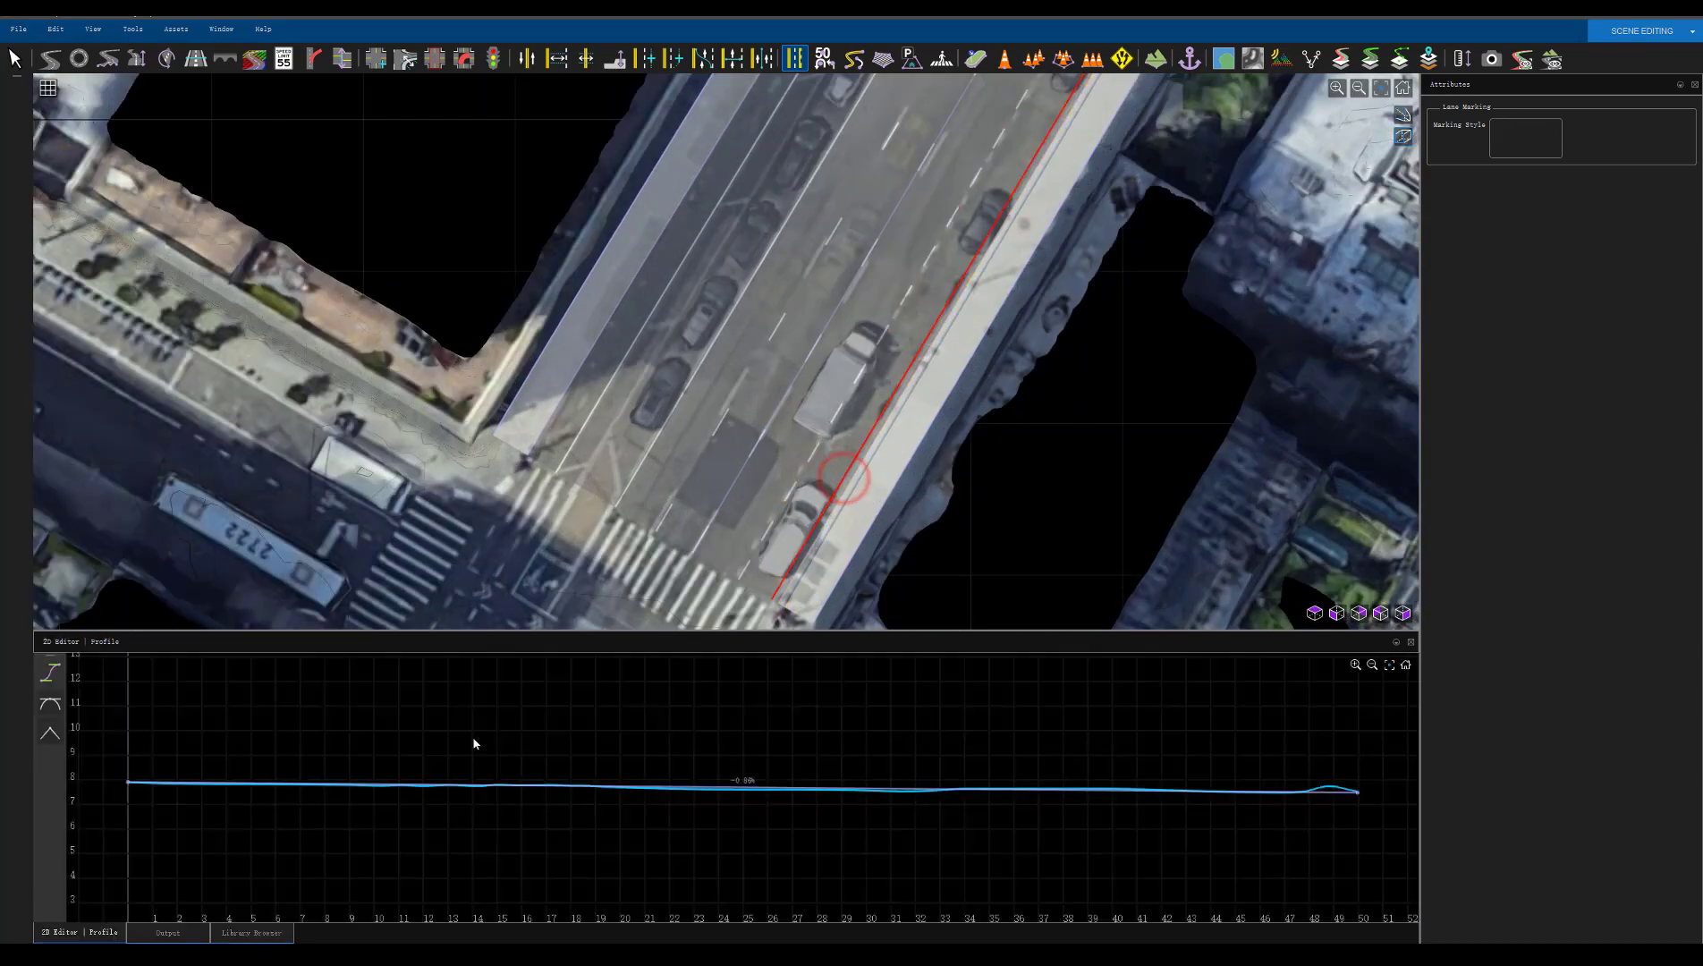
left_click(237, 933)
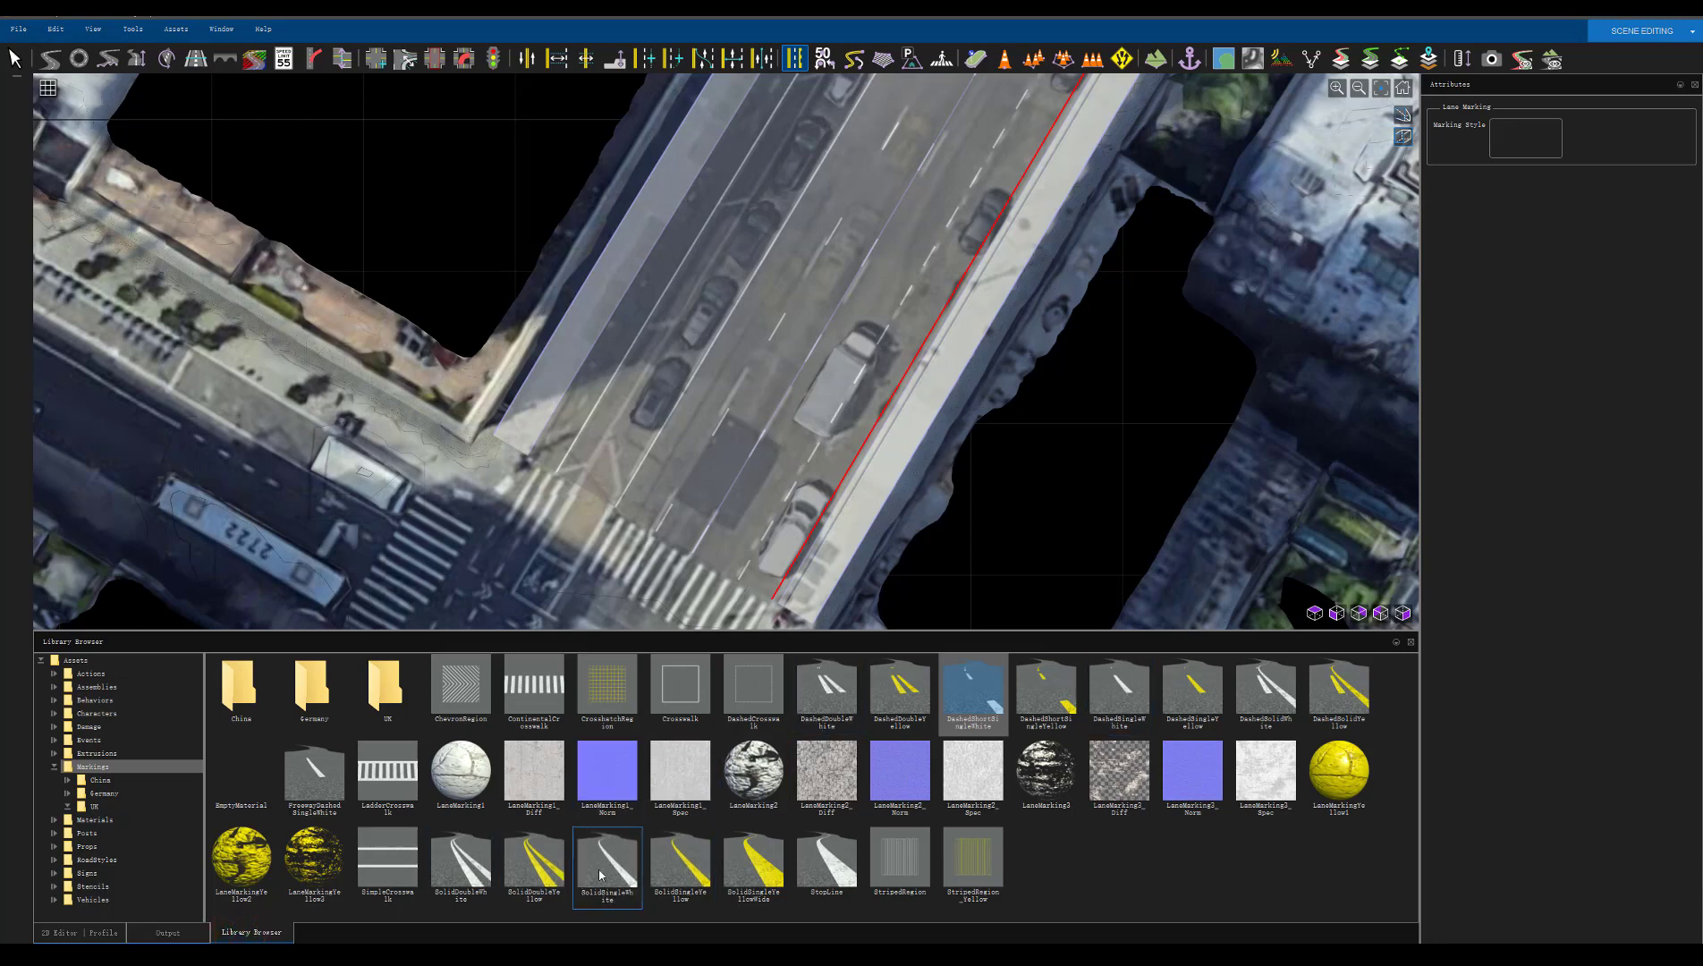
left_click_drag(614, 881, 830, 508)
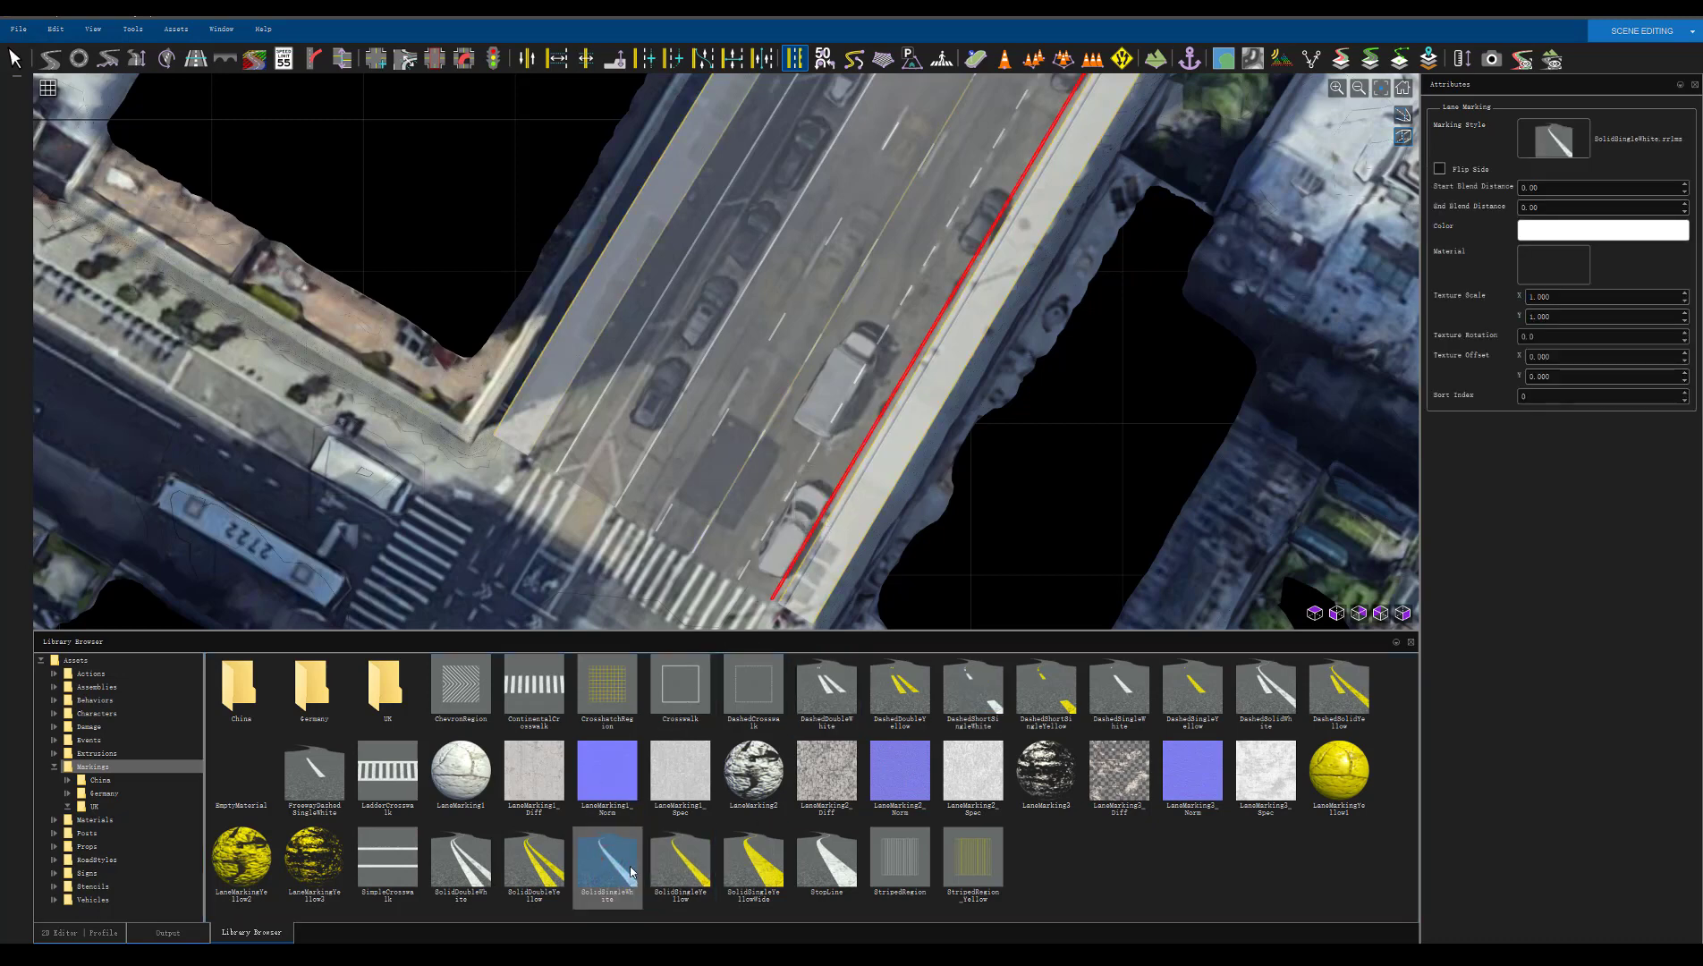
left_click_drag(631, 872, 555, 427)
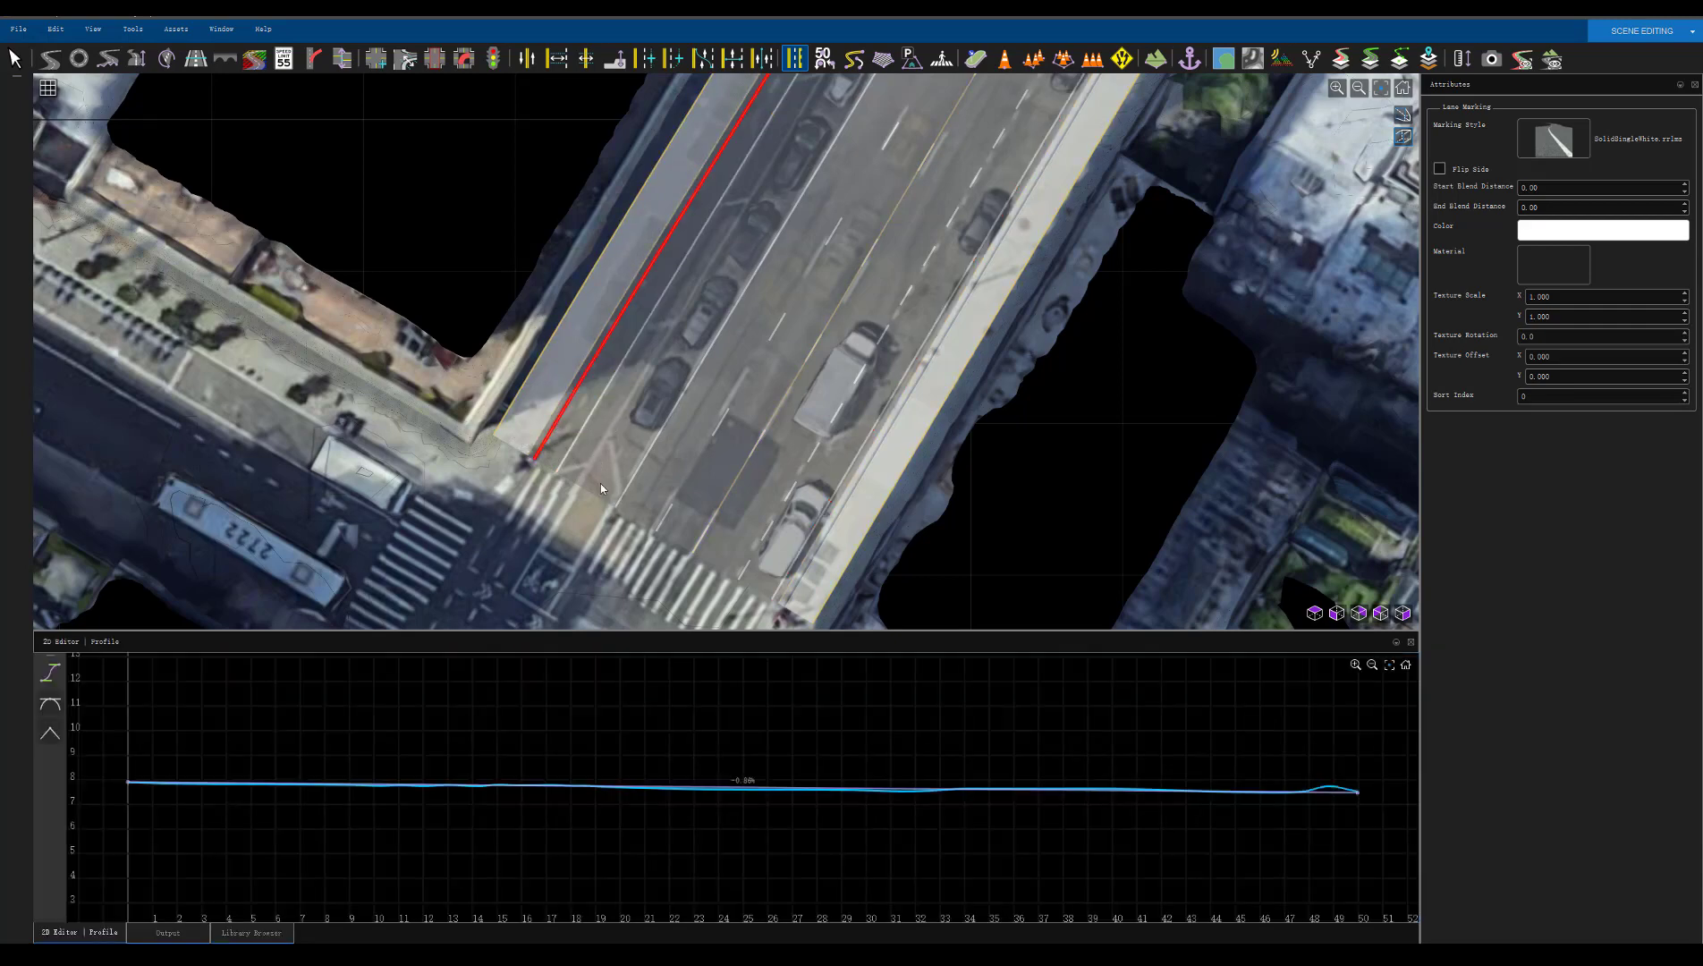
Draw a marking curve across the northwest parking lane near the northeast intersection and set its style to StopLine
scroll(603, 457, "down", 4)
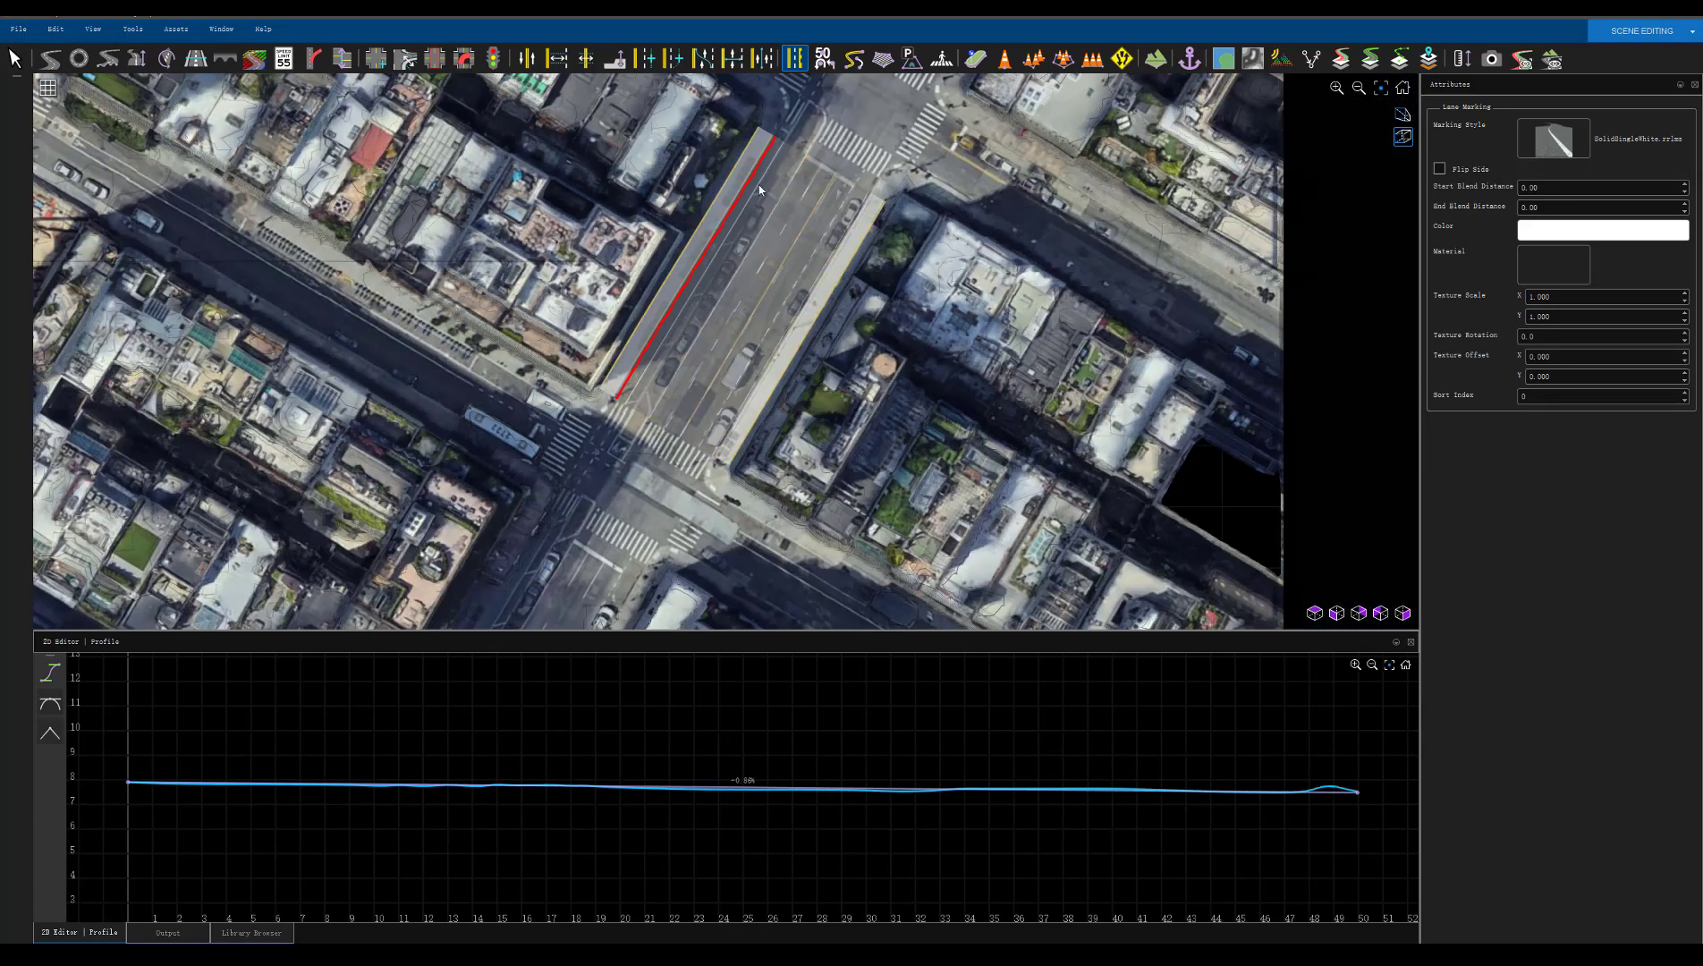
scroll(790, 149, "up", 2)
scroll(736, 248, "up", 2)
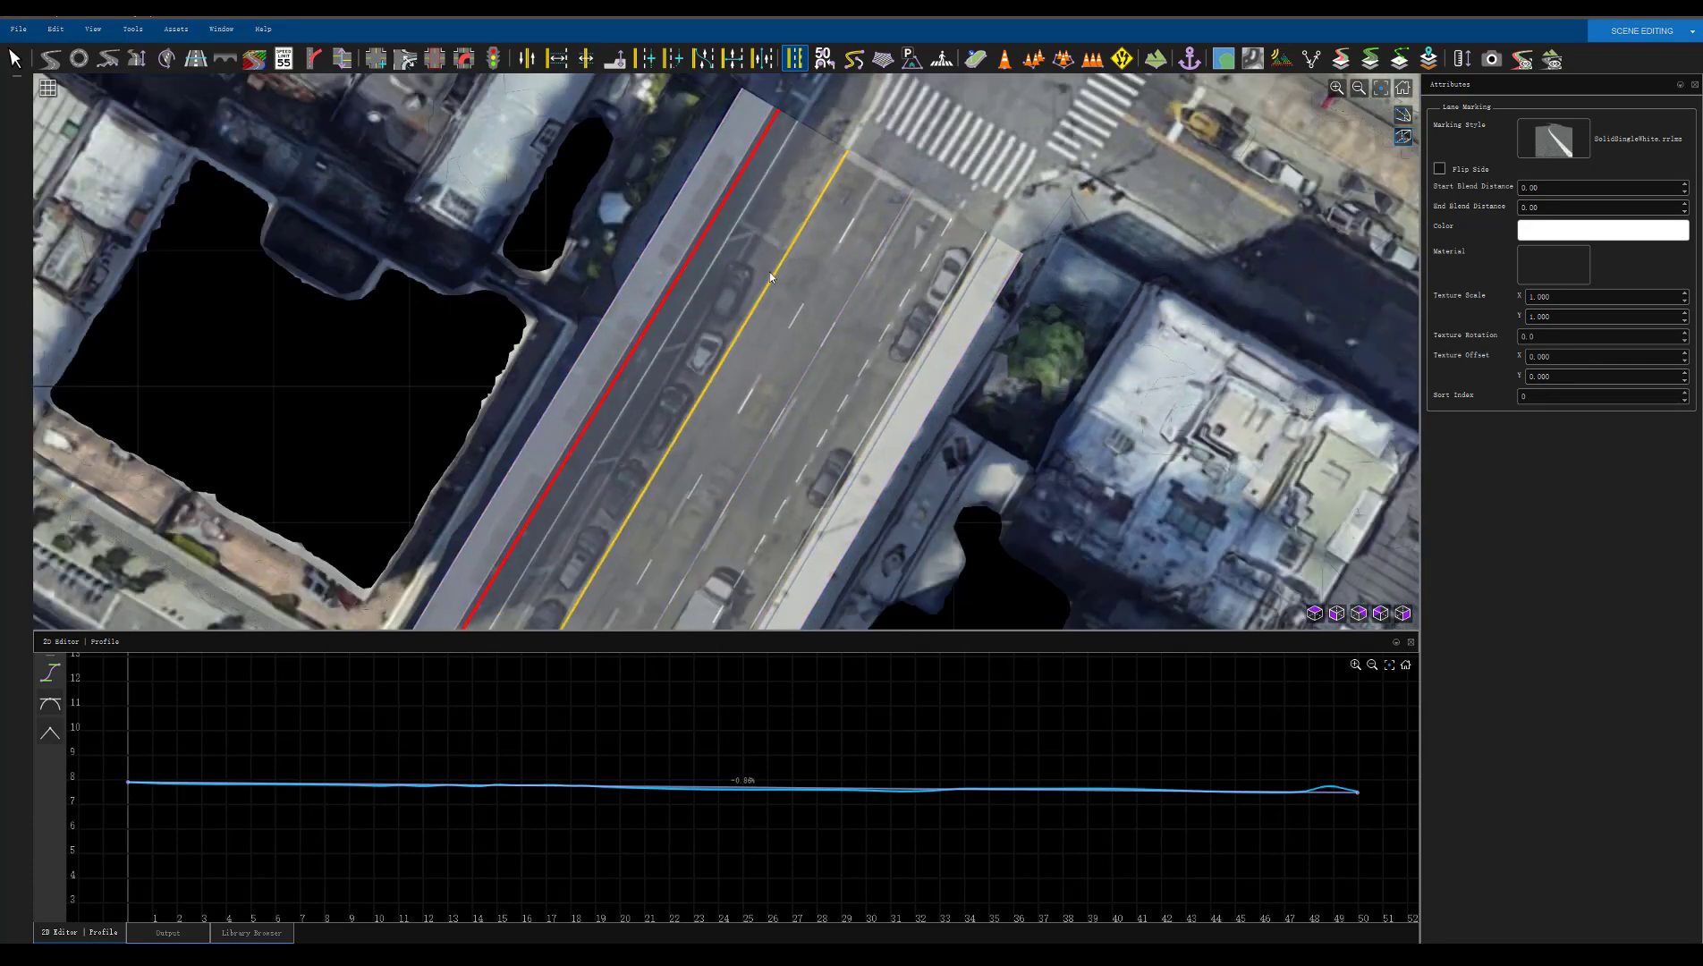
left_click(251, 933)
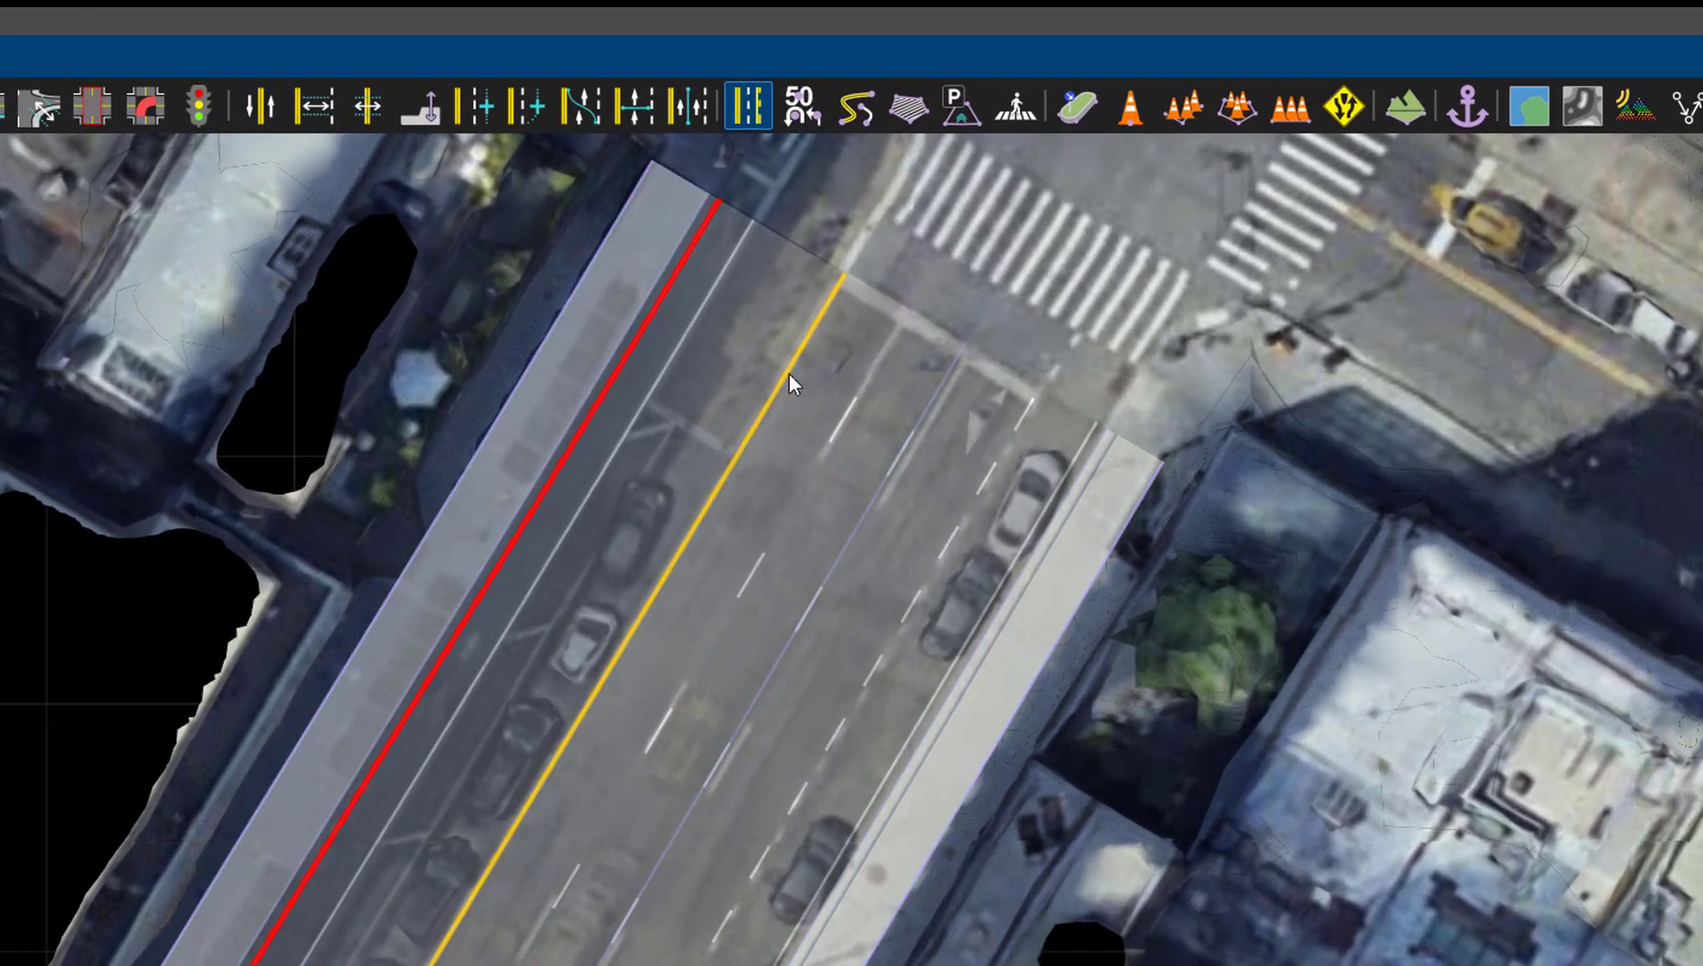
left_click(855, 106)
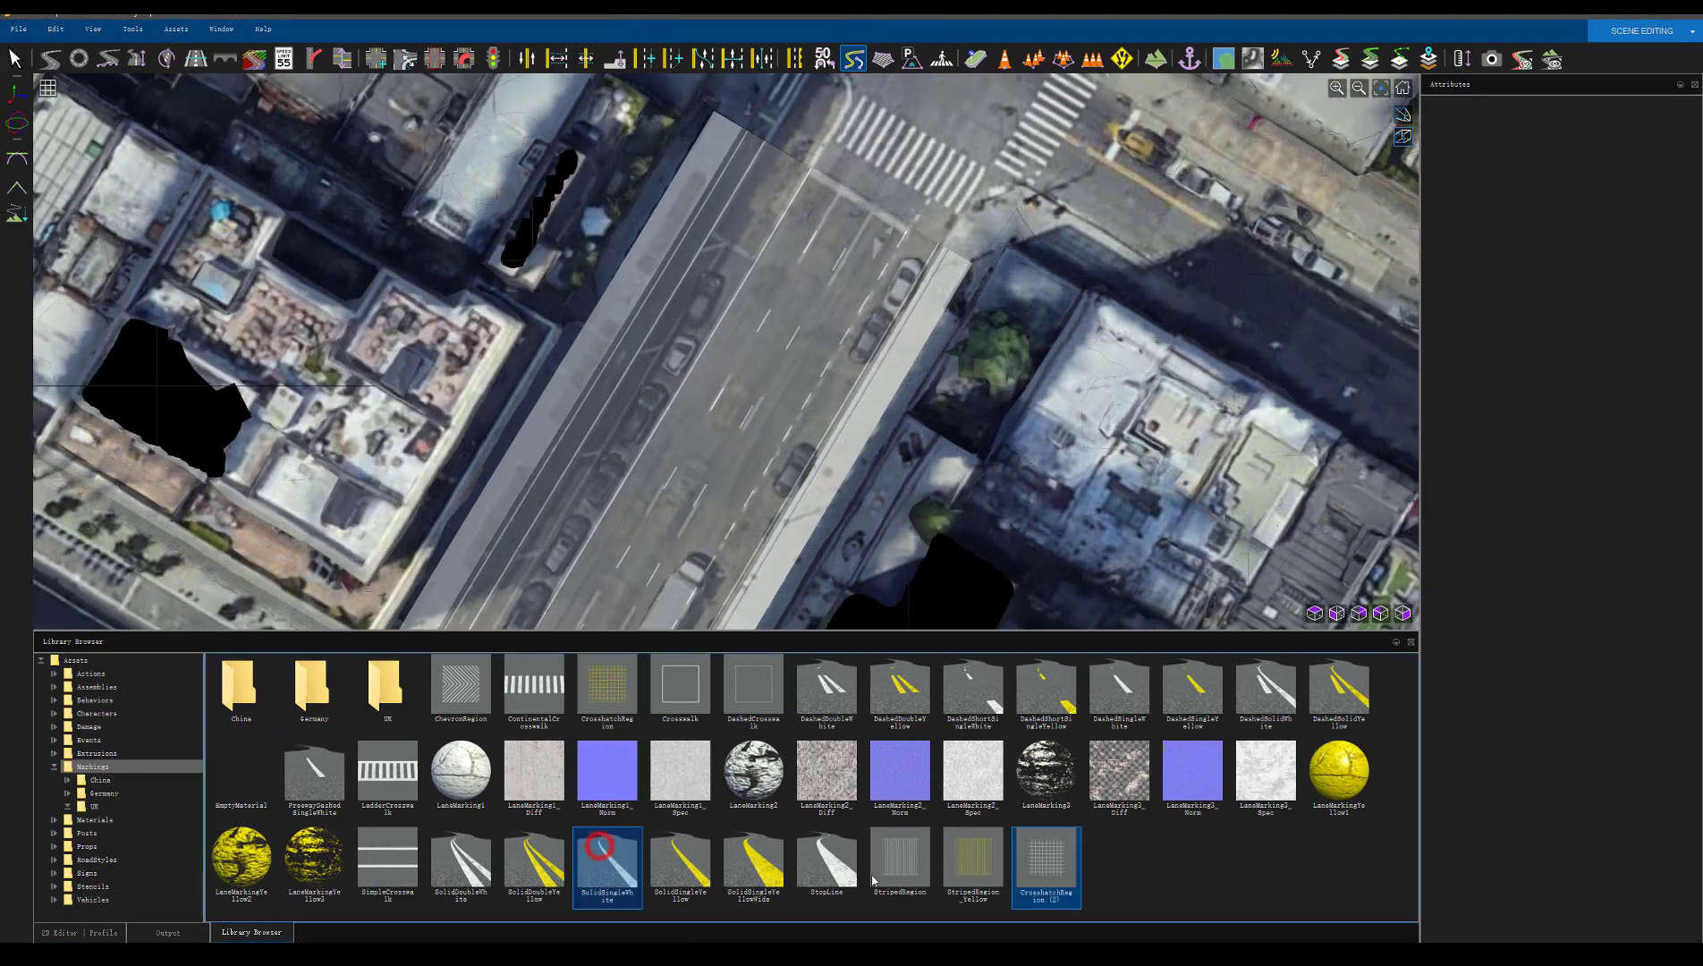
left_click(603, 854)
left_click(710, 235)
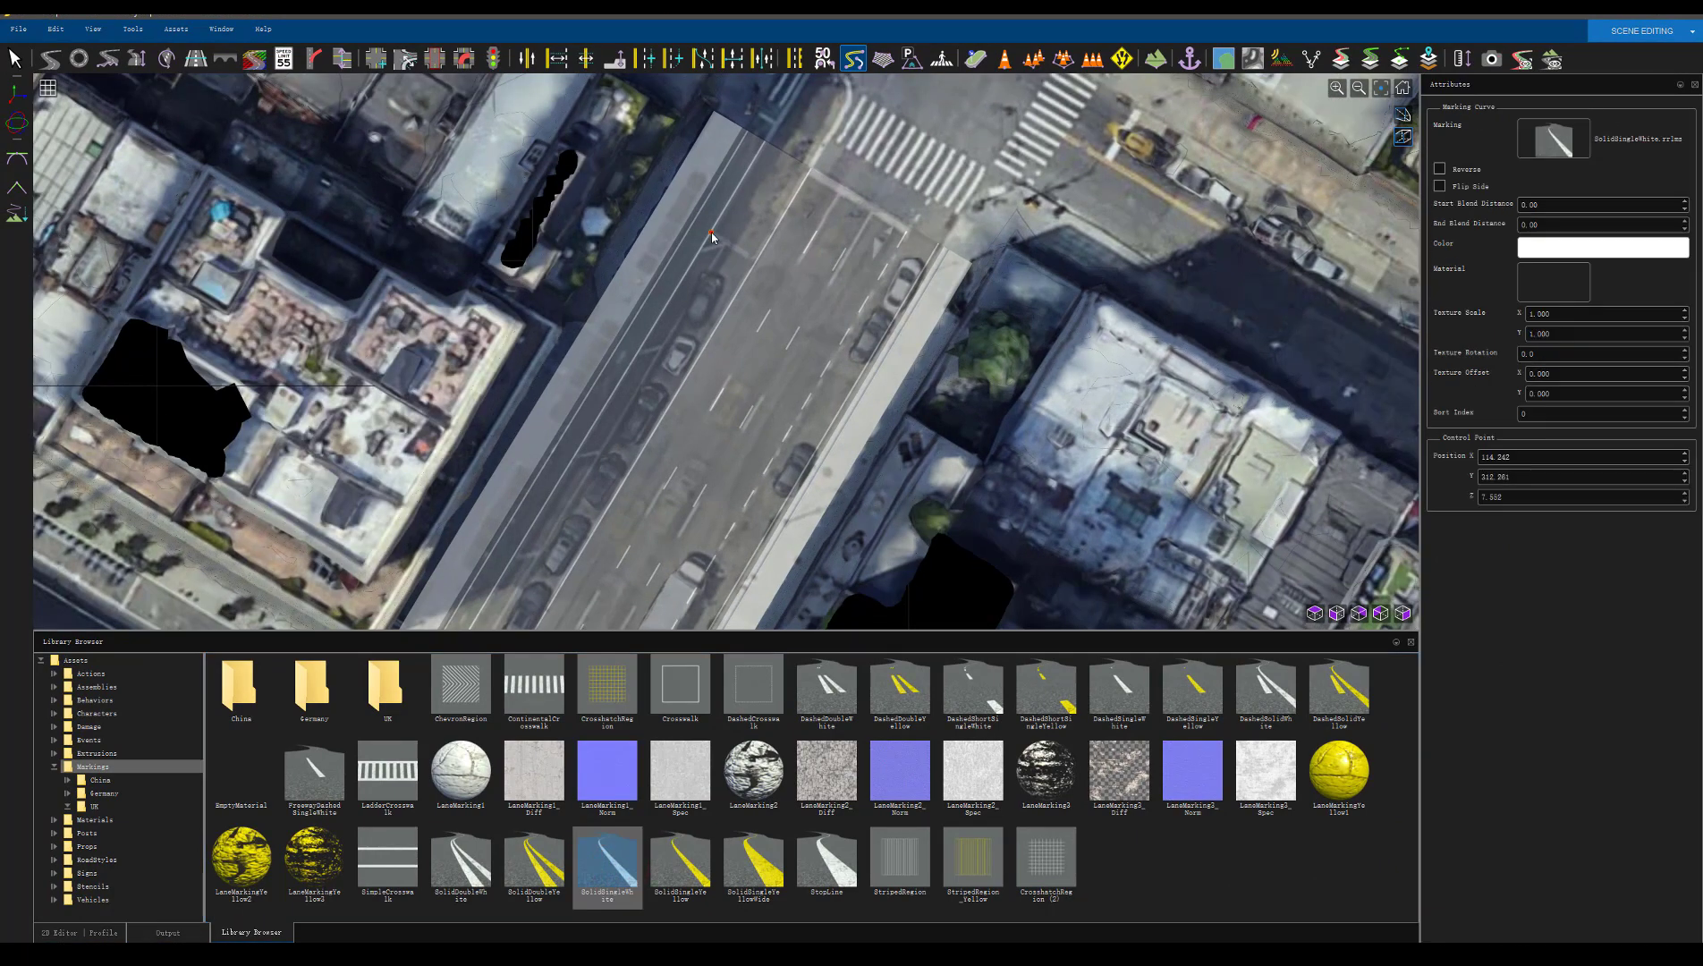
left_click(754, 261)
scroll(741, 259, "up", 3)
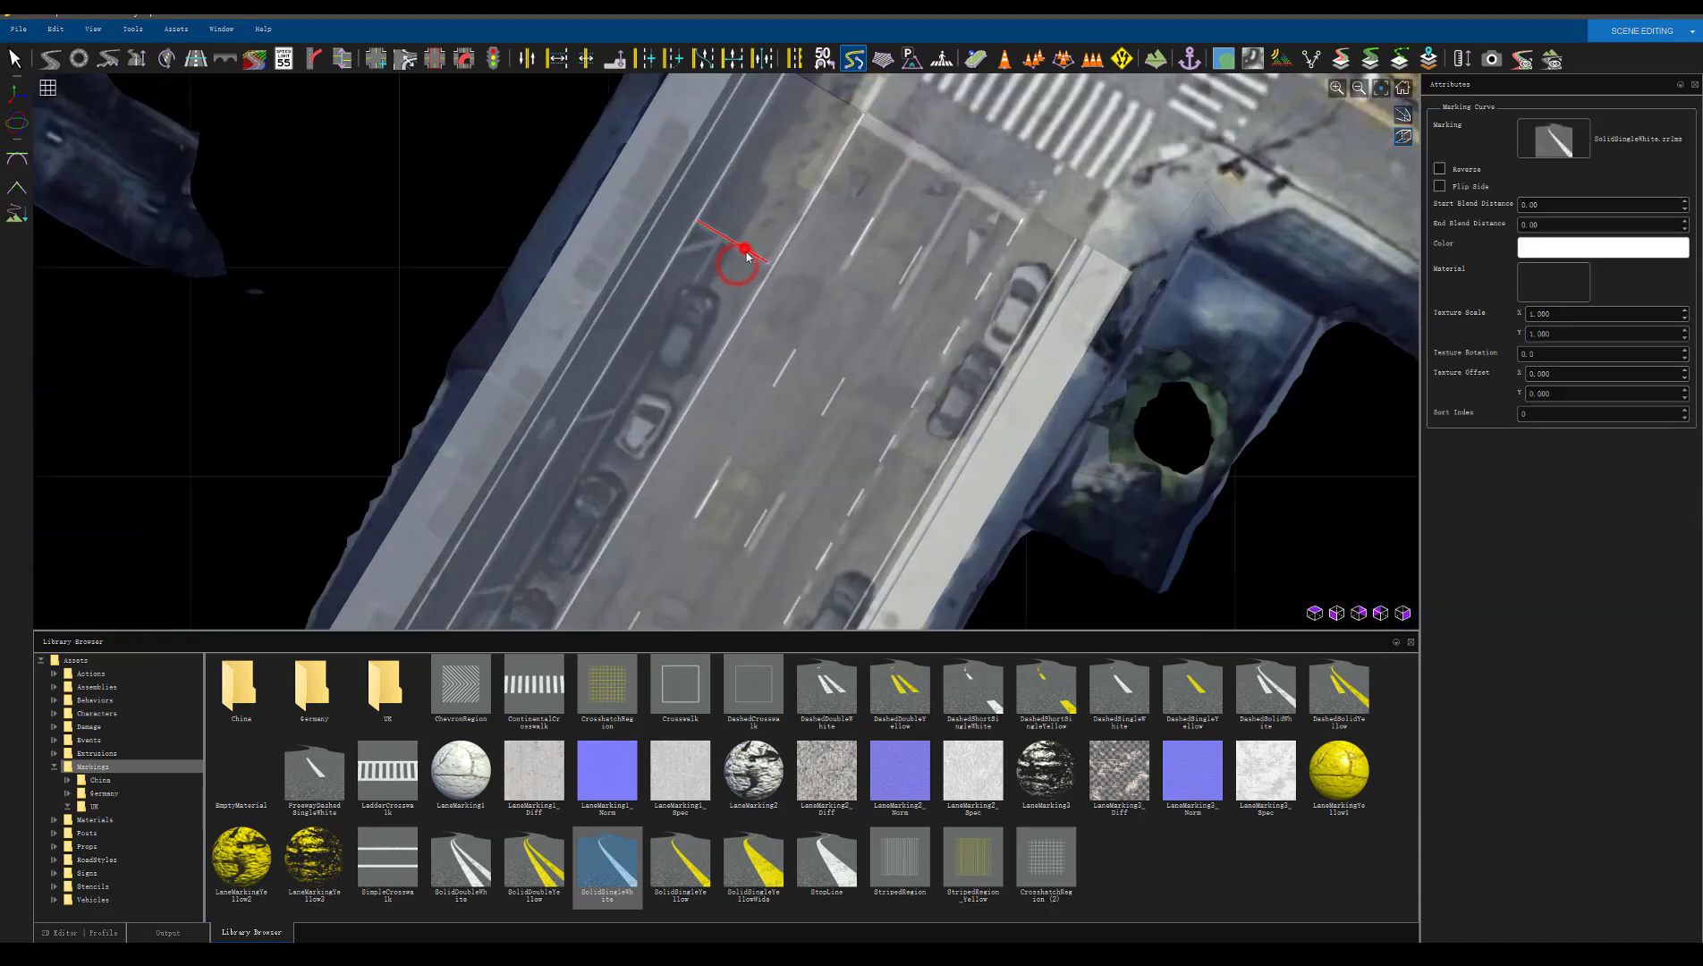
left_click_drag(826, 858, 1550, 146)
left_click_drag(767, 262, 770, 266)
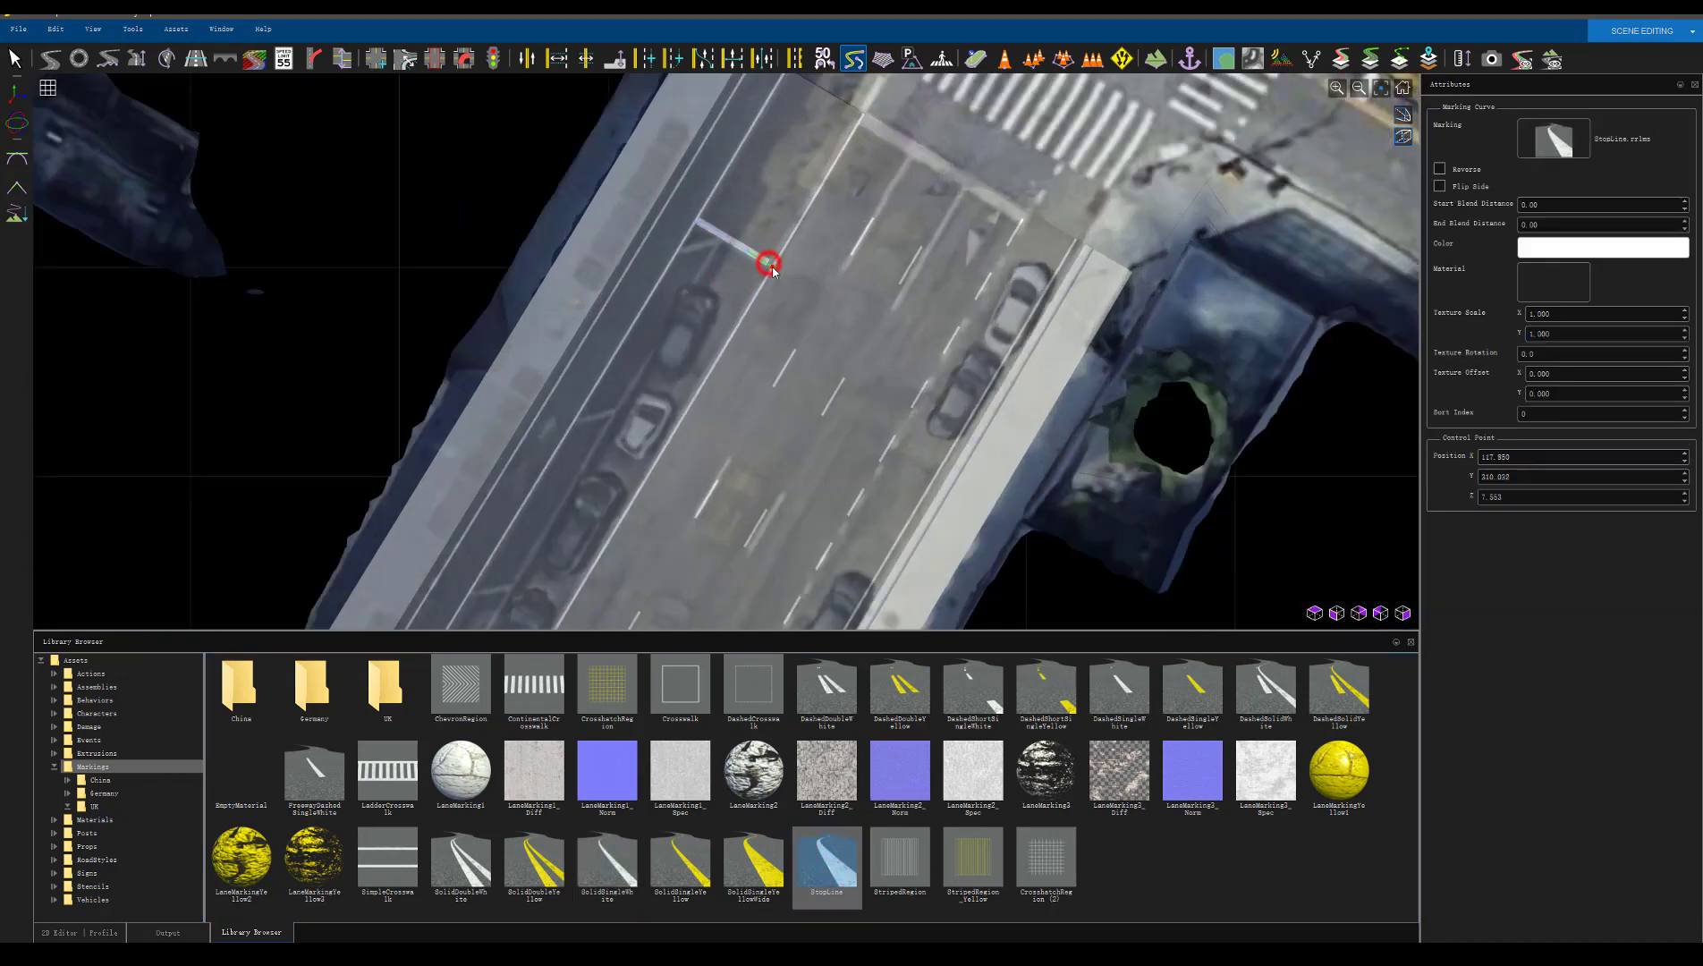
Draw a long SolidSingleWhite marking curve along the northwest parking lane, from the southwest crosswalk up to the stop line
left_click(743, 269)
left_click(601, 860)
left_click(720, 235)
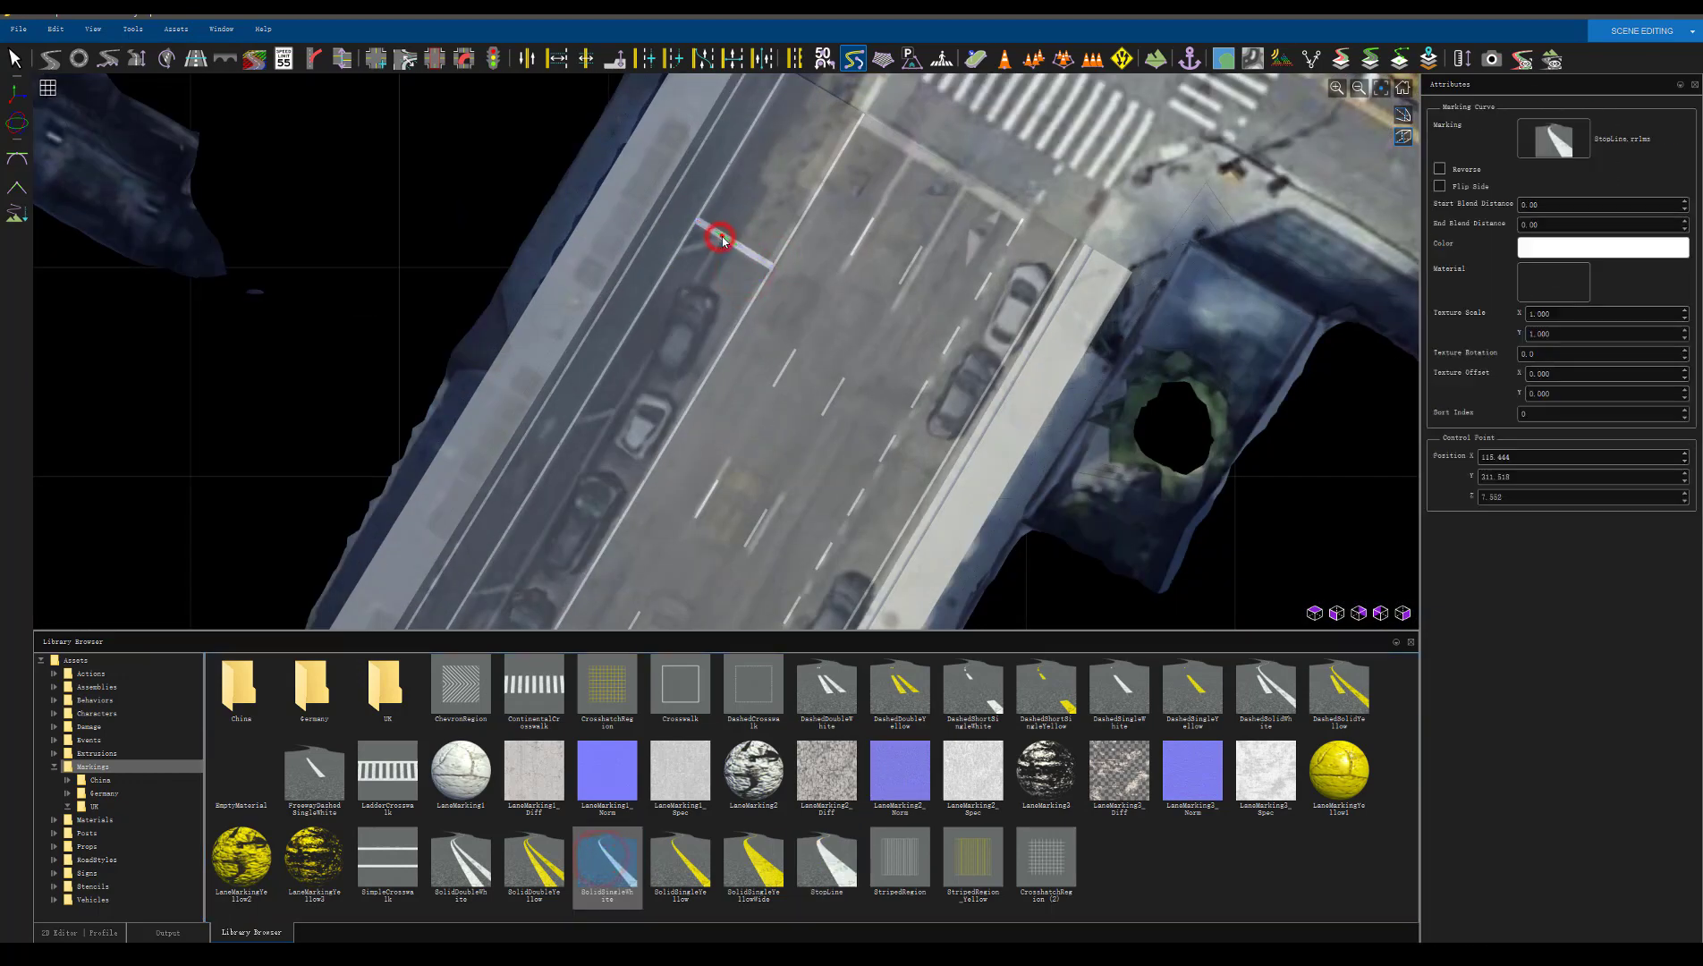
scroll(628, 383, "down", 3)
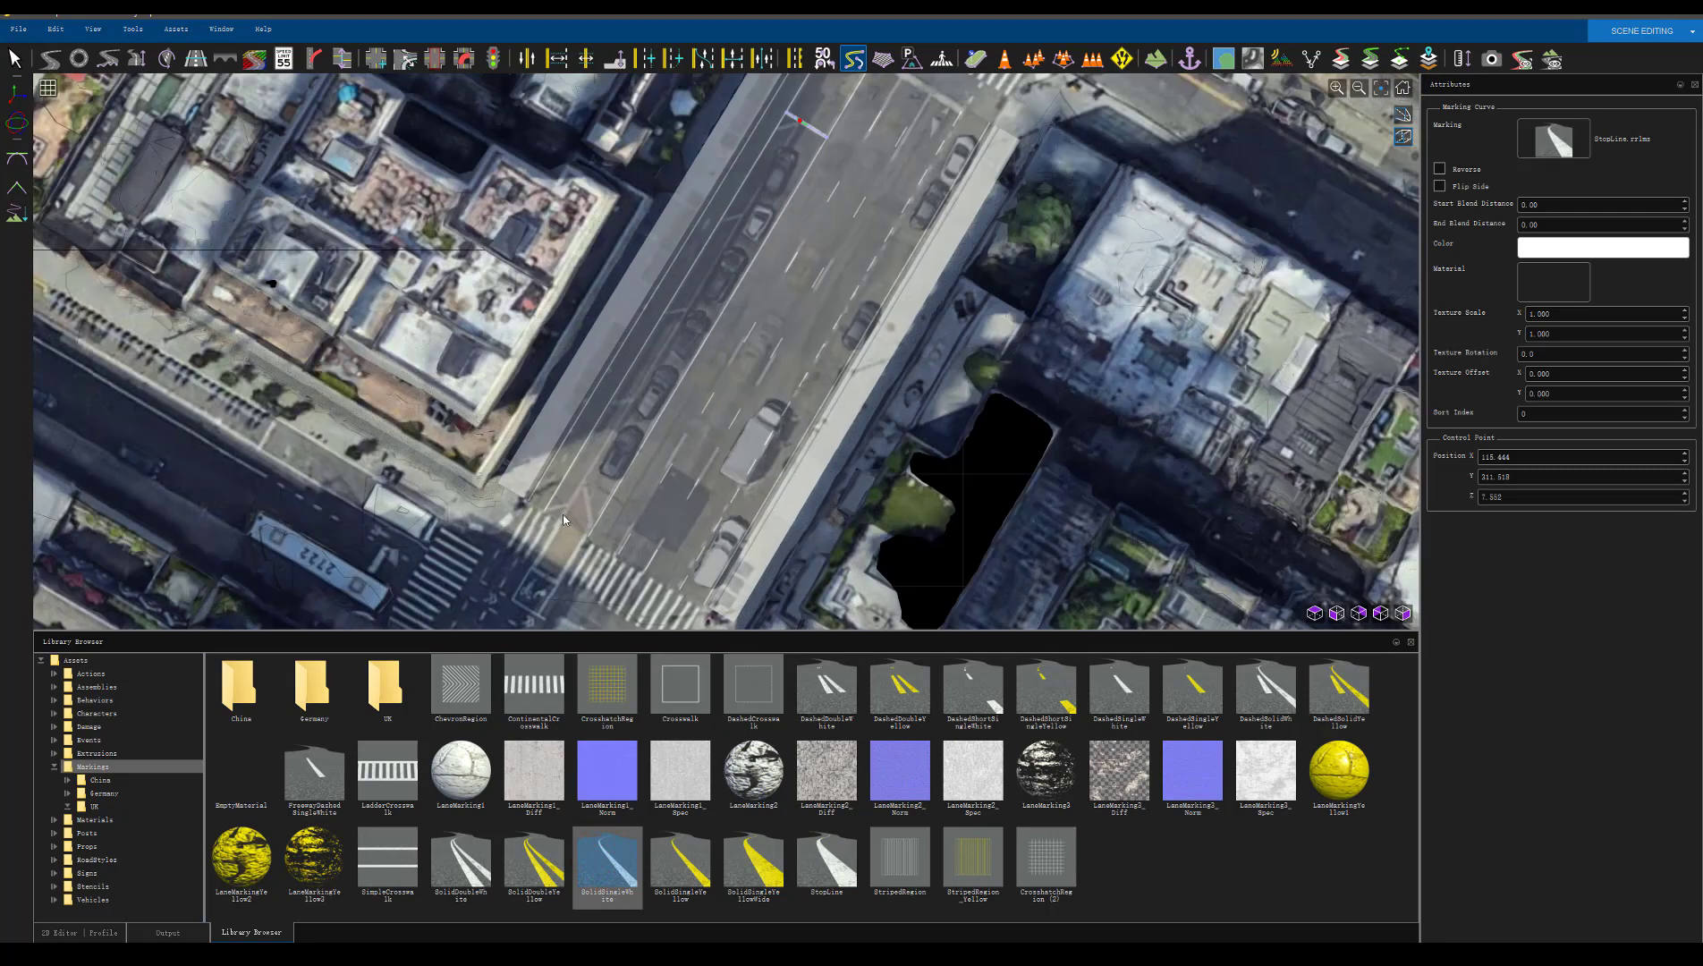
left_click(567, 506)
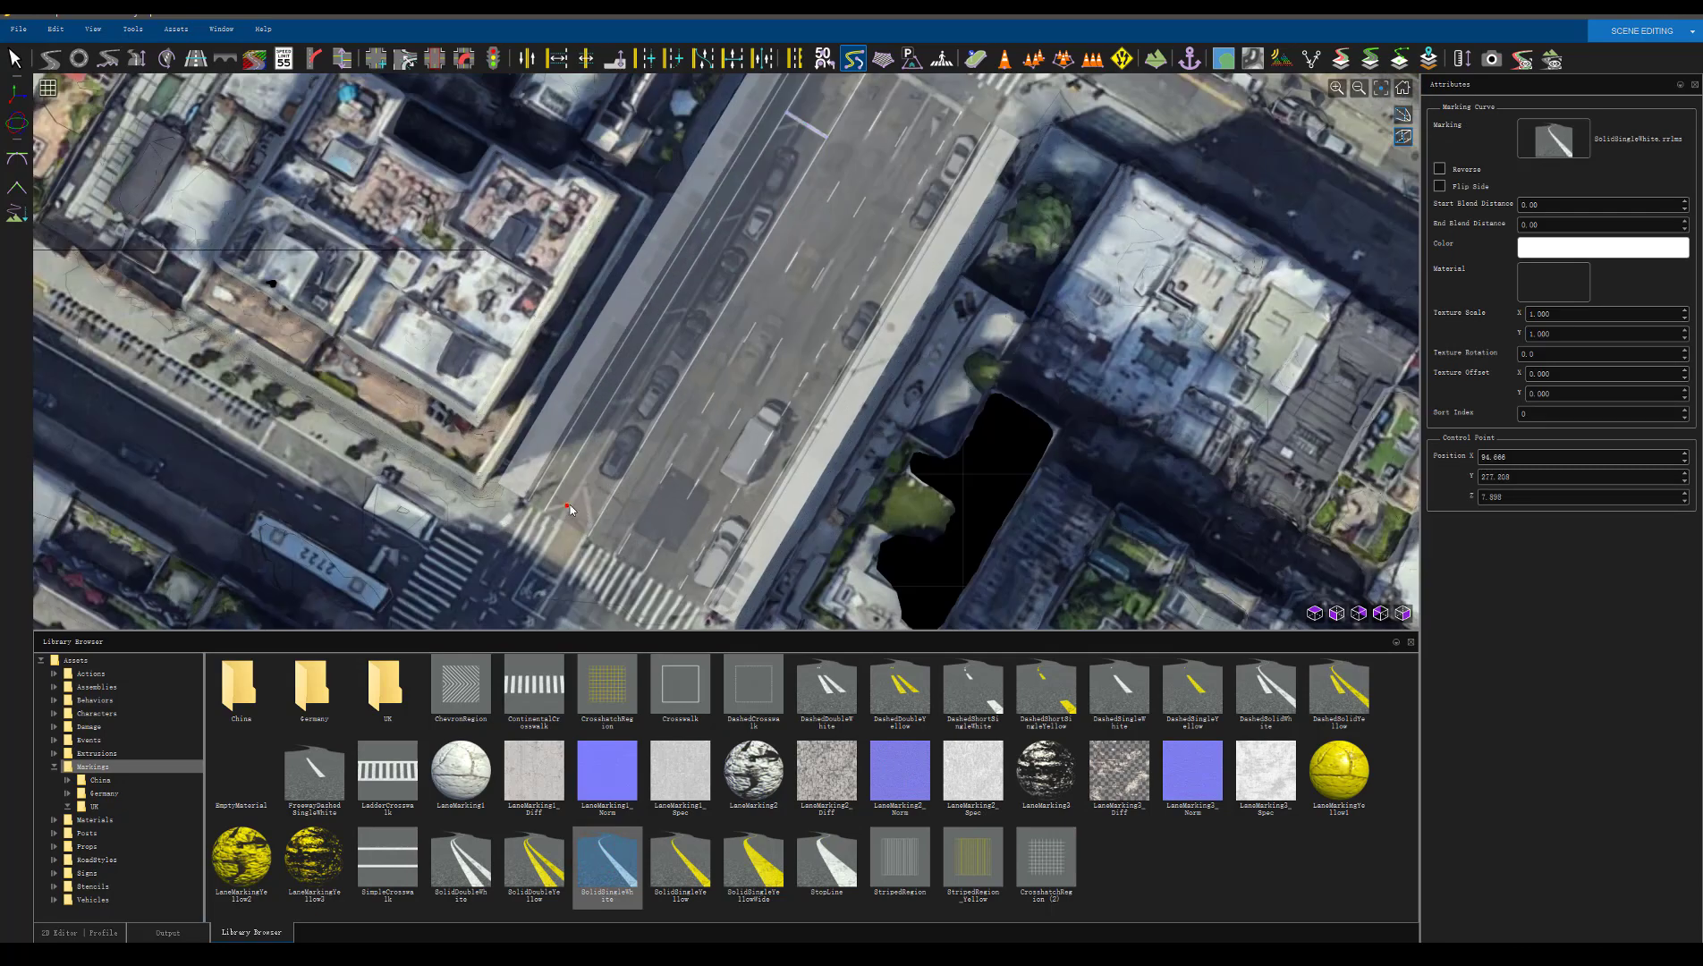
left_click(800, 125)
scroll(668, 328, "up", 3)
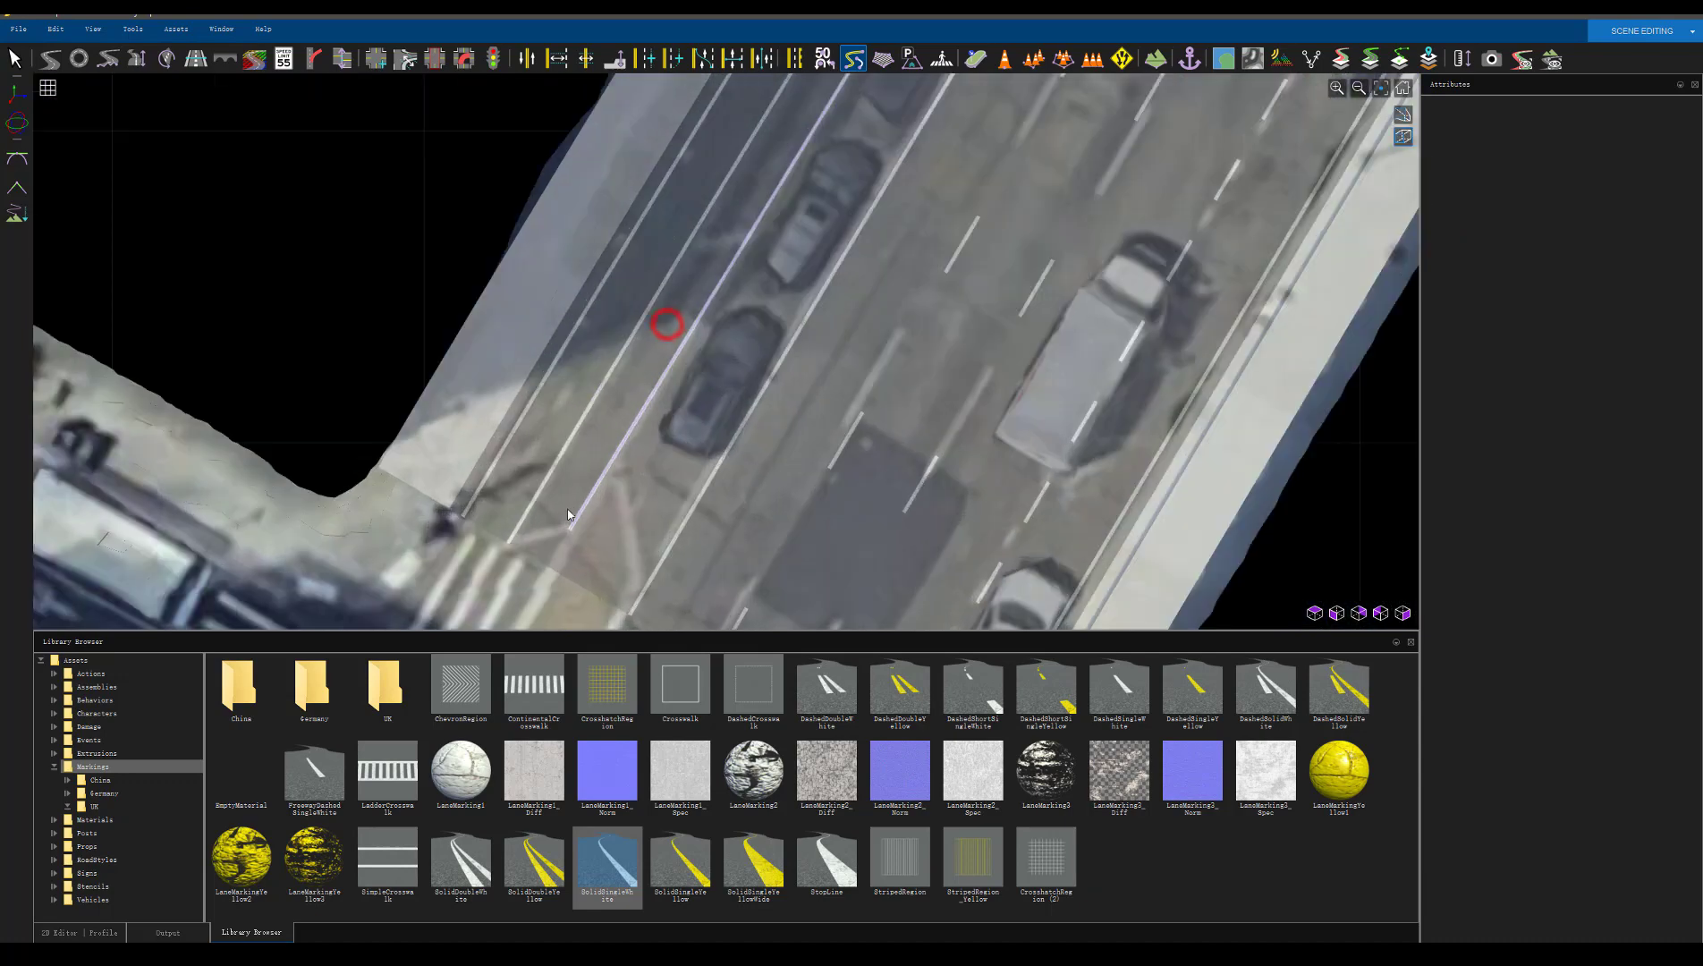
Draw a short slanted SolidSingleWhite line across the buffer strip at the southwest end of the long marking curve
left_click(567, 532)
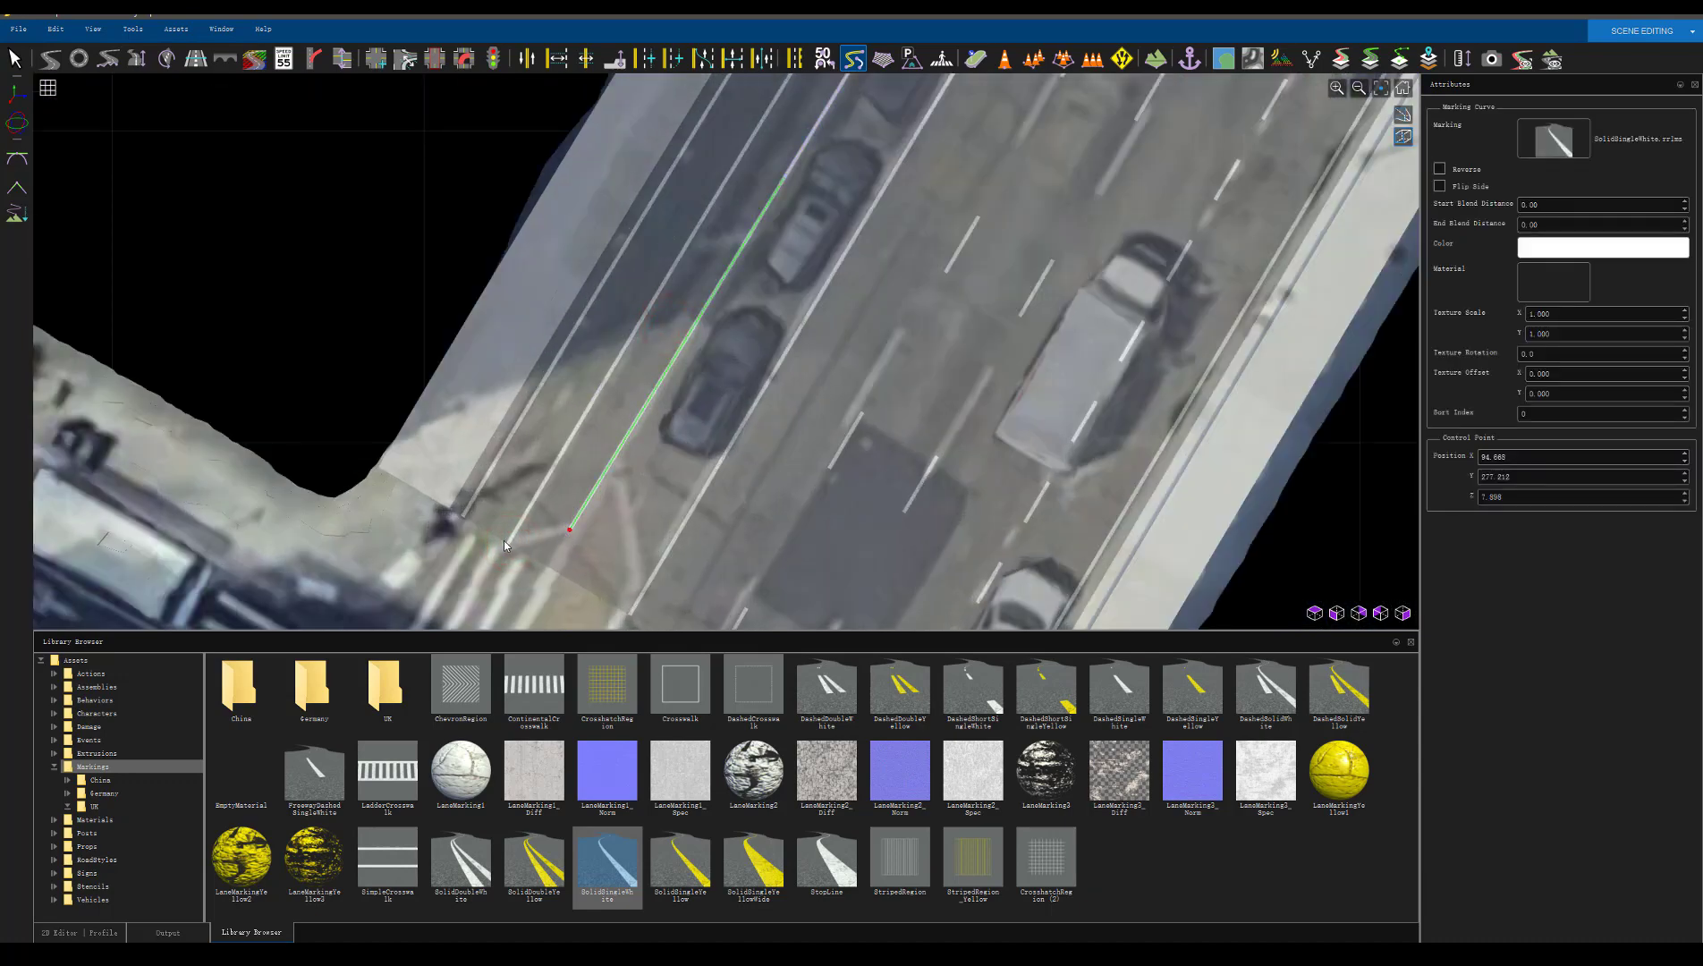
left_click(562, 528)
left_click(565, 536)
scroll(565, 536, "down", 3)
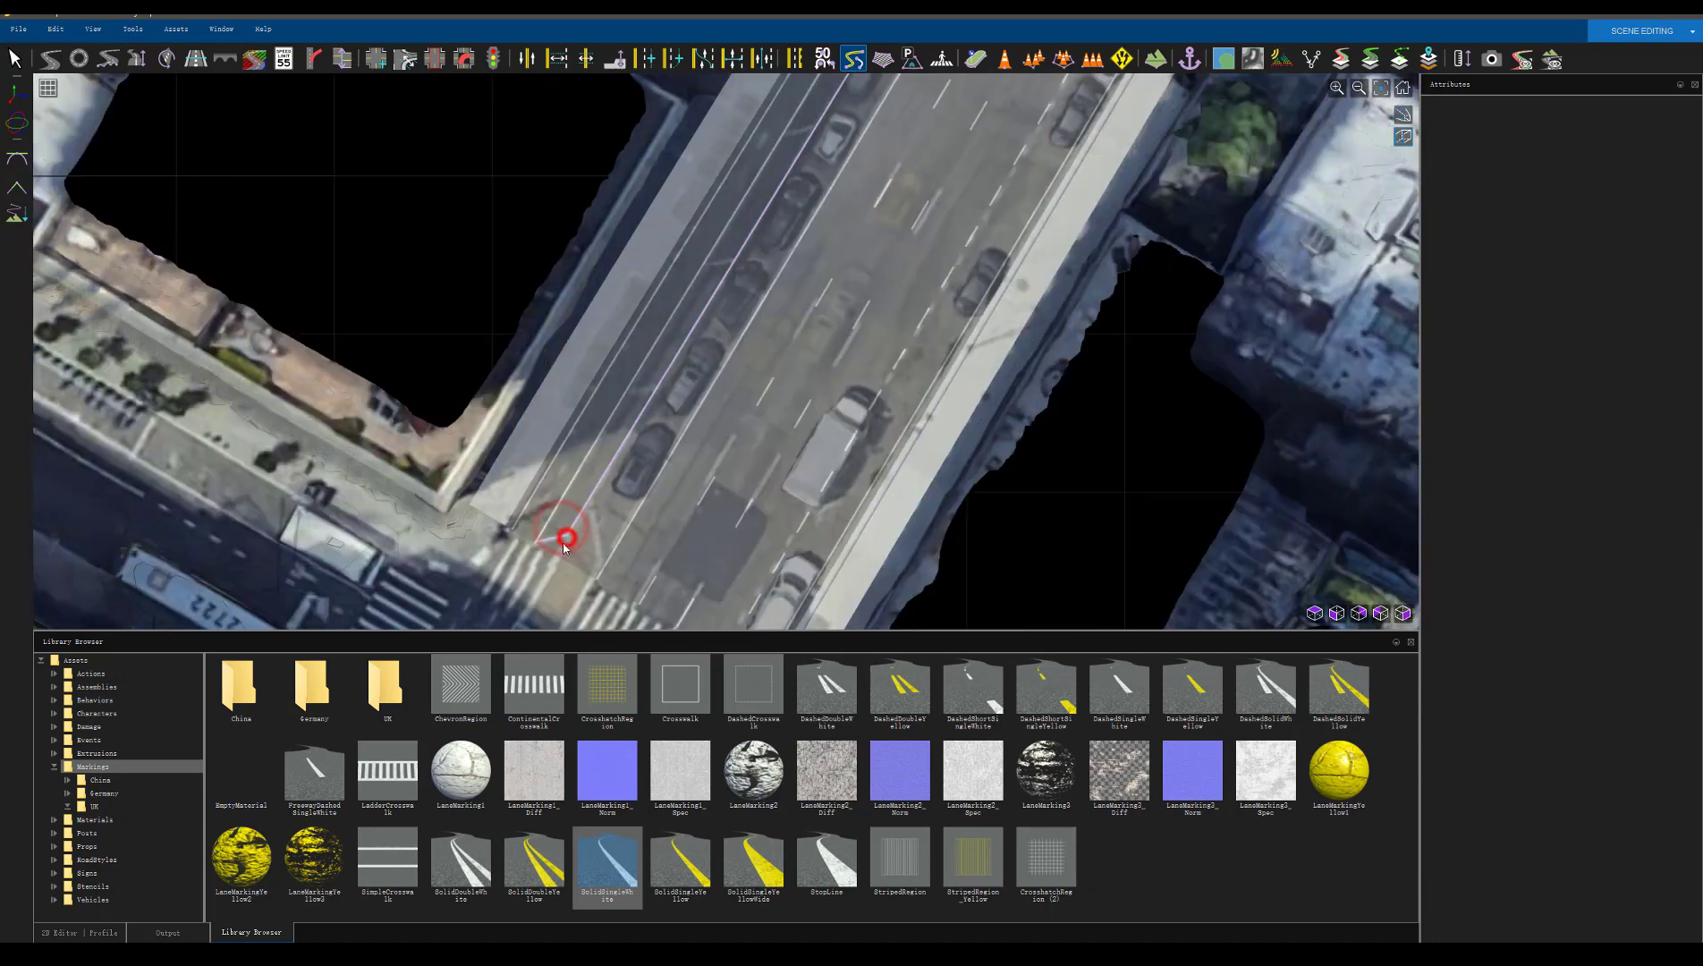
Draw two short slanted SolidSingleWhite lines across the buffer strip along the middle of the block, ending on the long curve
scroll(692, 264, "up", 1)
right_click(691, 264)
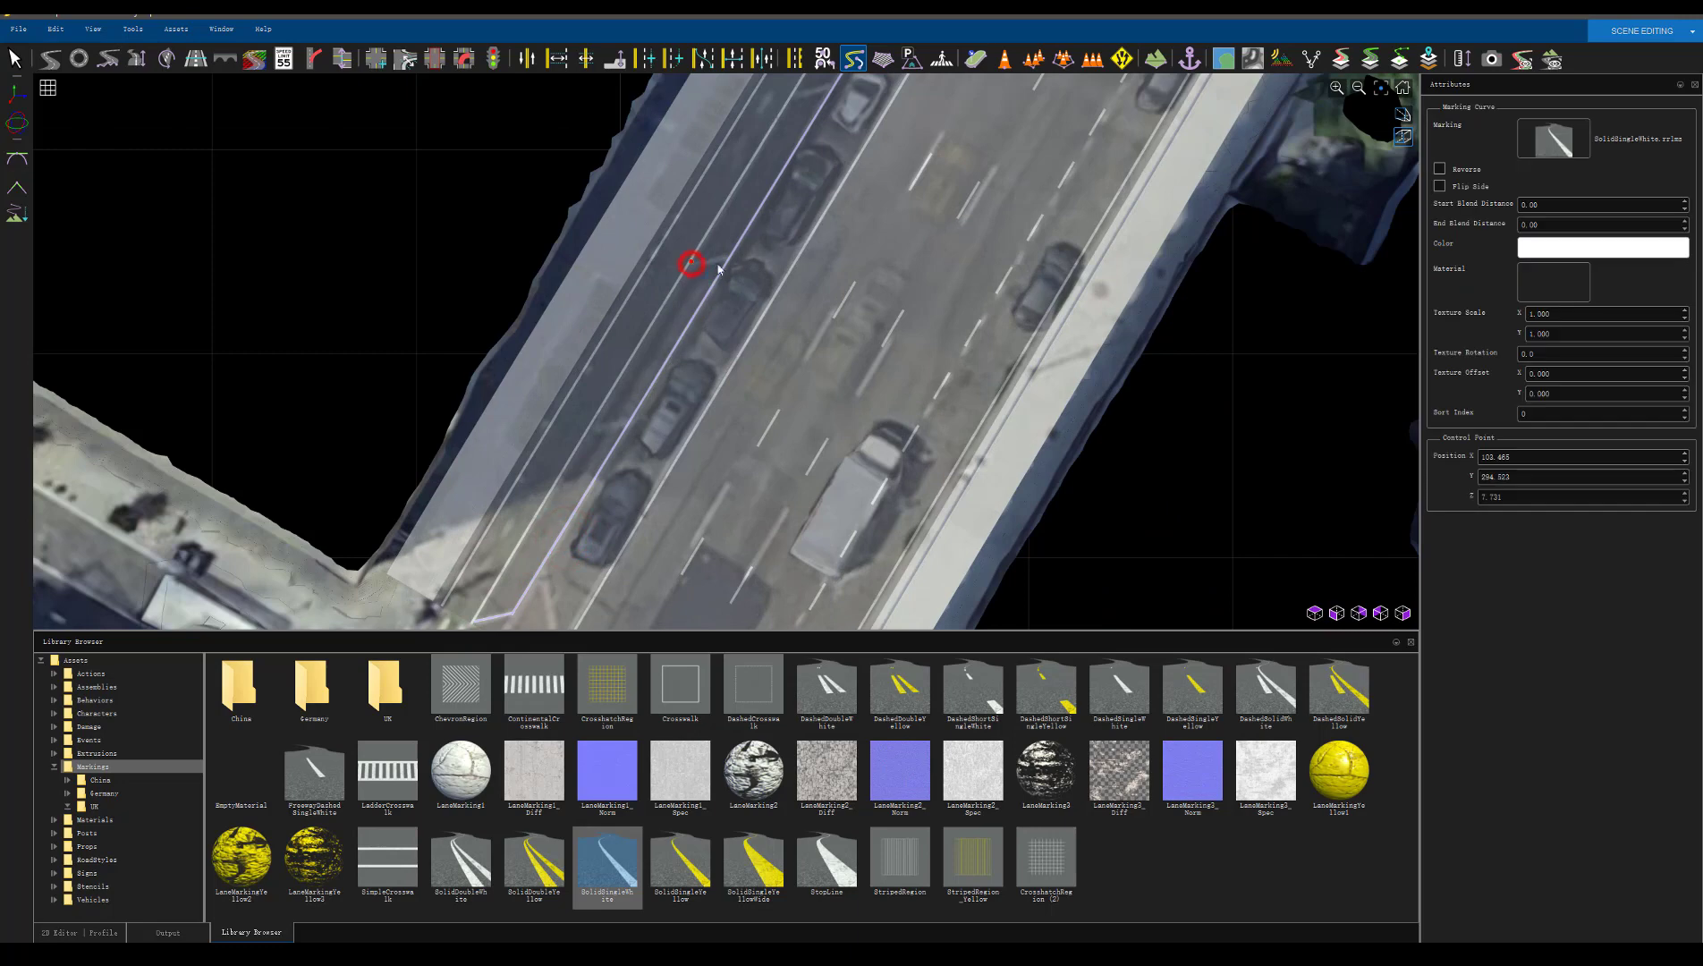
left_click(588, 431)
scroll(623, 438, "down", 3)
scroll(639, 346, "up", 3)
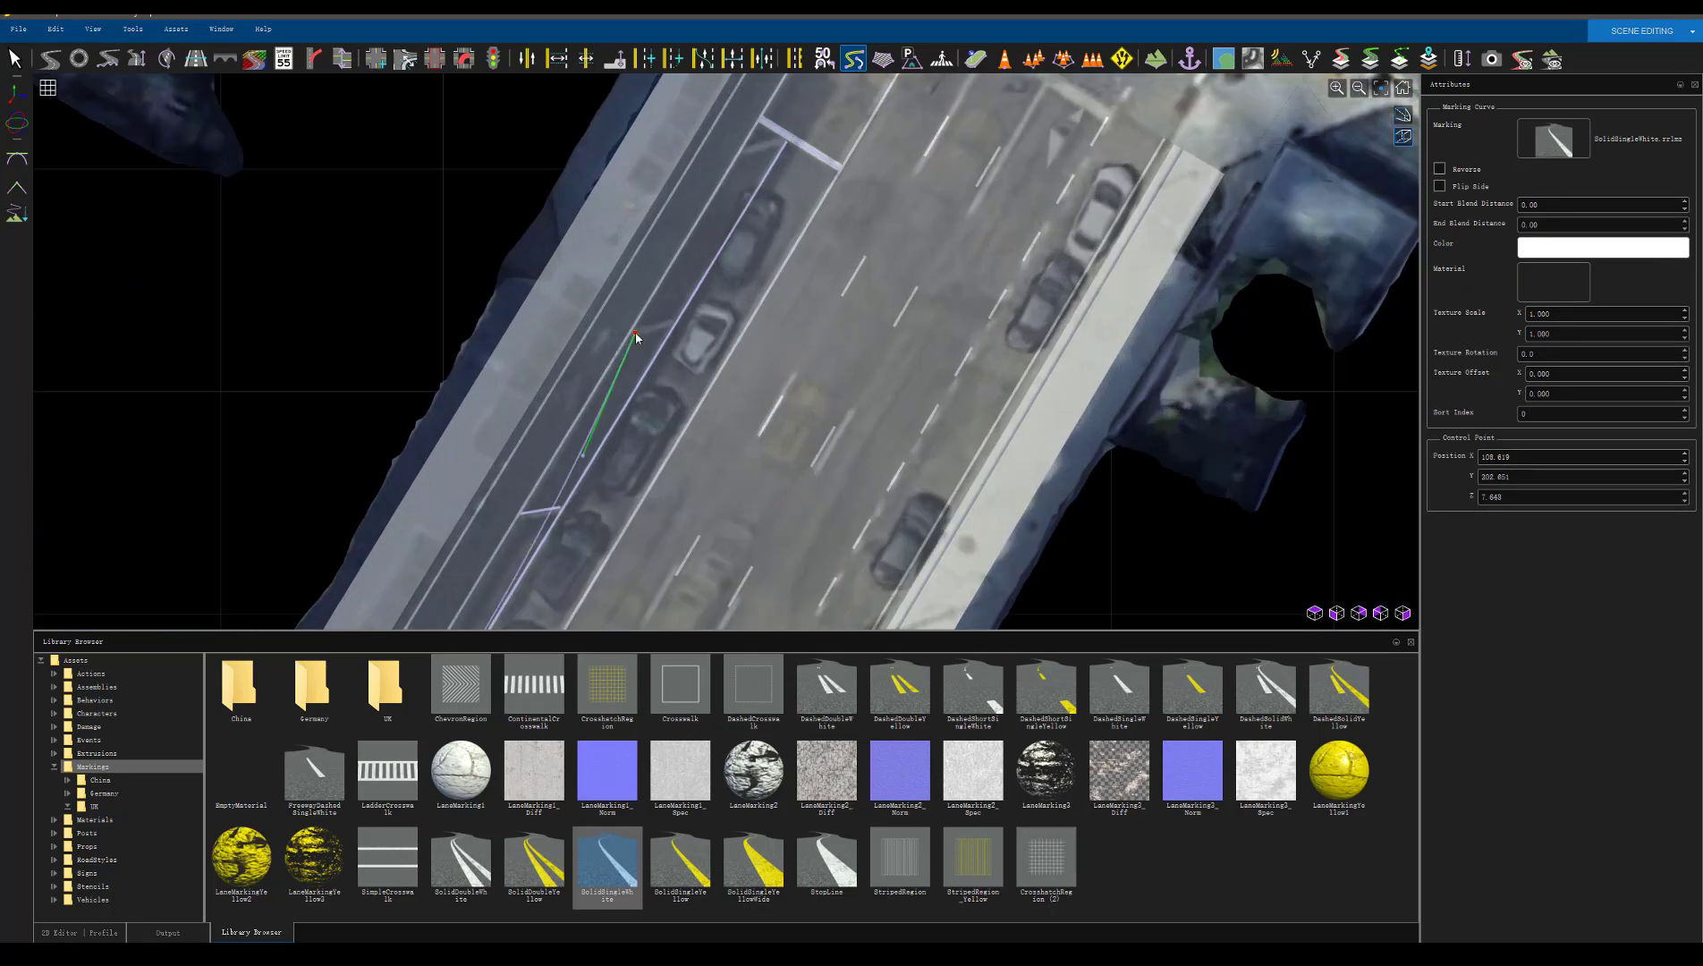
left_click(634, 335)
right_click(633, 332)
right_click(670, 320)
left_click(654, 350)
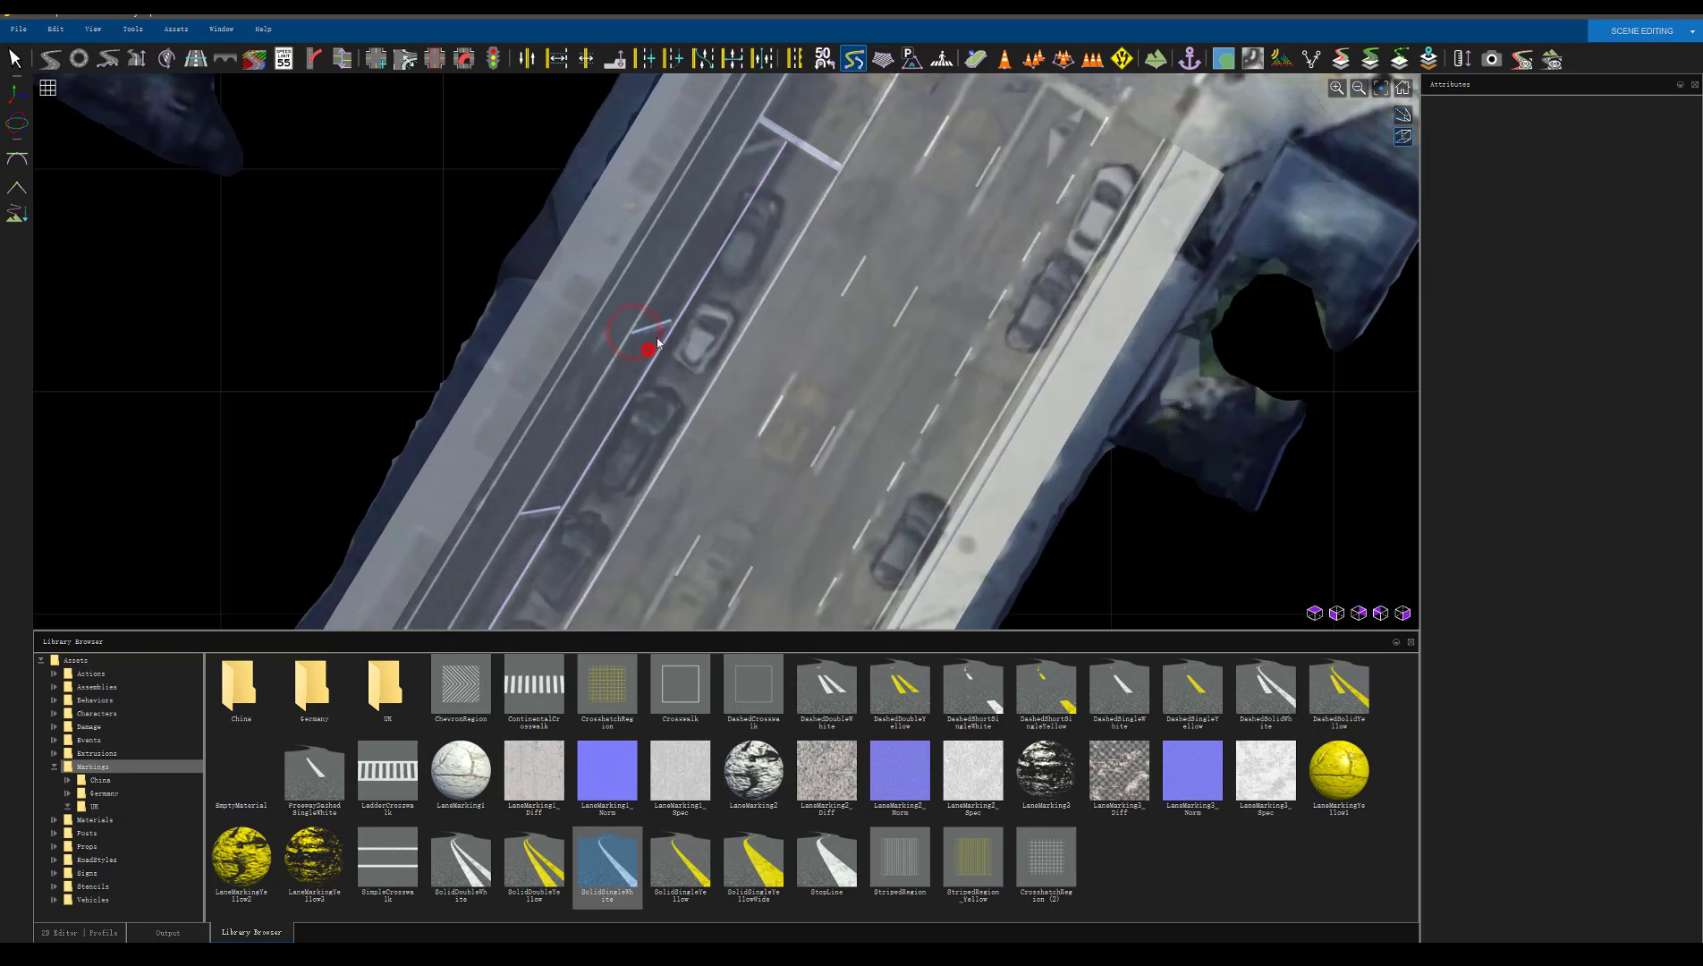
left_click(664, 328)
left_click(669, 322)
scroll(665, 322, "up", 1)
left_click(669, 325)
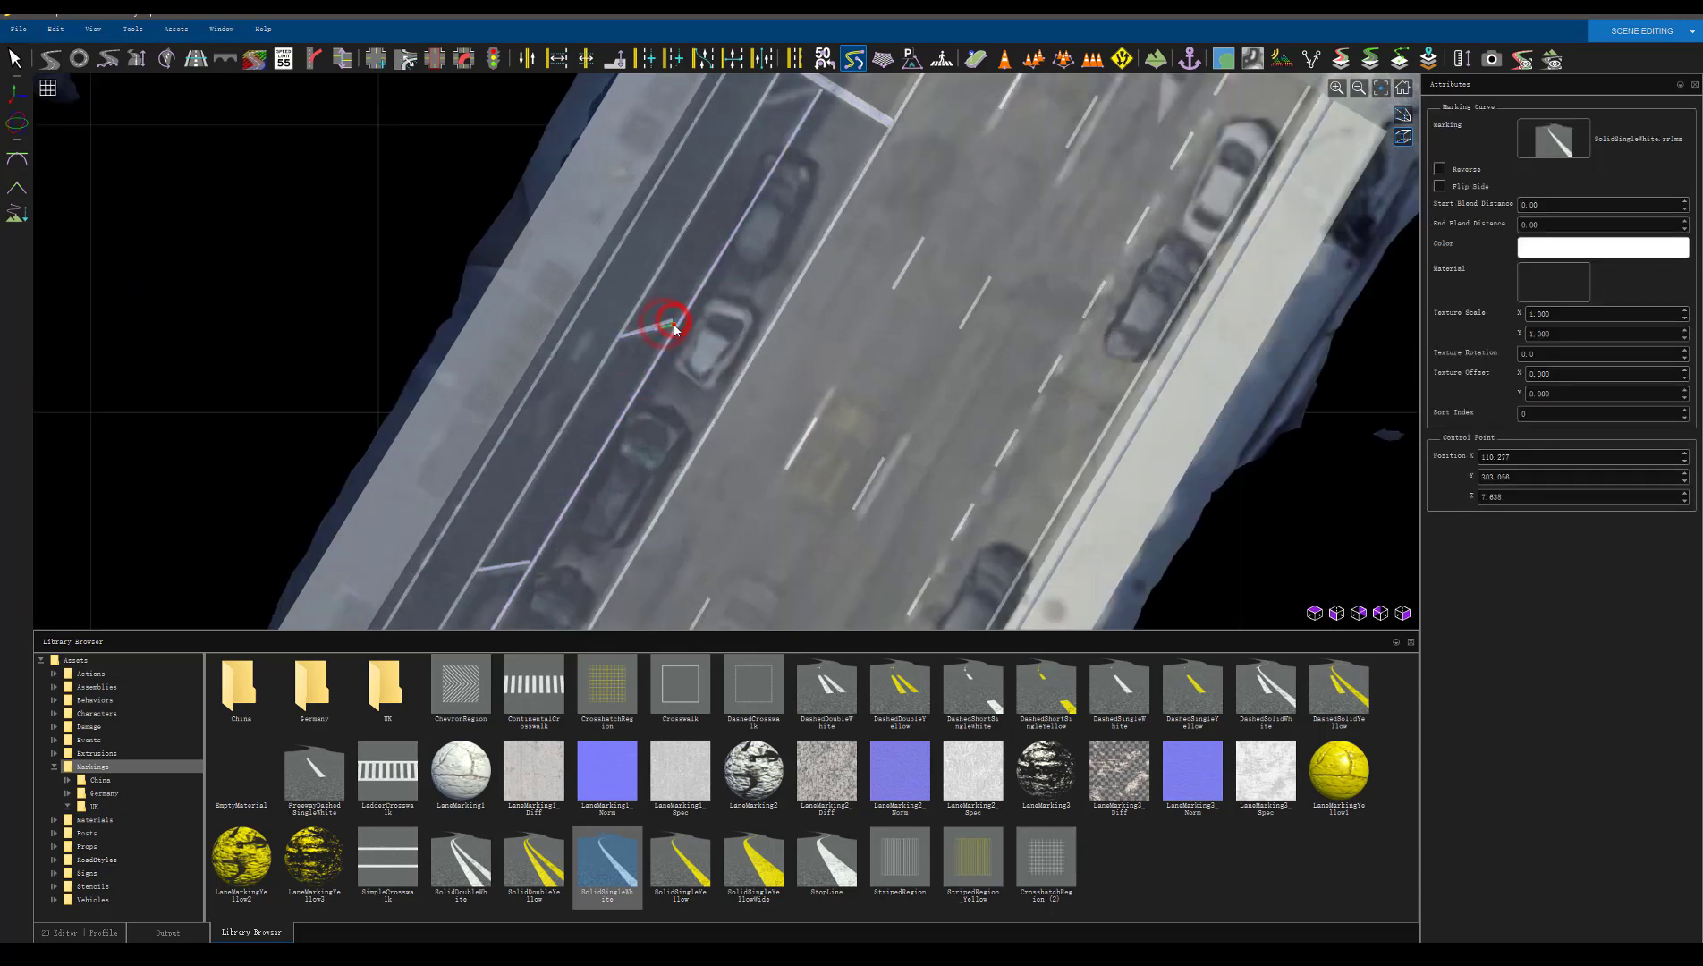
Draw a short slanted SolidSingleWhite line across the buffer strip just below the stop line, ending on the long curve
scroll(674, 329, "down", 3)
scroll(721, 222, "up", 3)
left_click(703, 220)
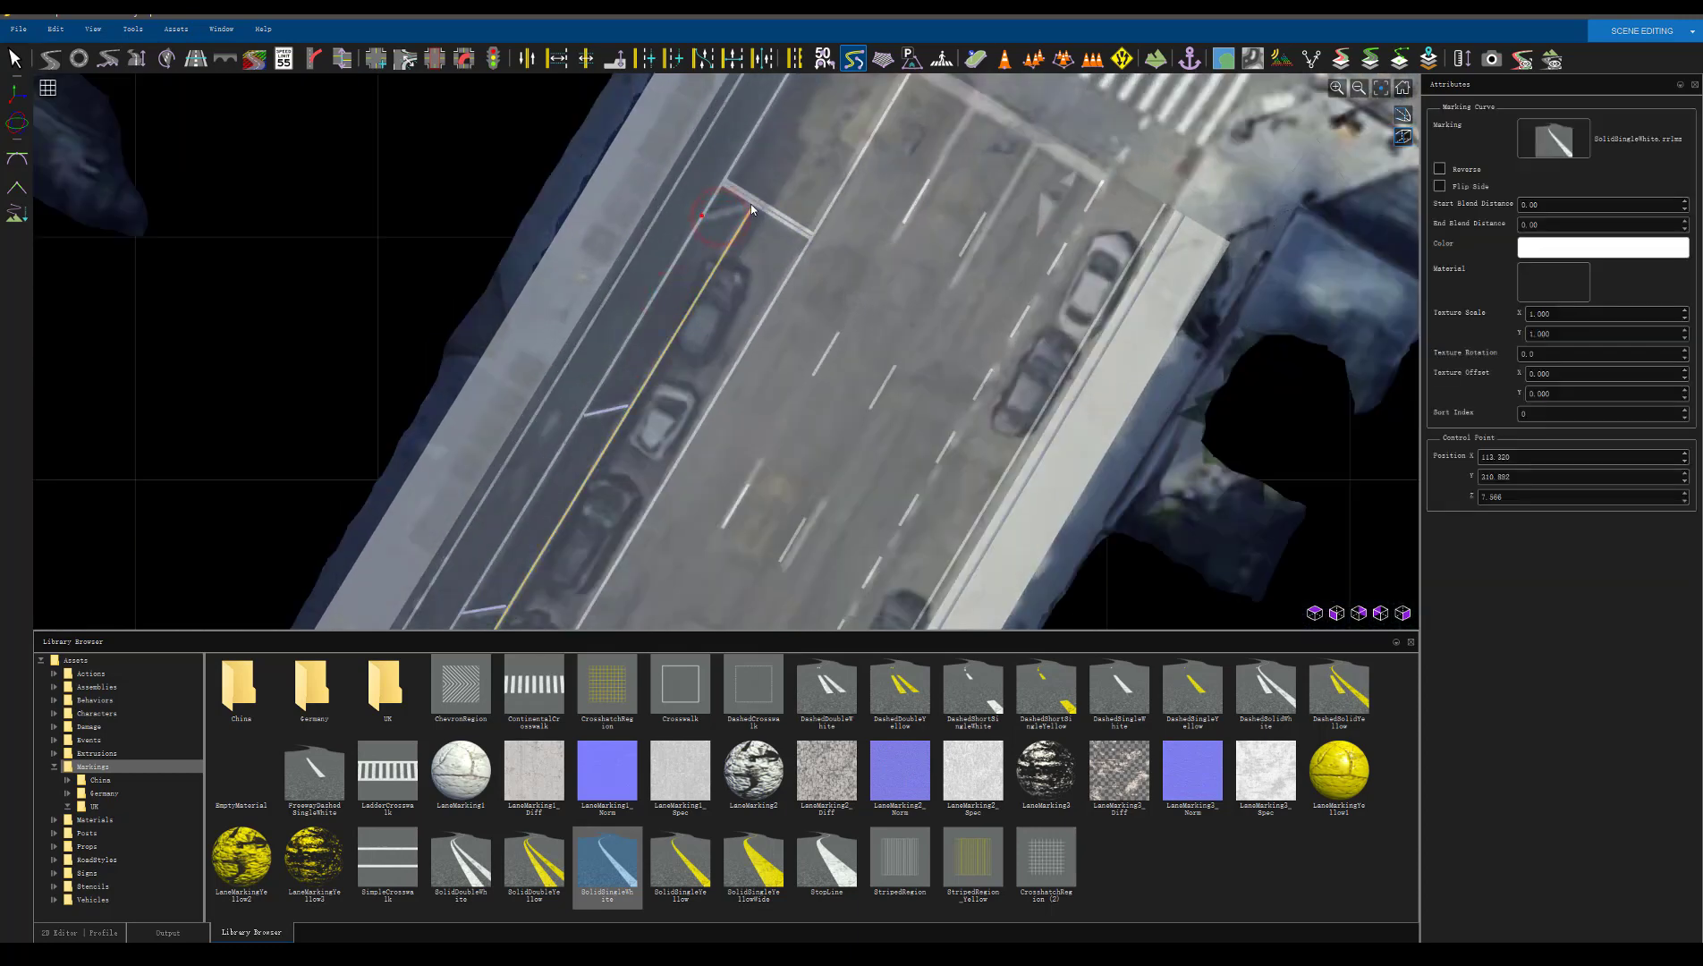
left_click_drag(752, 208, 755, 206)
left_click(739, 268)
Draw a SolidSingleWhite line branching from the long curve near its southwest end towards the crosswalk, forming the painted V shape
scroll(738, 278, "down", 3)
scroll(562, 604, "up", 3)
middle_click_drag(563, 604, 573, 513)
left_click(559, 431)
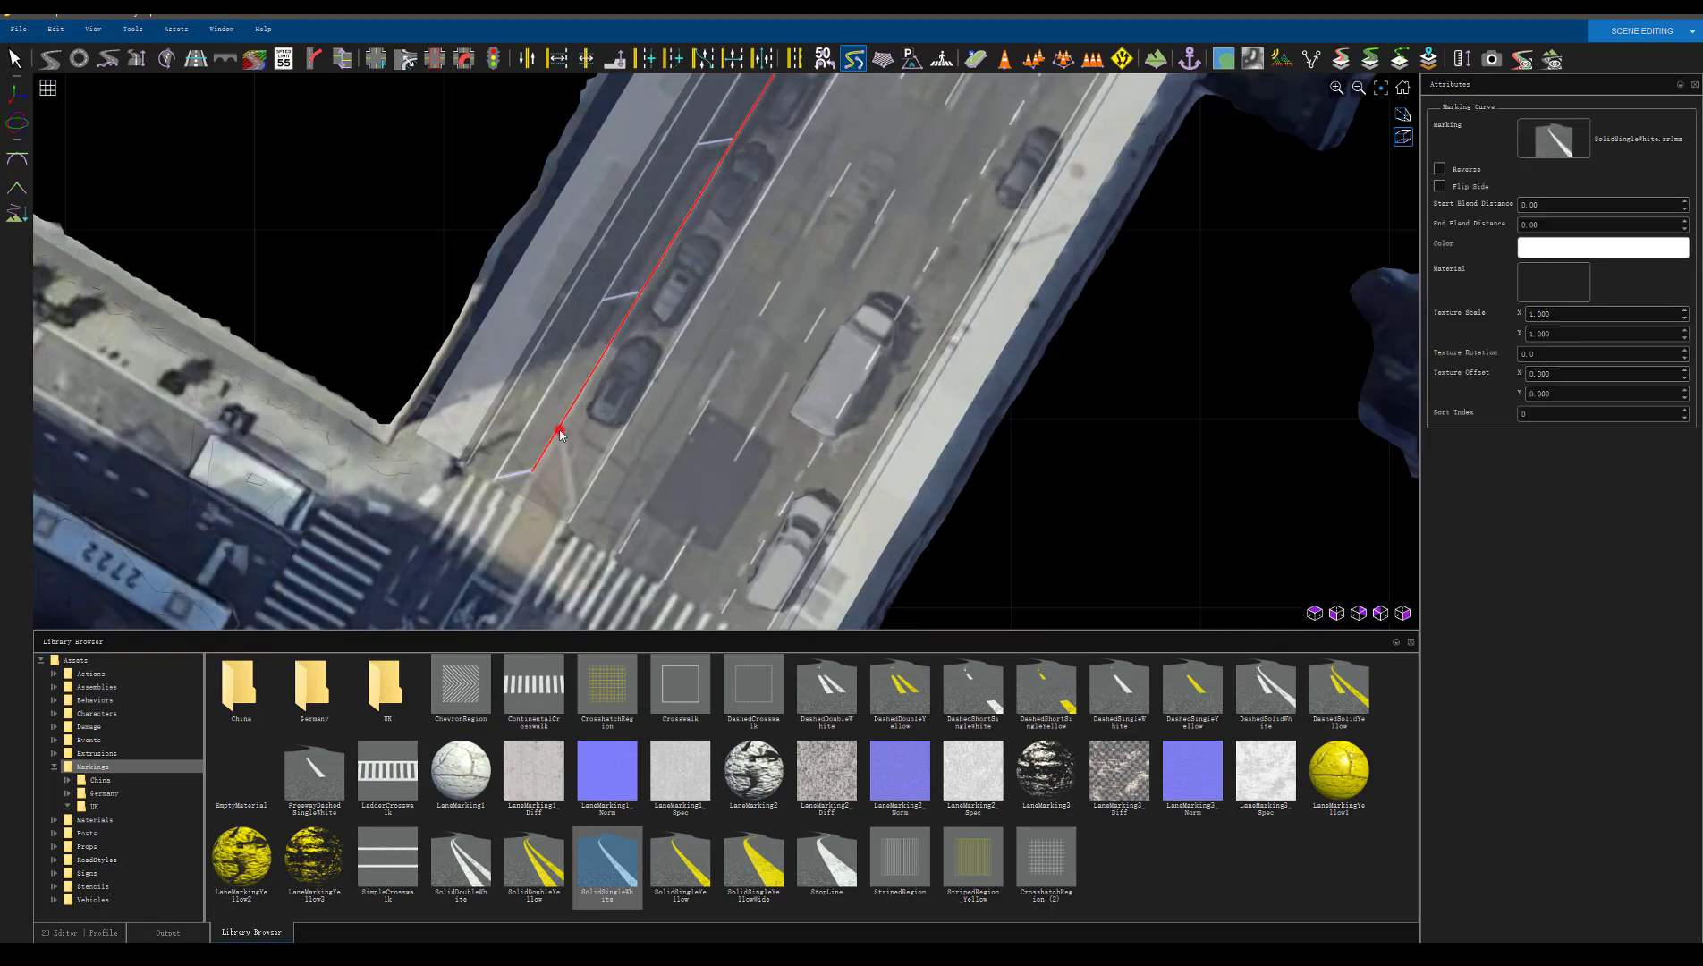
left_click(563, 445)
right_click(572, 506)
left_click(559, 436)
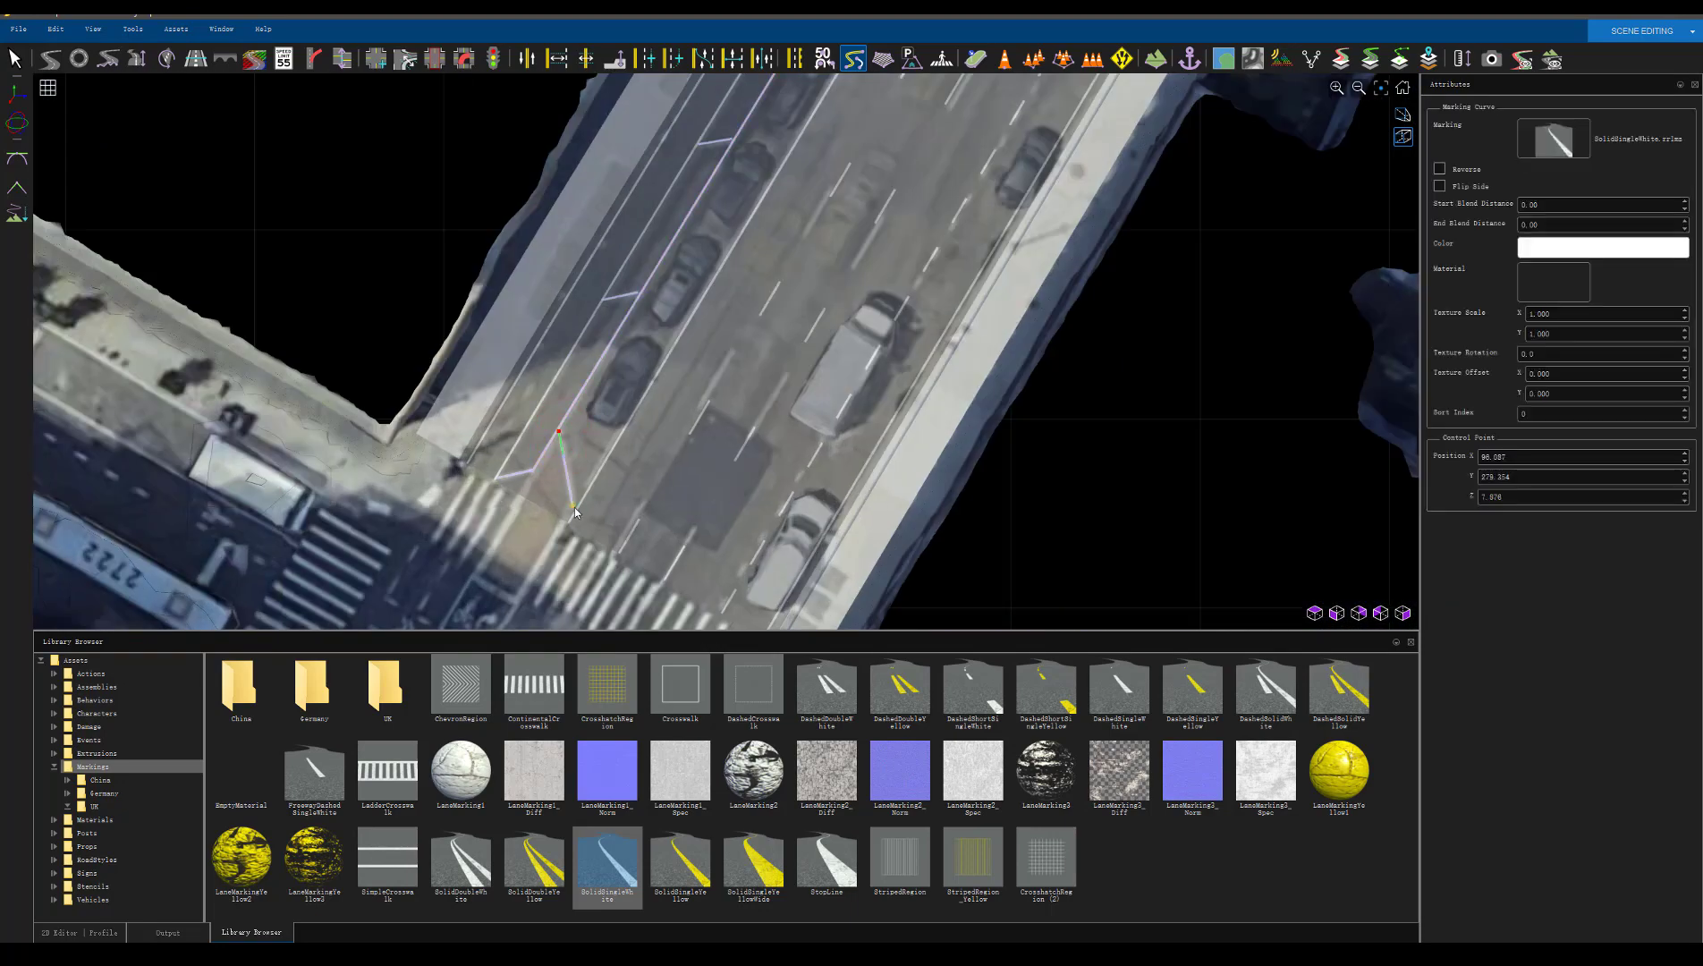
left_click(573, 507)
left_click(534, 465)
Create a straight road about 50 m long on the next avenue block to the southwest, running between its two crosswalks
scroll(519, 496, "down", 5)
scroll(730, 261, "up", 3)
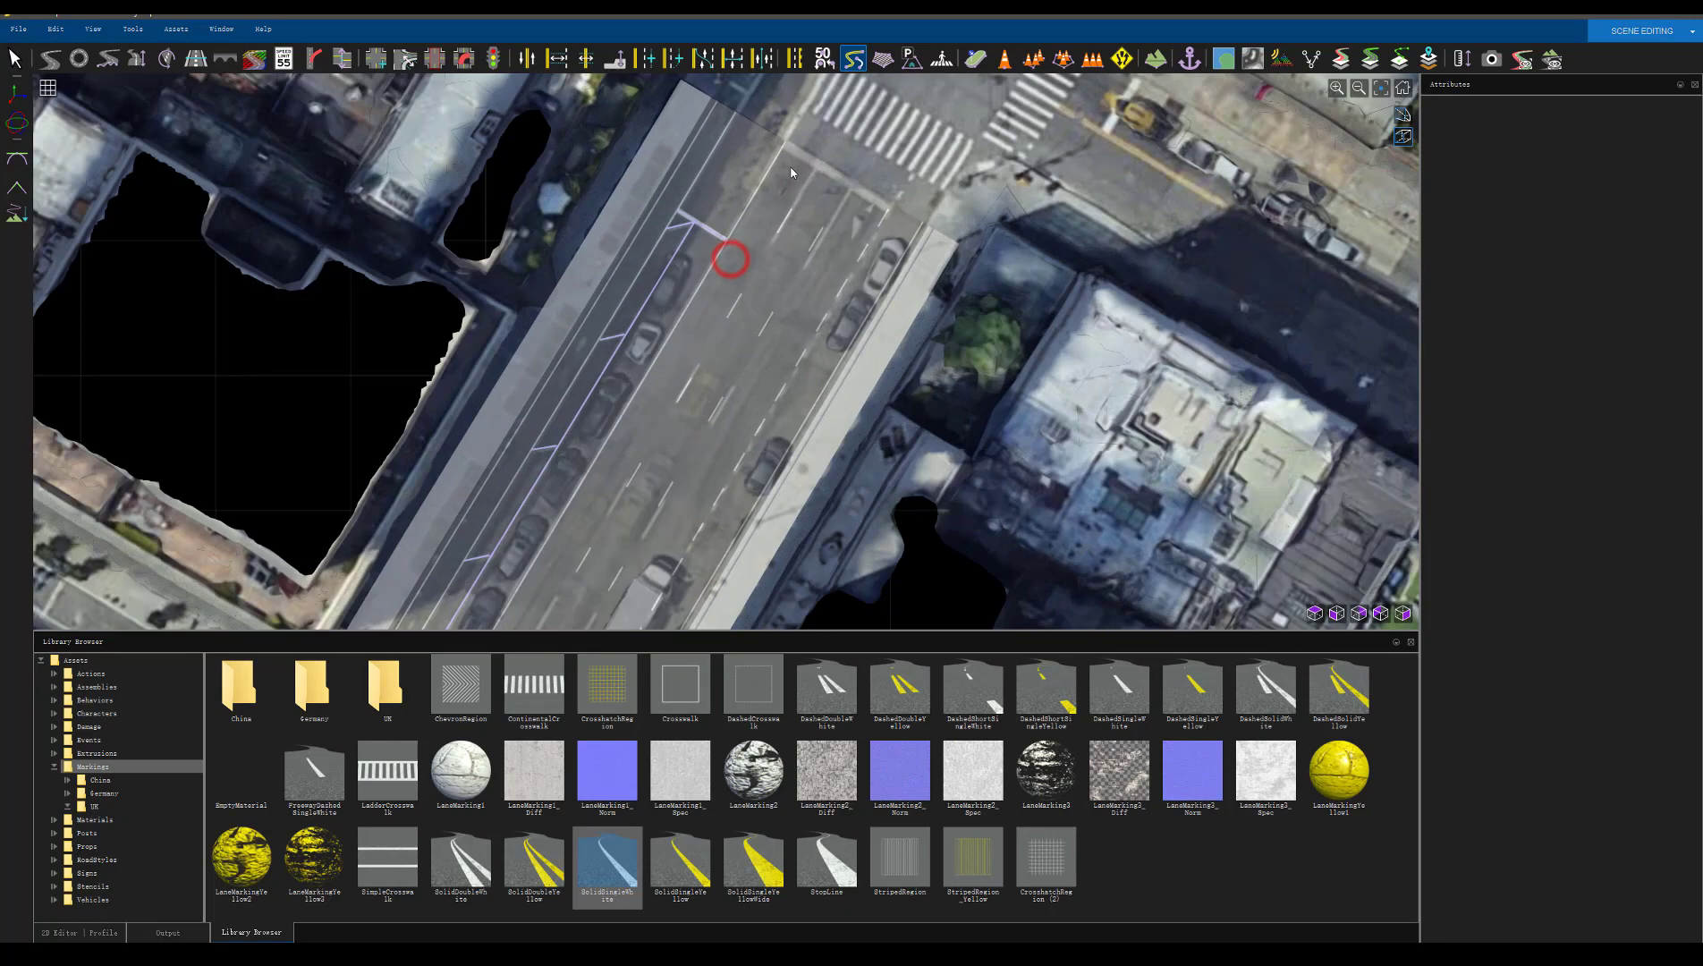
scroll(636, 481, "down", 4)
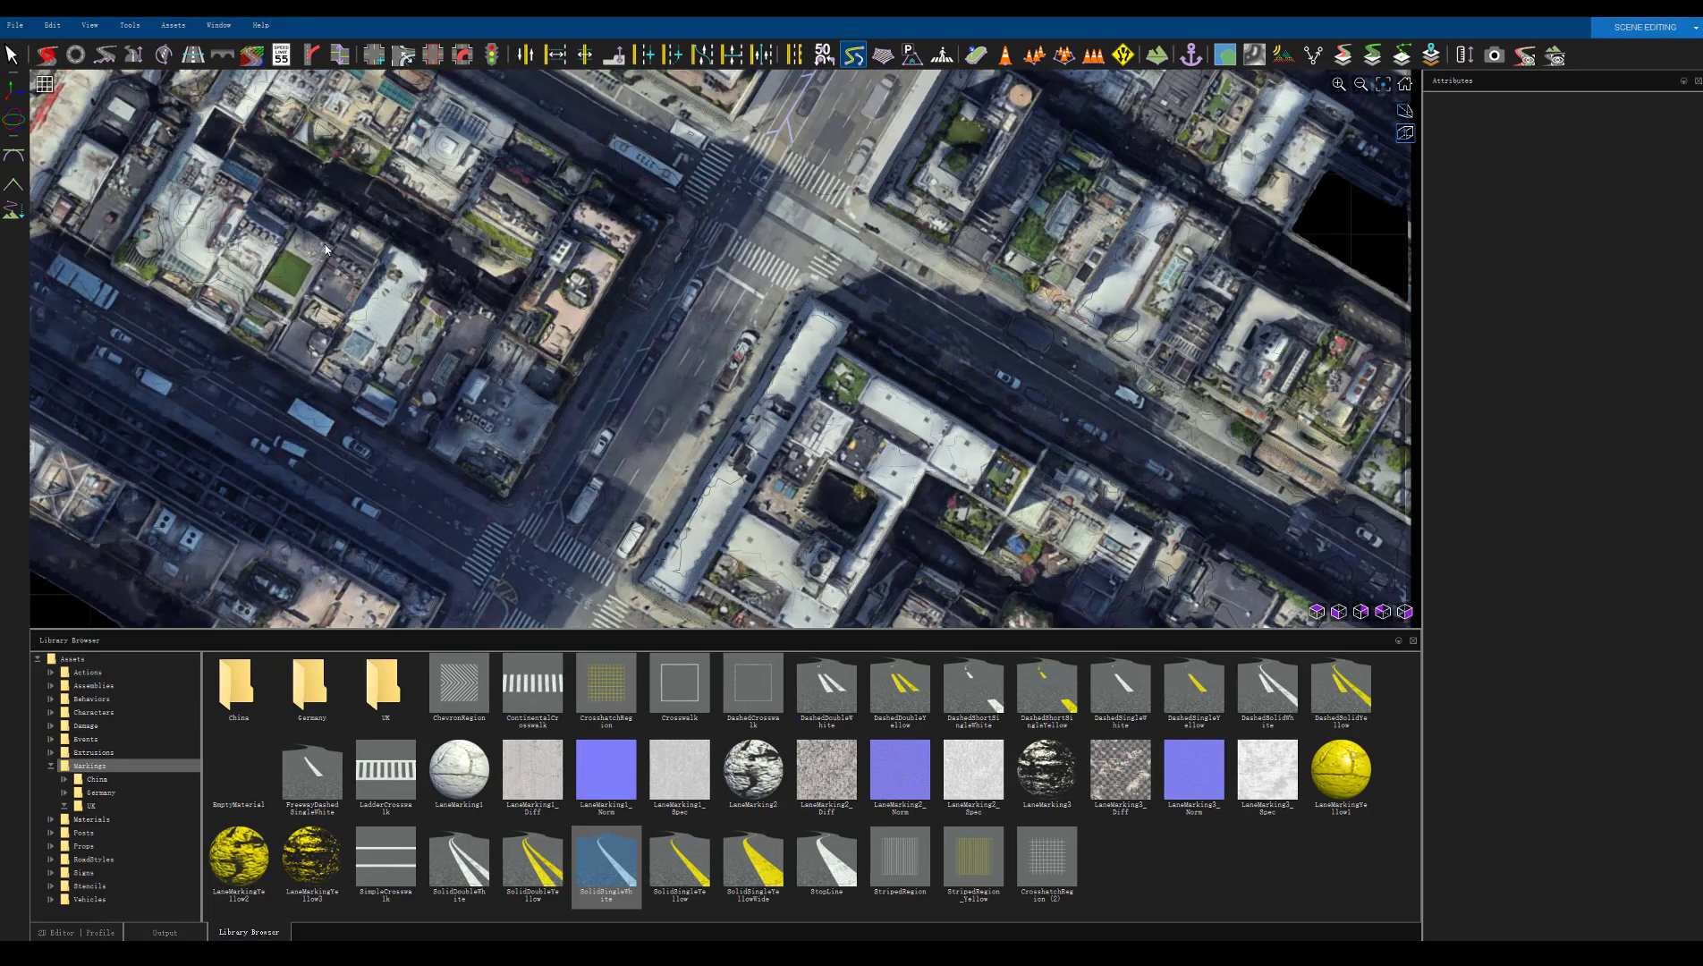
left_click(47, 55)
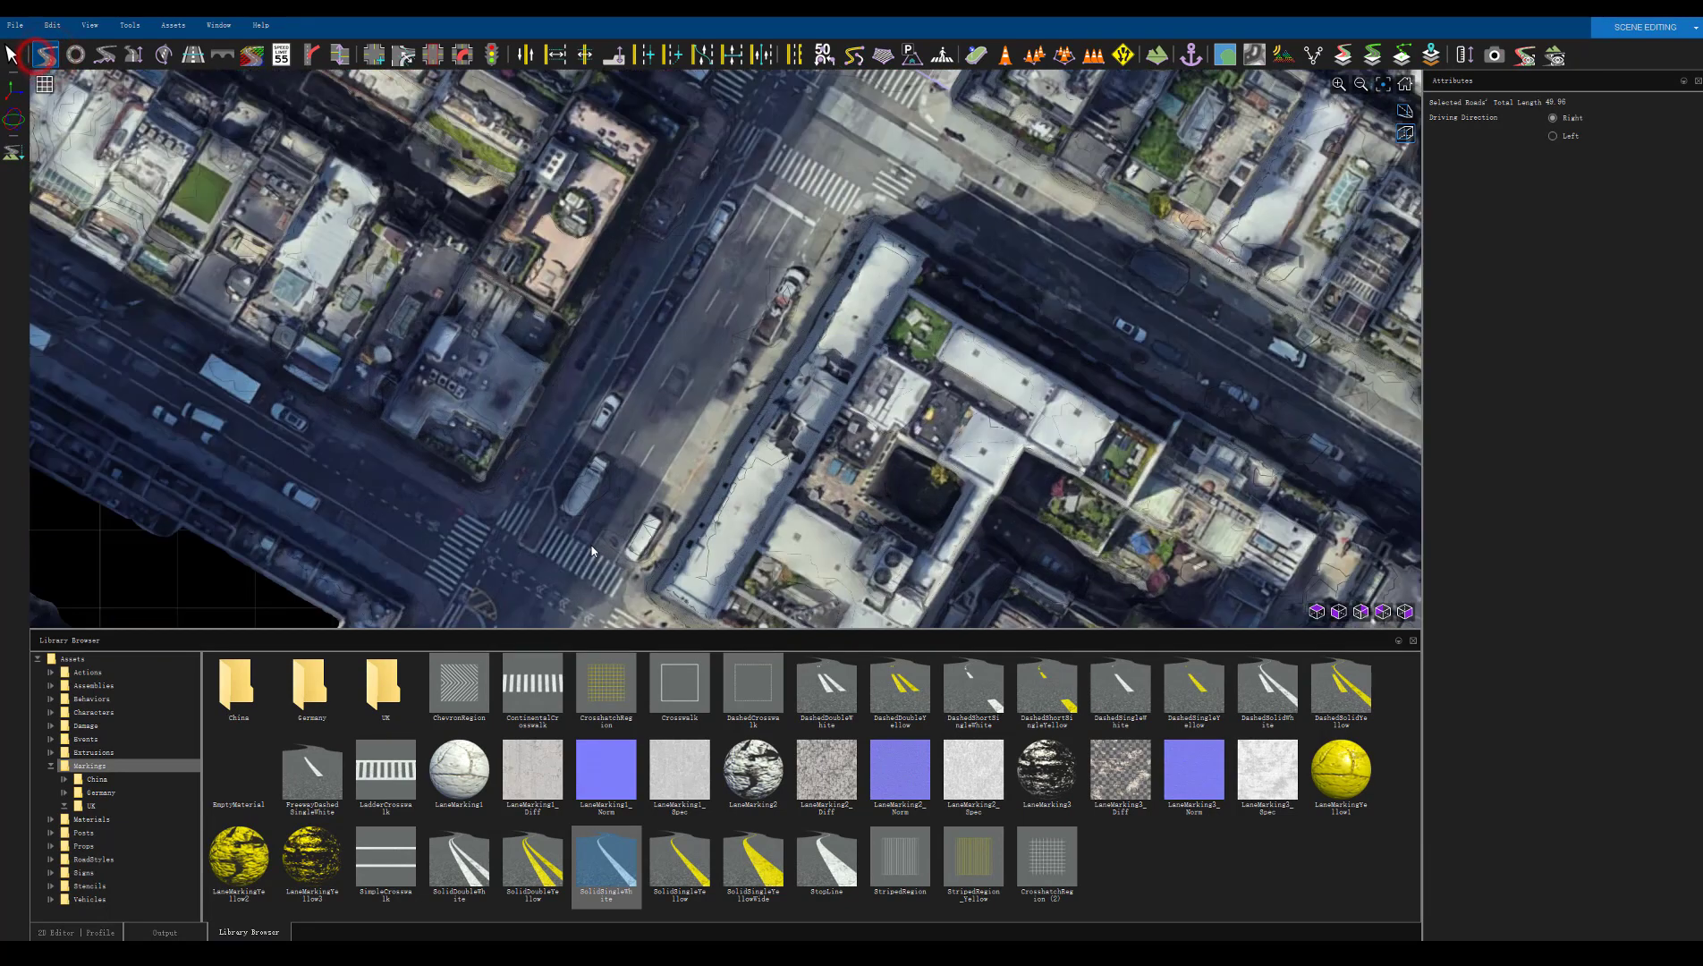
left_click(590, 543)
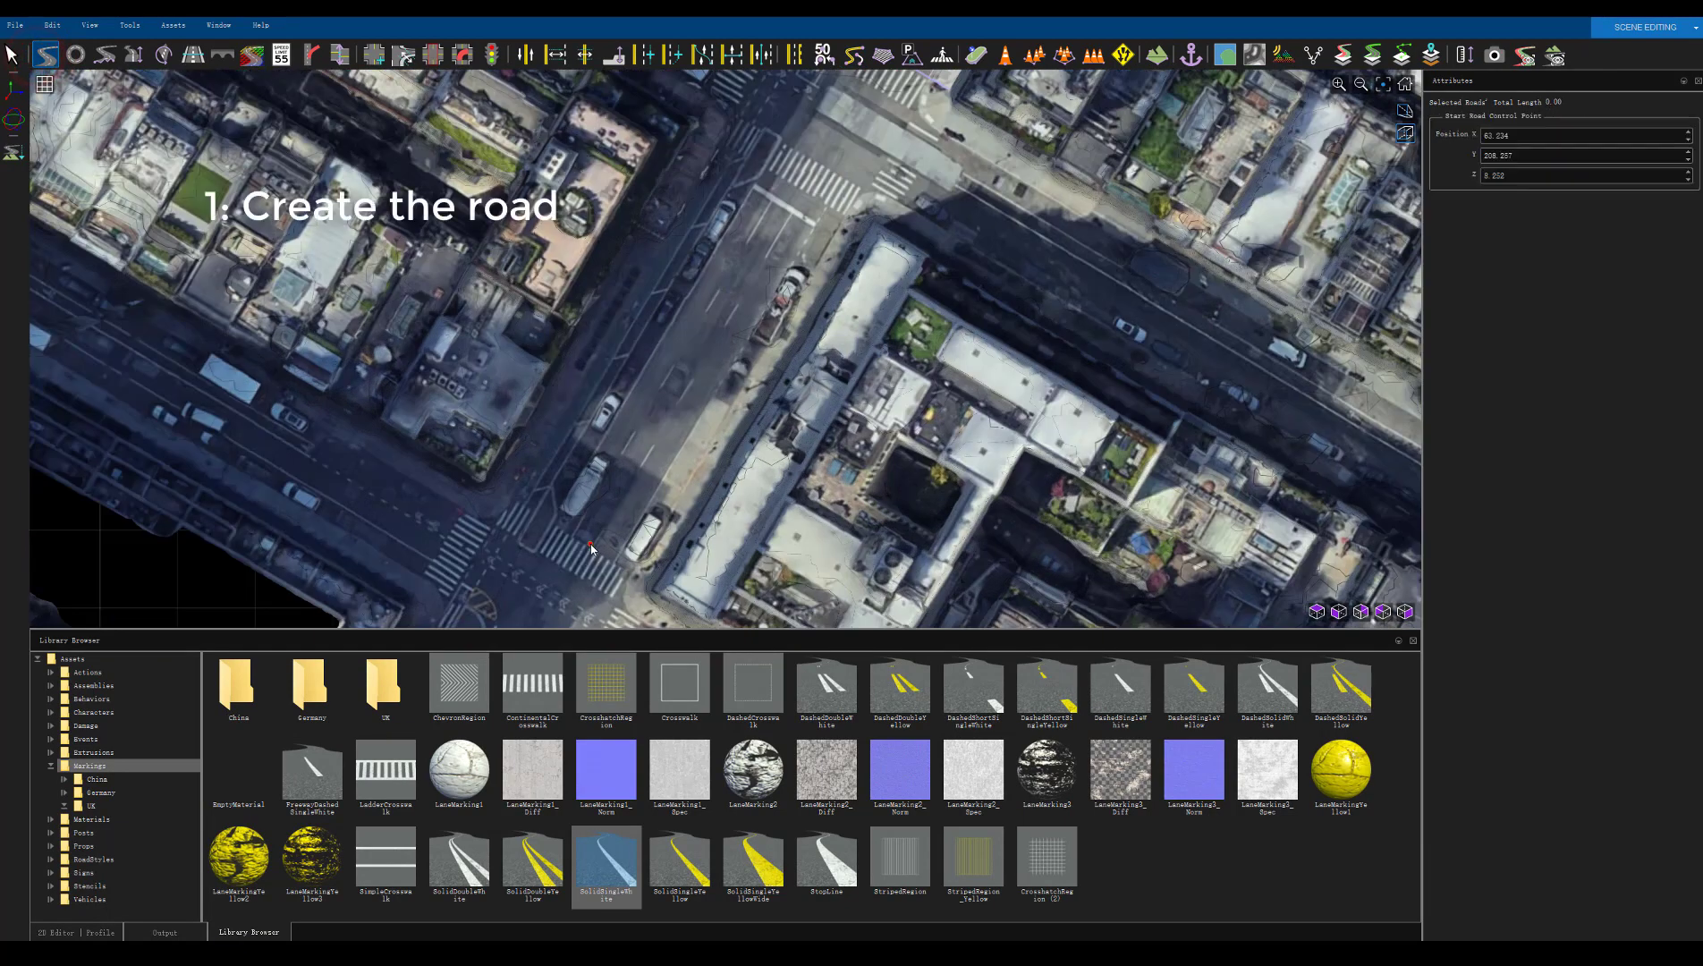
left_click(789, 212)
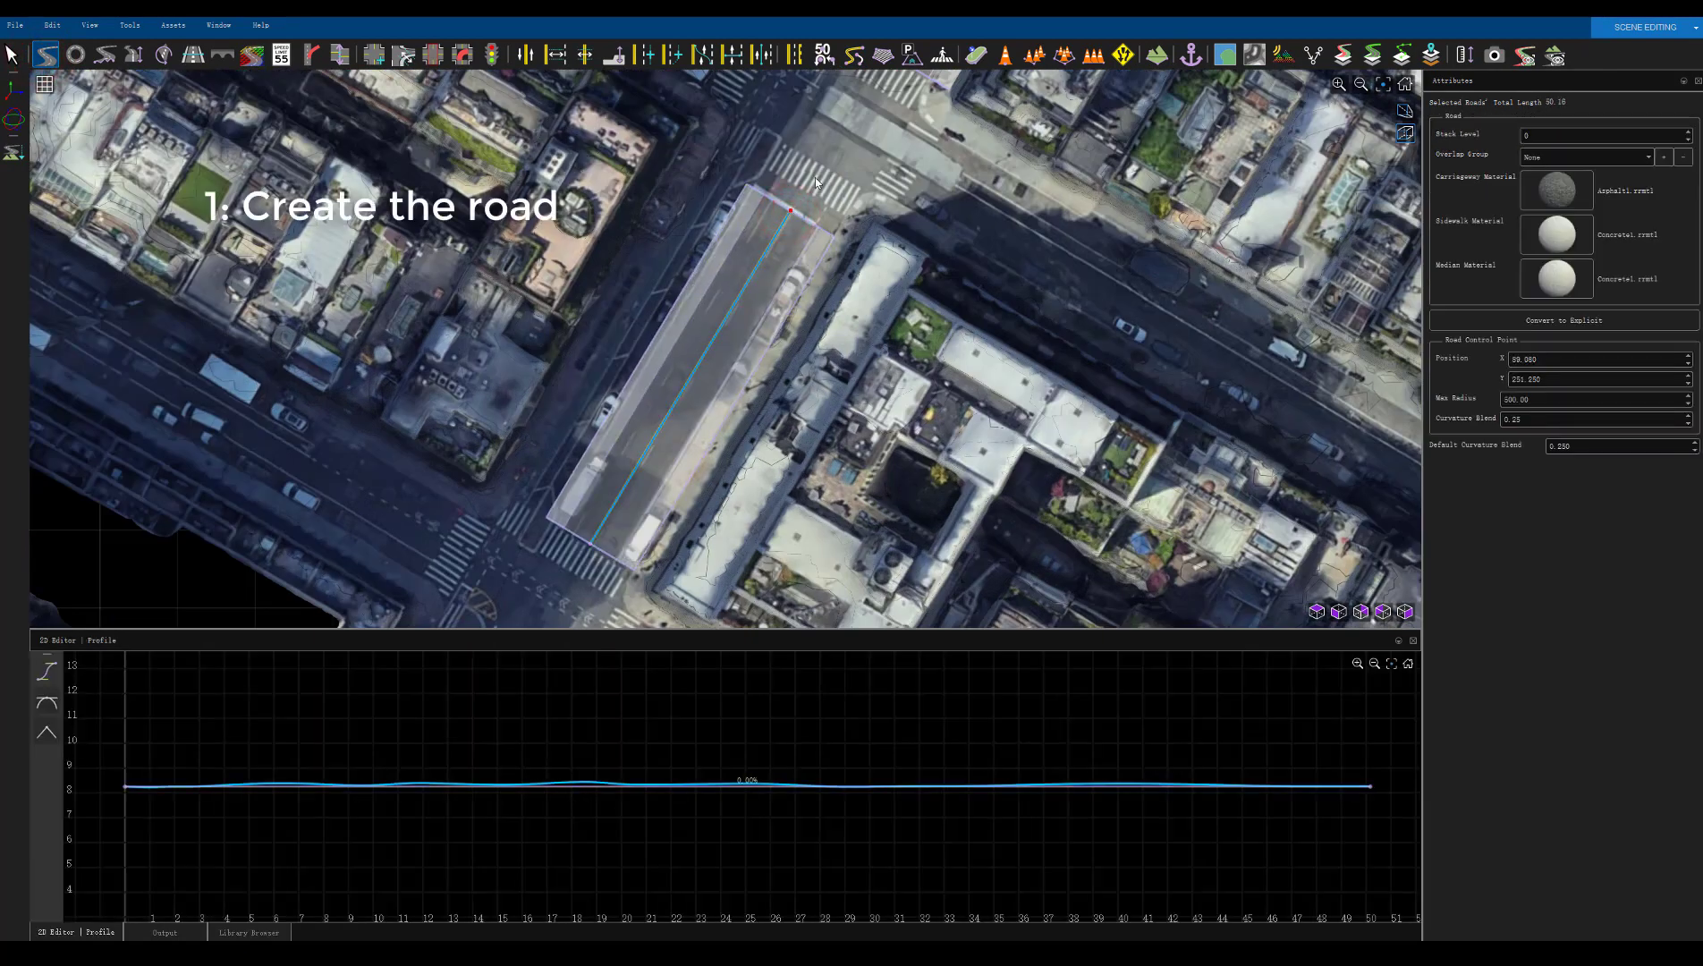
Add extra lanes to the new road, including parking and biking lanes, following the aerial imagery
scroll(774, 201, "up", 2)
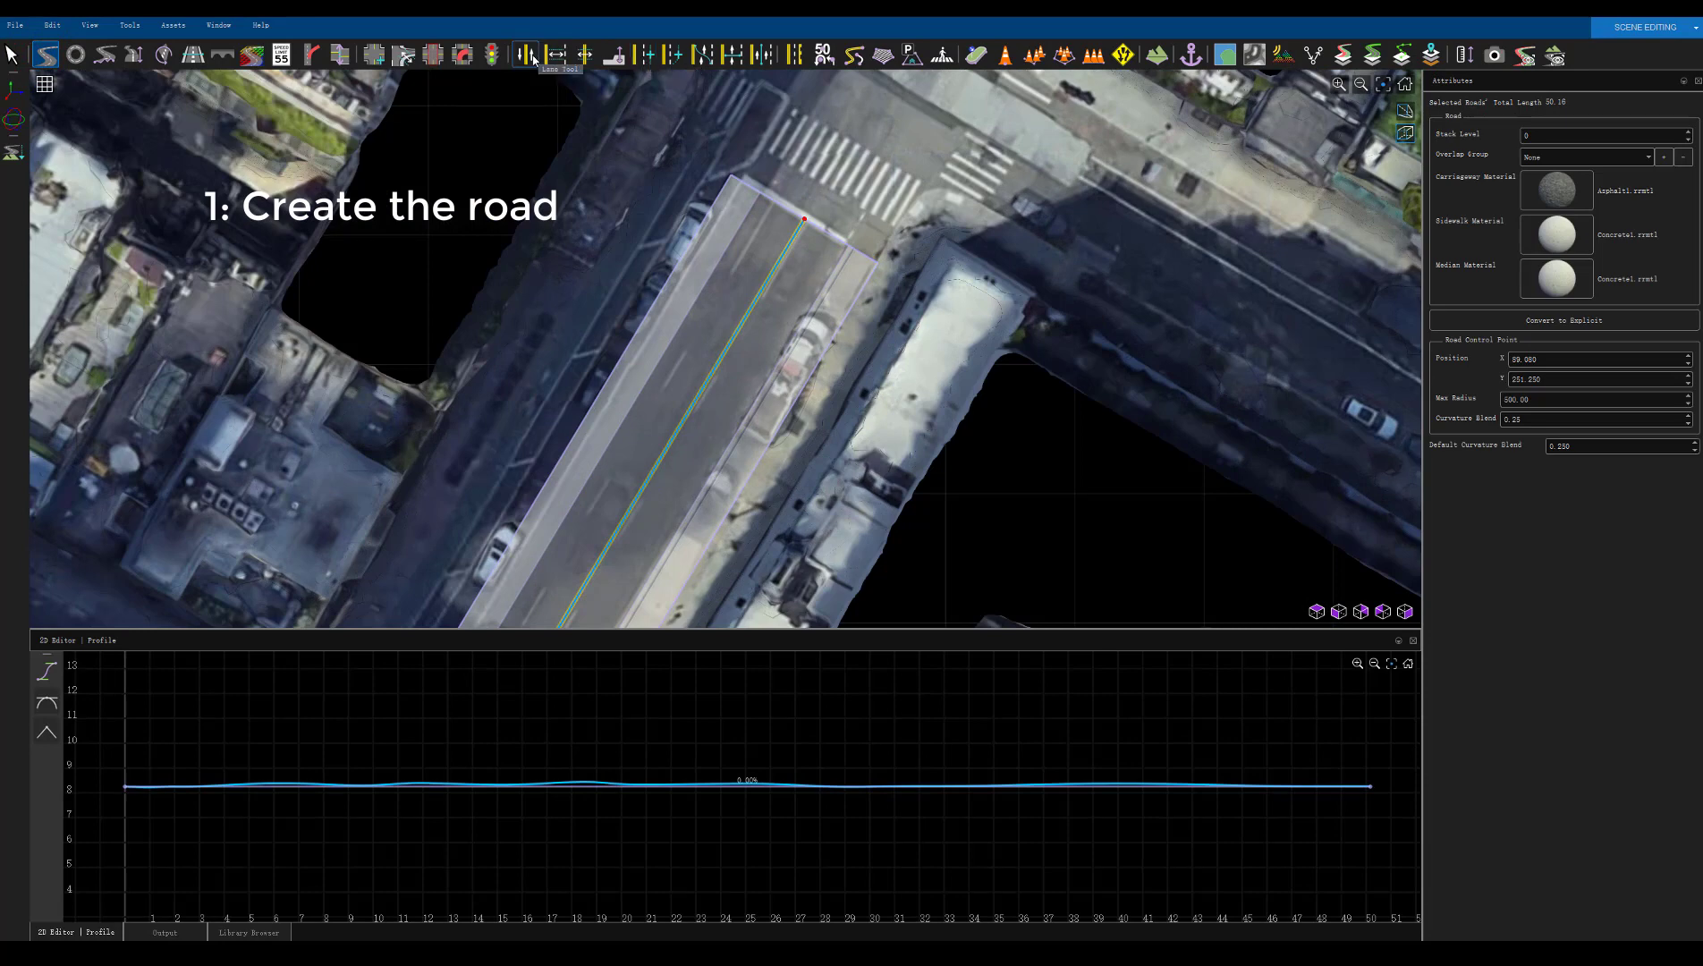
left_click(644, 55)
left_click_drag(762, 222, 766, 233)
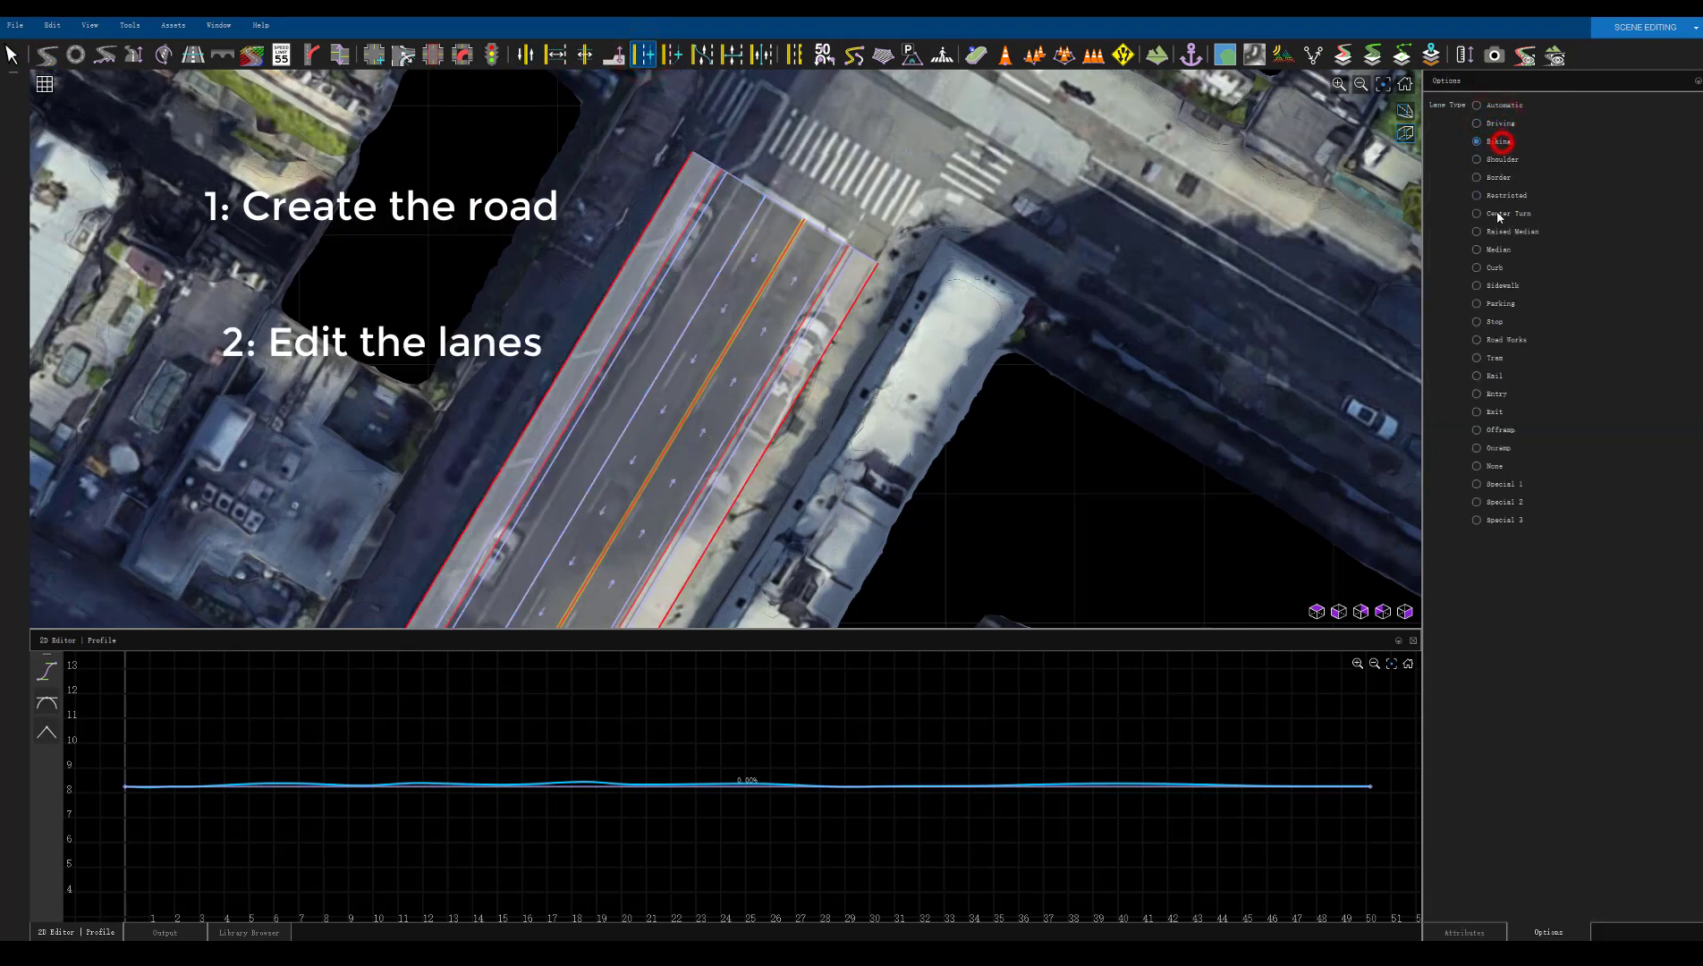
left_click(1500, 303)
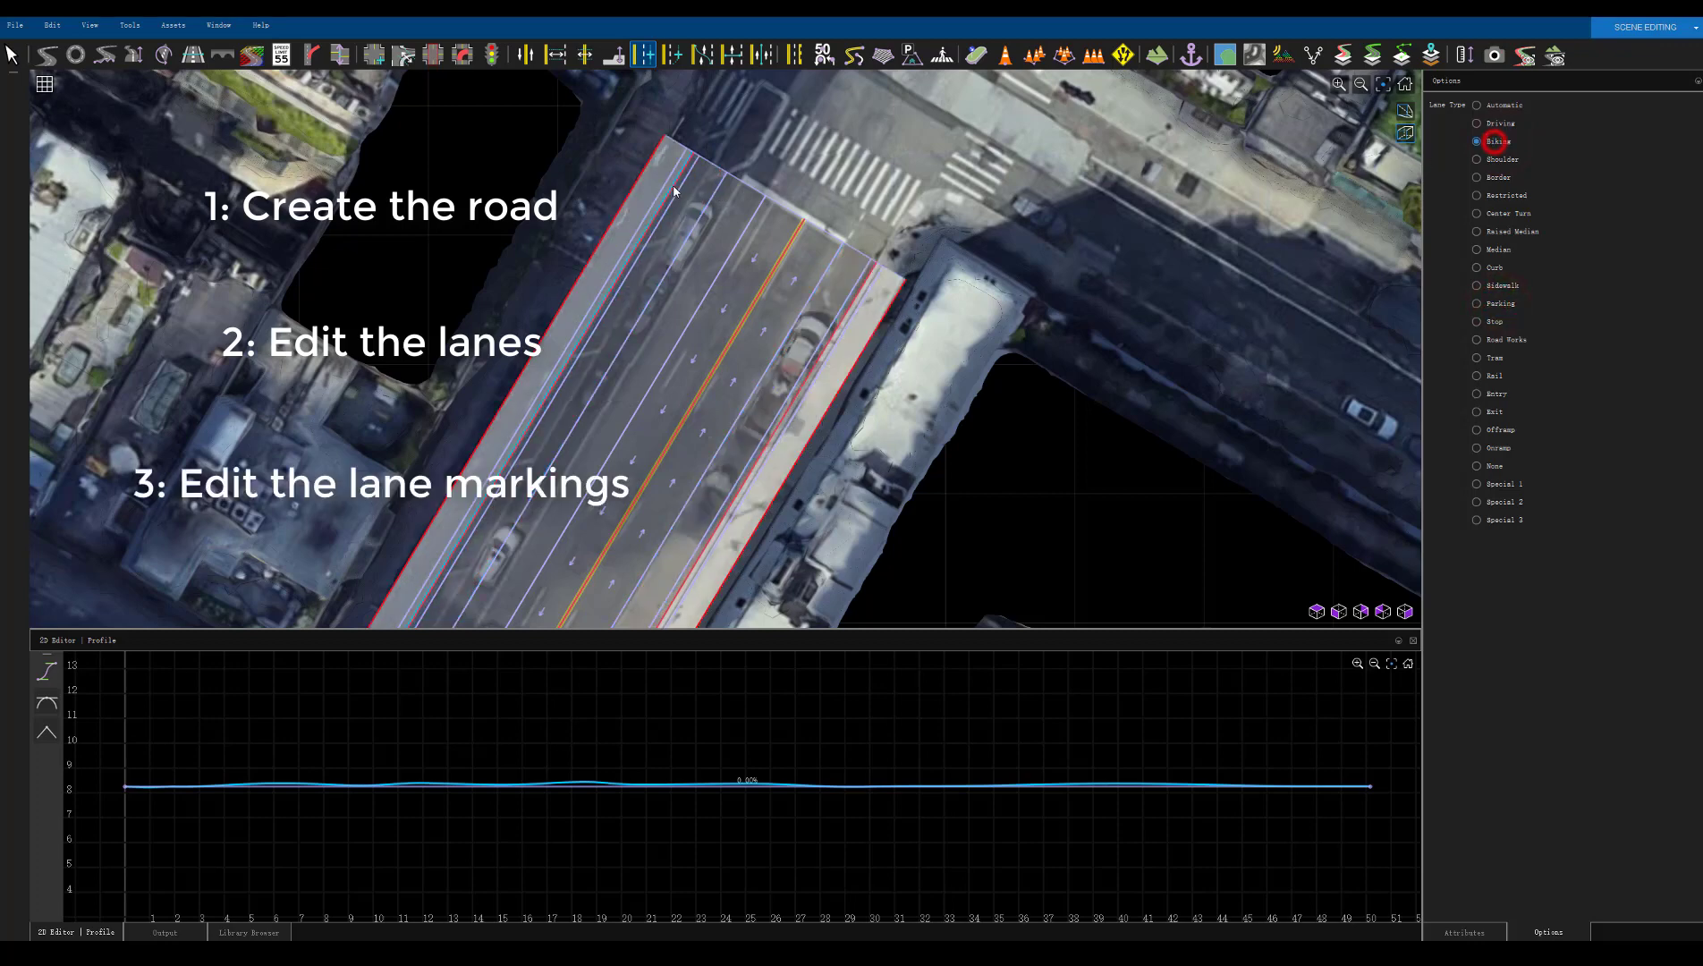
Adjust the lane widths at the northeast end of the new road so the boundaries follow the lines in the imagery
left_click(555, 56)
scroll(832, 250, "up", 2)
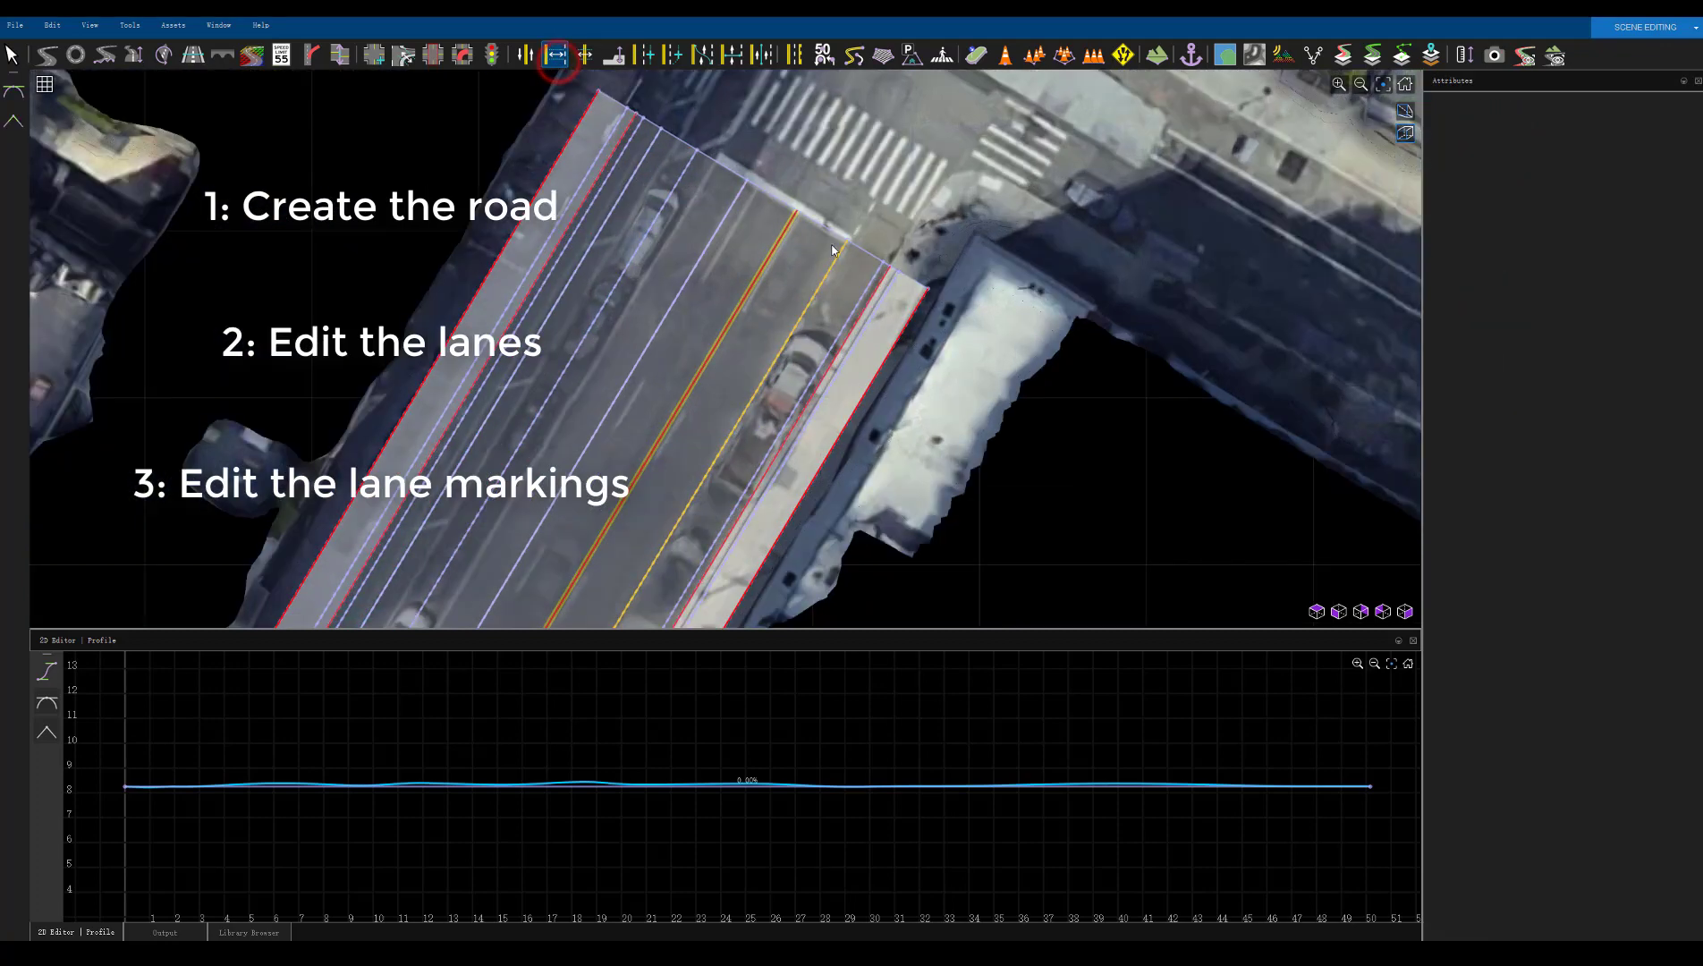
scroll(832, 246, "up", 1)
left_click_drag(852, 237, 855, 241)
left_click_drag(721, 161, 595, 105)
scroll(602, 94, "down", 3)
scroll(602, 99, "up", 4)
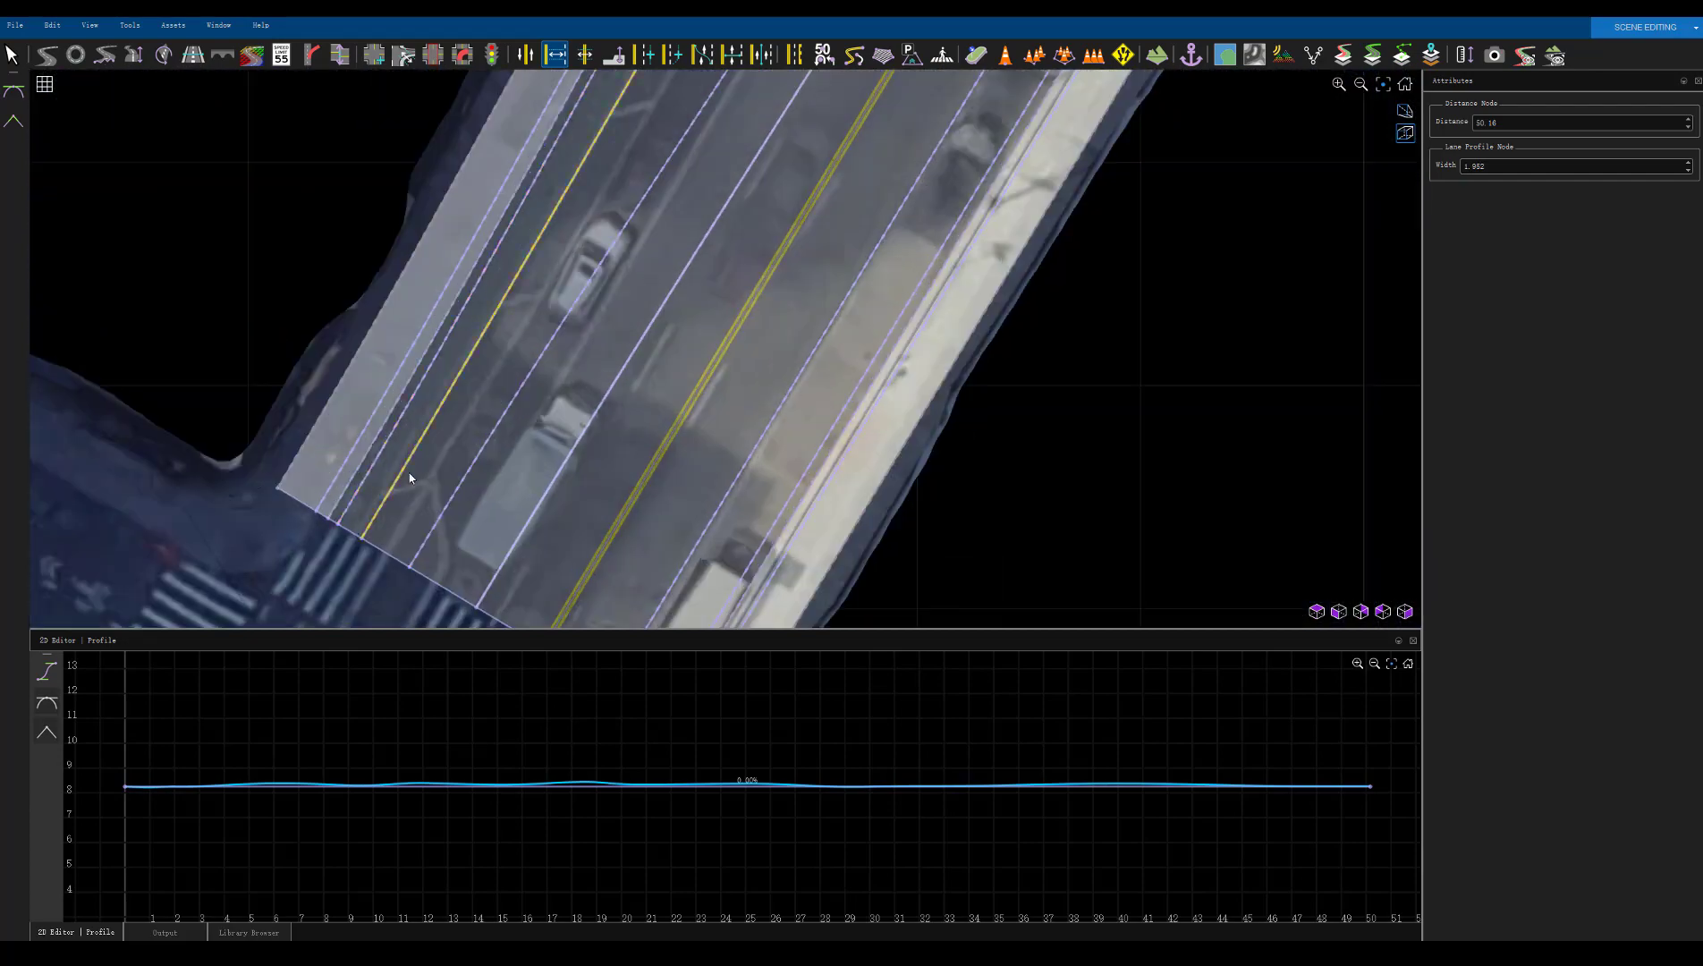
Adjust the lane widths at the road's southwest crosswalk end, out to the narrow lanes beside the northwest sidewalk
left_click(498, 516)
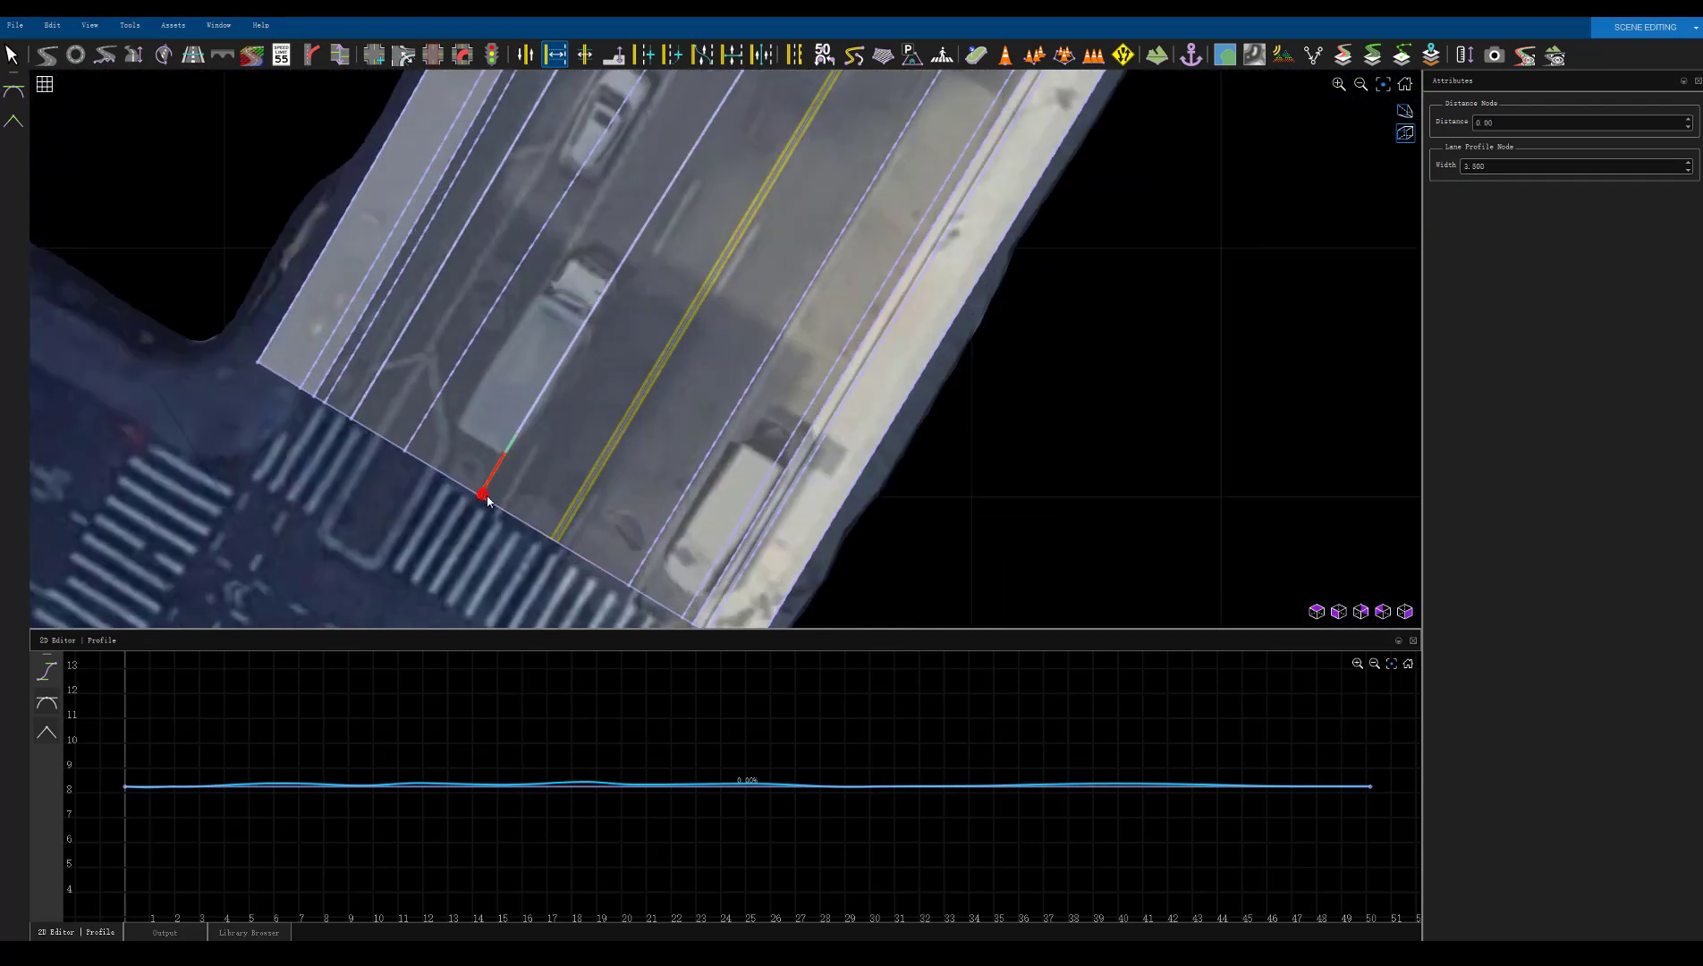
left_click_drag(487, 501, 317, 399)
scroll(317, 400, "down", 5)
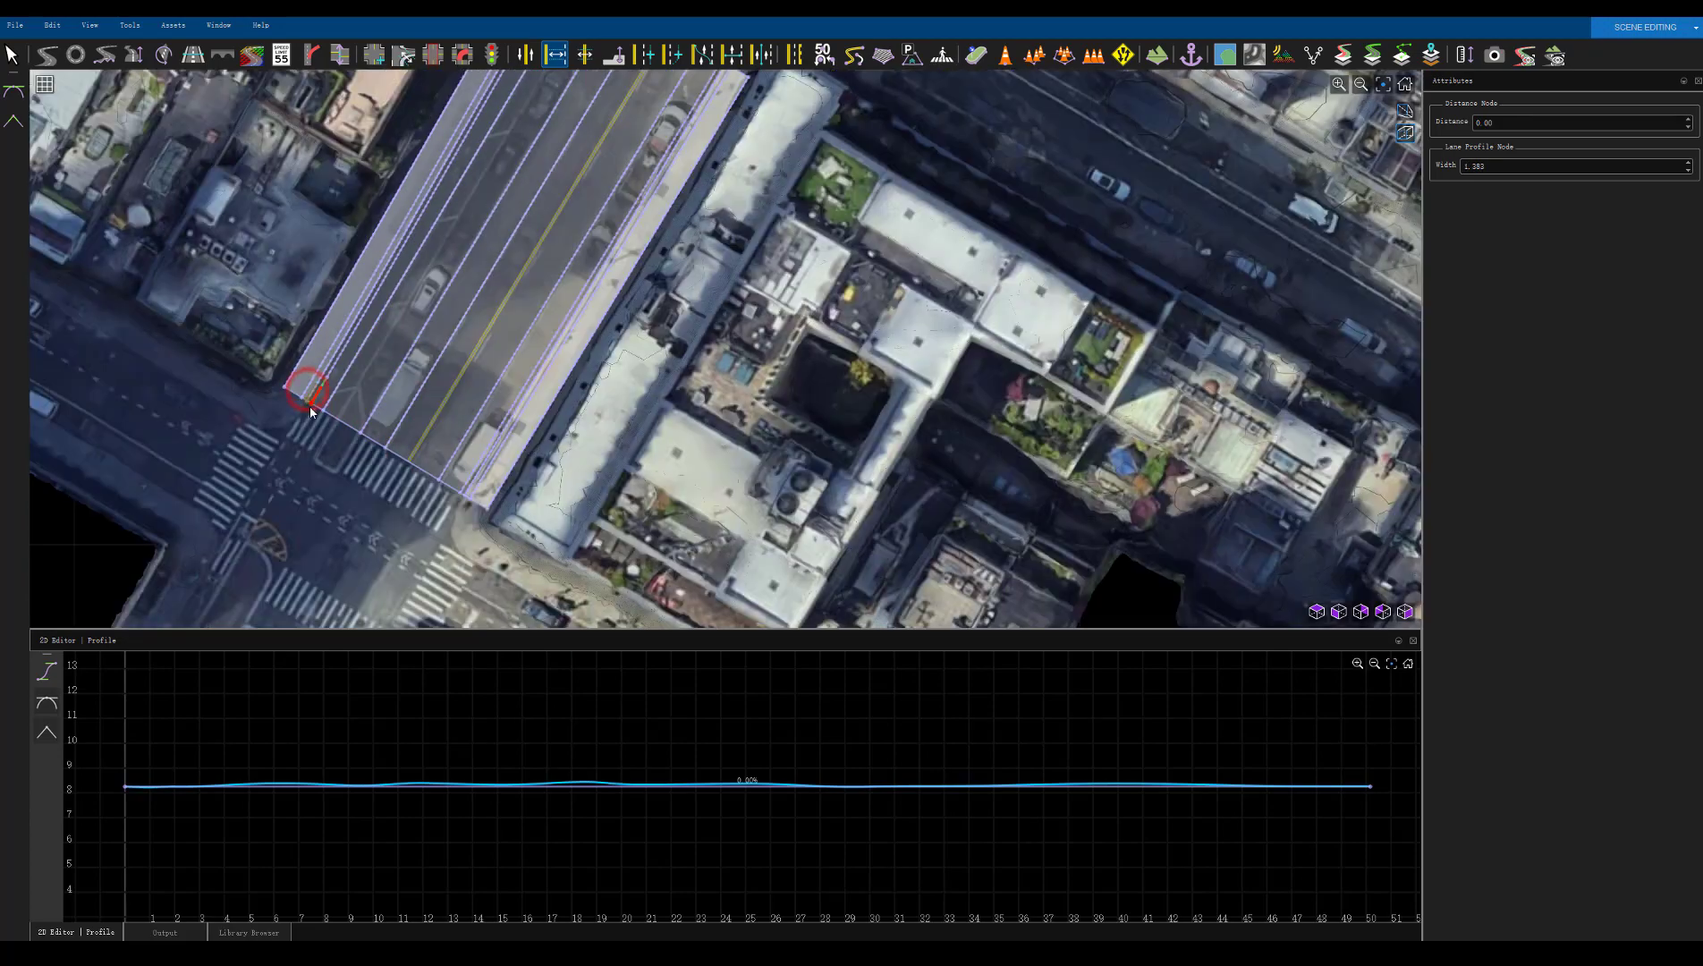
scroll(431, 309, "up", 3)
middle_click_drag(550, 198, 543, 300)
scroll(542, 300, "down", 3)
scroll(500, 509, "up", 6)
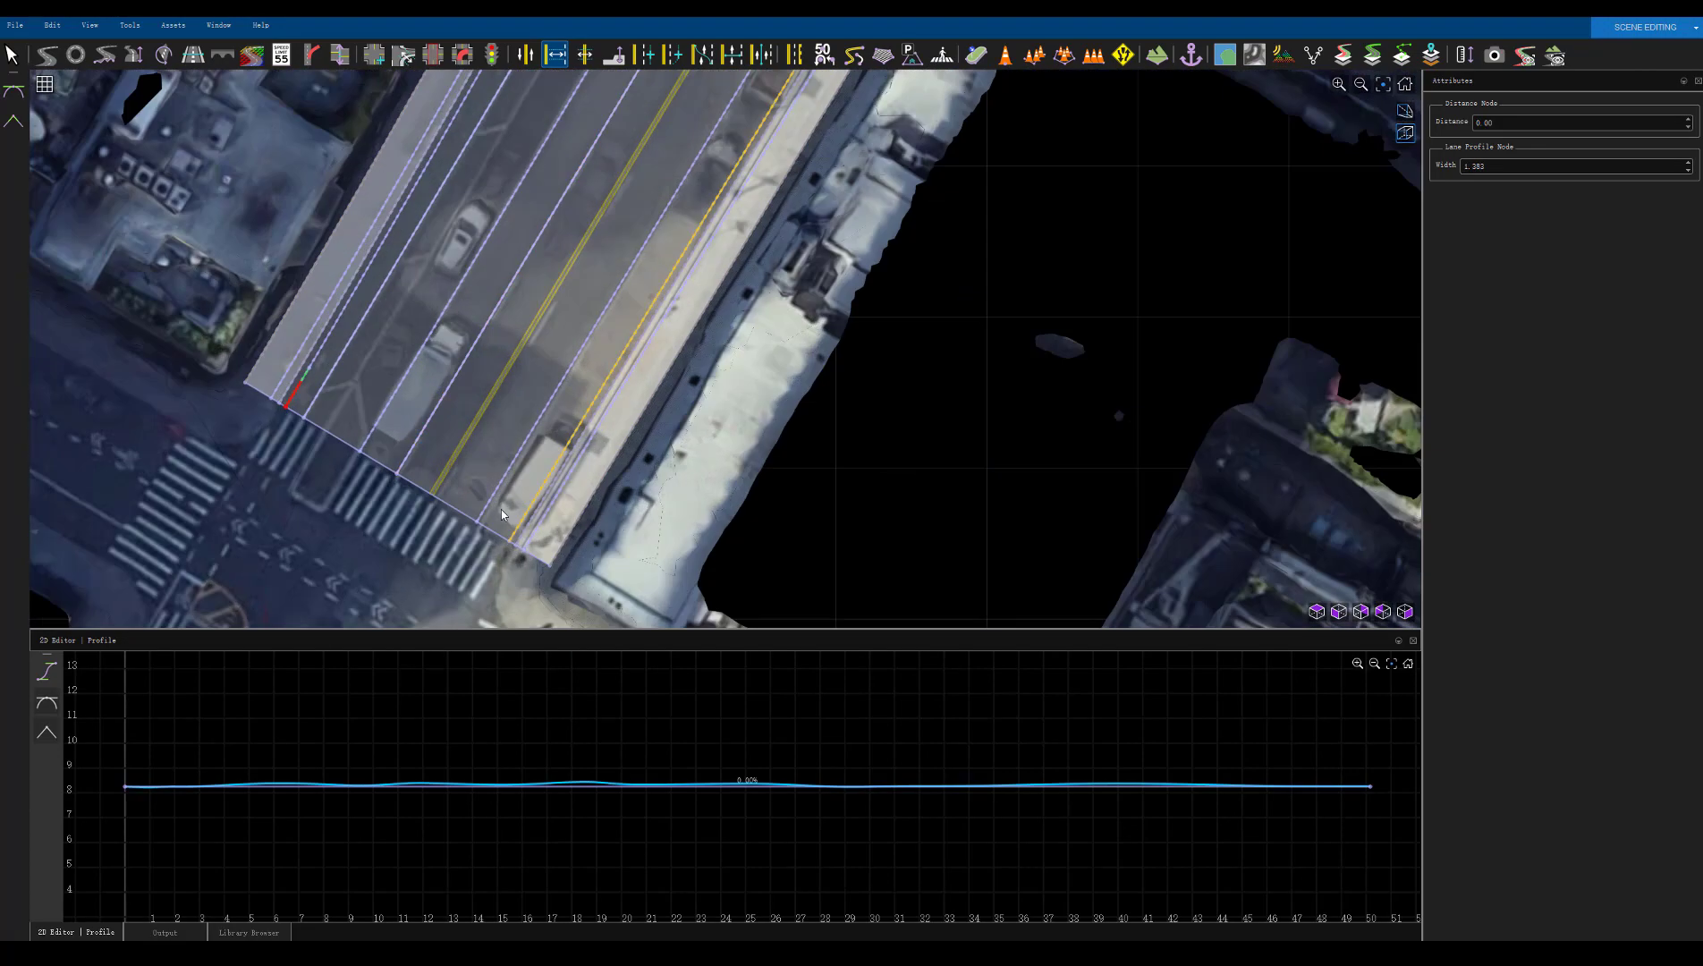
Adjust the width of the southeast parking lane at both road ends to match the curb in the imagery
left_click_drag(510, 542, 500, 513)
scroll(500, 517, "down", 6)
scroll(641, 291, "up", 3)
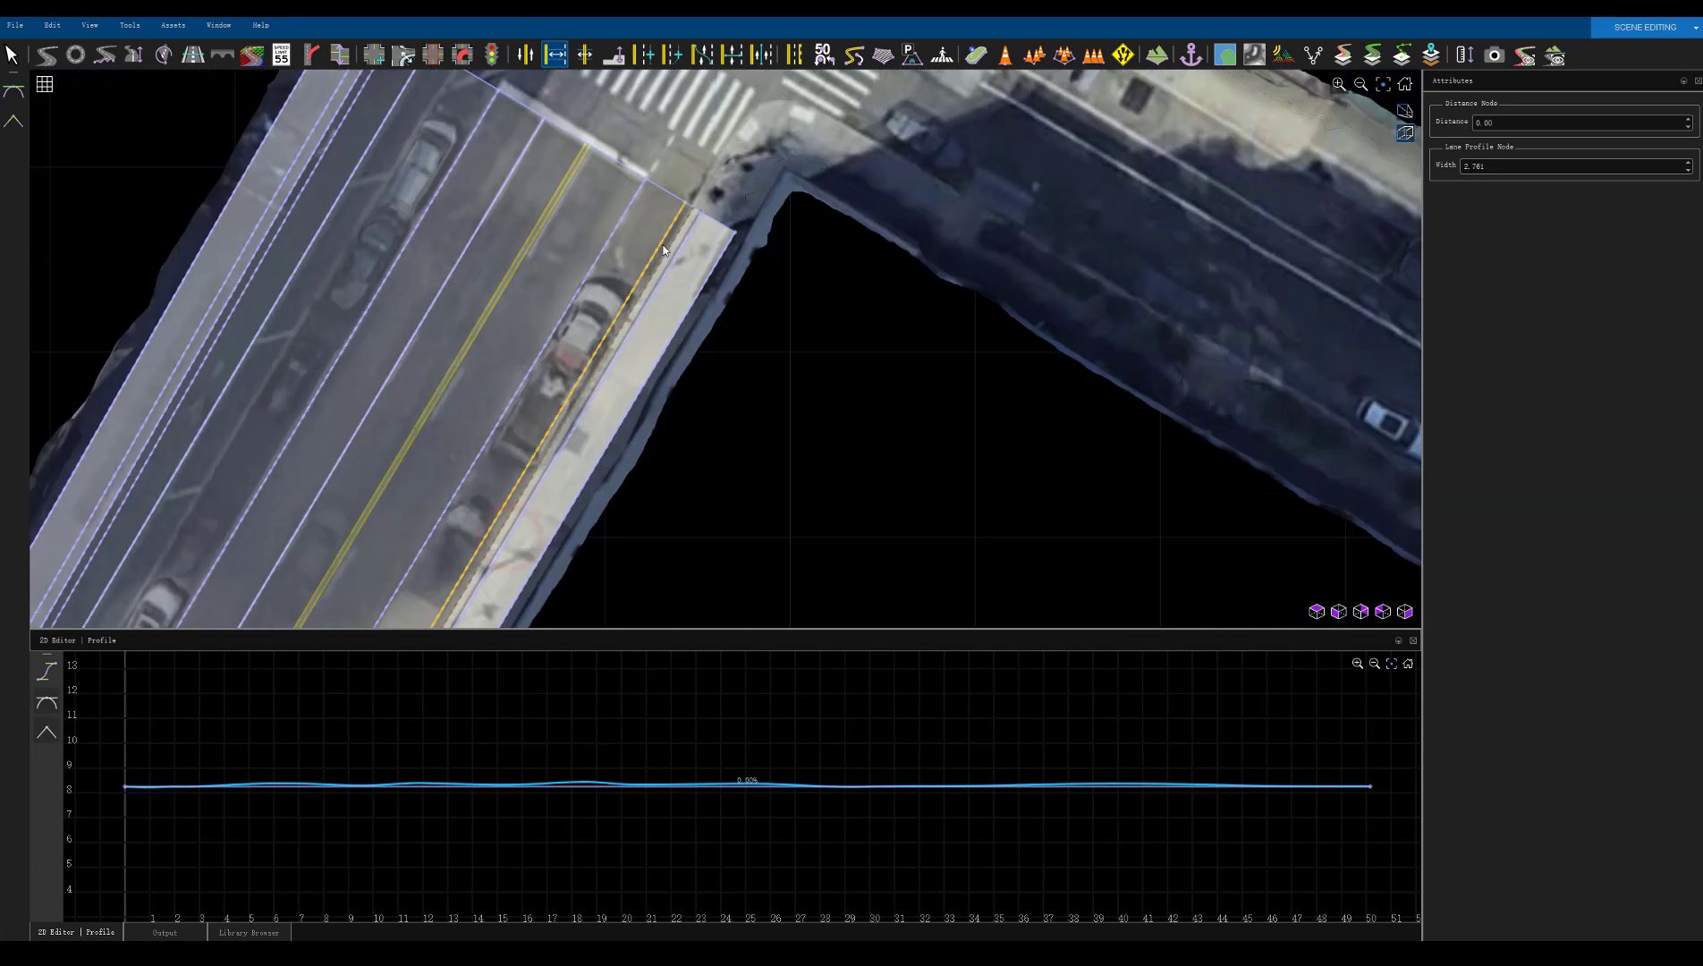
left_click_drag(681, 207, 683, 205)
scroll(622, 232, "down", 3)
scroll(621, 231, "up", 3)
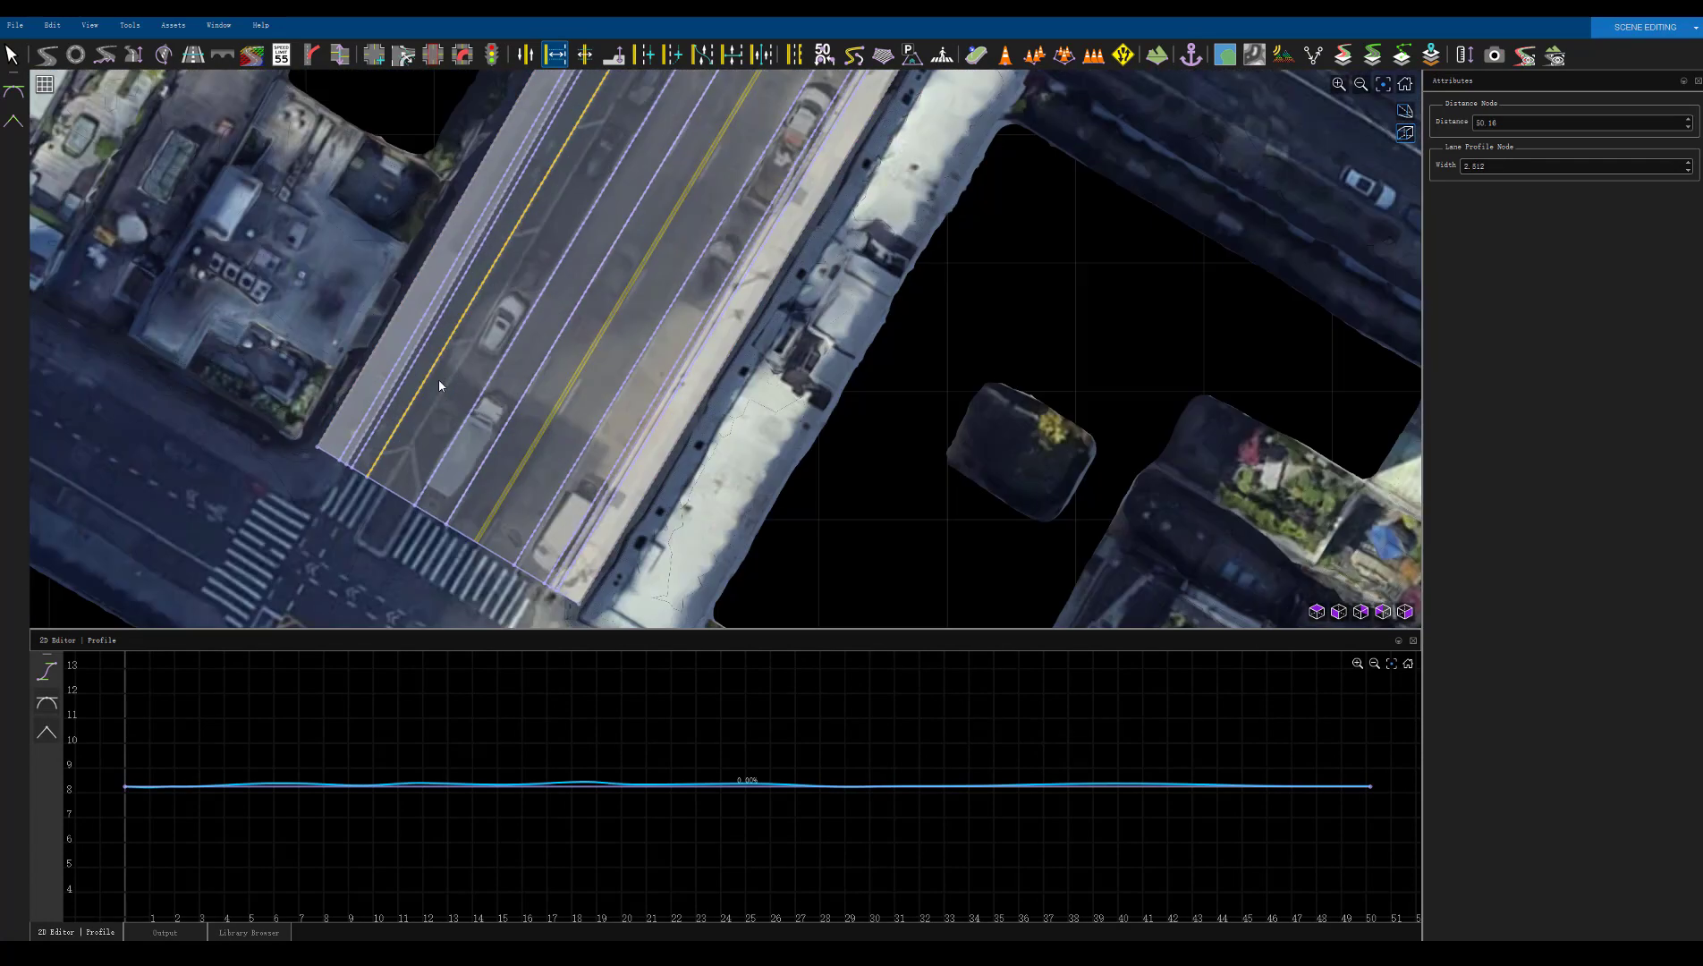
Set the travel direction of the two driving lanes northwest of the centre line to Forward
scroll(438, 379, "down", 3)
key("l")
scroll(673, 233, "up", 6)
left_click(674, 230)
left_click(634, 208)
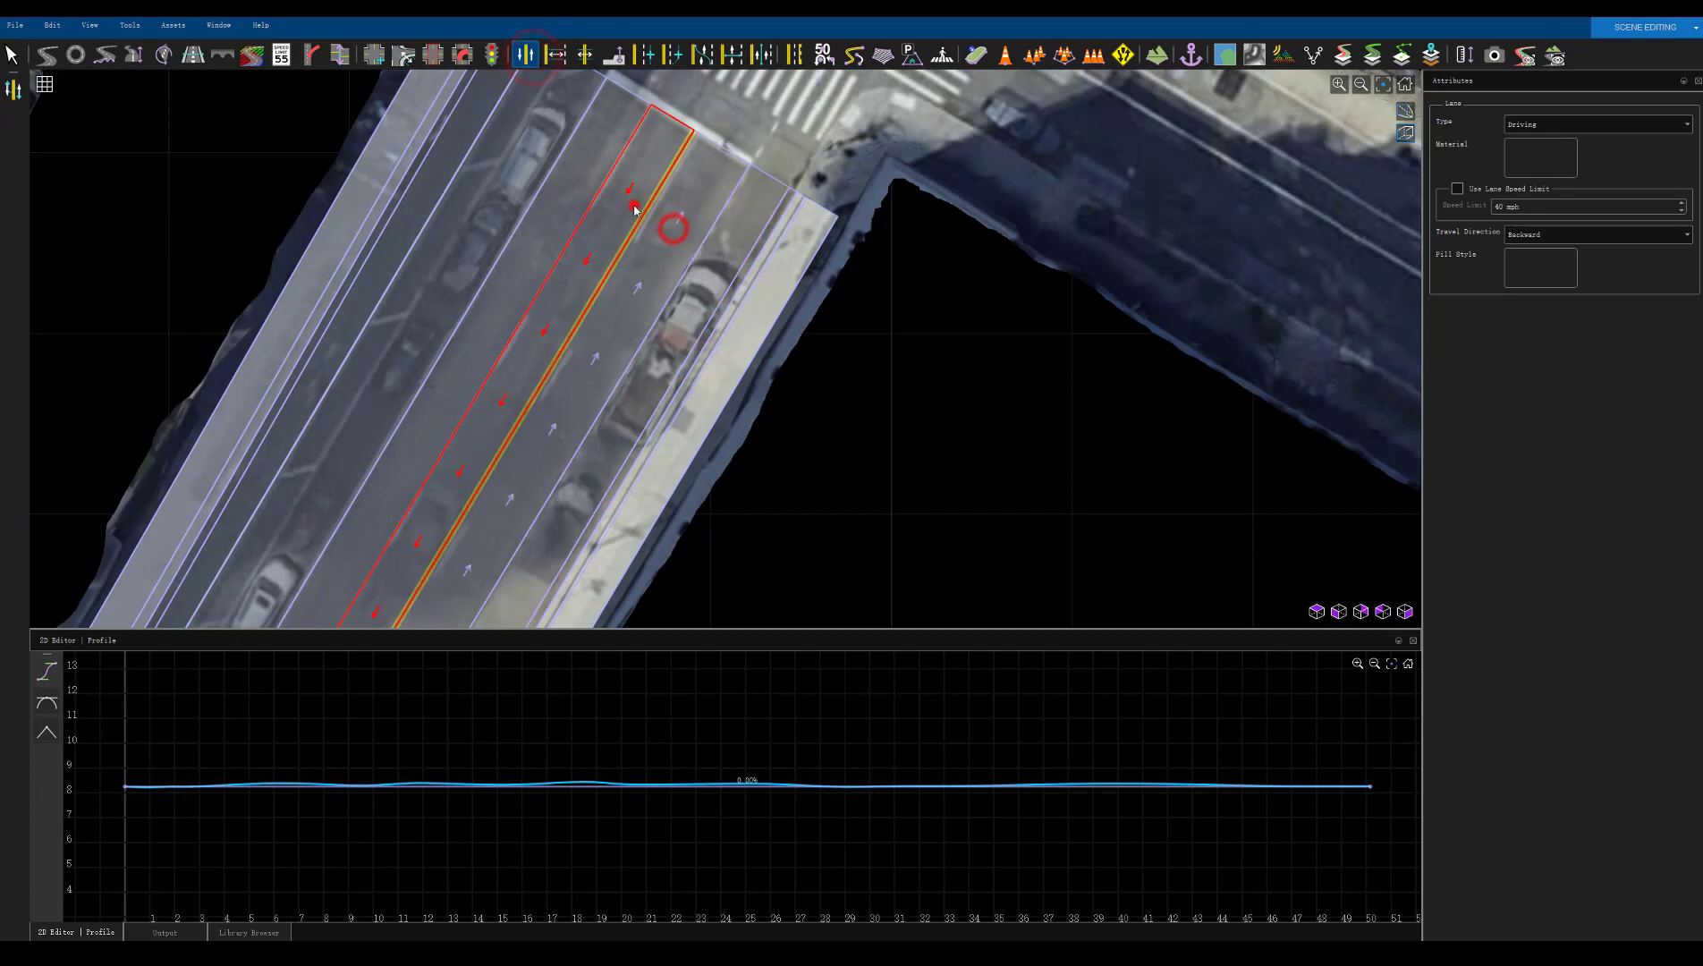
left_click(572, 197)
left_click(1561, 235)
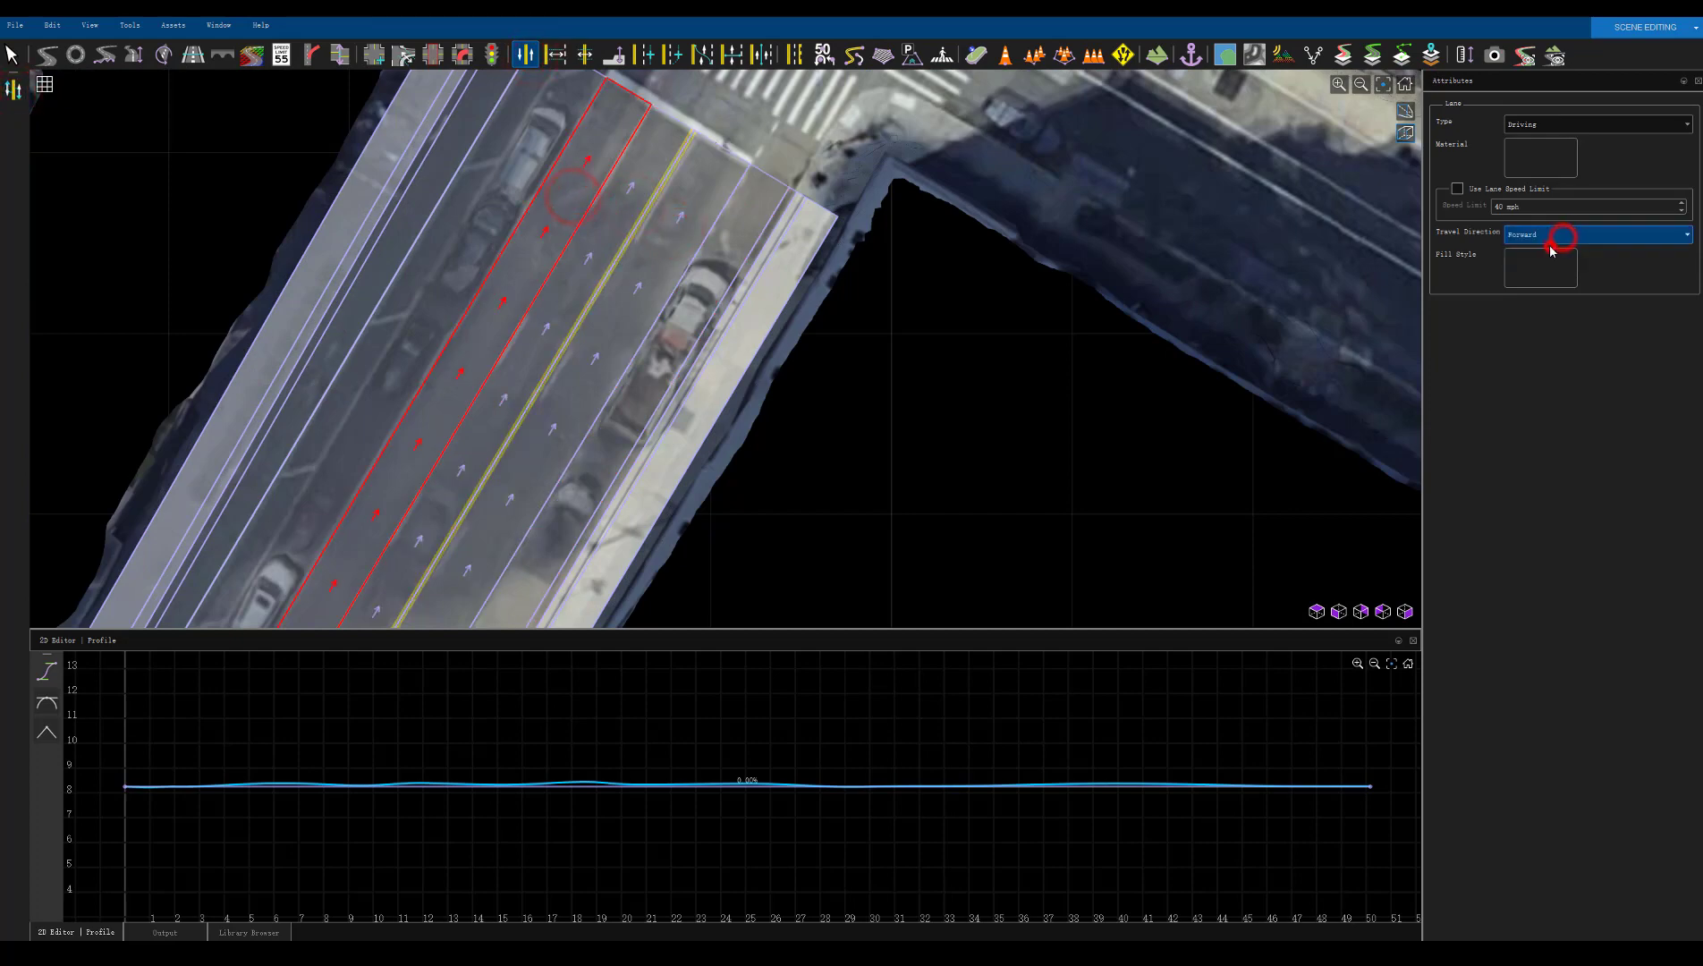
Fine-tune the road's southwest end control point at the edge of the crosswalk
scroll(442, 202, "down", 5)
scroll(328, 319, "up", 4)
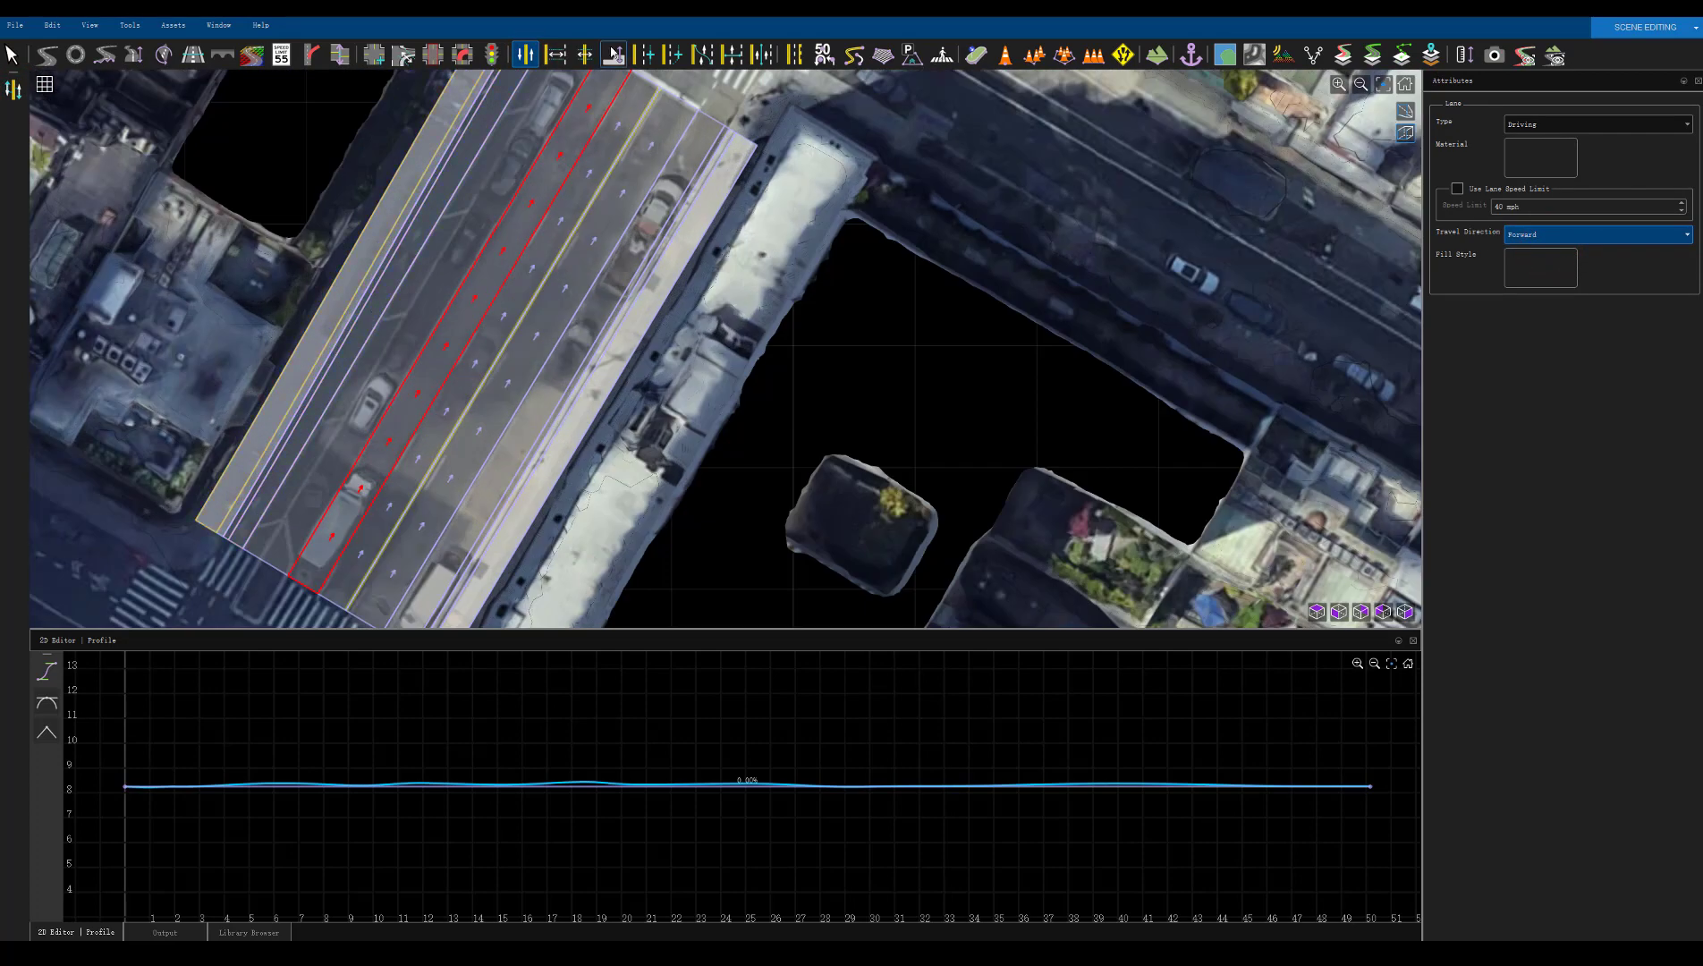
left_click(46, 54)
scroll(421, 234, "down", 2)
scroll(384, 435, "up", 4)
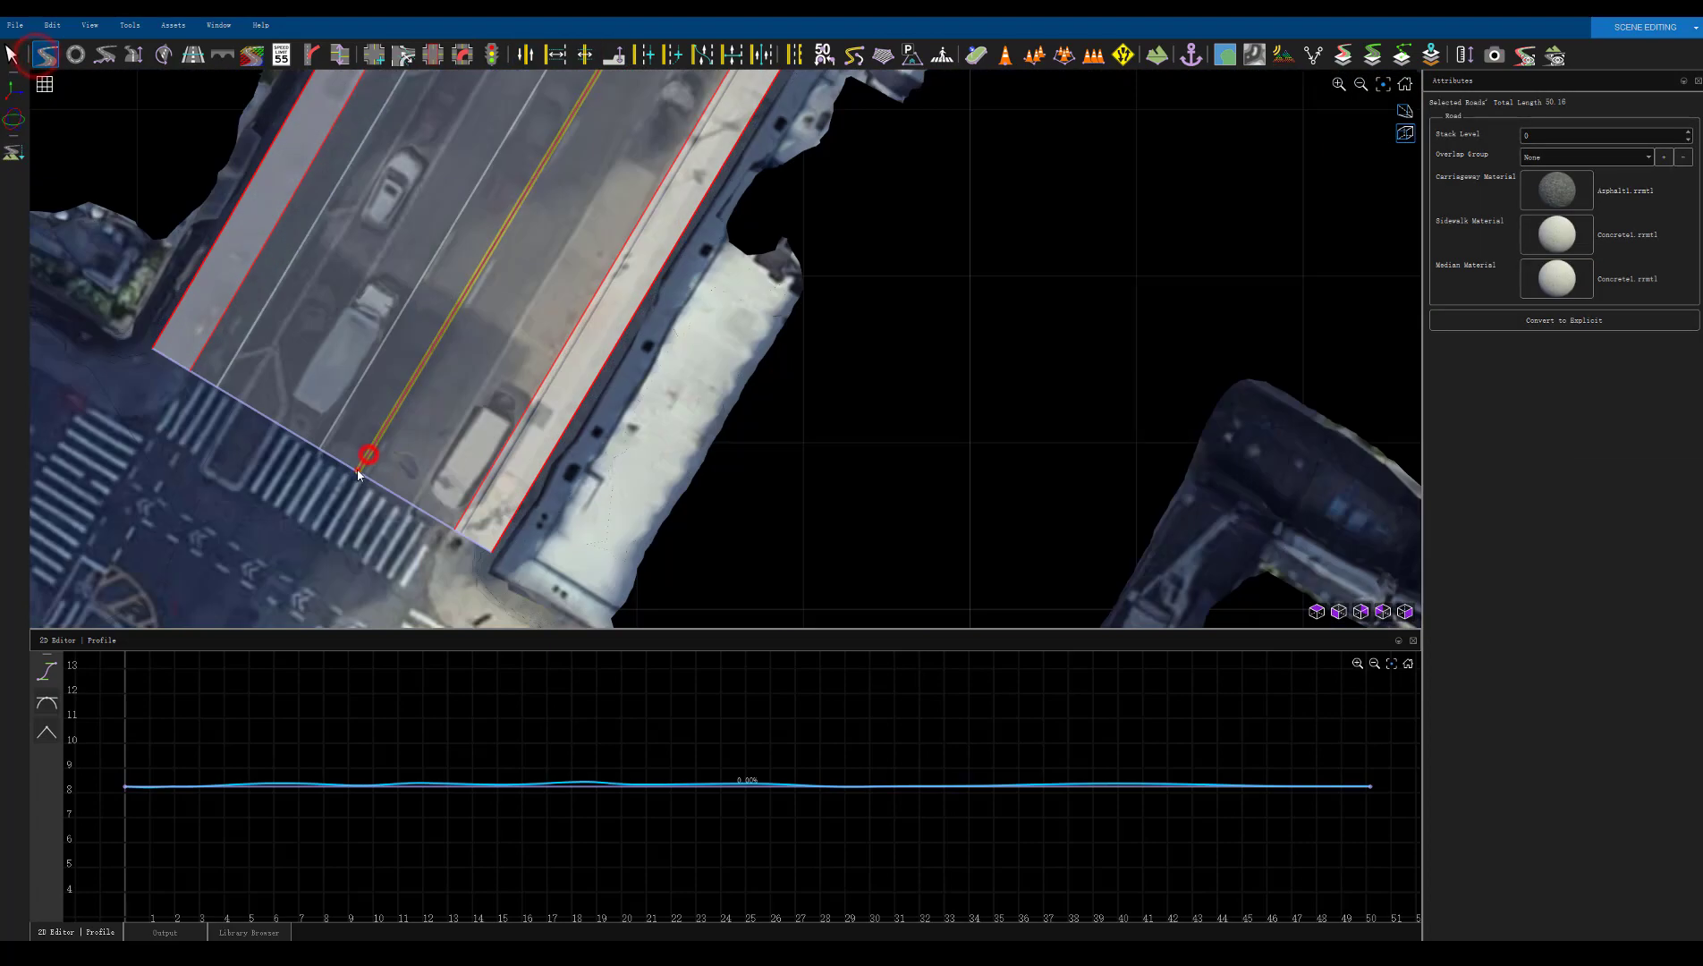
left_click(356, 470)
scroll(418, 264, "down", 5)
scroll(444, 241, "up", 3)
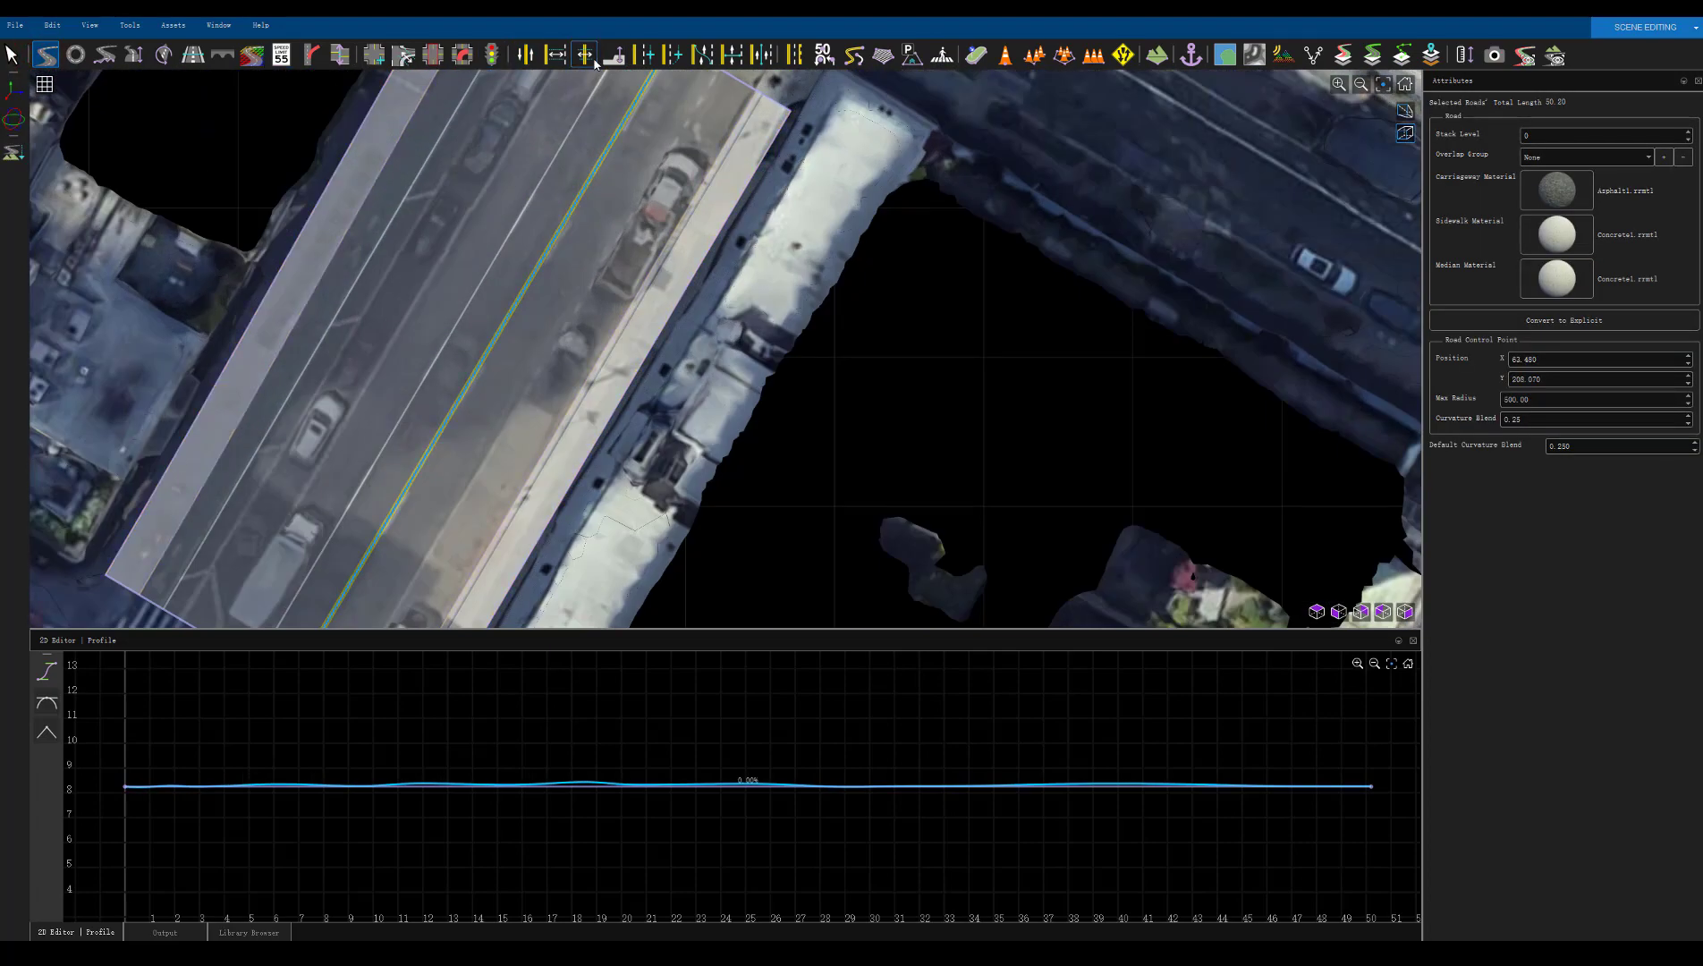
Replace the road's double yellow centre marking with the DashedSingleWhite lane marking style
left_click(794, 55)
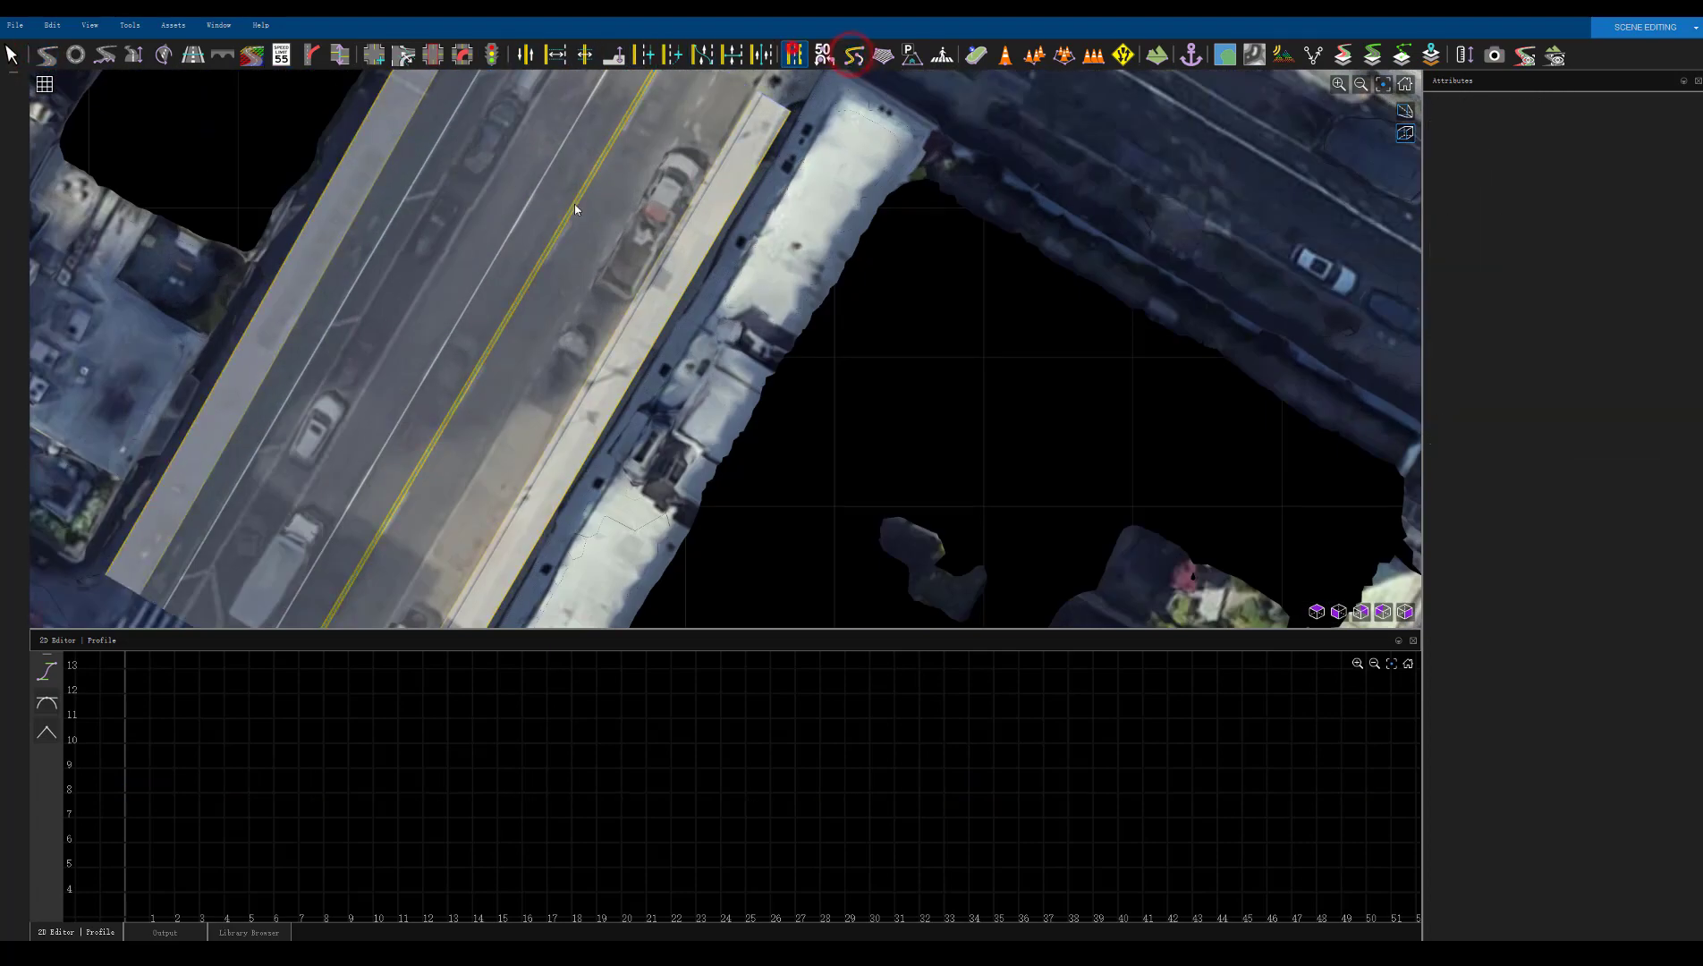
left_click(520, 282)
left_click(1579, 140)
left_click_drag(1121, 685, 495, 334)
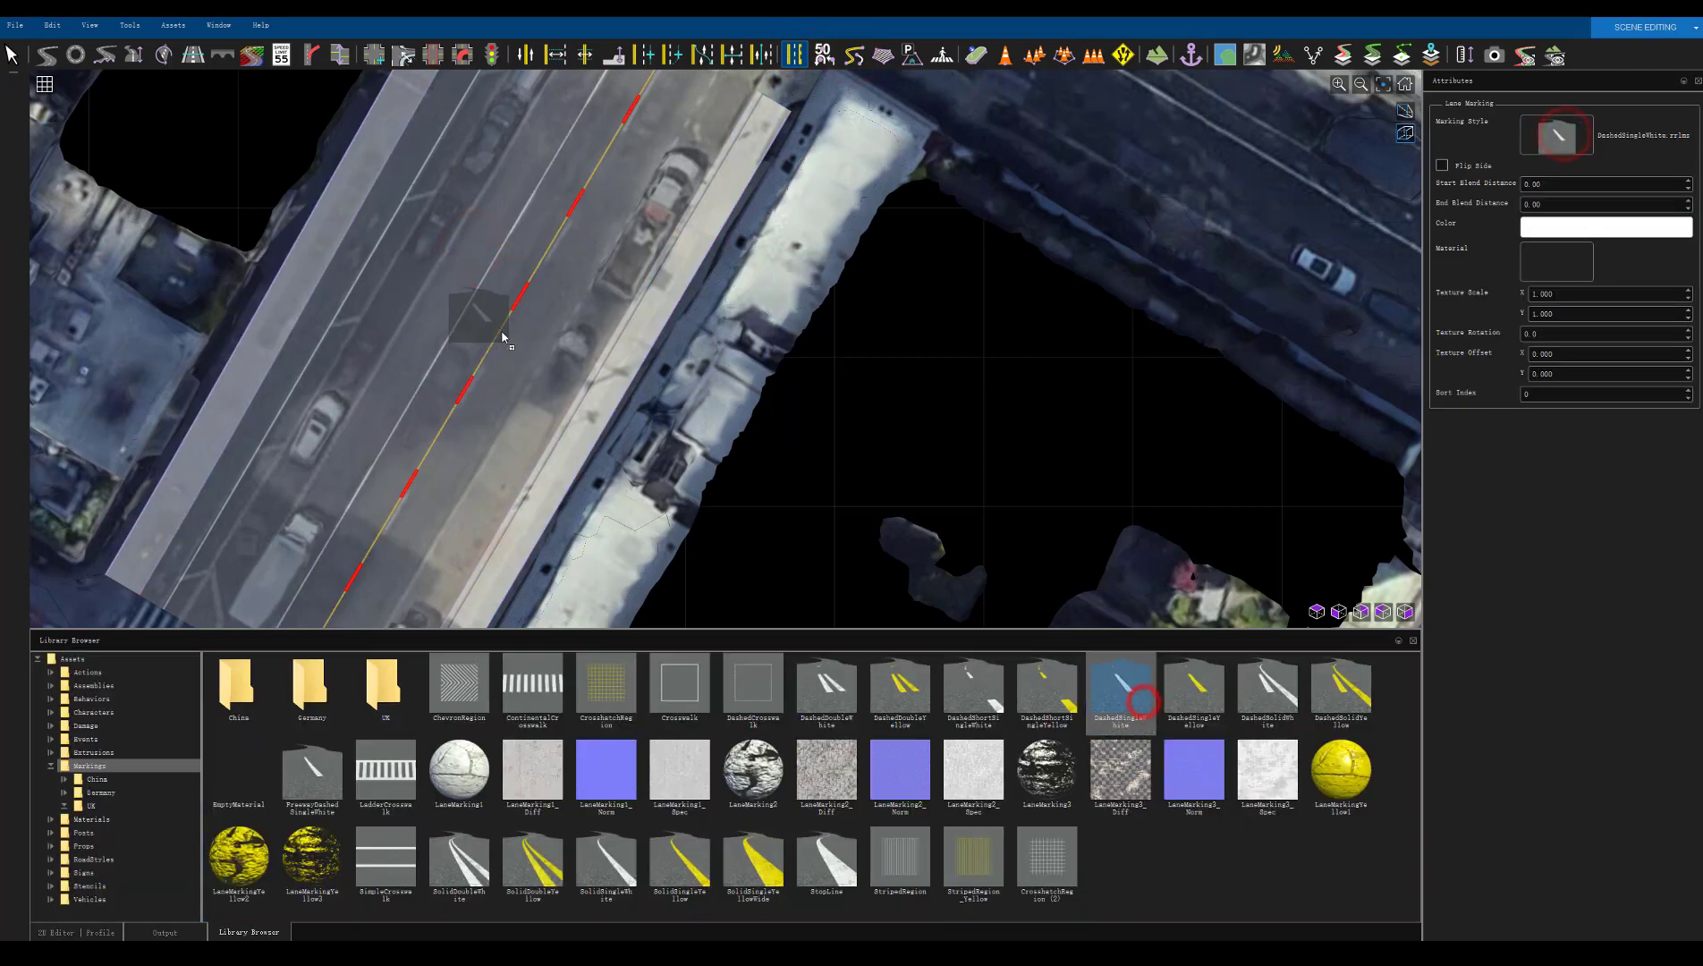
Apply SolidSingleWhite to the northwest parking-side line and southeast curb line, and DashedShortSingleWhite to the southeast parking lane's inner boundary
left_click(249, 932)
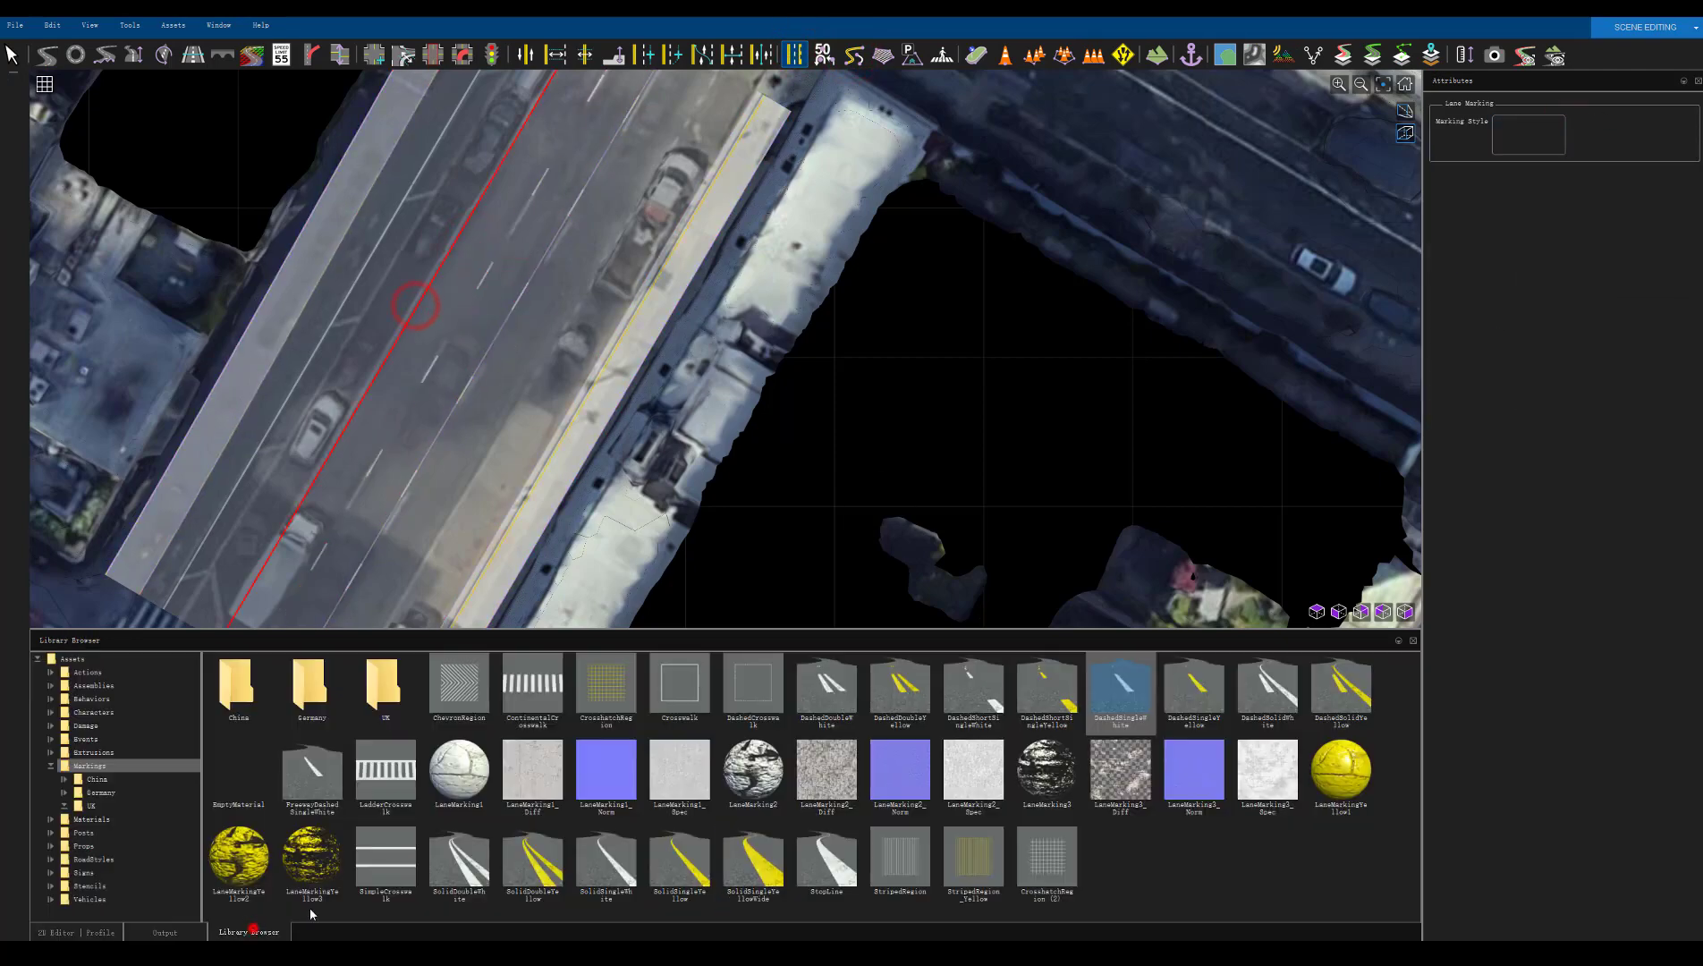
left_click_drag(605, 860, 372, 386)
left_click_drag(973, 685, 554, 327)
left_click_drag(606, 861, 544, 440)
Apply the SolidSingleWhite marking to the lane boundary beside the northwest sidewalk
left_click(358, 291)
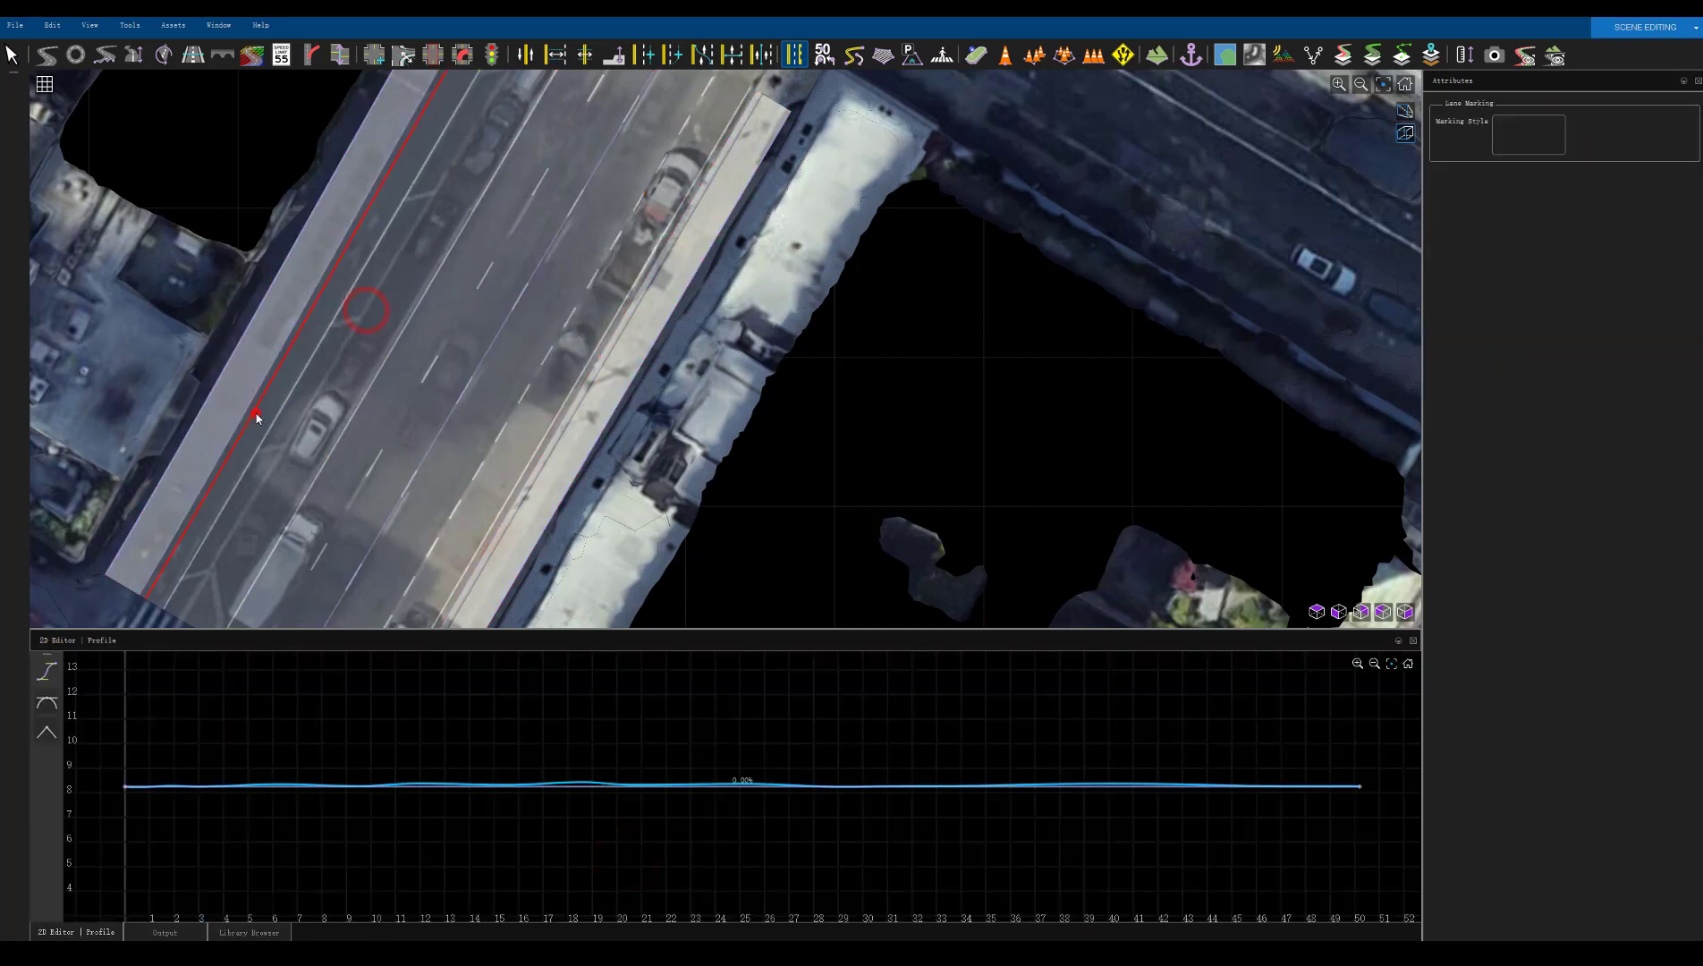
left_click(248, 932)
left_click_drag(606, 860, 261, 397)
scroll(501, 483, "down", 3)
scroll(543, 207, "up", 3)
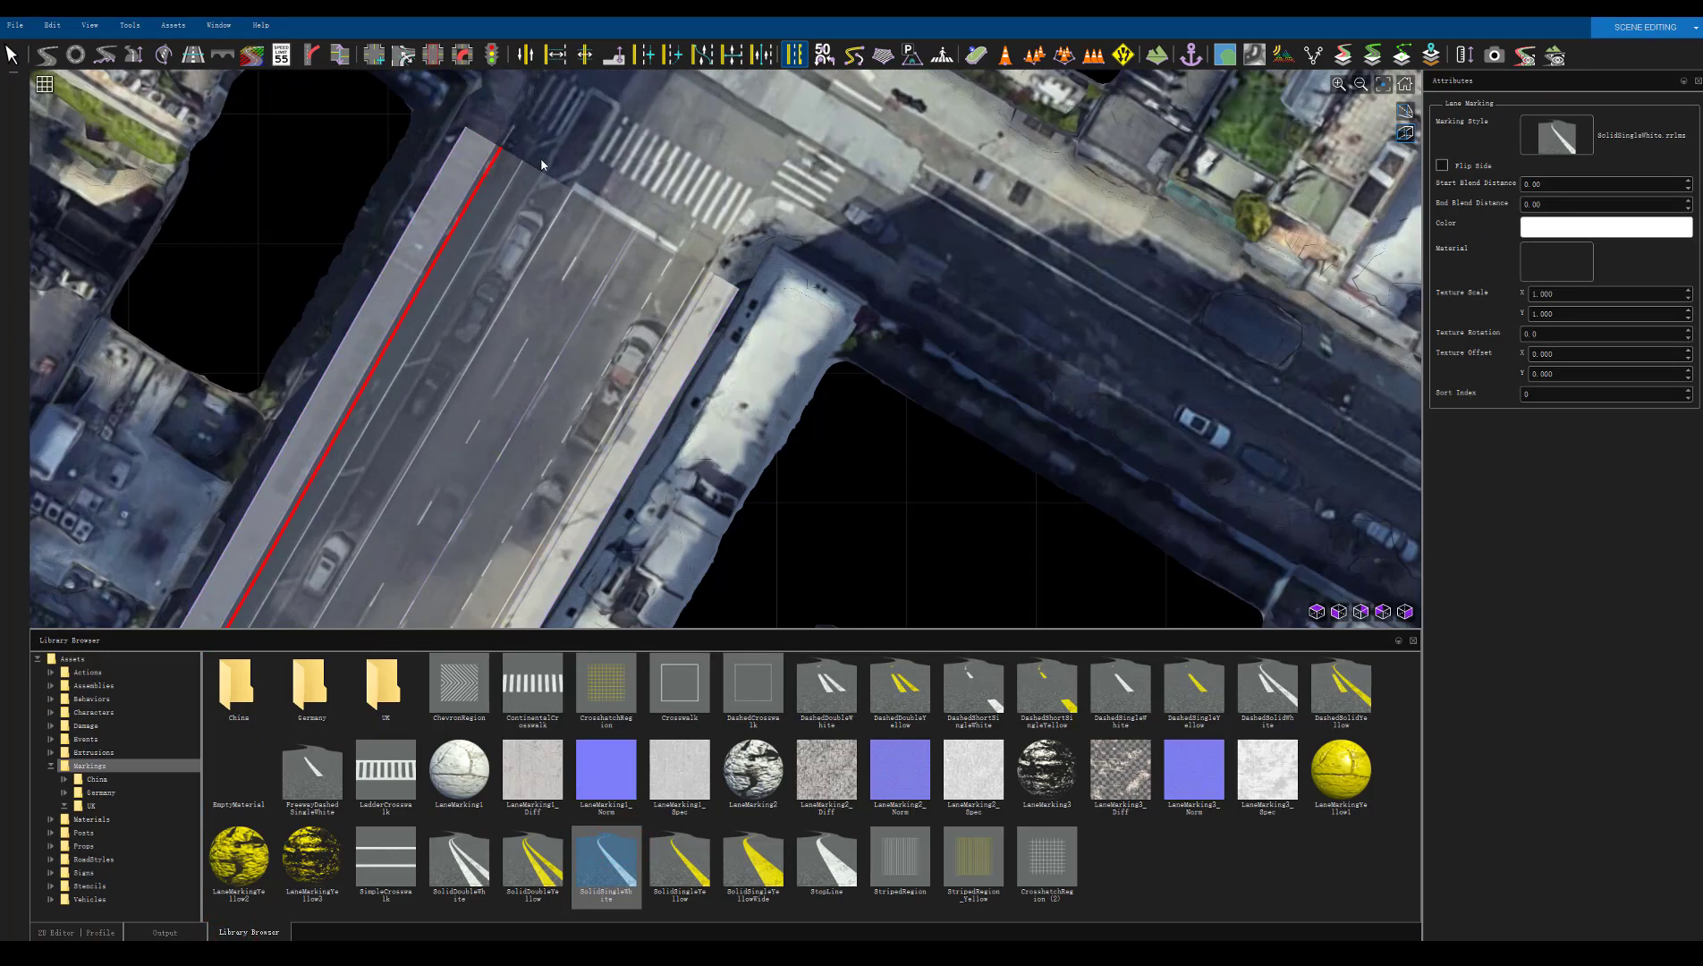
Split the two dashed driving-lane lines shortly before the northeast stop line and delete their end segments
scroll(604, 205, "up", 2)
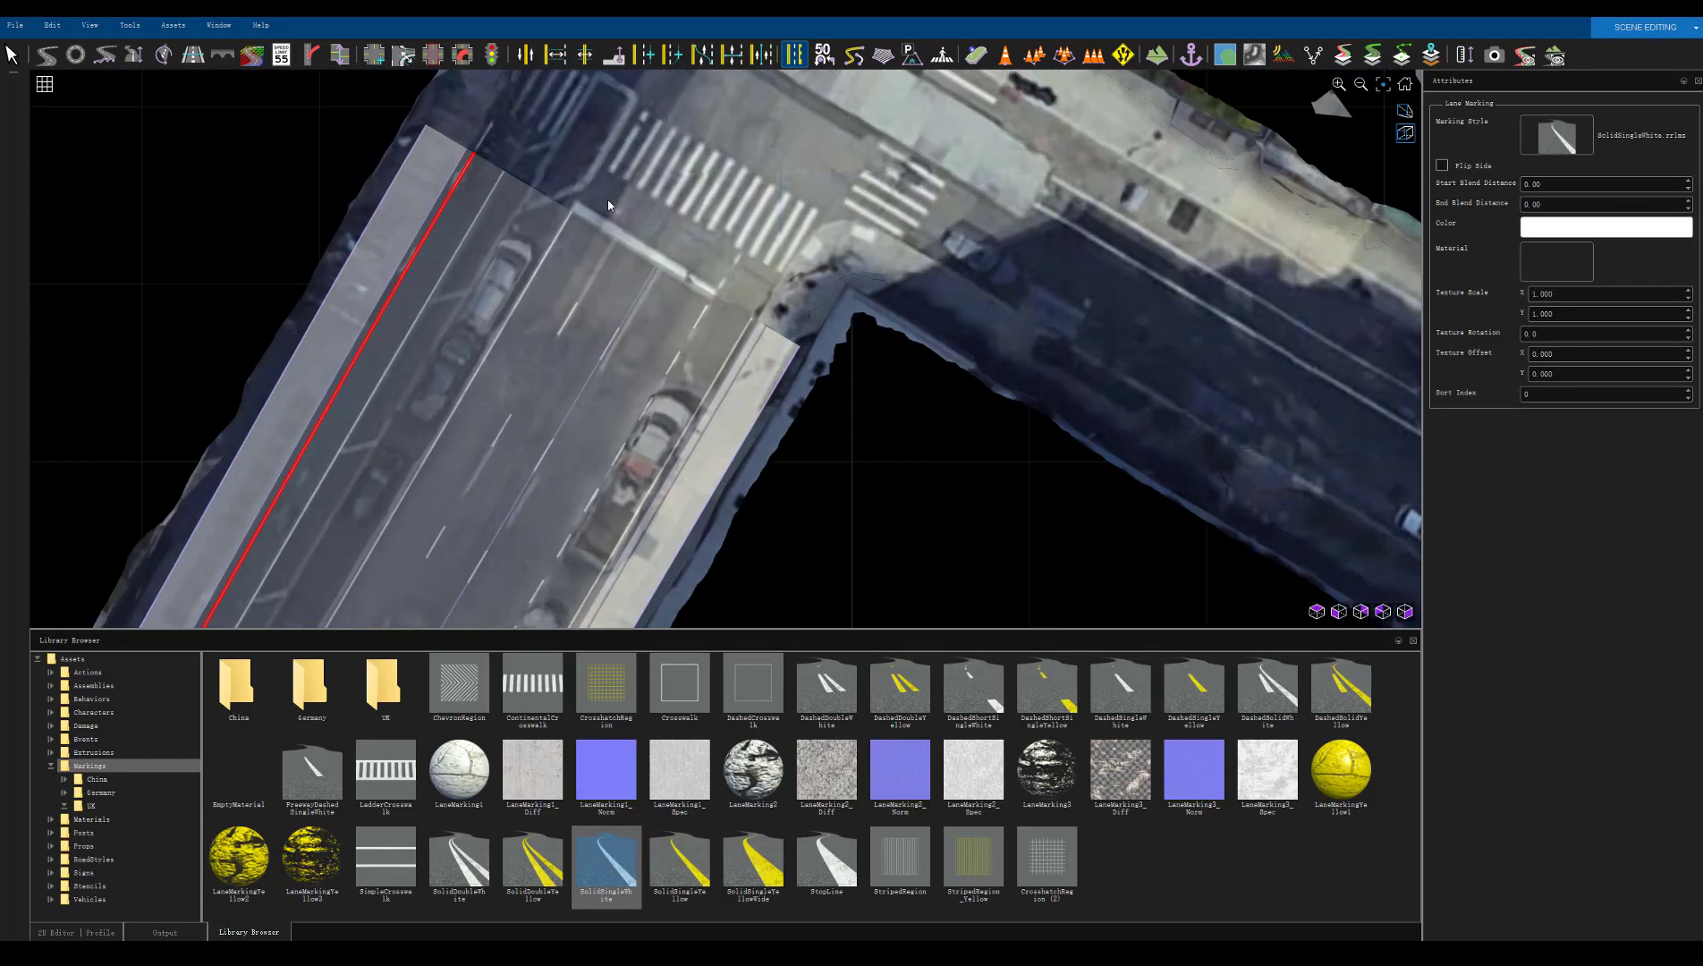
scroll(606, 206, "down", 5)
scroll(487, 512, "up", 3)
scroll(488, 517, "down", 3)
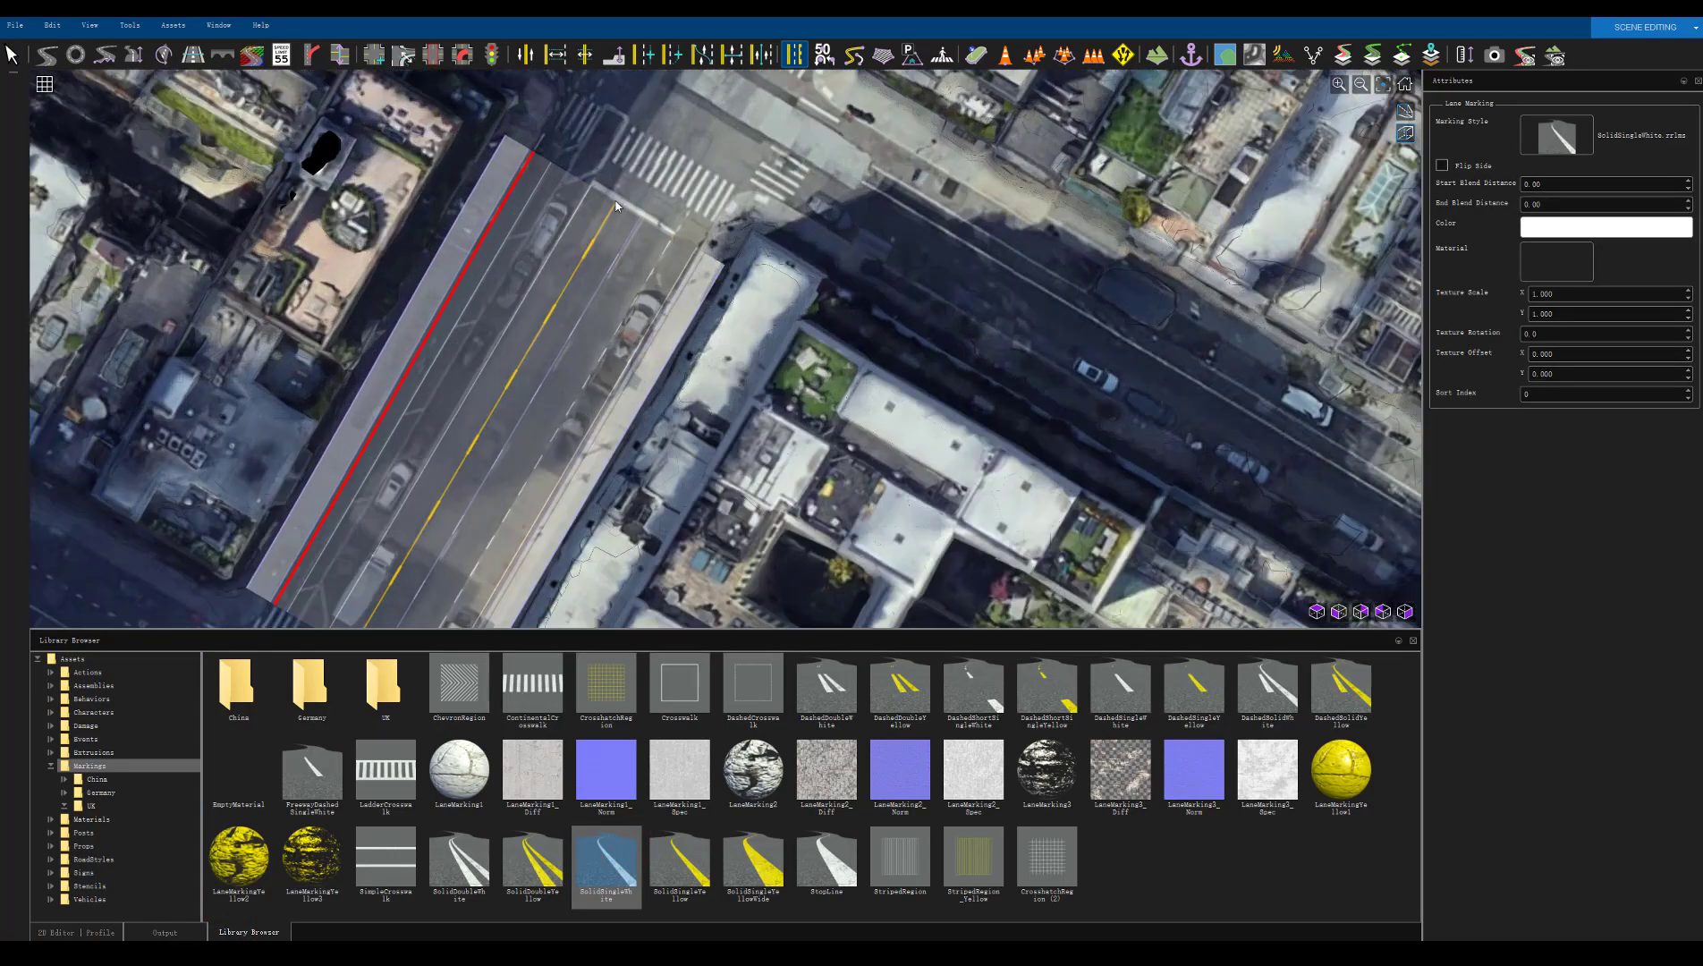
scroll(587, 259, "up", 3)
left_click(587, 259)
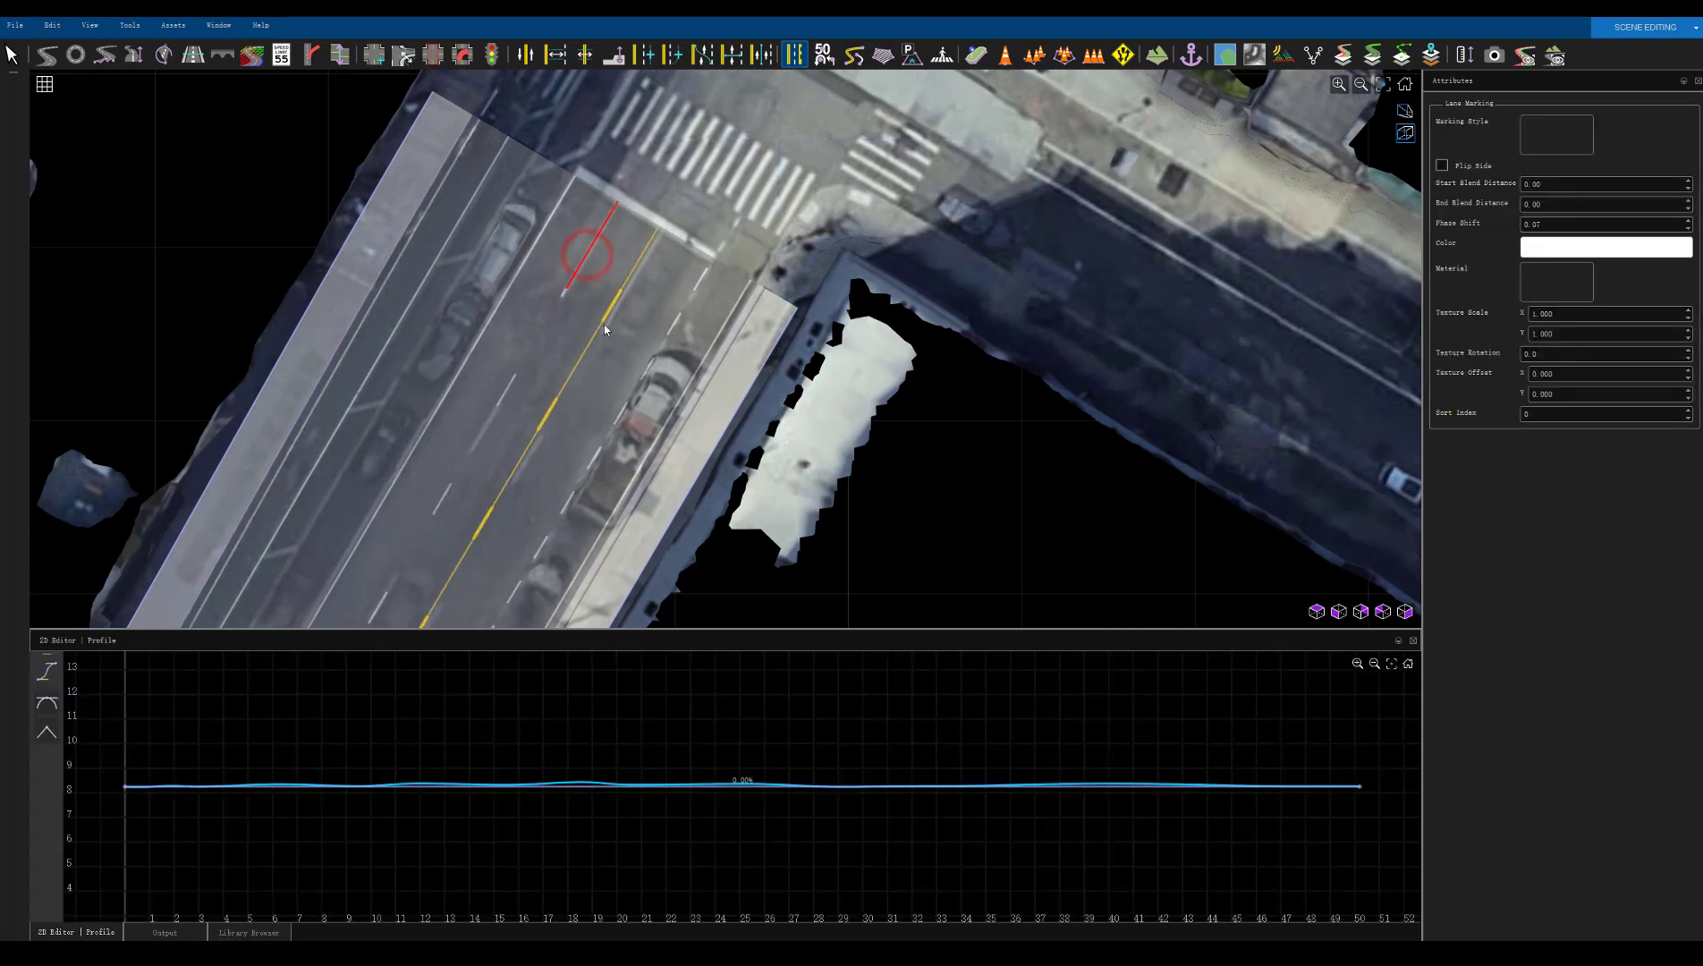
right_click(602, 324)
left_click(613, 307)
key("Delete")
right_click(558, 302)
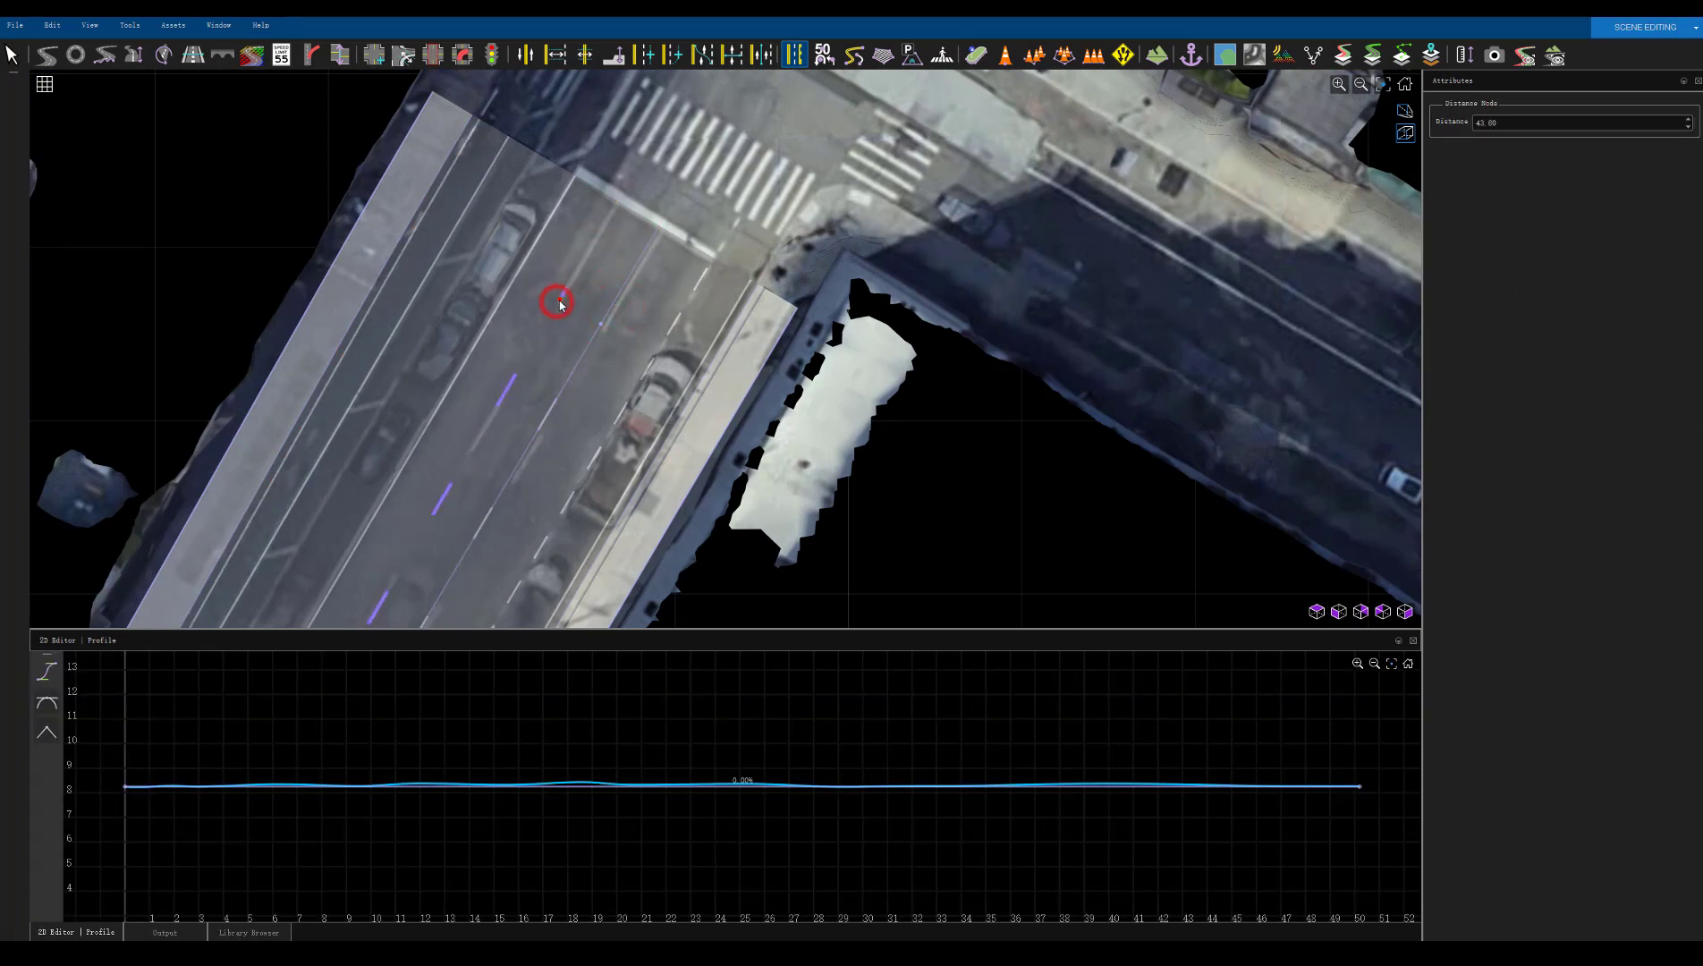
right_click(563, 293)
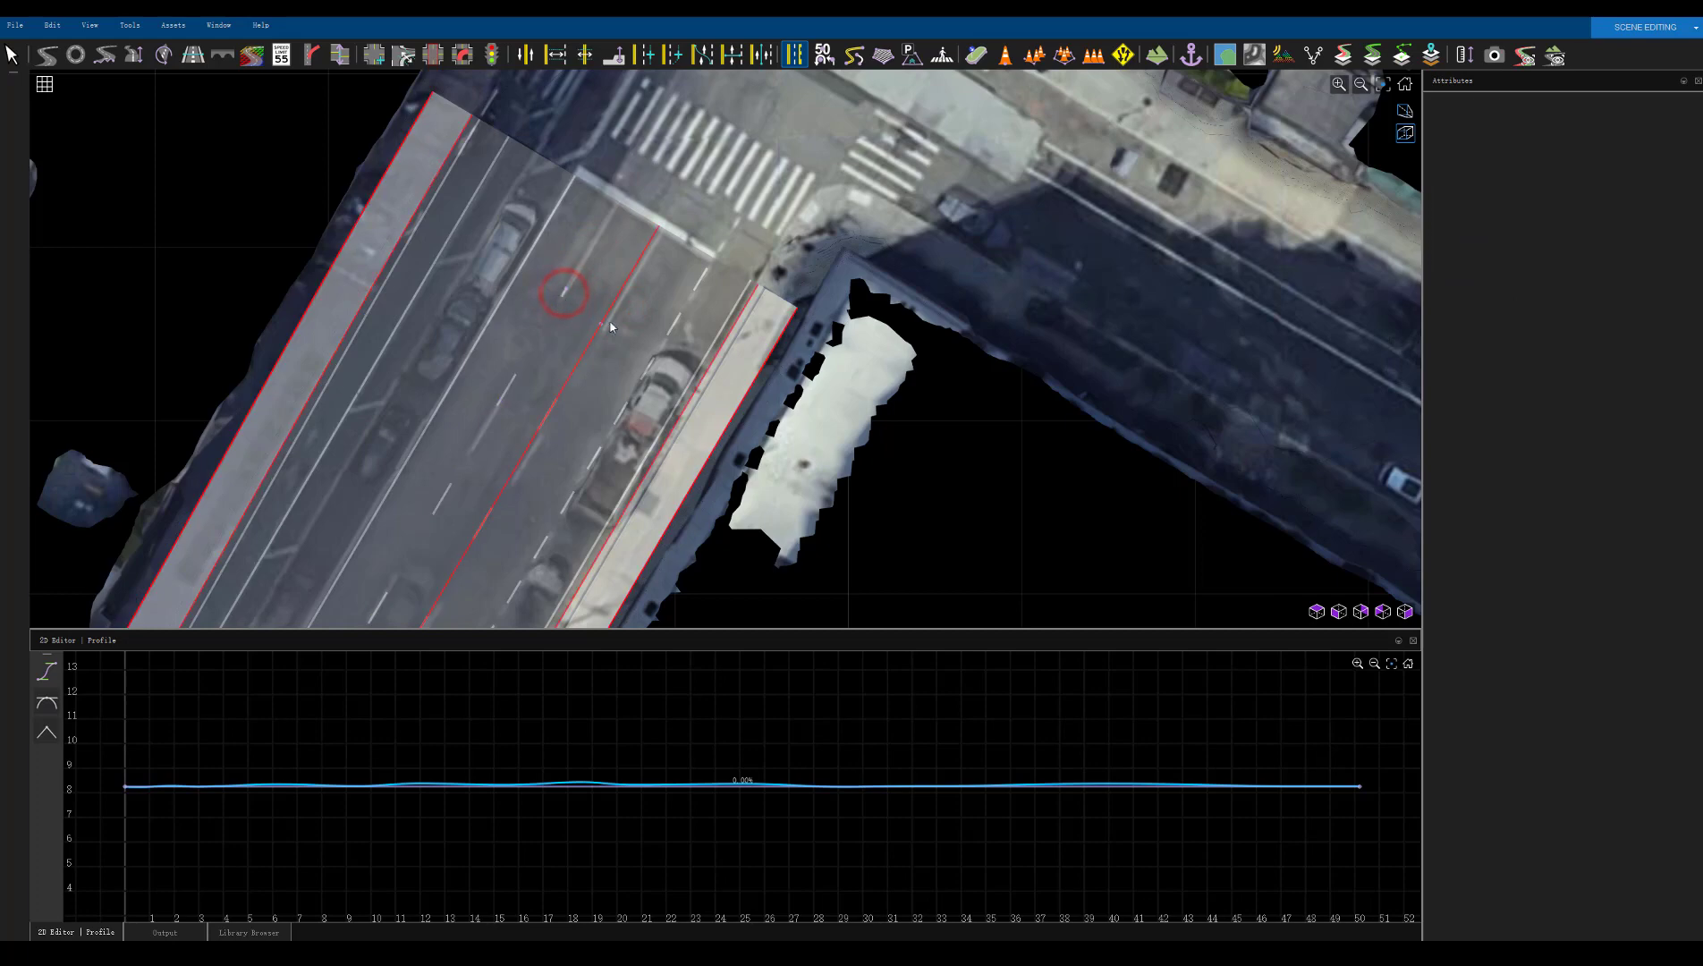
left_click(562, 295)
key("Delete")
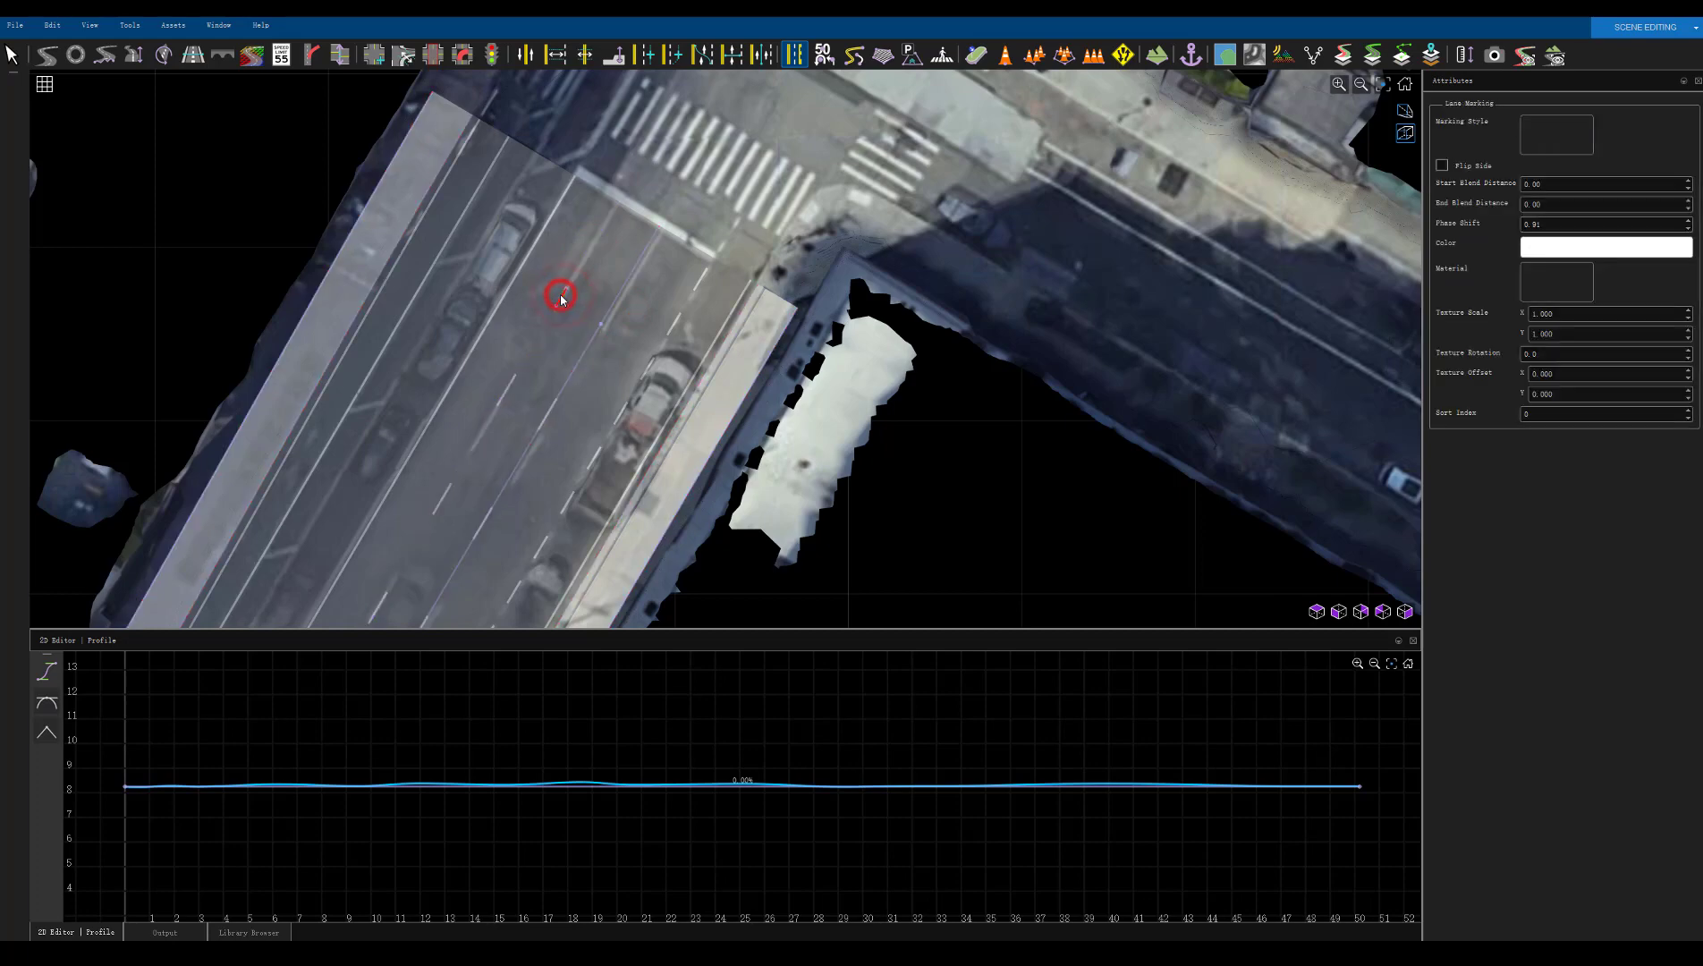
left_click(658, 353)
key("Delete")
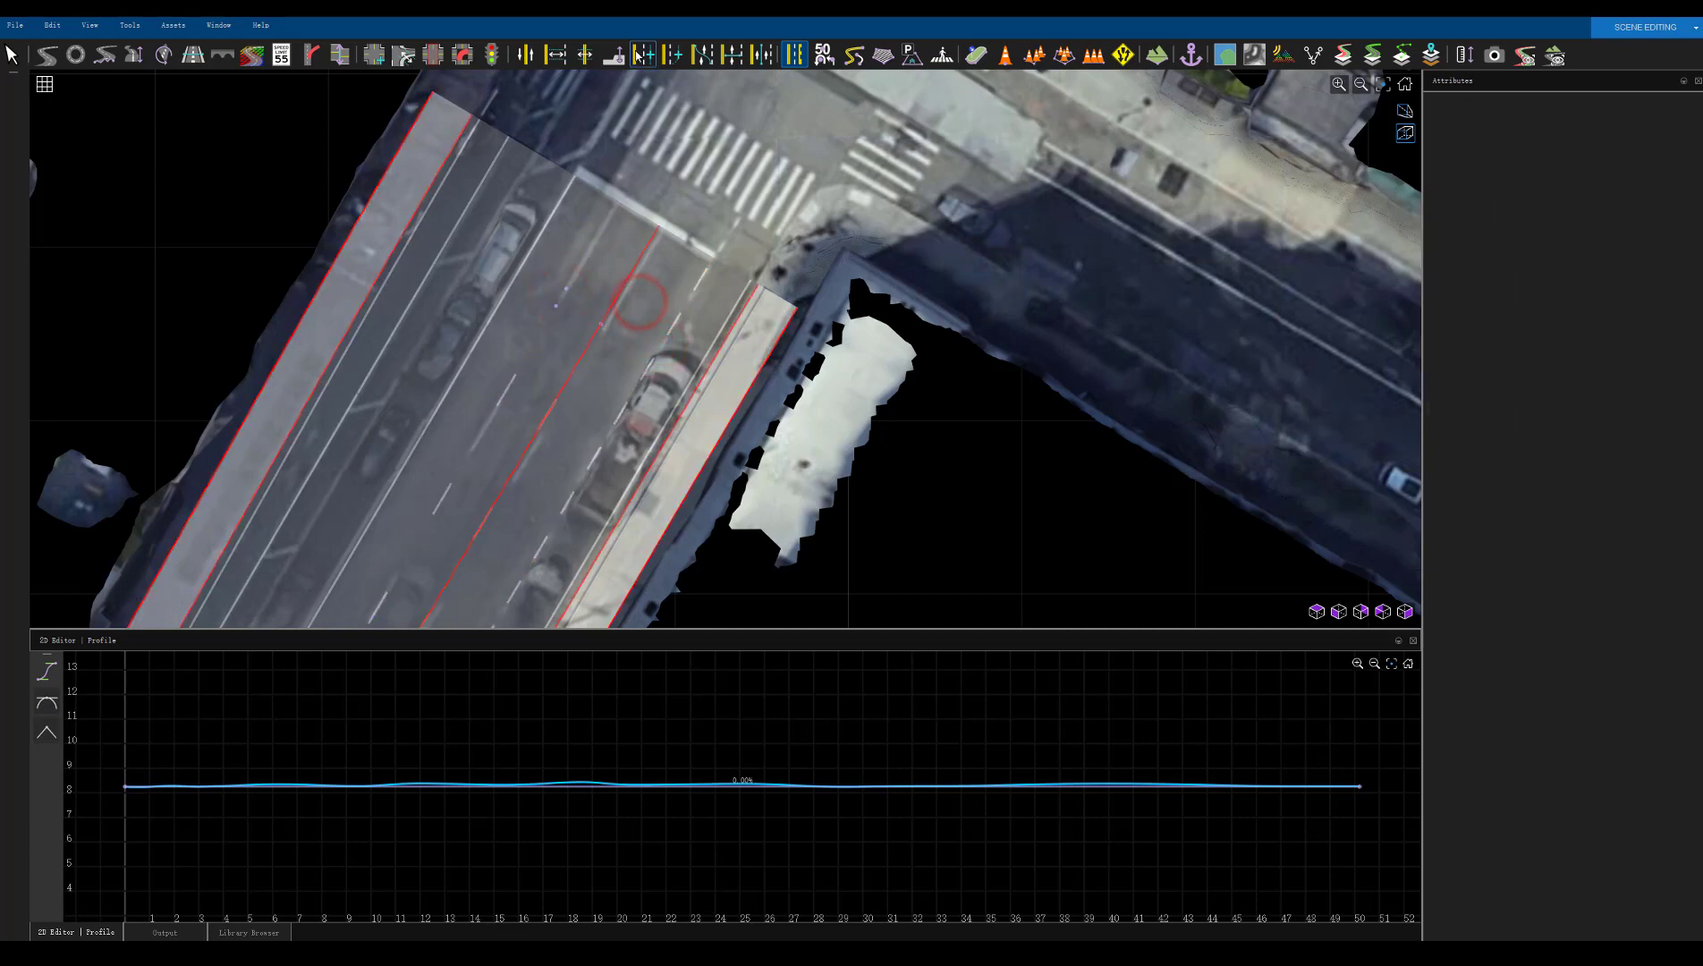
Draw two short straight SolidSingleWhite marking curves from the northeast stop line over the gaps in the dashed lane lines
left_click(856, 56)
left_click(248, 932)
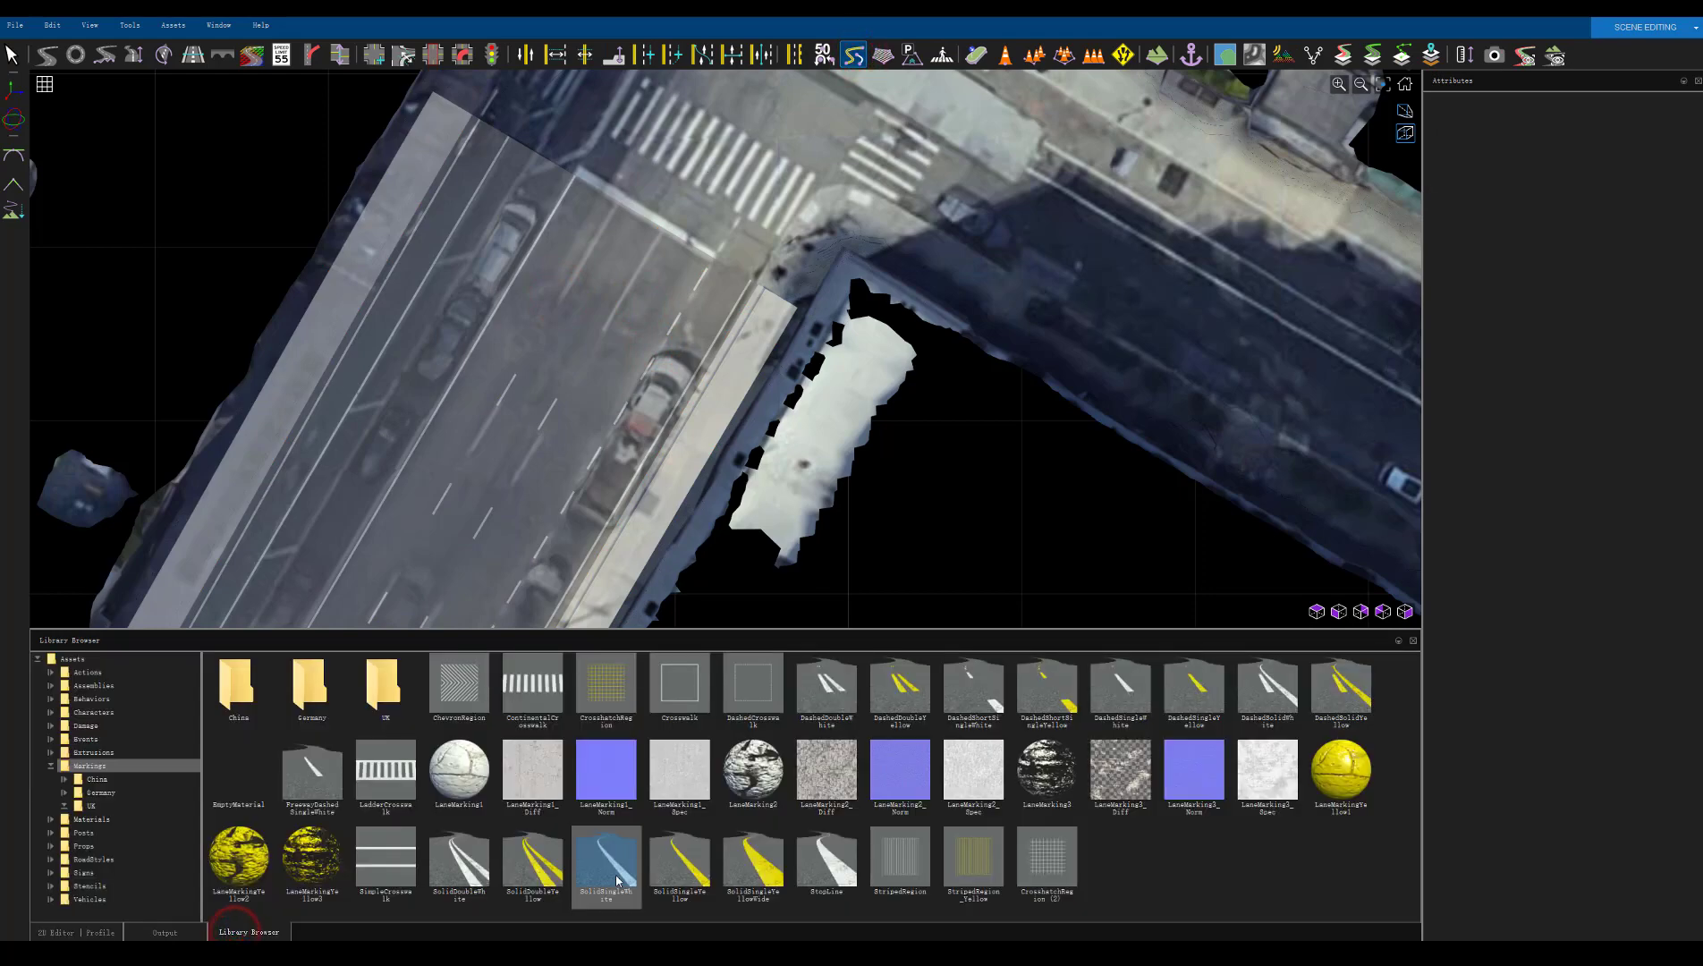
right_click(660, 233)
right_click(605, 330)
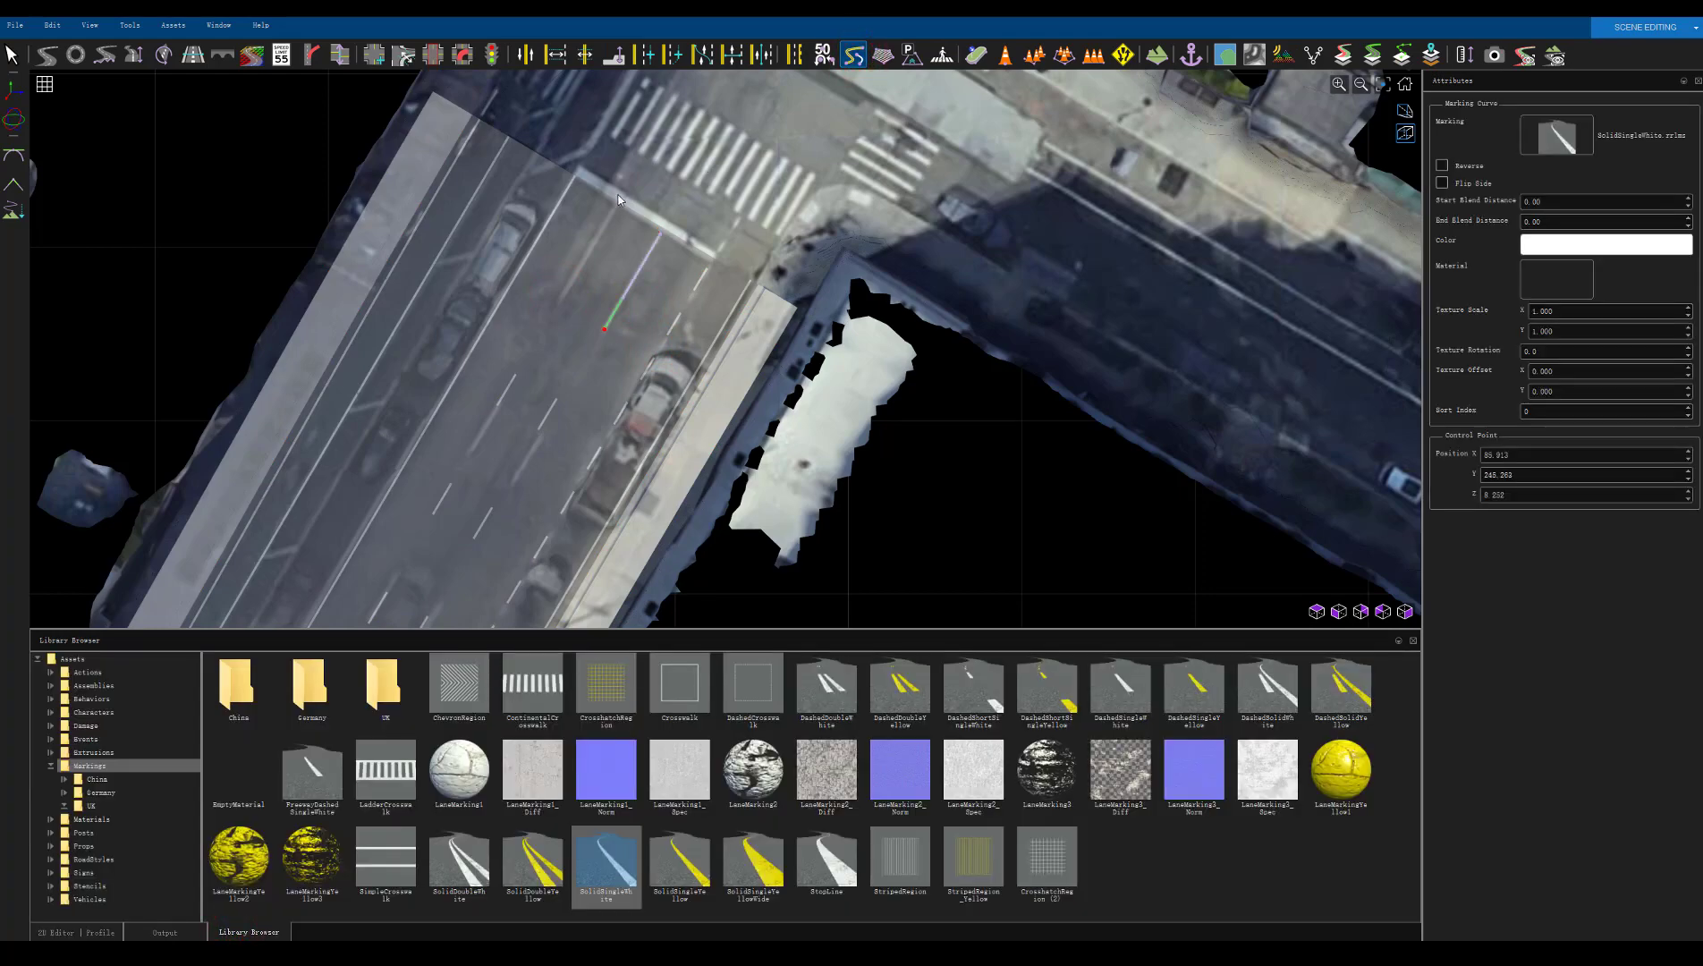
left_click(617, 205)
right_click(616, 204)
left_click(677, 284)
Draw a long SolidSingleWhite marking curve along the buffer strip's outer edge from the northeast road end to the southwest crosswalk
scroll(567, 204, "down", 1)
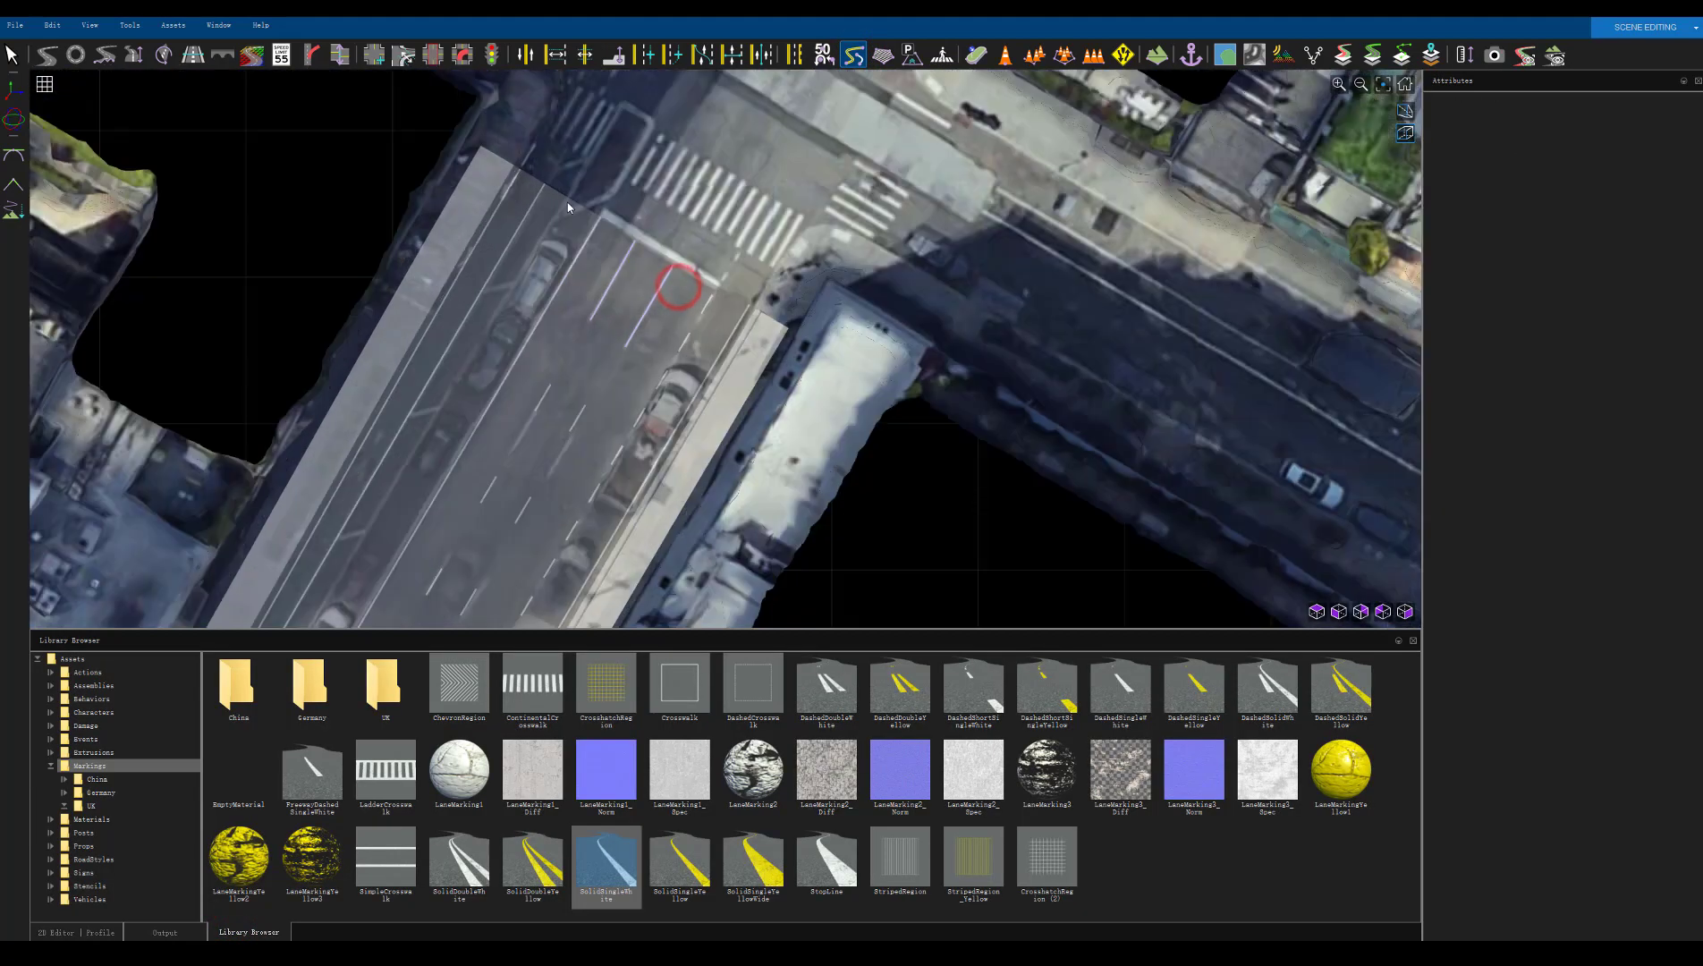
left_click(568, 205)
scroll(388, 495, "down", 4)
scroll(334, 583, "up", 8)
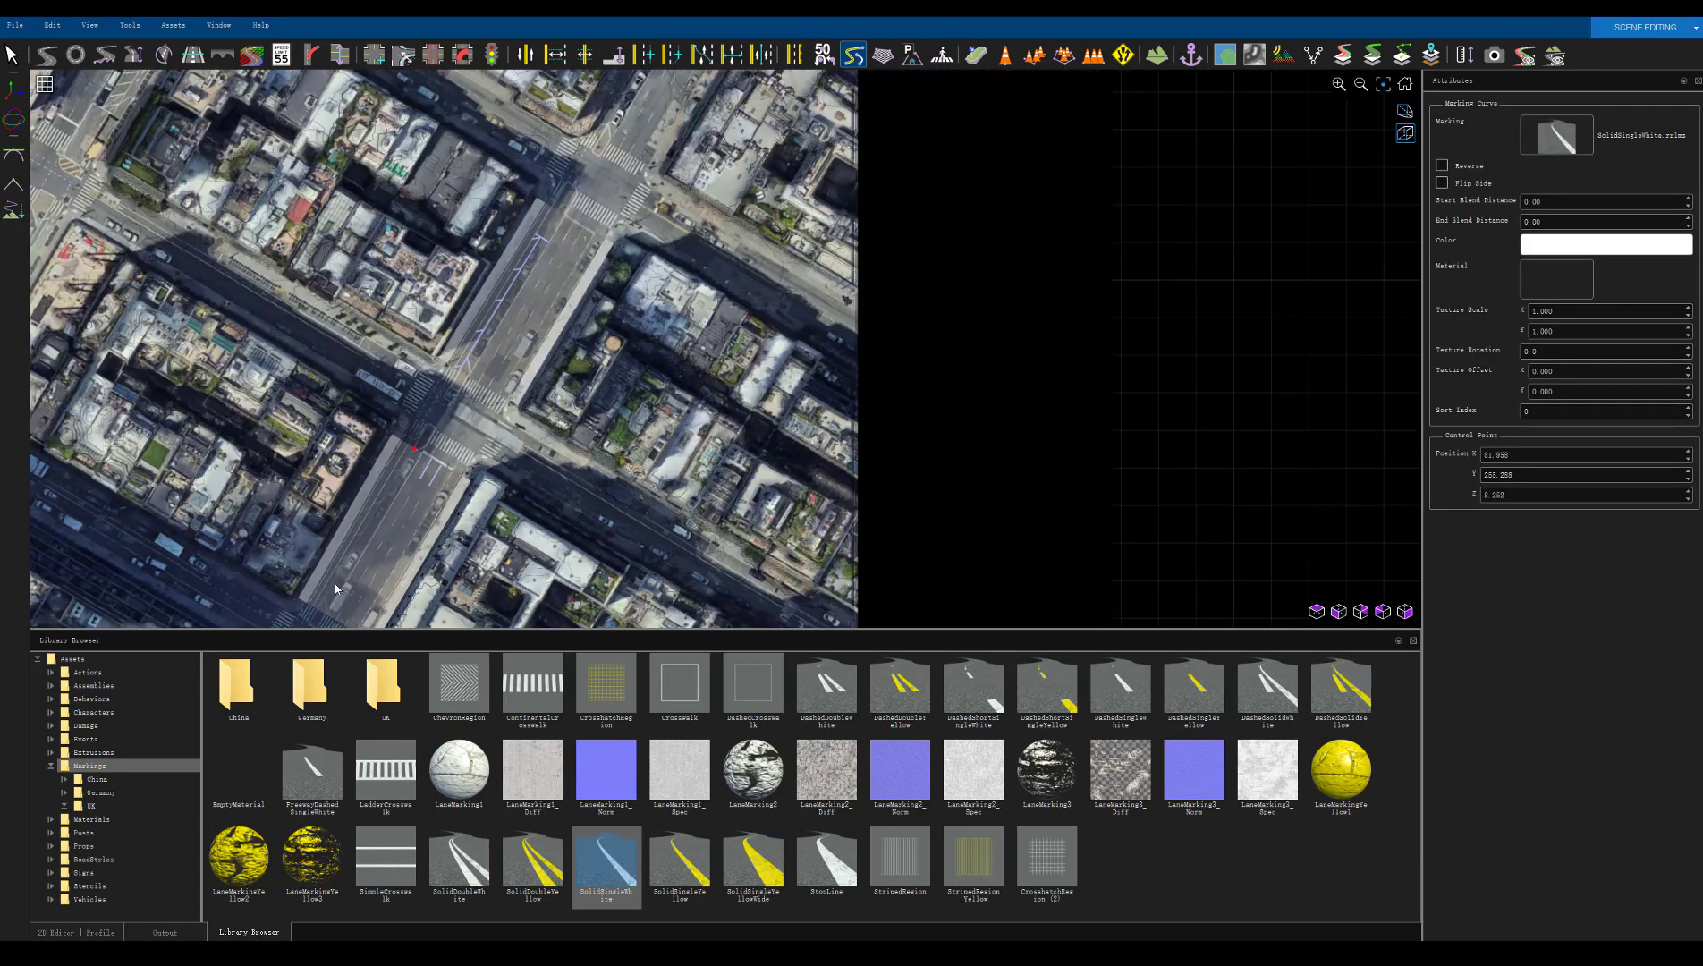
right_click(288, 612)
left_click(306, 545)
Draw two short SolidSingleWhite lines from the long curve near its southwest end, one towards the crosswalk and one across the buffer
scroll(336, 565, "down", 5)
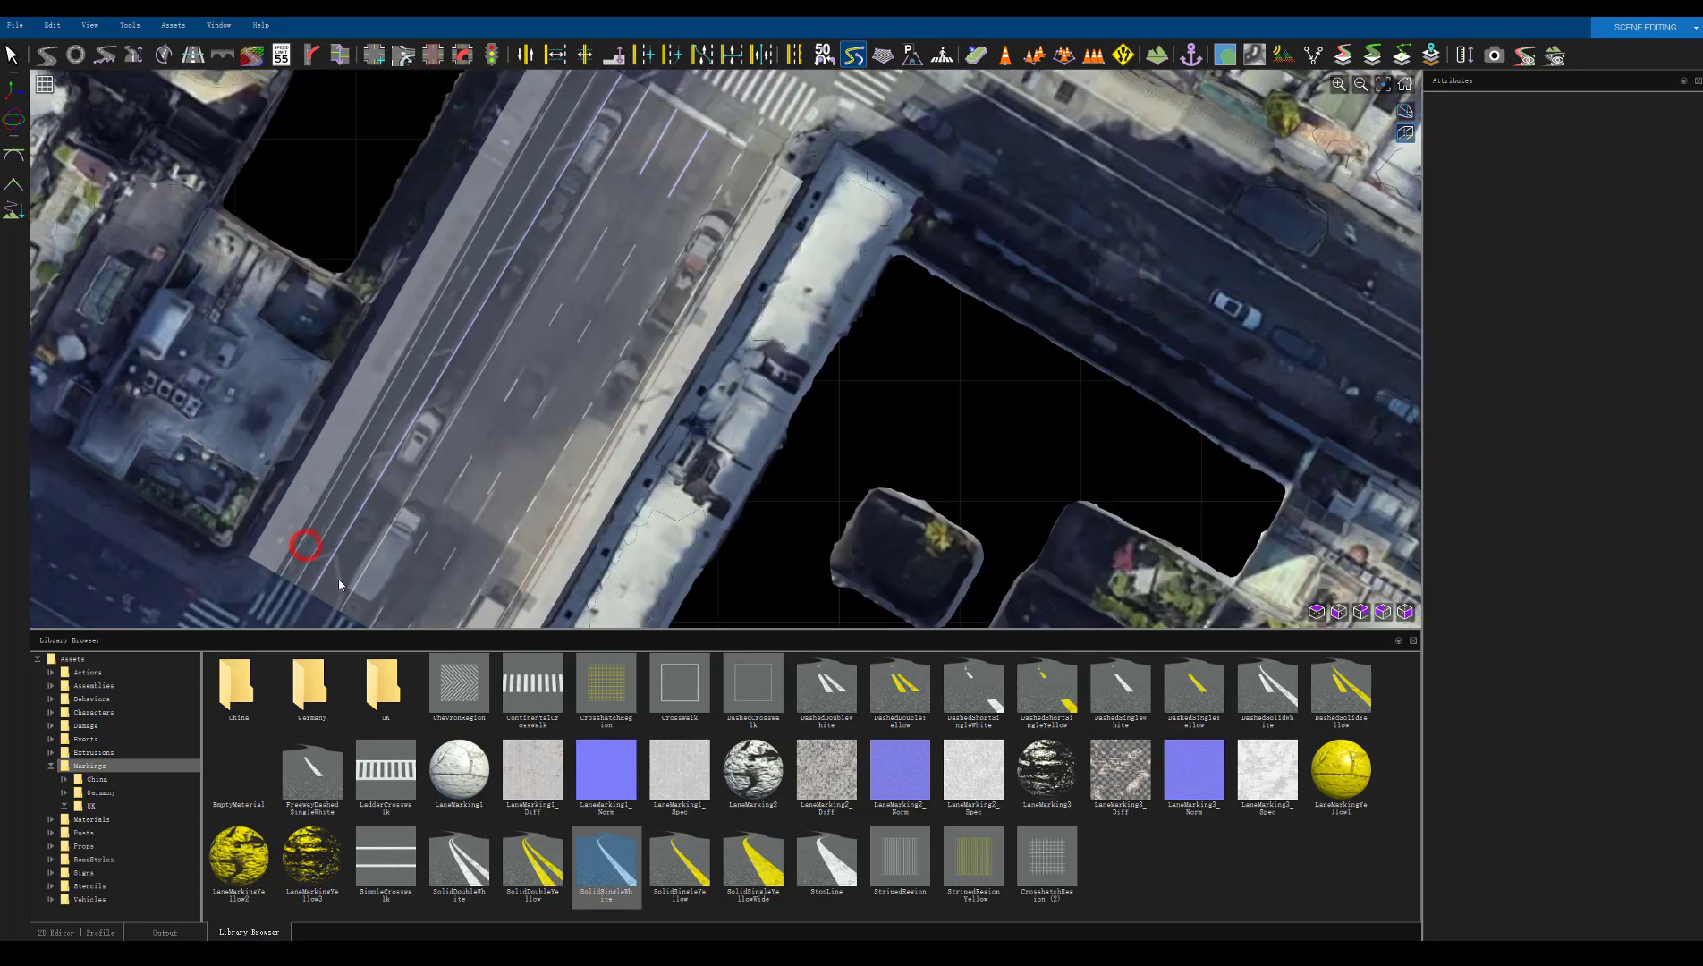
scroll(338, 578, "up", 4)
right_click(346, 608)
left_click(337, 536)
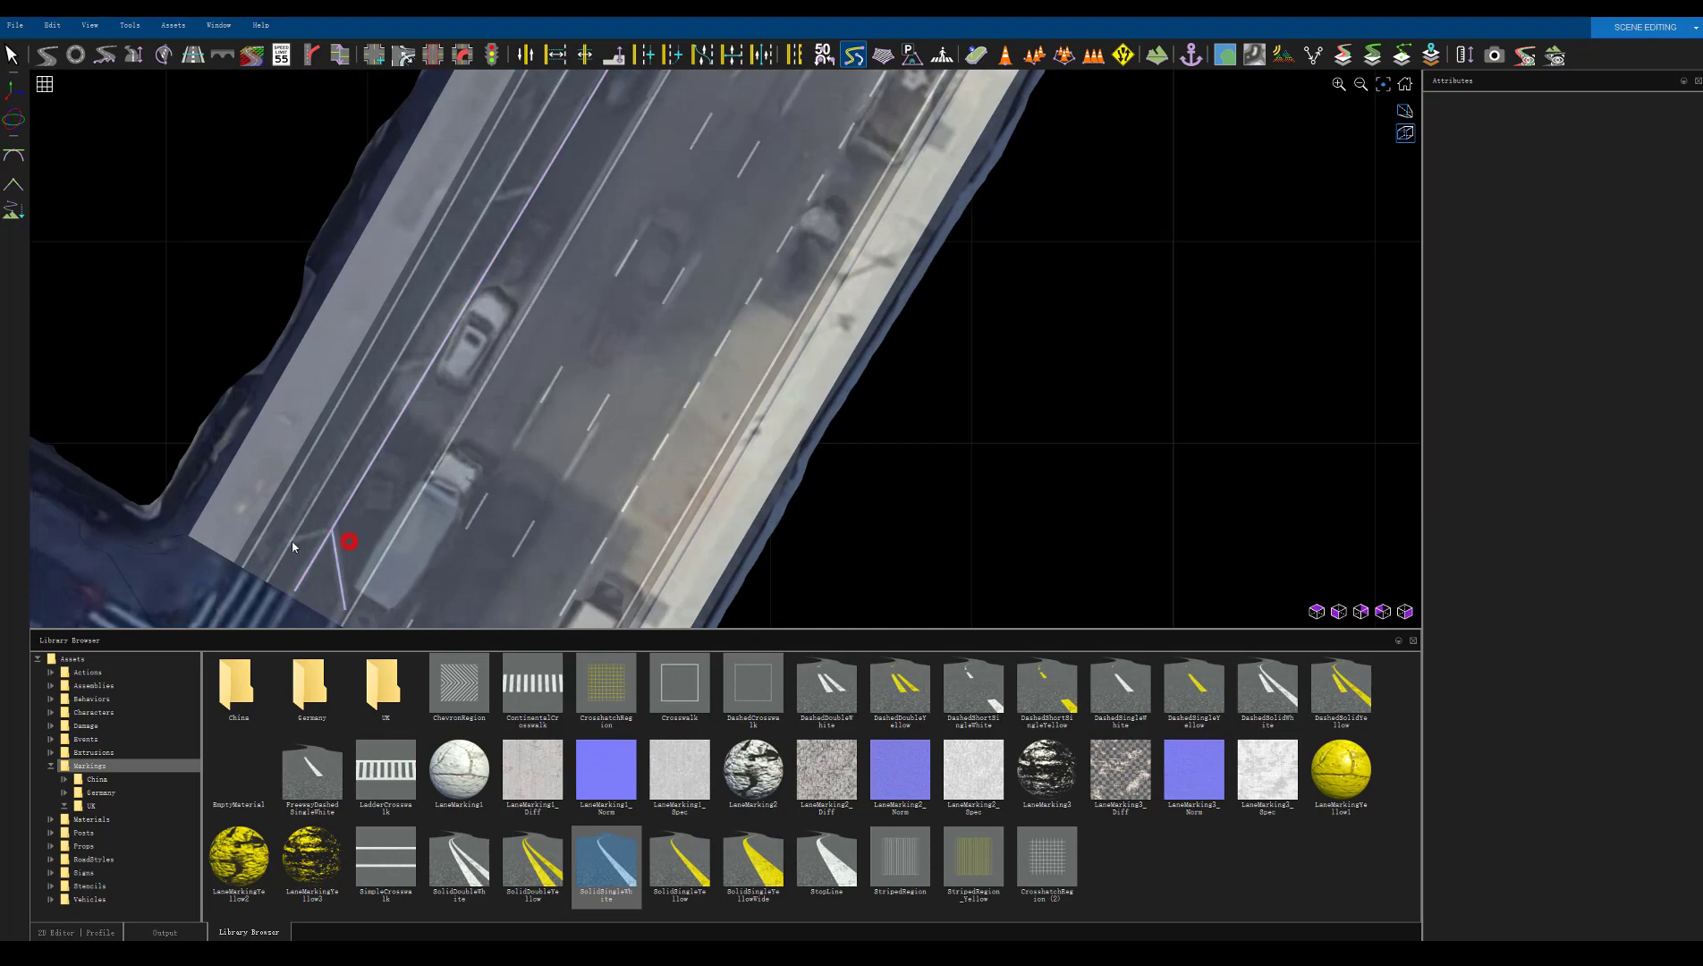
left_click(356, 528)
Draw two slanted SolidSingleWhite lines across the buffer strip beside the parked white car and at the next painted stripe northeast
scroll(356, 527, "down", 4)
scroll(383, 469, "up", 4)
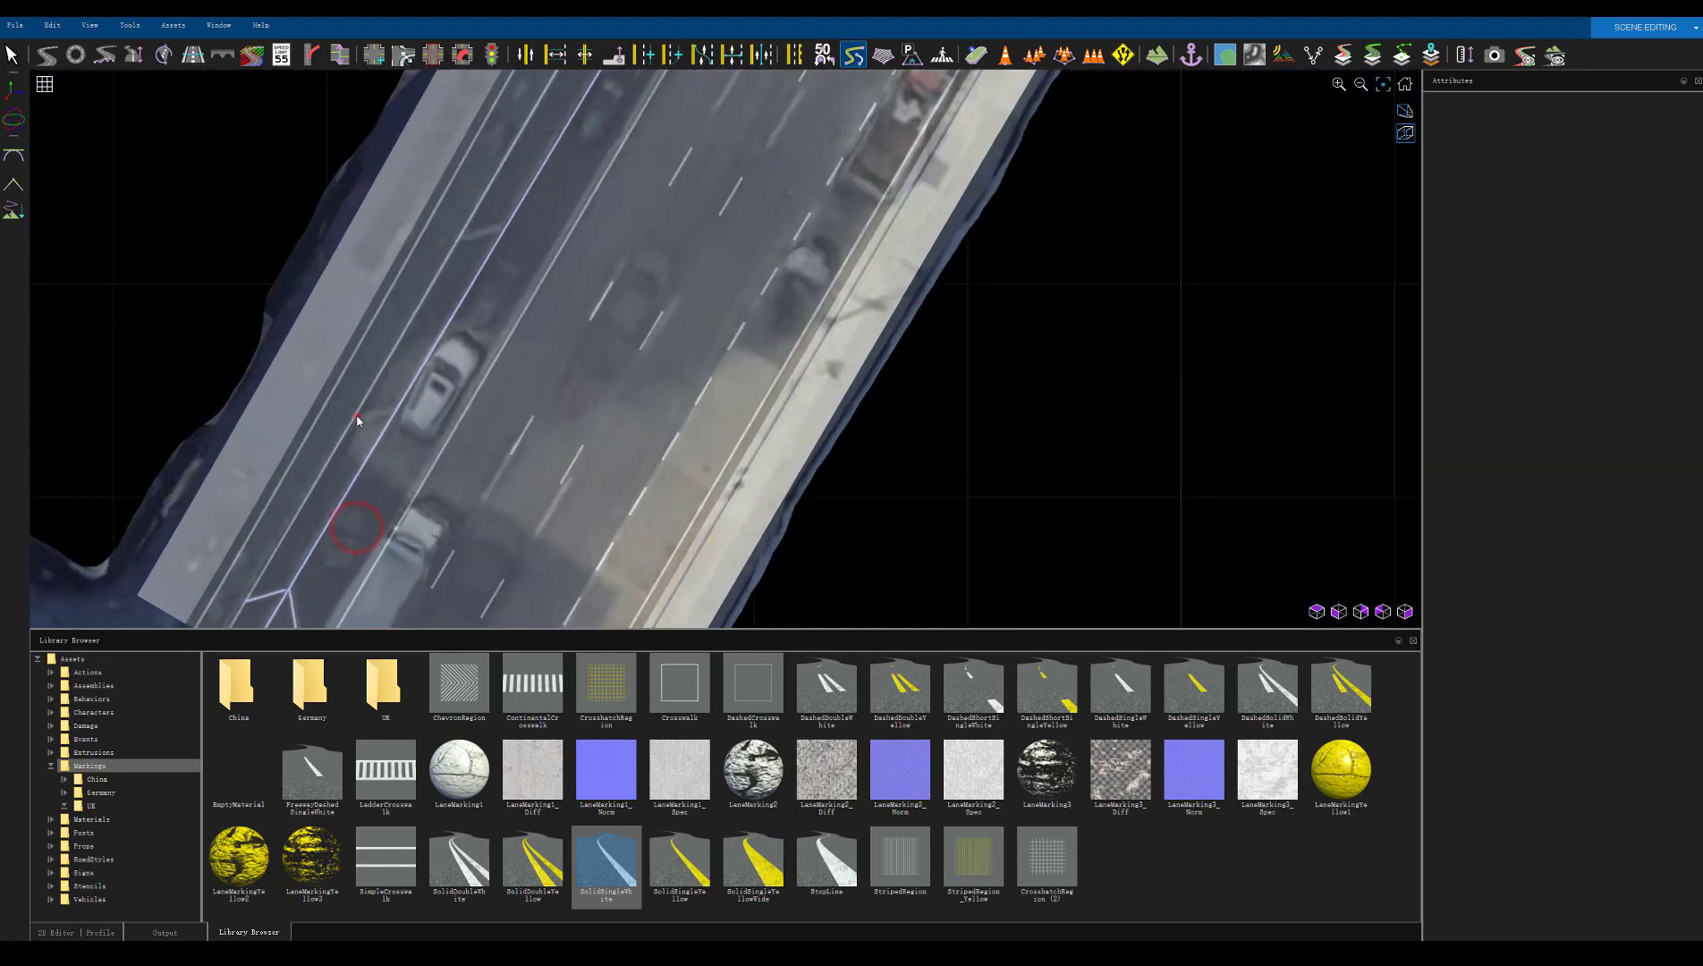
right_click(356, 416)
right_click(393, 408)
left_click(432, 379)
scroll(433, 379, "down", 4)
scroll(476, 277, "up", 4)
left_click(421, 336)
right_click(421, 336)
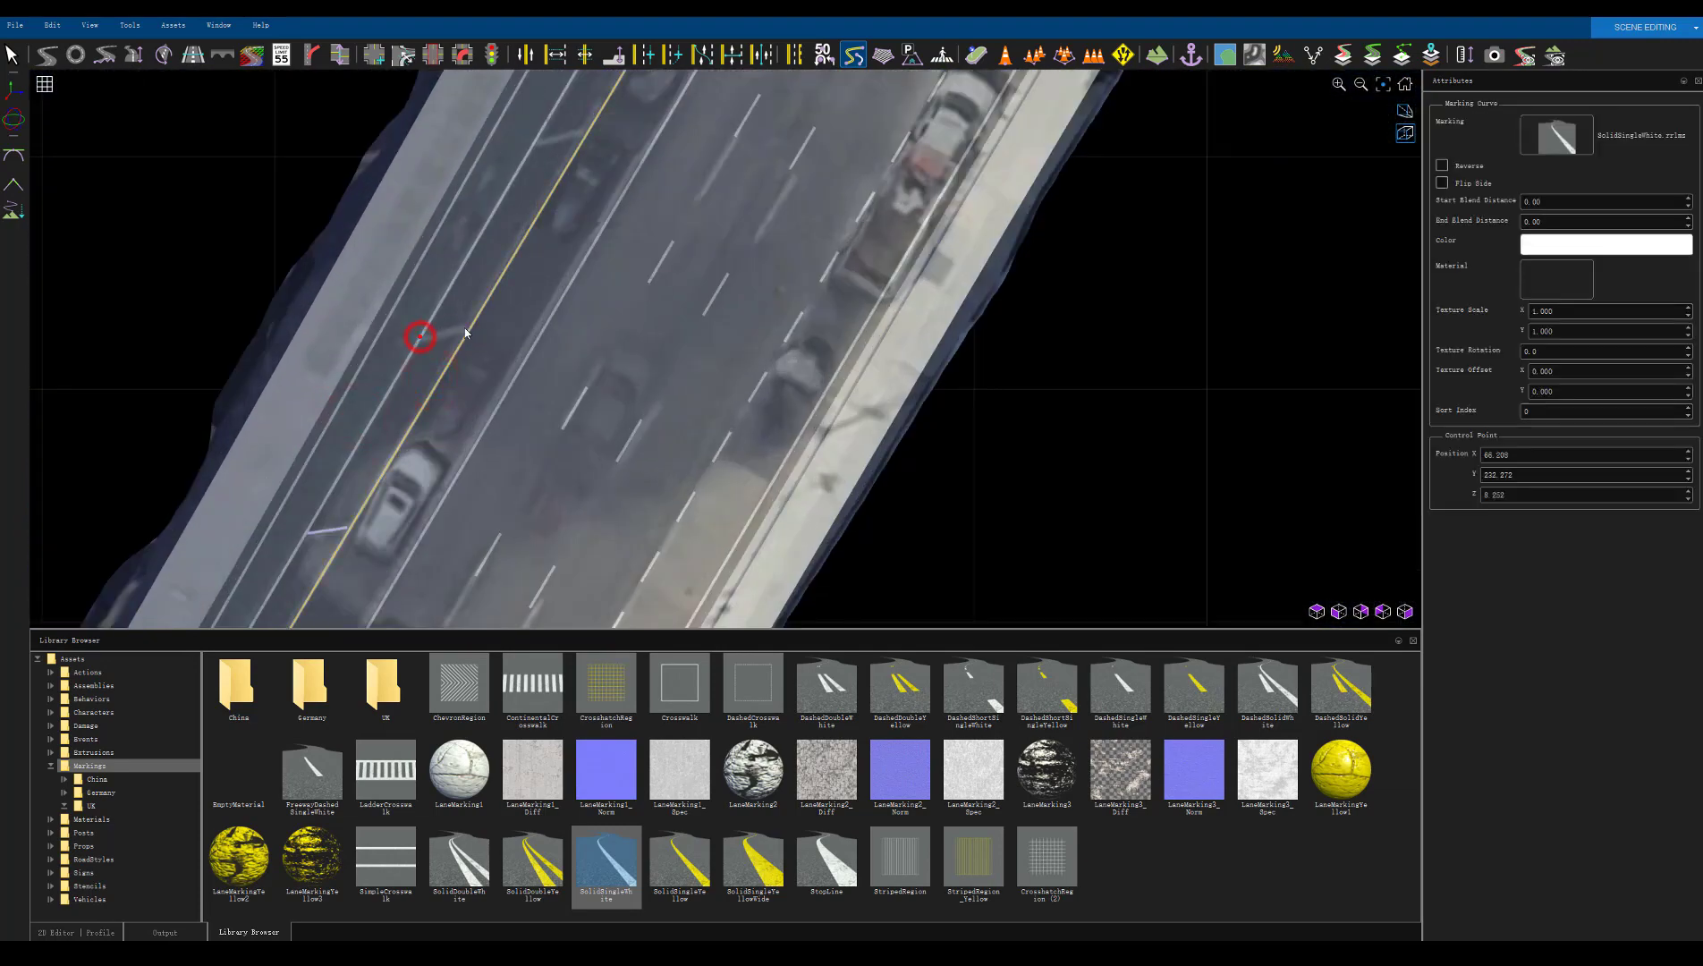
right_click(460, 333)
Draw the remaining two slanted SolidSingleWhite lines across the buffer strip towards the northeast end, each ending on the long curve
scroll(461, 333, "down", 4)
scroll(508, 234, "up", 4)
left_click(480, 286)
right_click(479, 285)
scroll(560, 277, "down", 4)
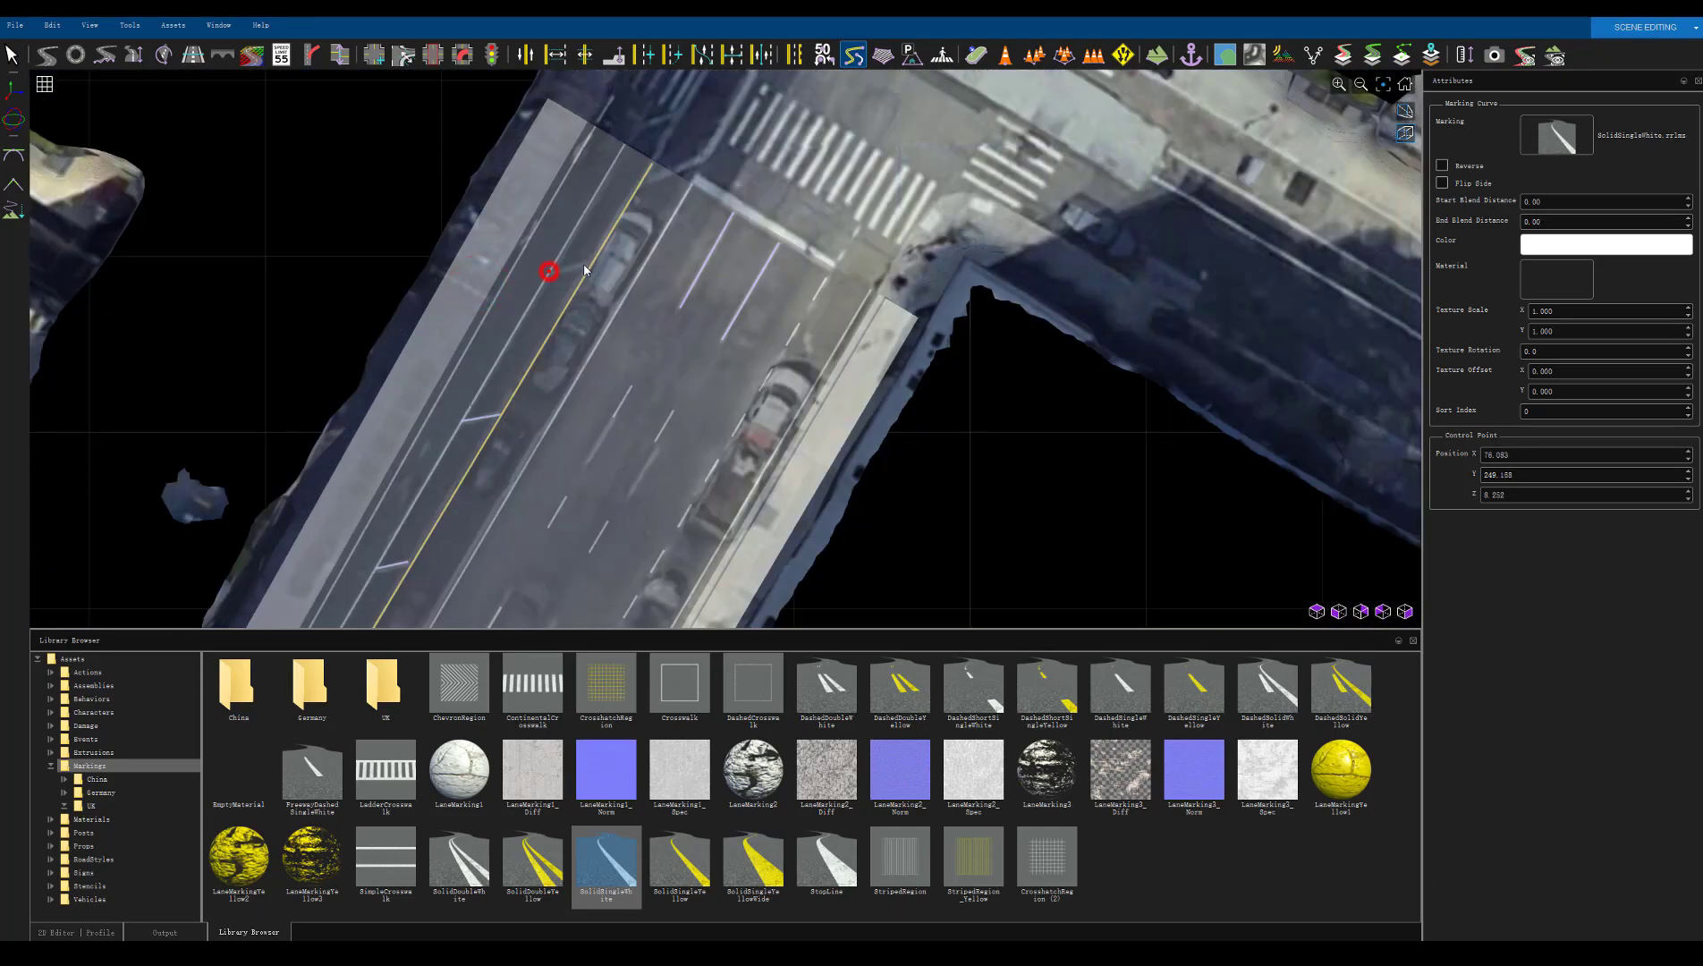
scroll(590, 265, "down", 4)
left_click(637, 275)
scroll(617, 286, "up", 4)
scroll(625, 260, "down", 4)
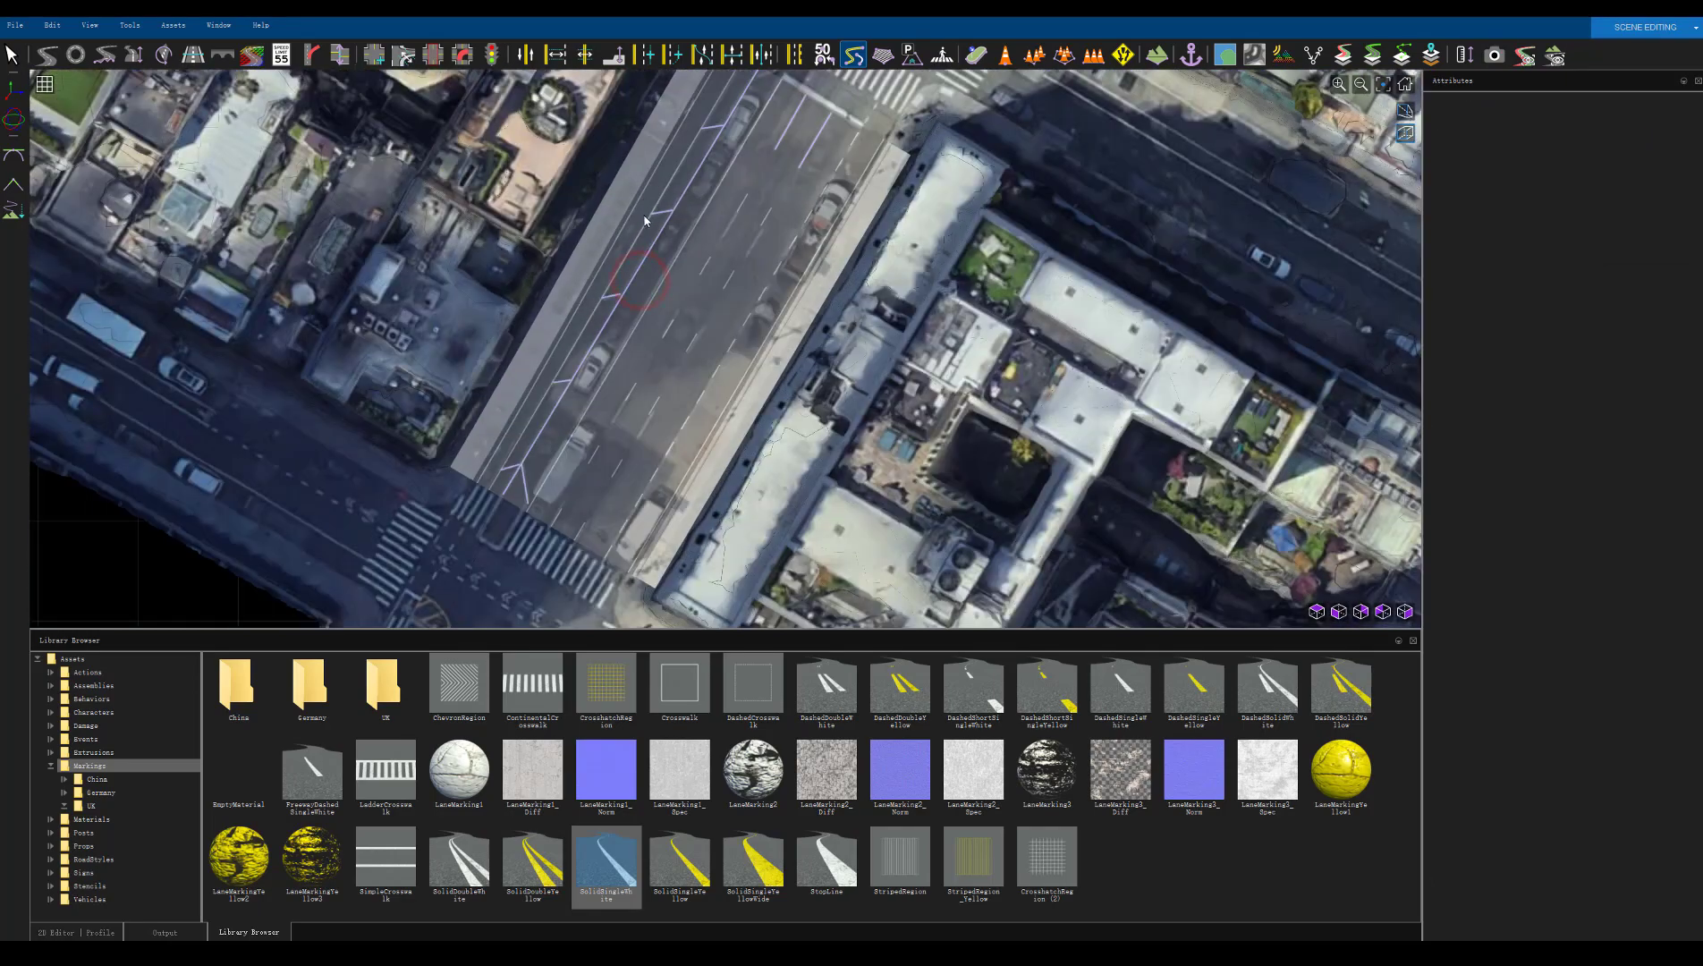
scroll(623, 242, "up", 4)
left_click(622, 236)
scroll(687, 281, "down", 5)
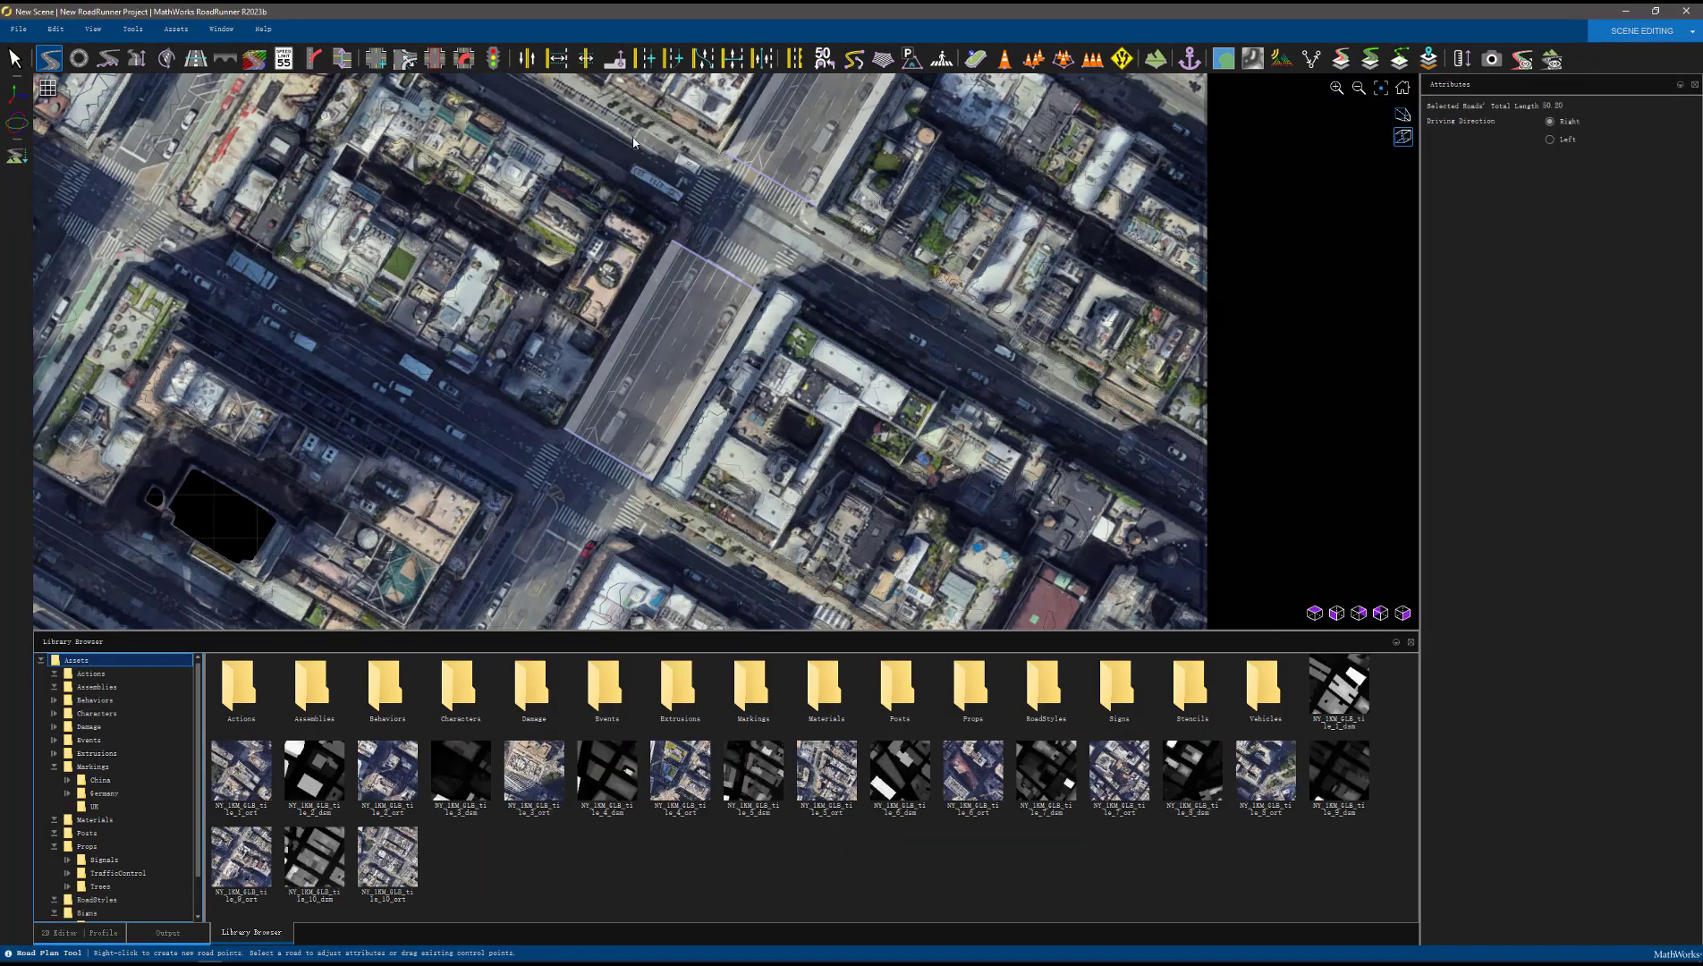
Create a straight road along the dark cross street from the white van at its northwest end to the avenue crosswalk at its southeast end
scroll(671, 373, "down", 4)
scroll(453, 223, "up", 3)
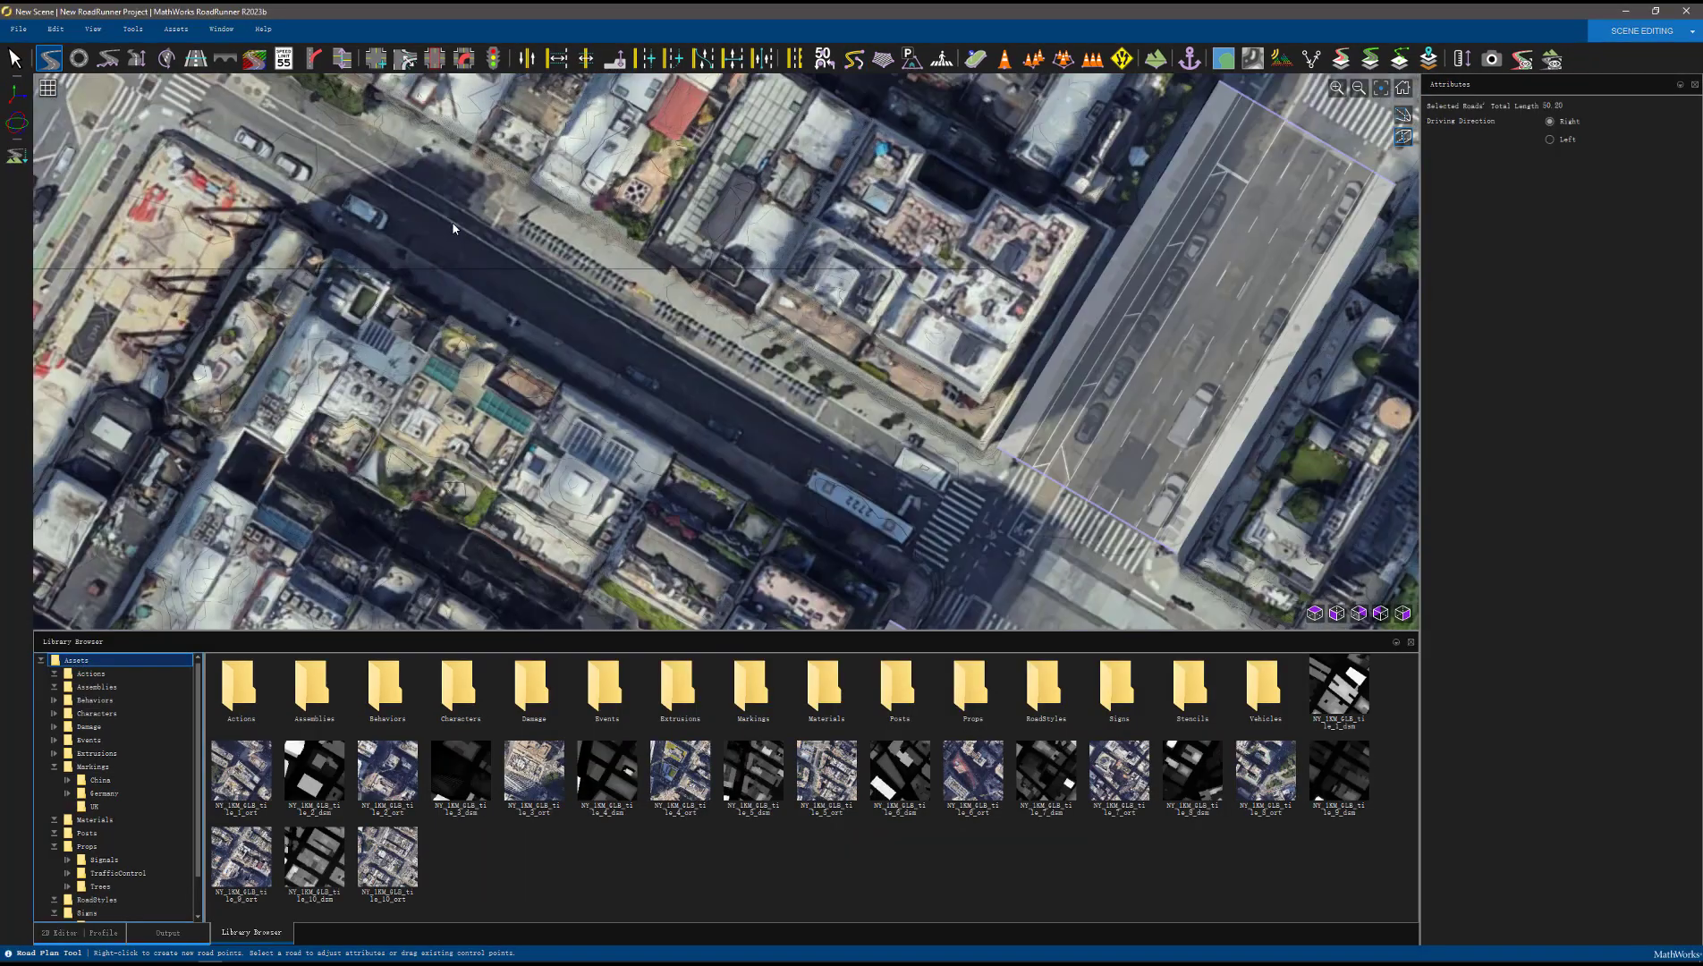
right_click(452, 223)
right_click(907, 495)
scroll(930, 500, "up", 3)
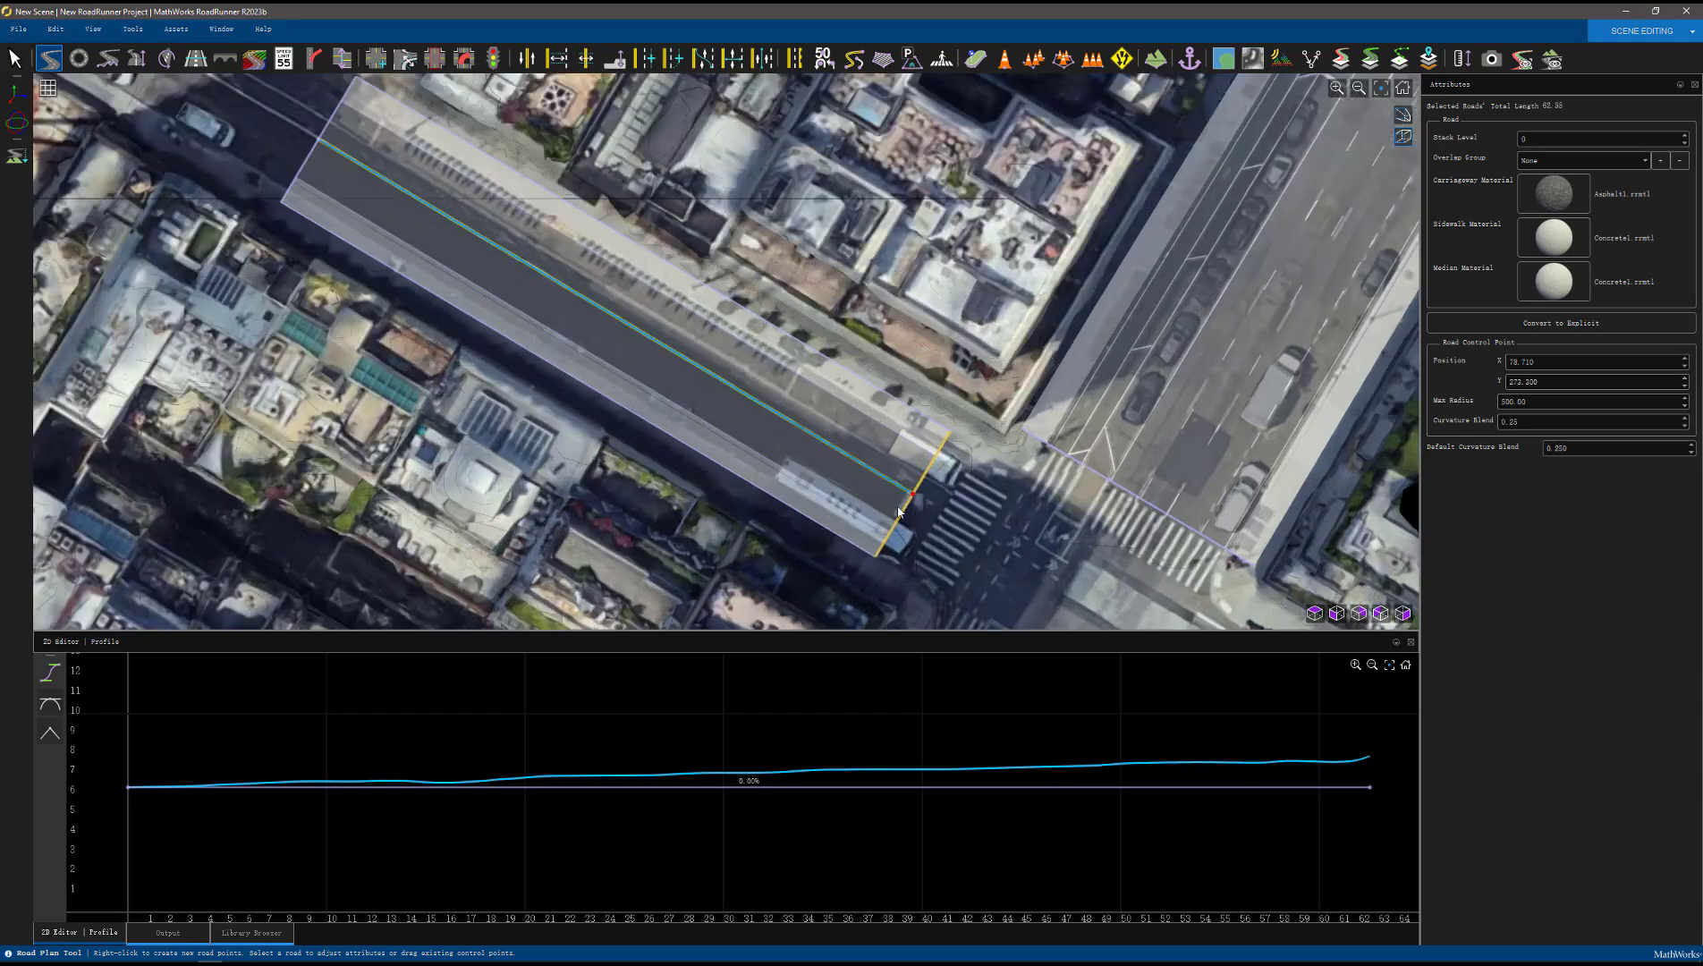
Insert a Driving lane on the new road's southwest side and a Biking lane just northeast of its centre line
left_click(644, 59)
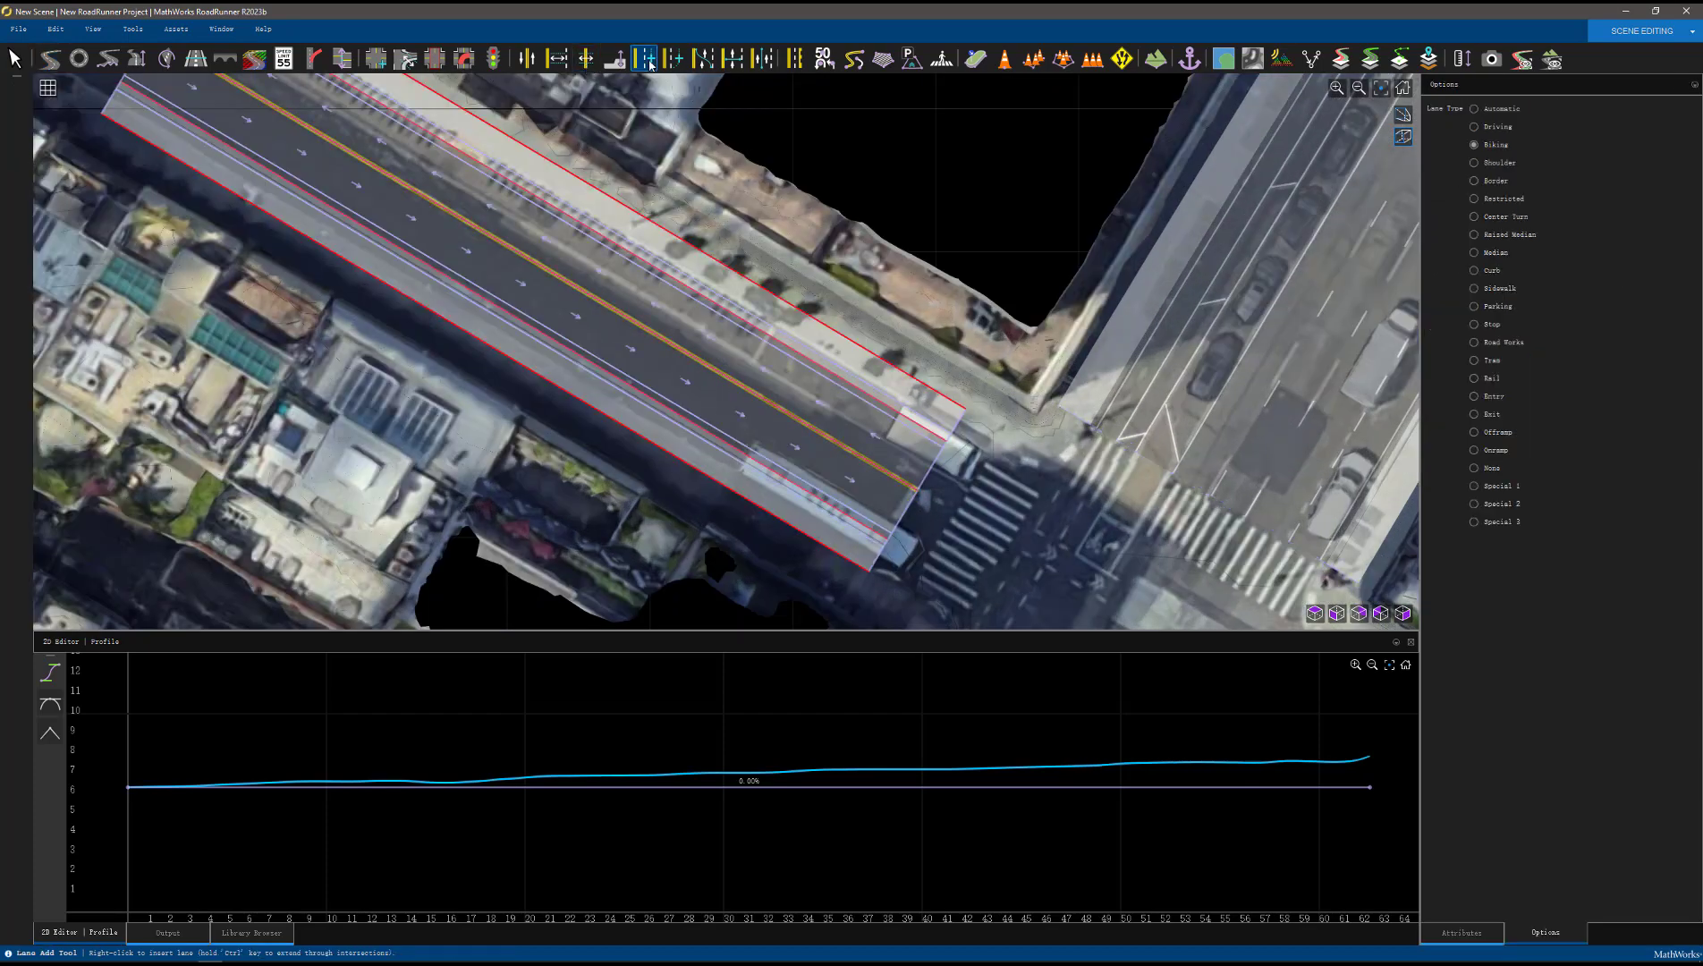
right_click(836, 507)
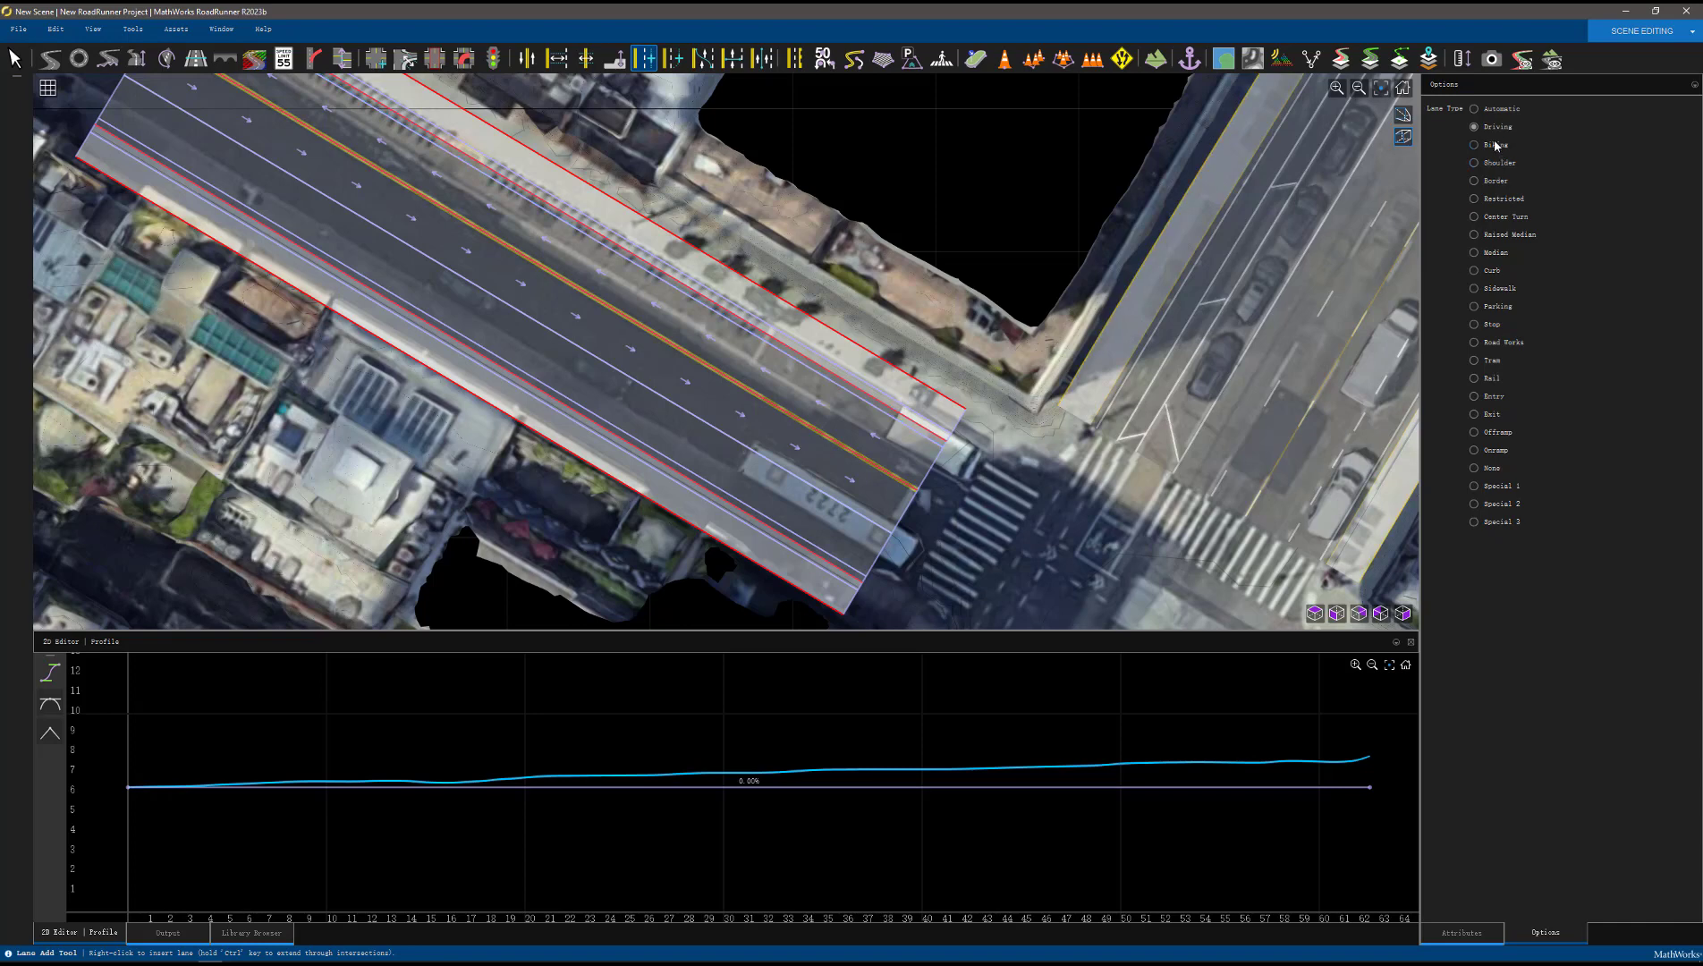
right_click(894, 476)
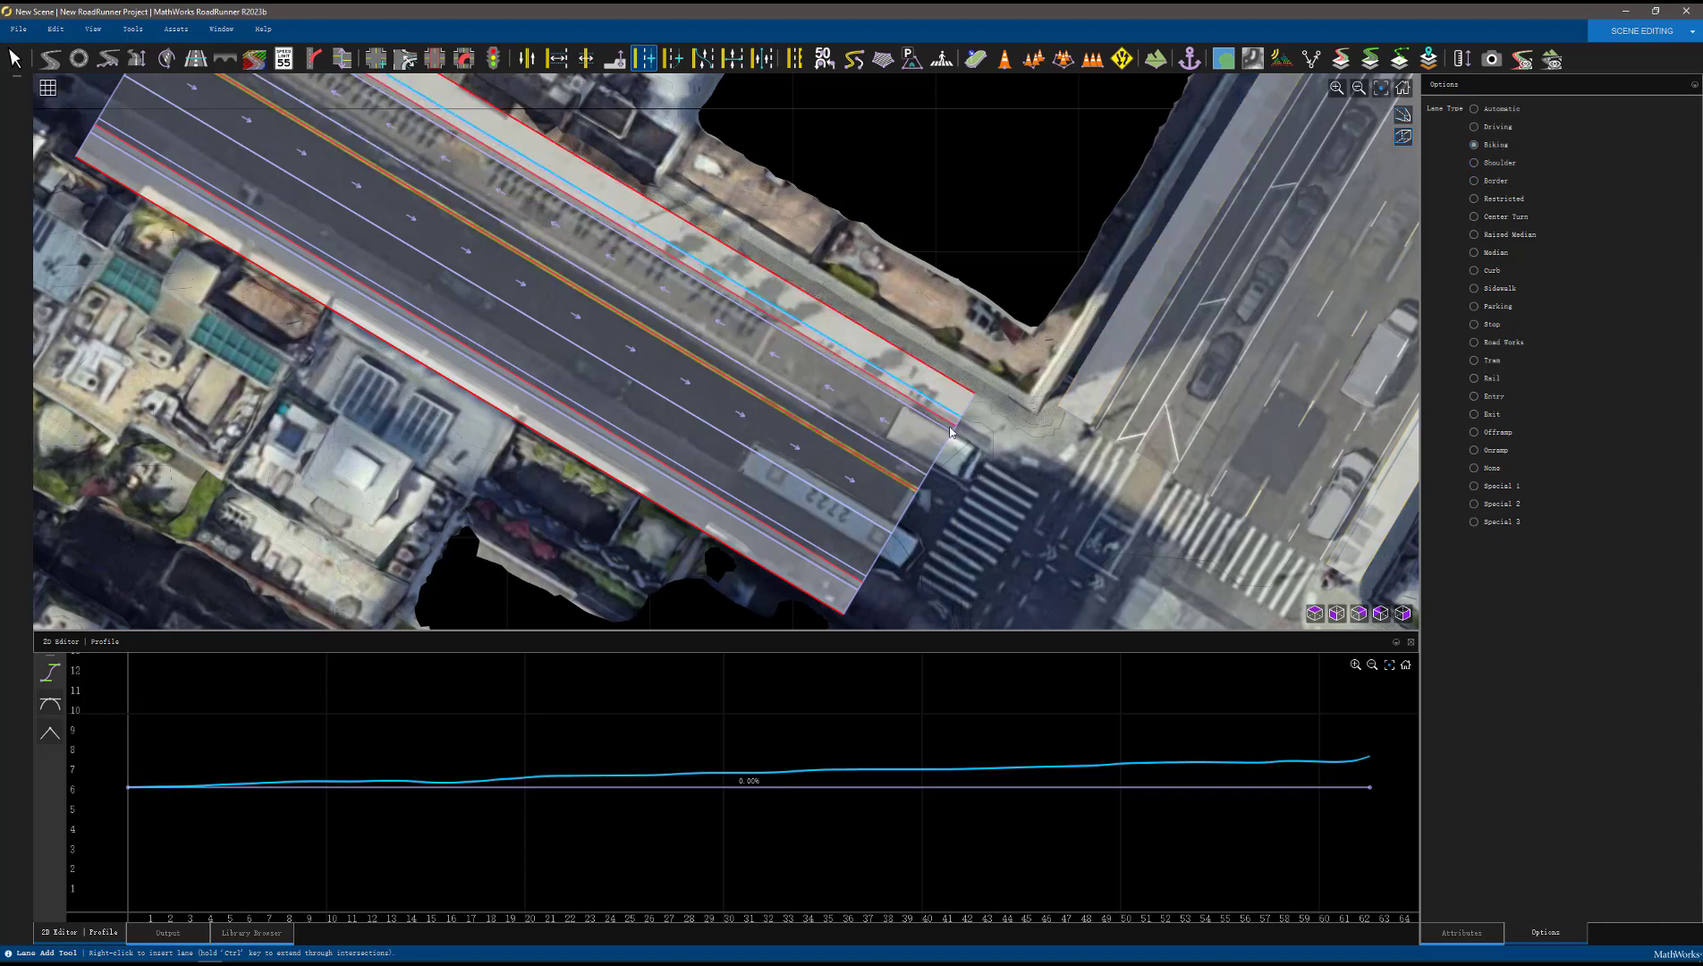
Change the northeast driving lane beside the sidewalk to type Parking with travel direction Forward
left_click(526, 59)
left_click(828, 420)
left_click(1548, 134)
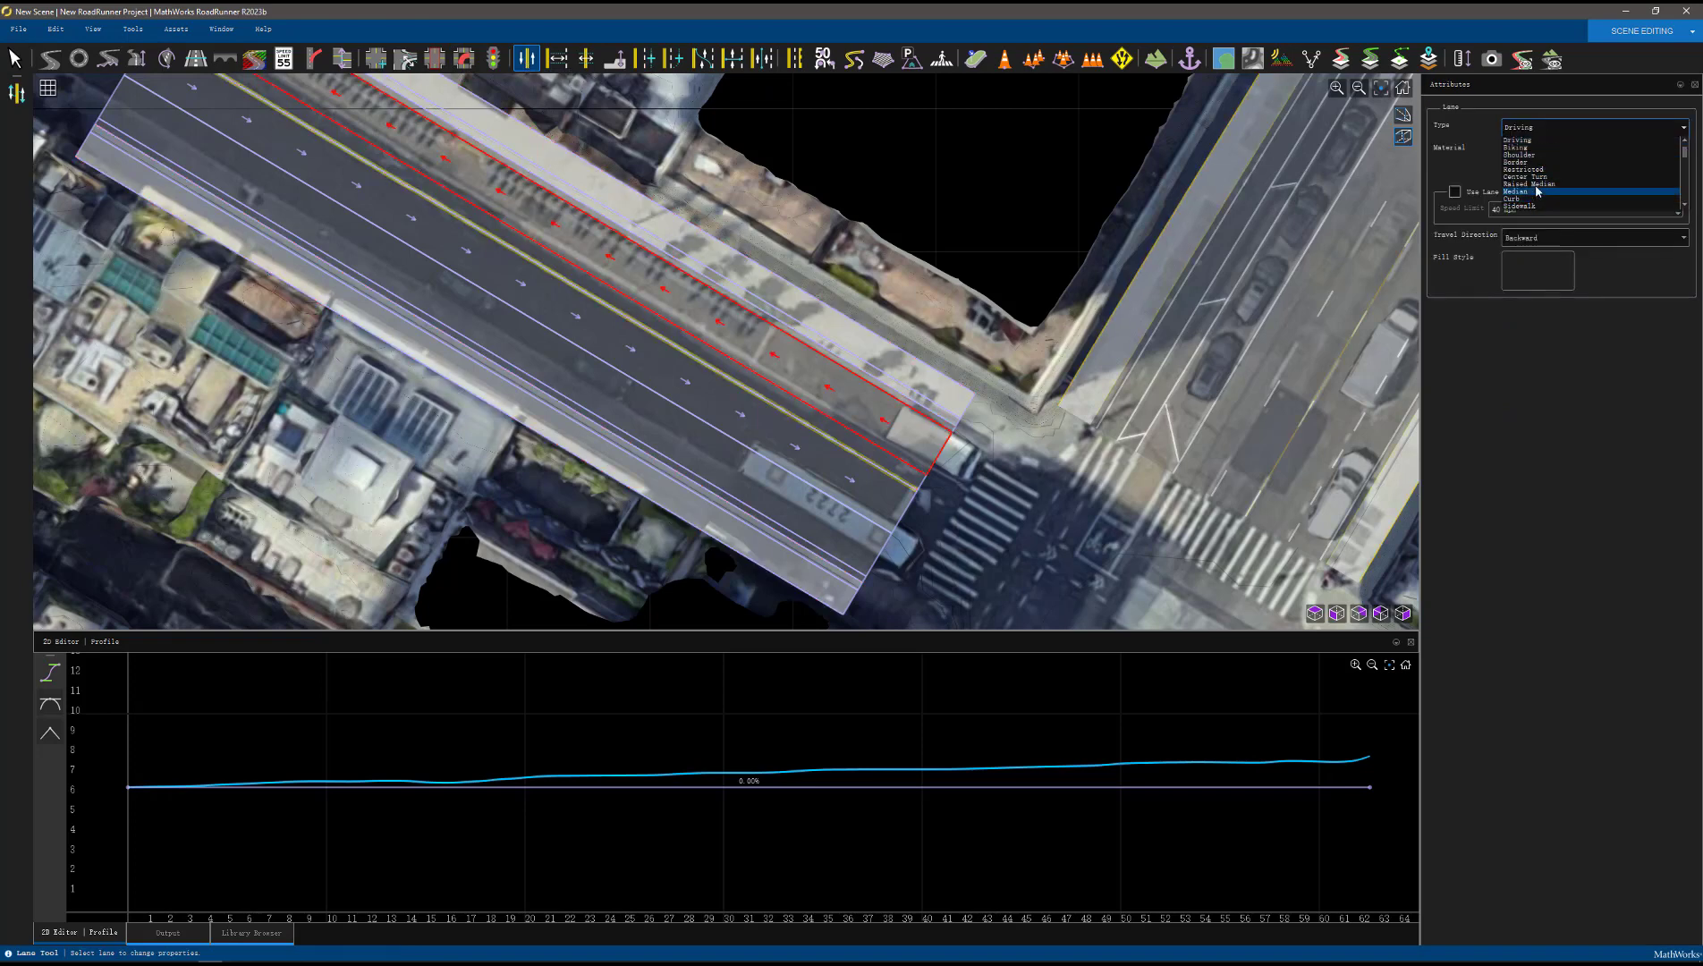
scroll(1534, 192, "down", 2)
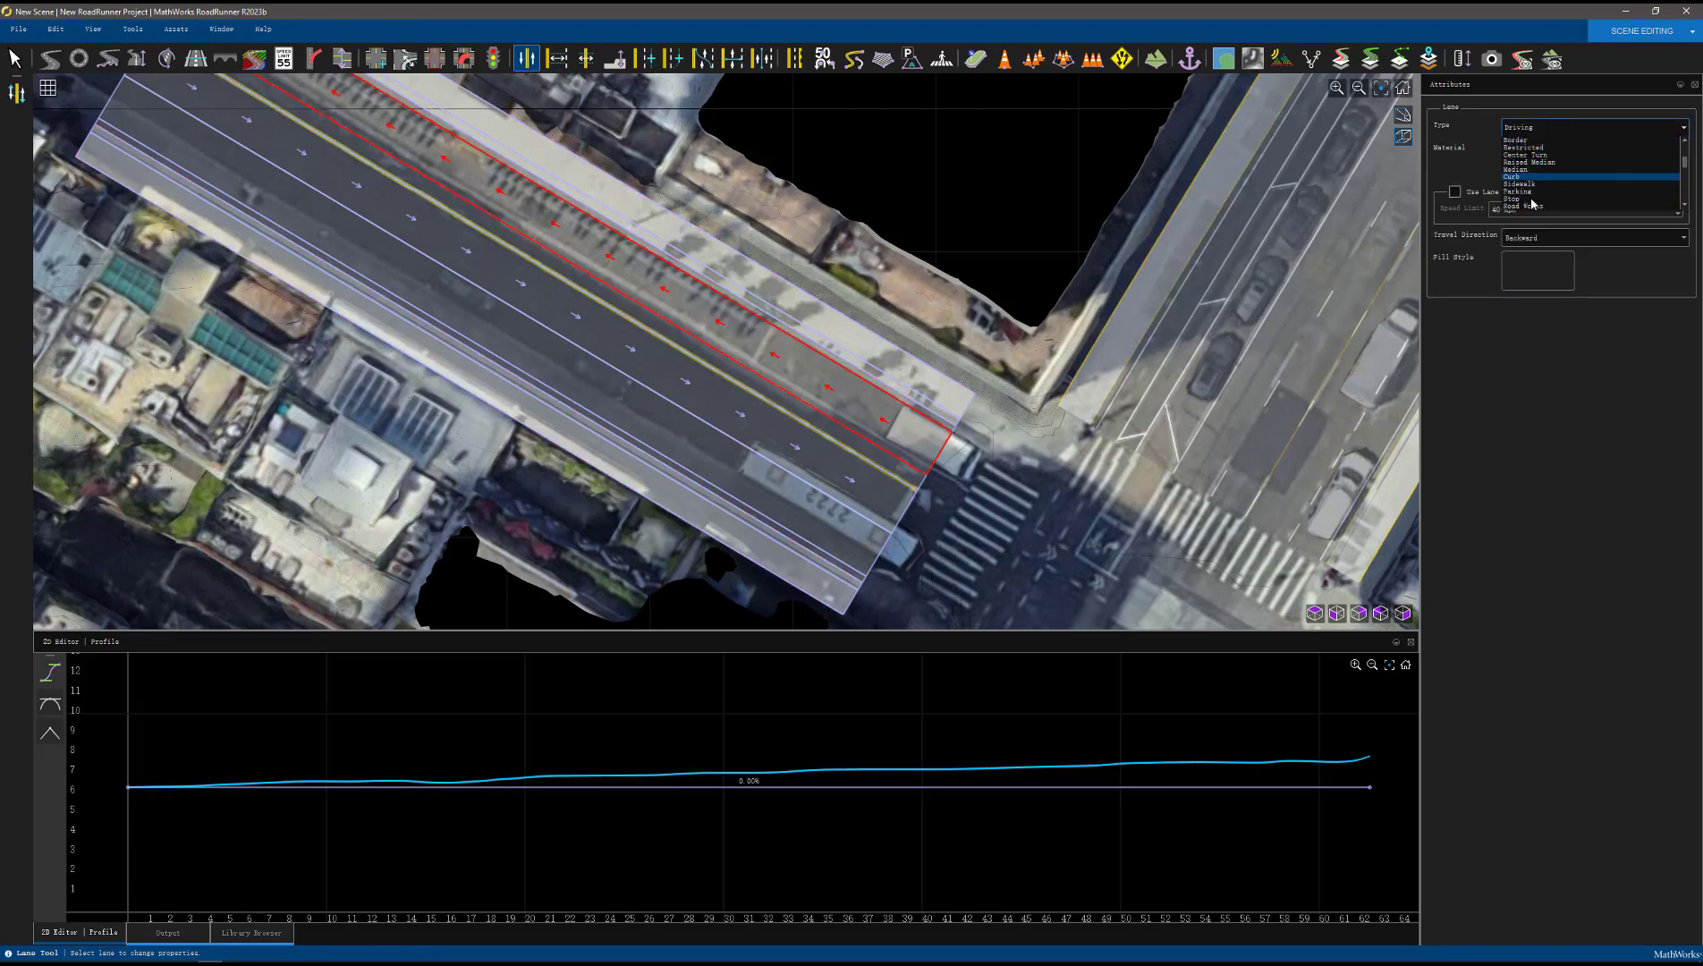
scroll(1533, 200, "up", 2)
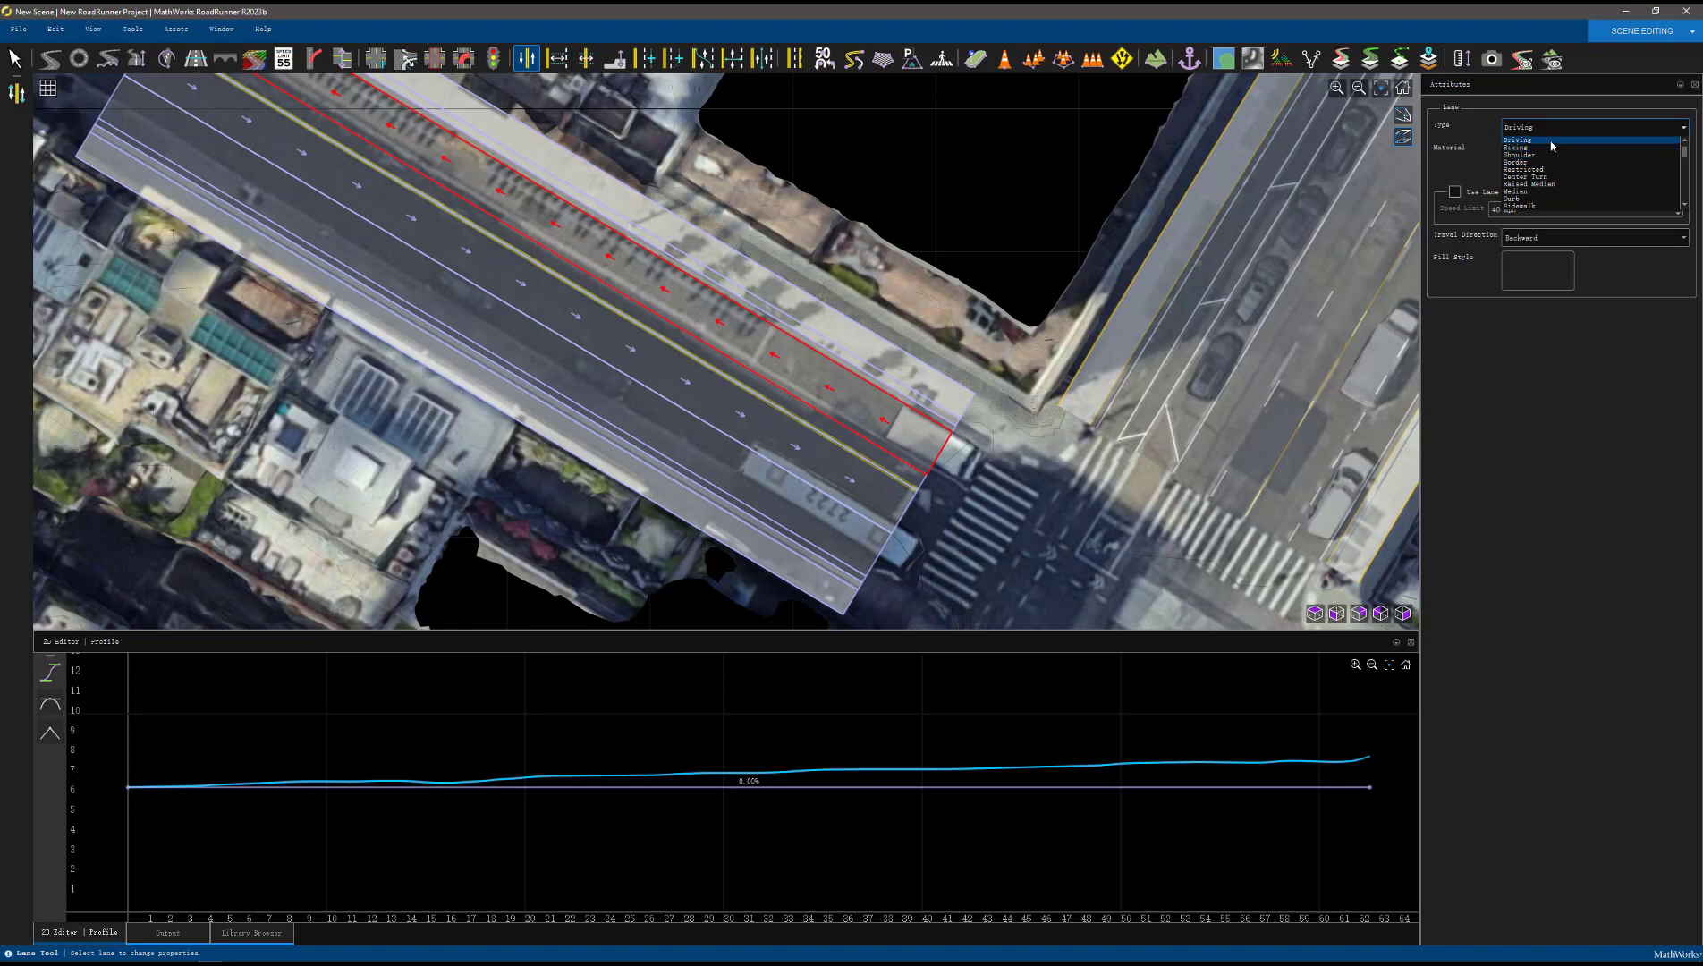
scroll(1549, 185, "down", 2)
left_click(1534, 205)
left_click(1532, 237)
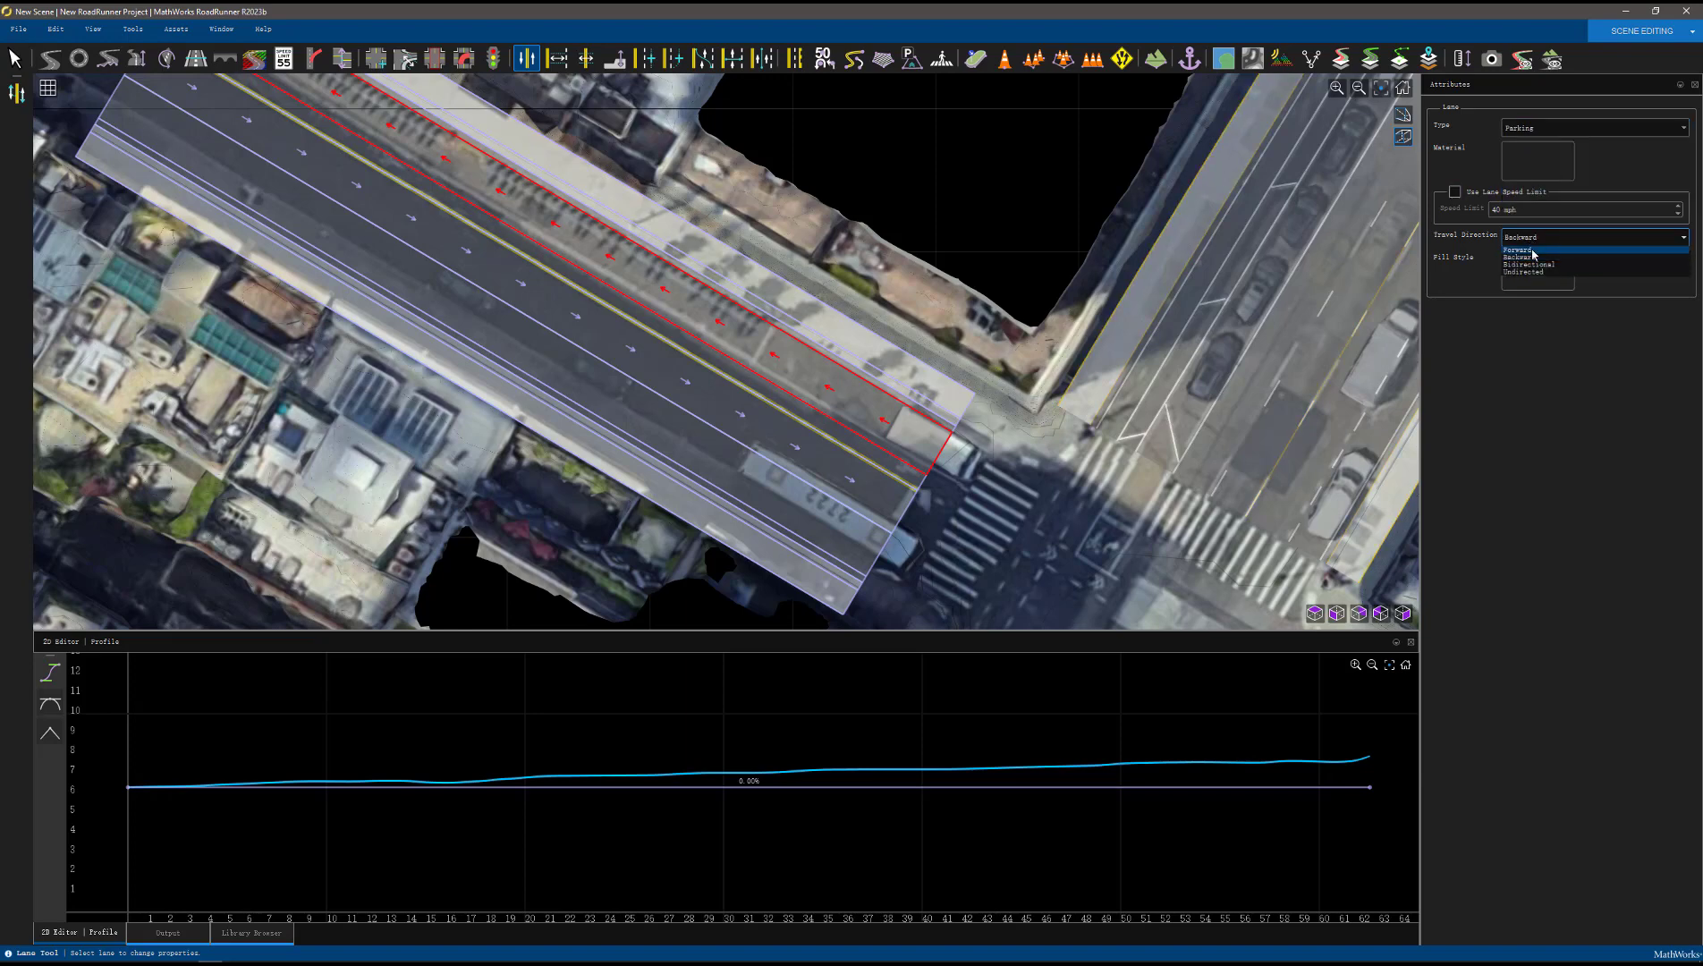
left_click(1534, 250)
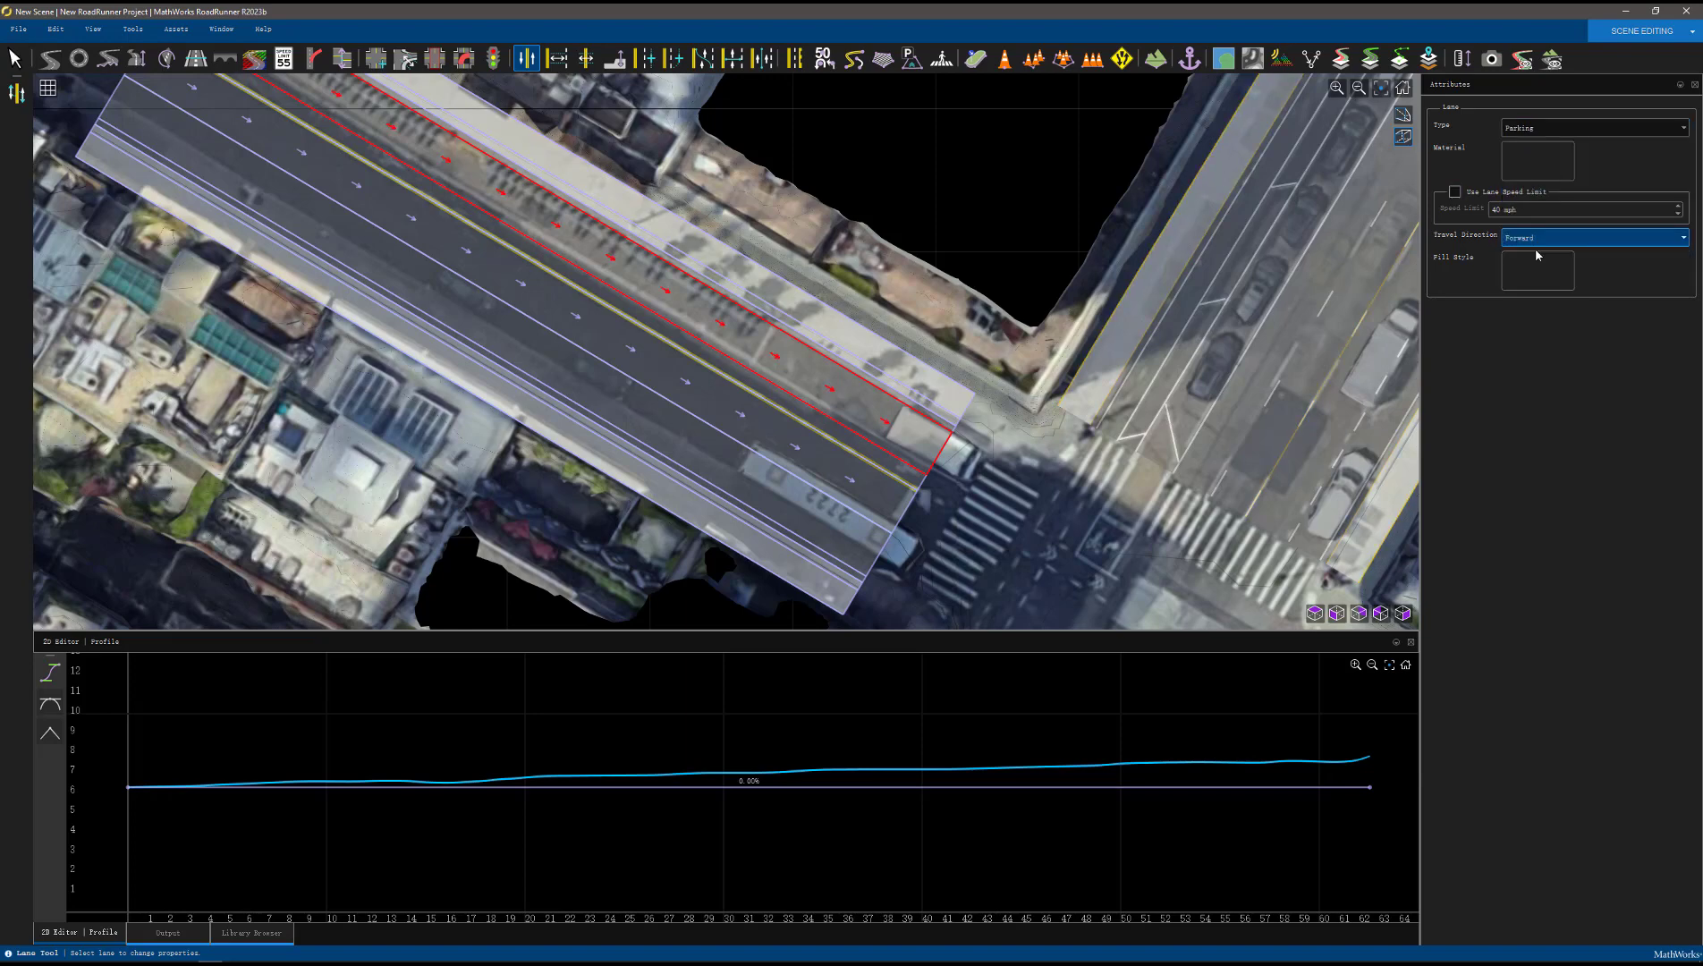
Adjust the widths of the biking and parking lanes at both road ends to match the aerial imagery
left_click(556, 58)
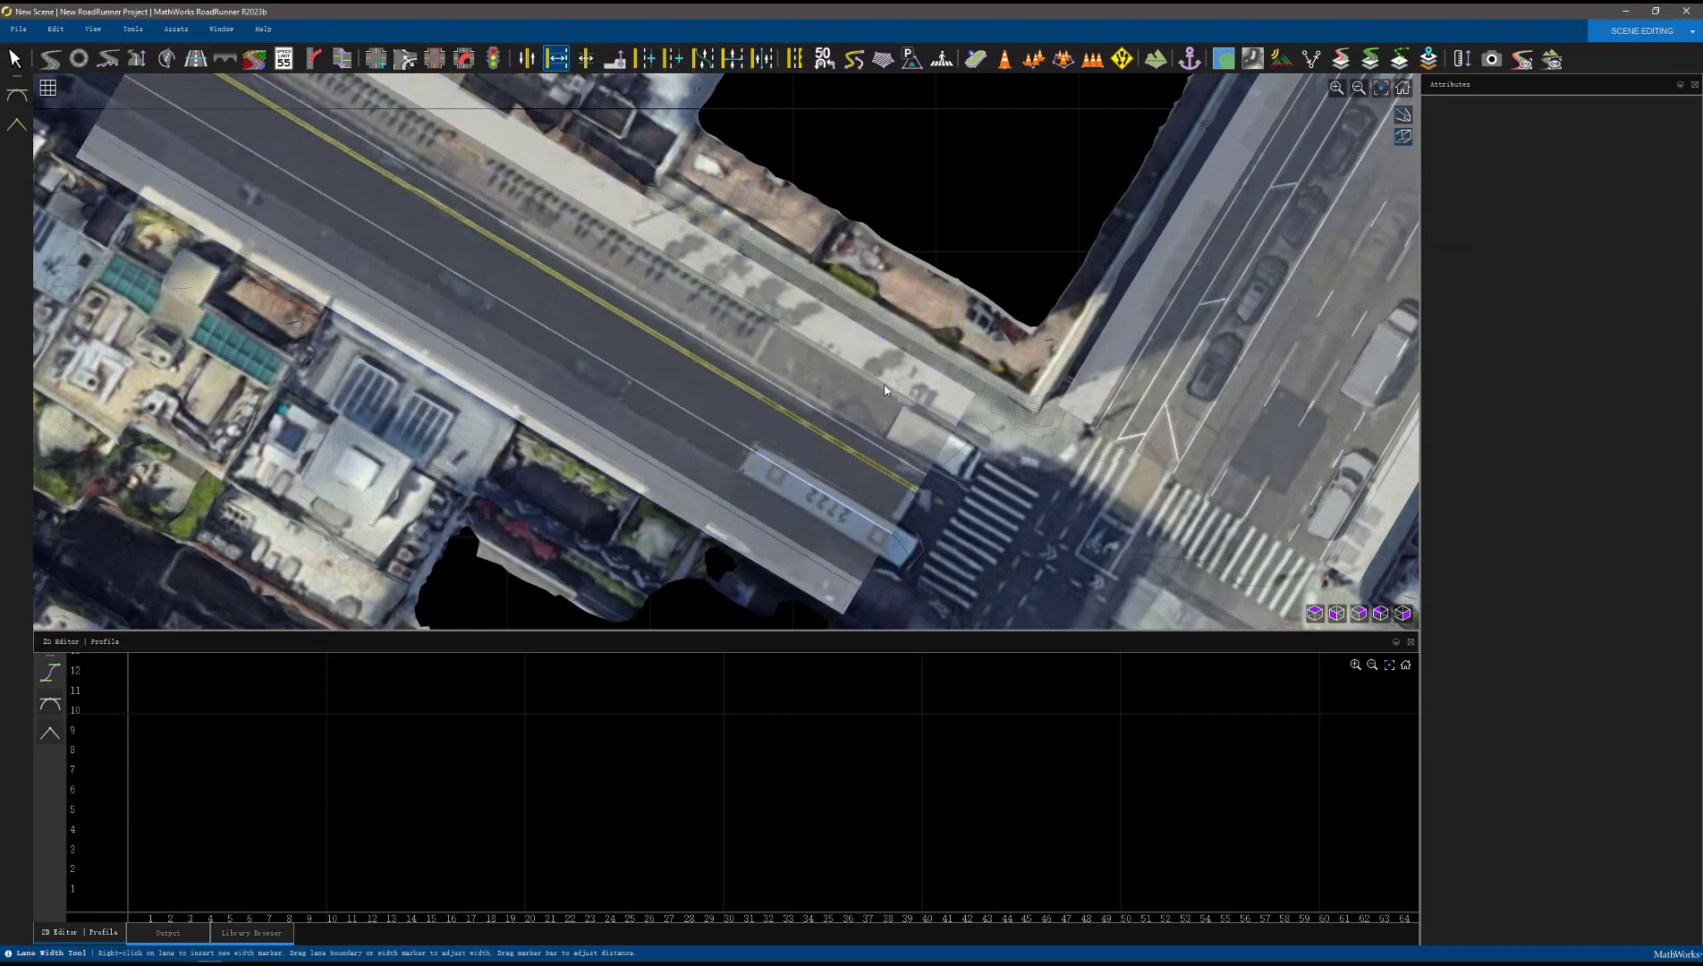
left_click(890, 524)
left_click(952, 437)
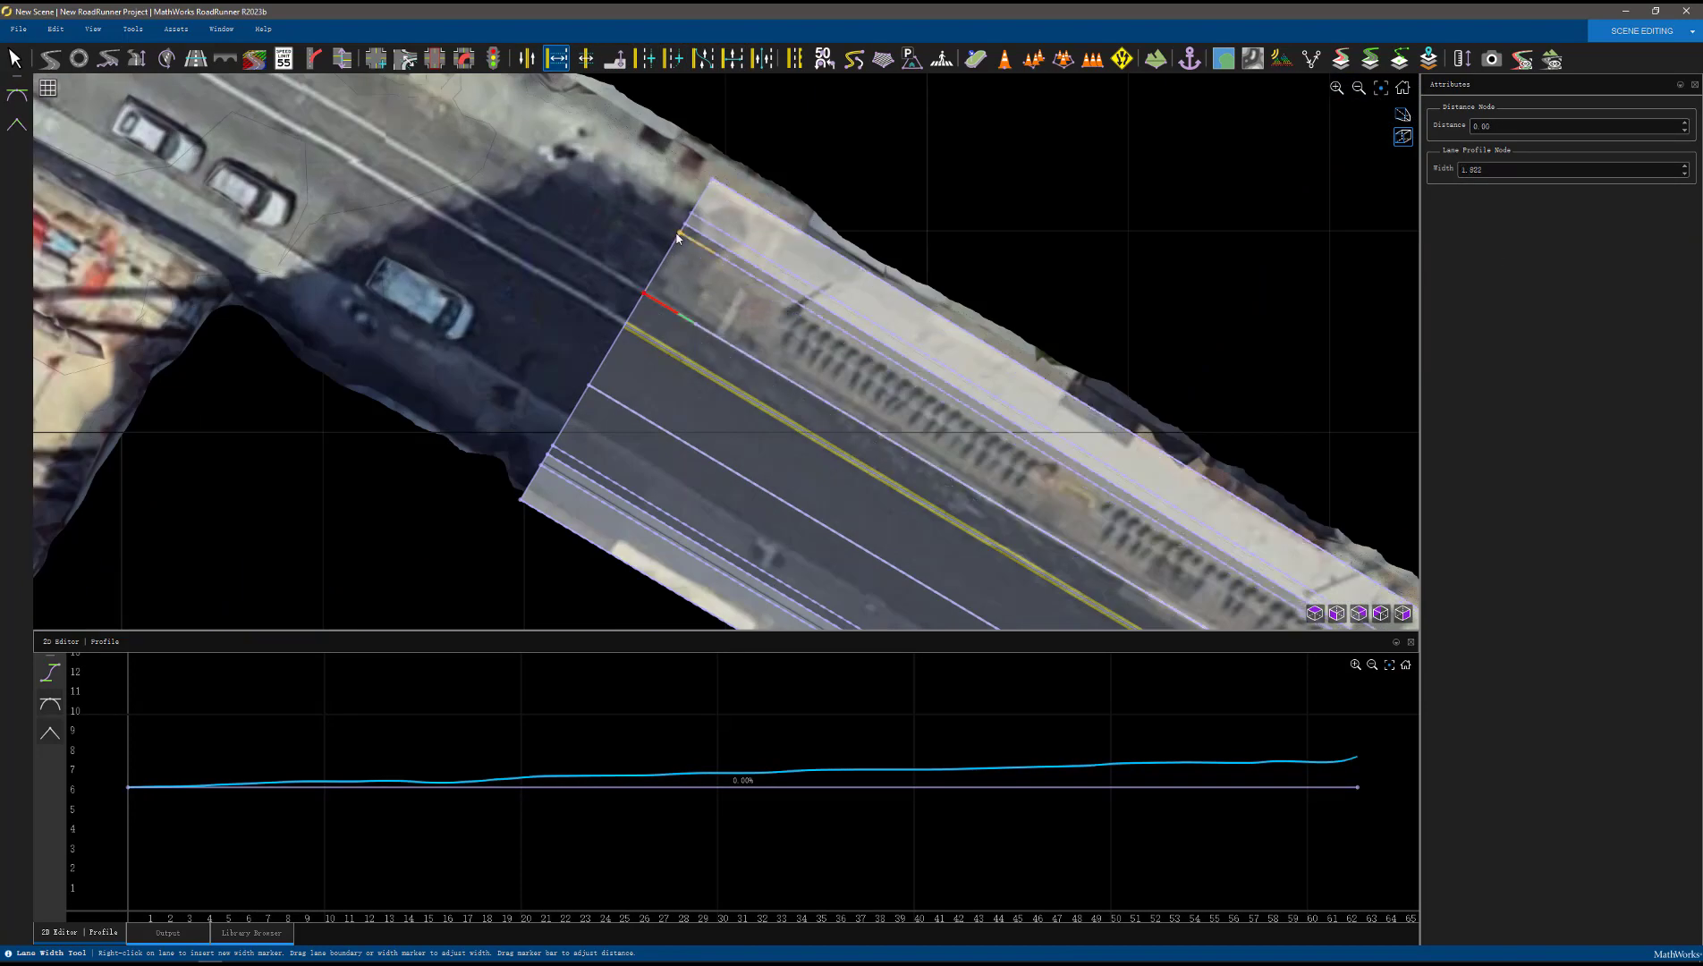
scroll(694, 293, "down", 5)
scroll(1027, 541, "up", 6)
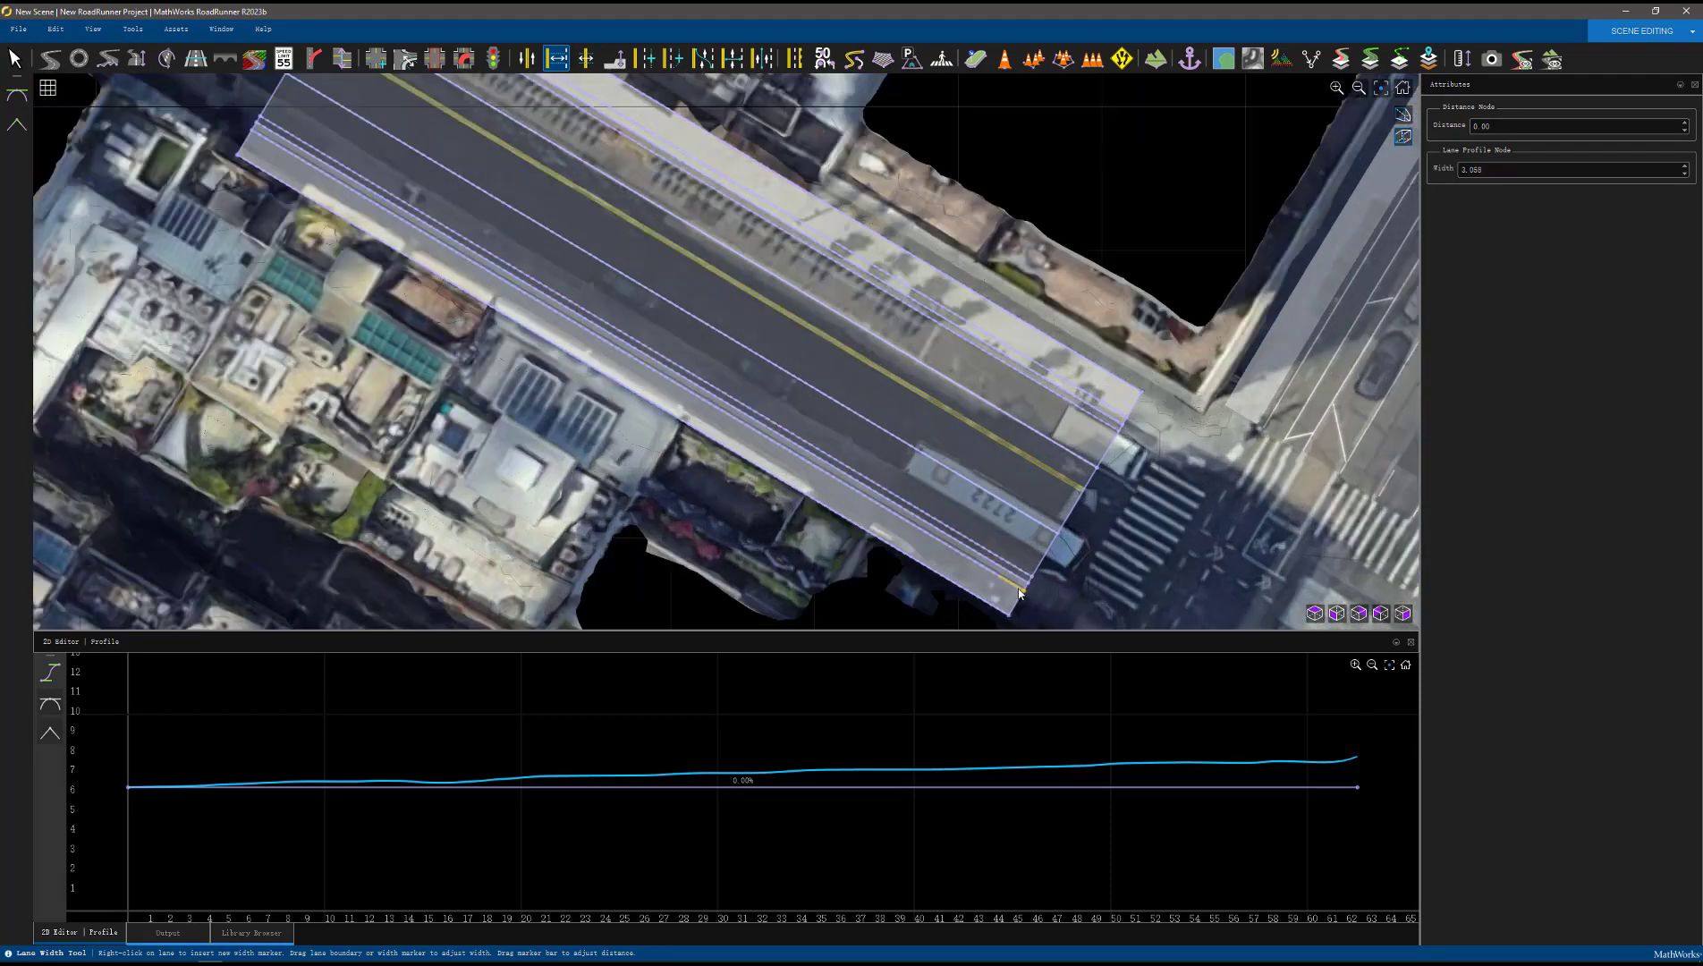
Adjust the driving lane widths southwest of the centre line at both road ends to match the aerial imagery
left_click(1047, 561)
left_click_drag(1046, 561, 1060, 541)
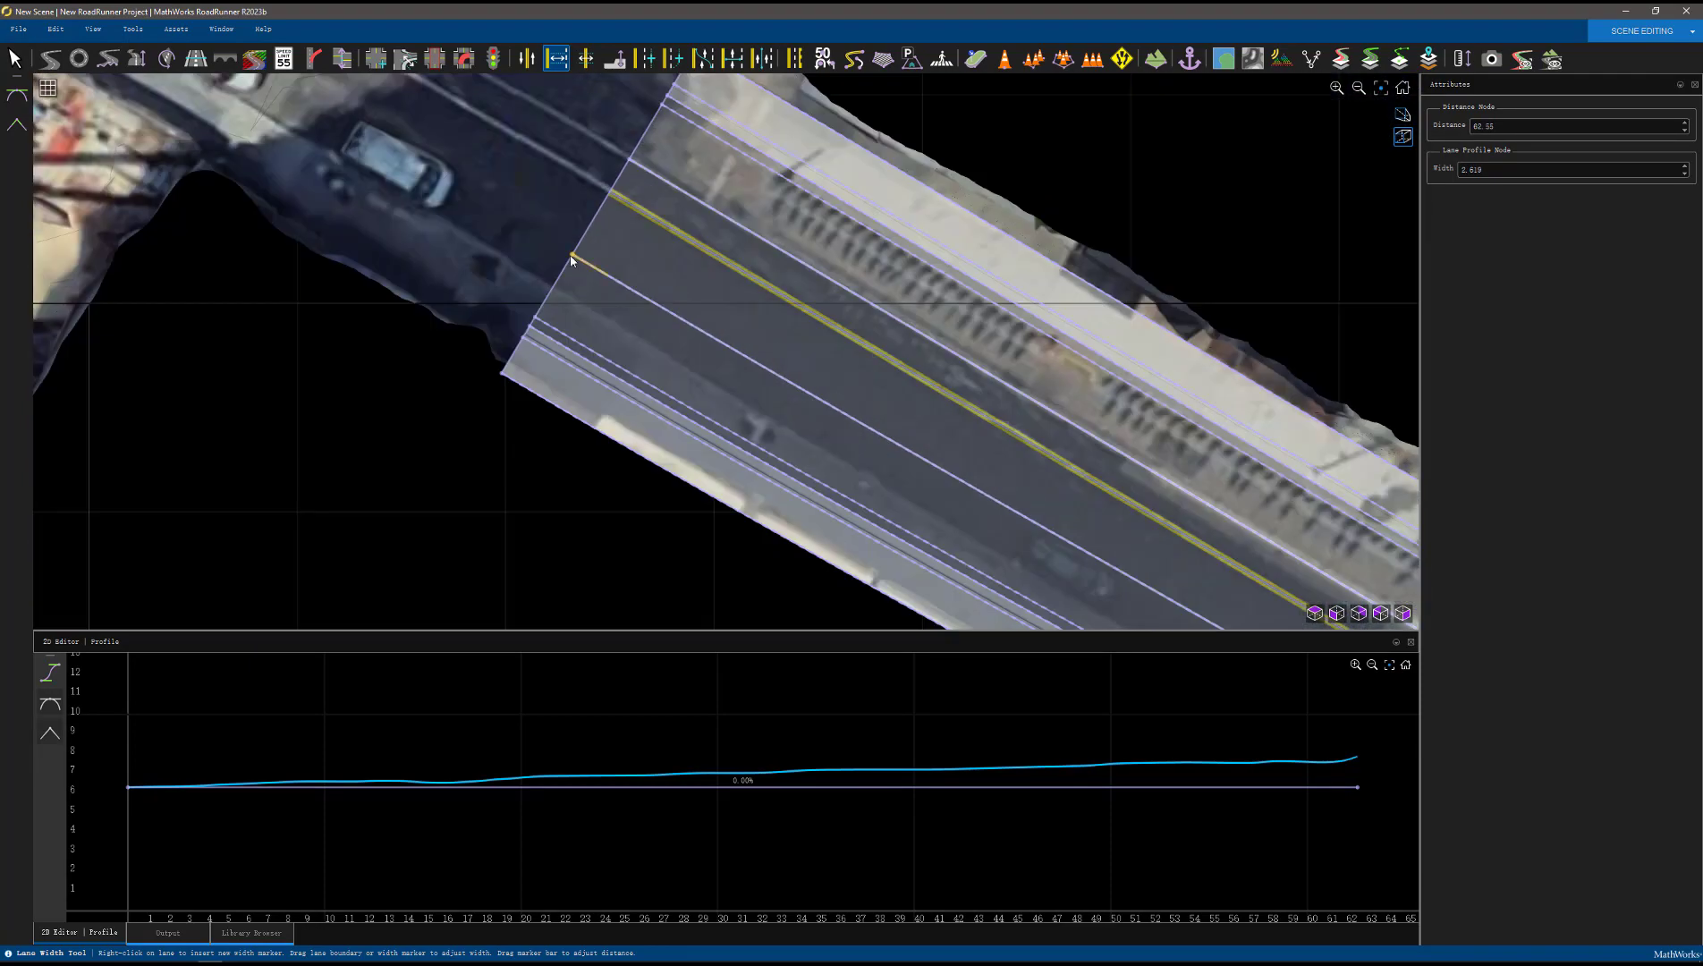
mouse_move(571, 260)
left_mouse_down()
mouse_move(589, 249)
mouse_move(563, 291)
left_mouse_up()
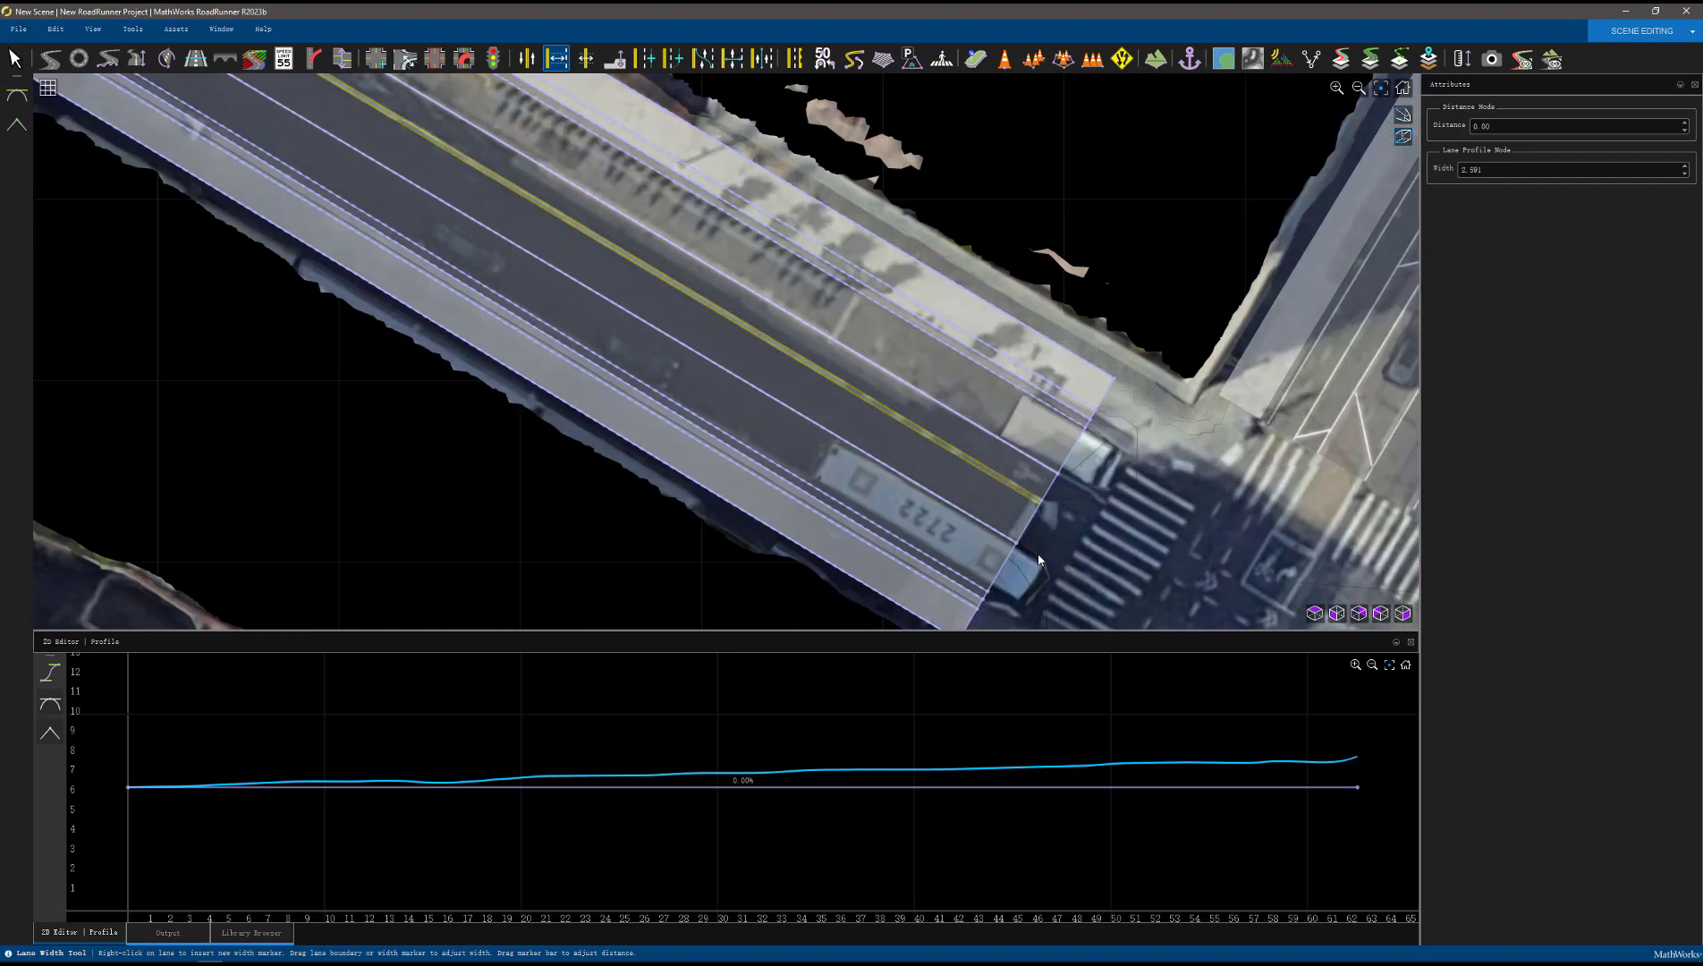
left_click_drag(1038, 561, 984, 557)
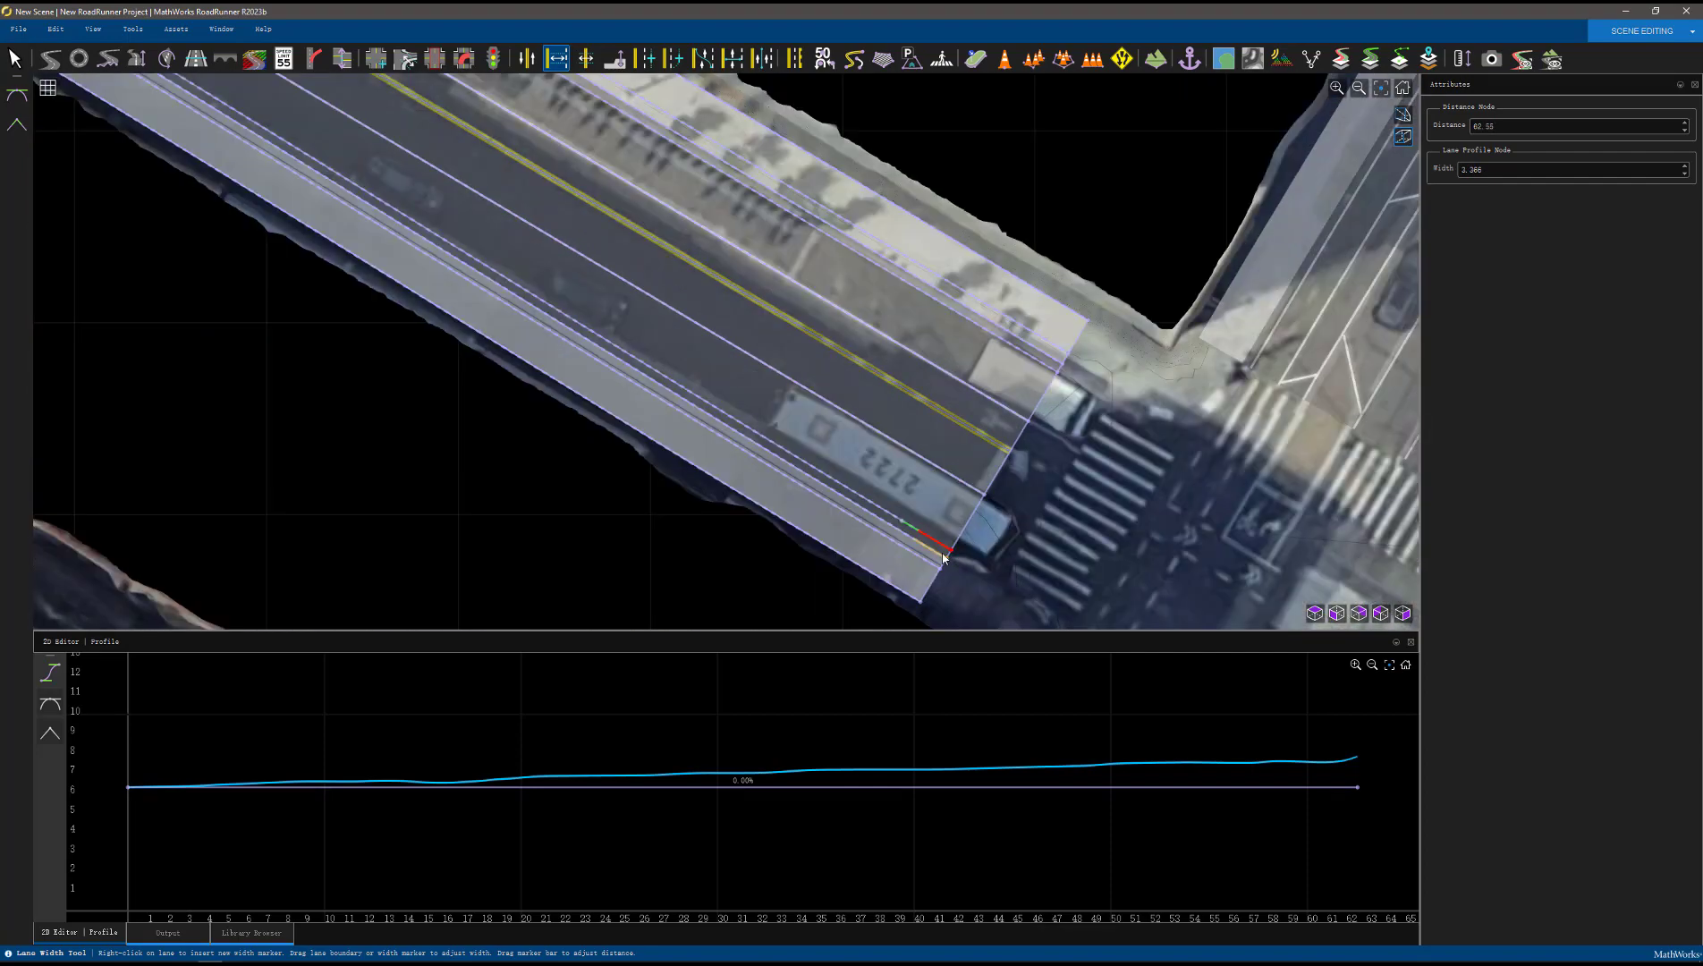
left_click_drag(950, 556, 954, 545)
scroll(650, 448, "down", 4)
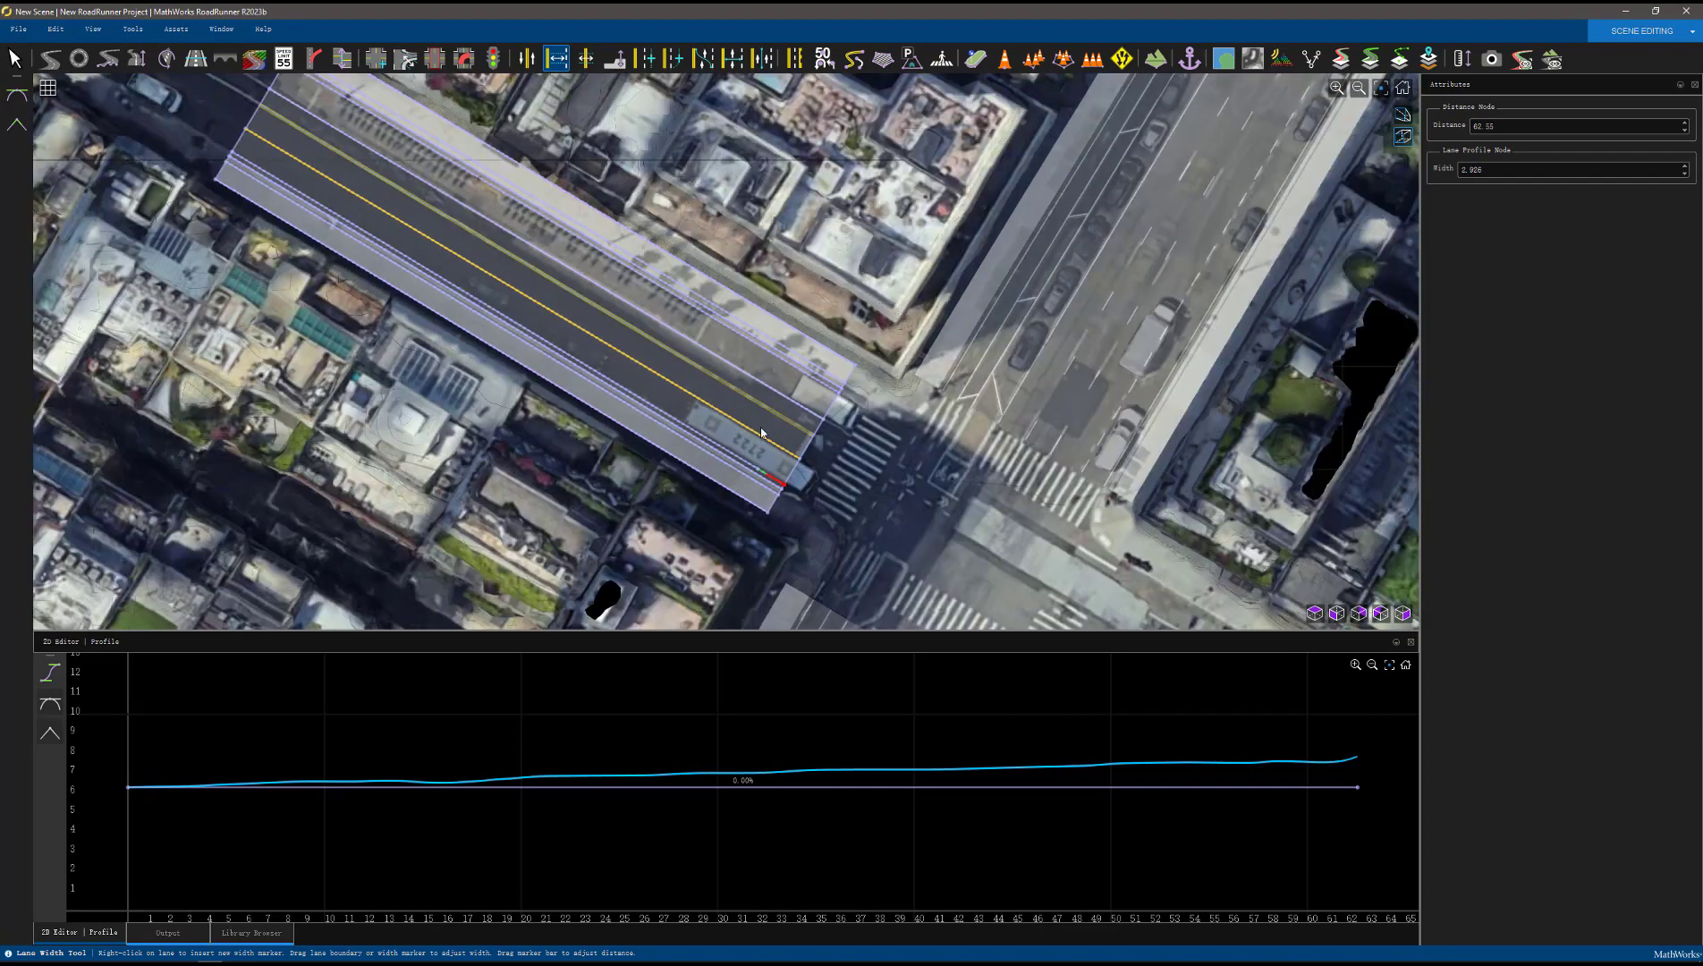
Set the travel direction of the southwest driving lane and the biking lane to Forward
scroll(415, 193, "up", 1)
left_click(527, 58)
left_click(850, 485)
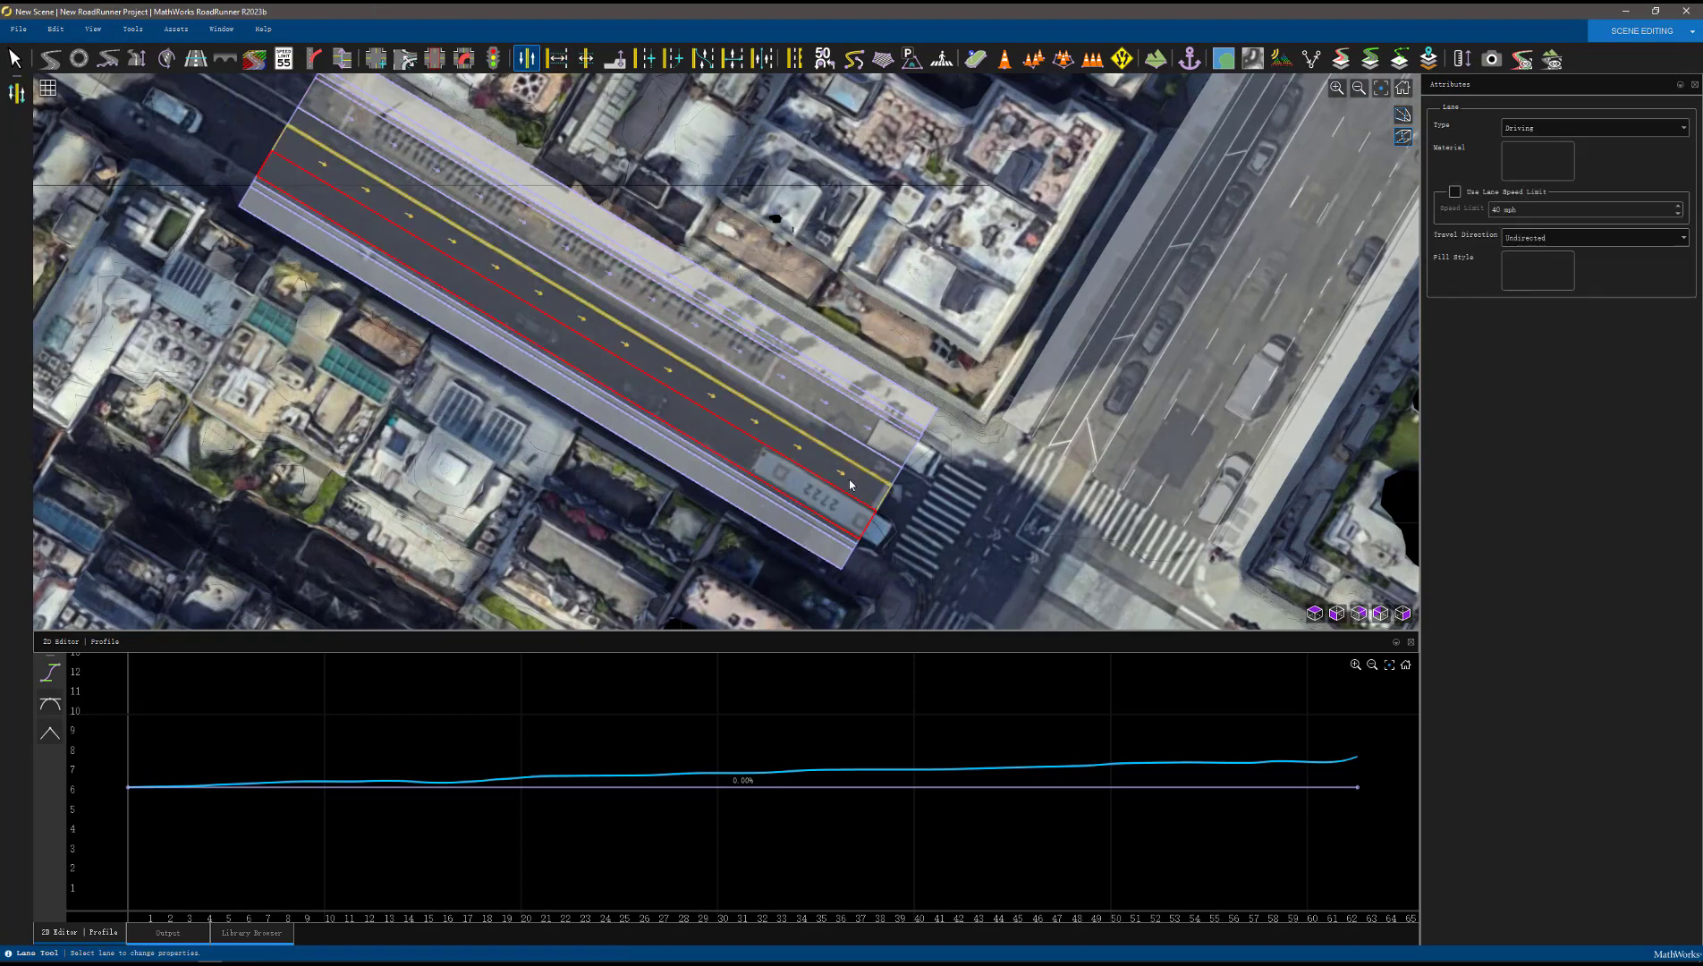
left_click(1574, 237)
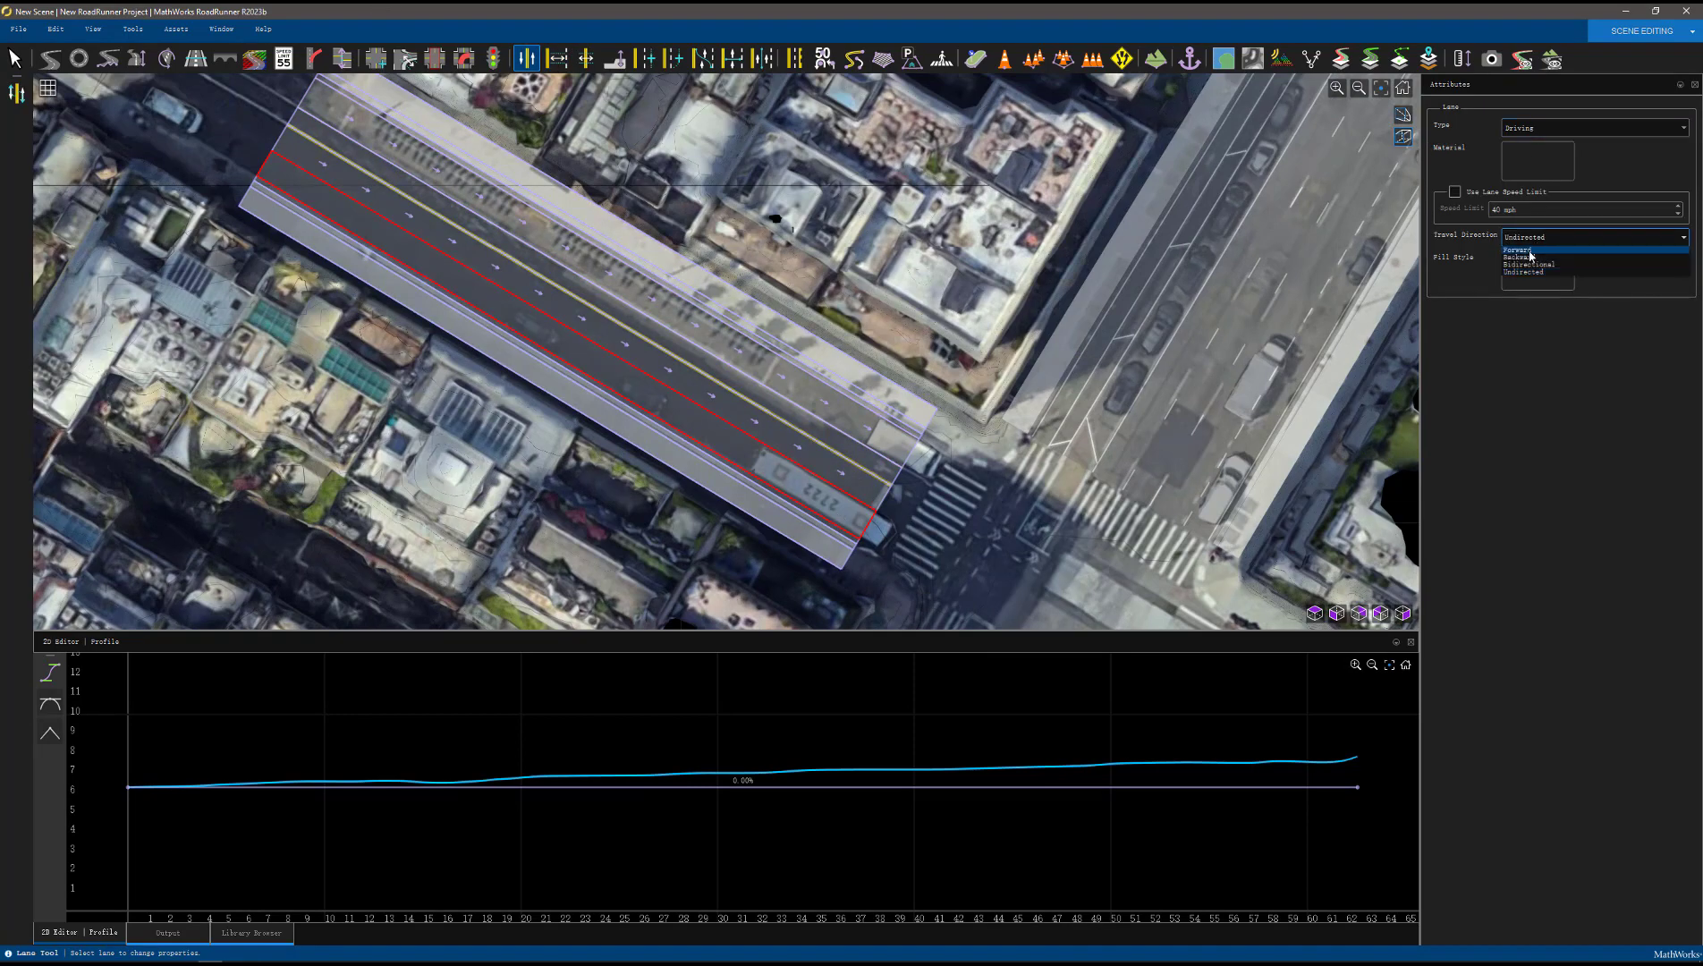
left_click(1517, 260)
left_click(820, 442)
scroll(820, 442, "up", 3)
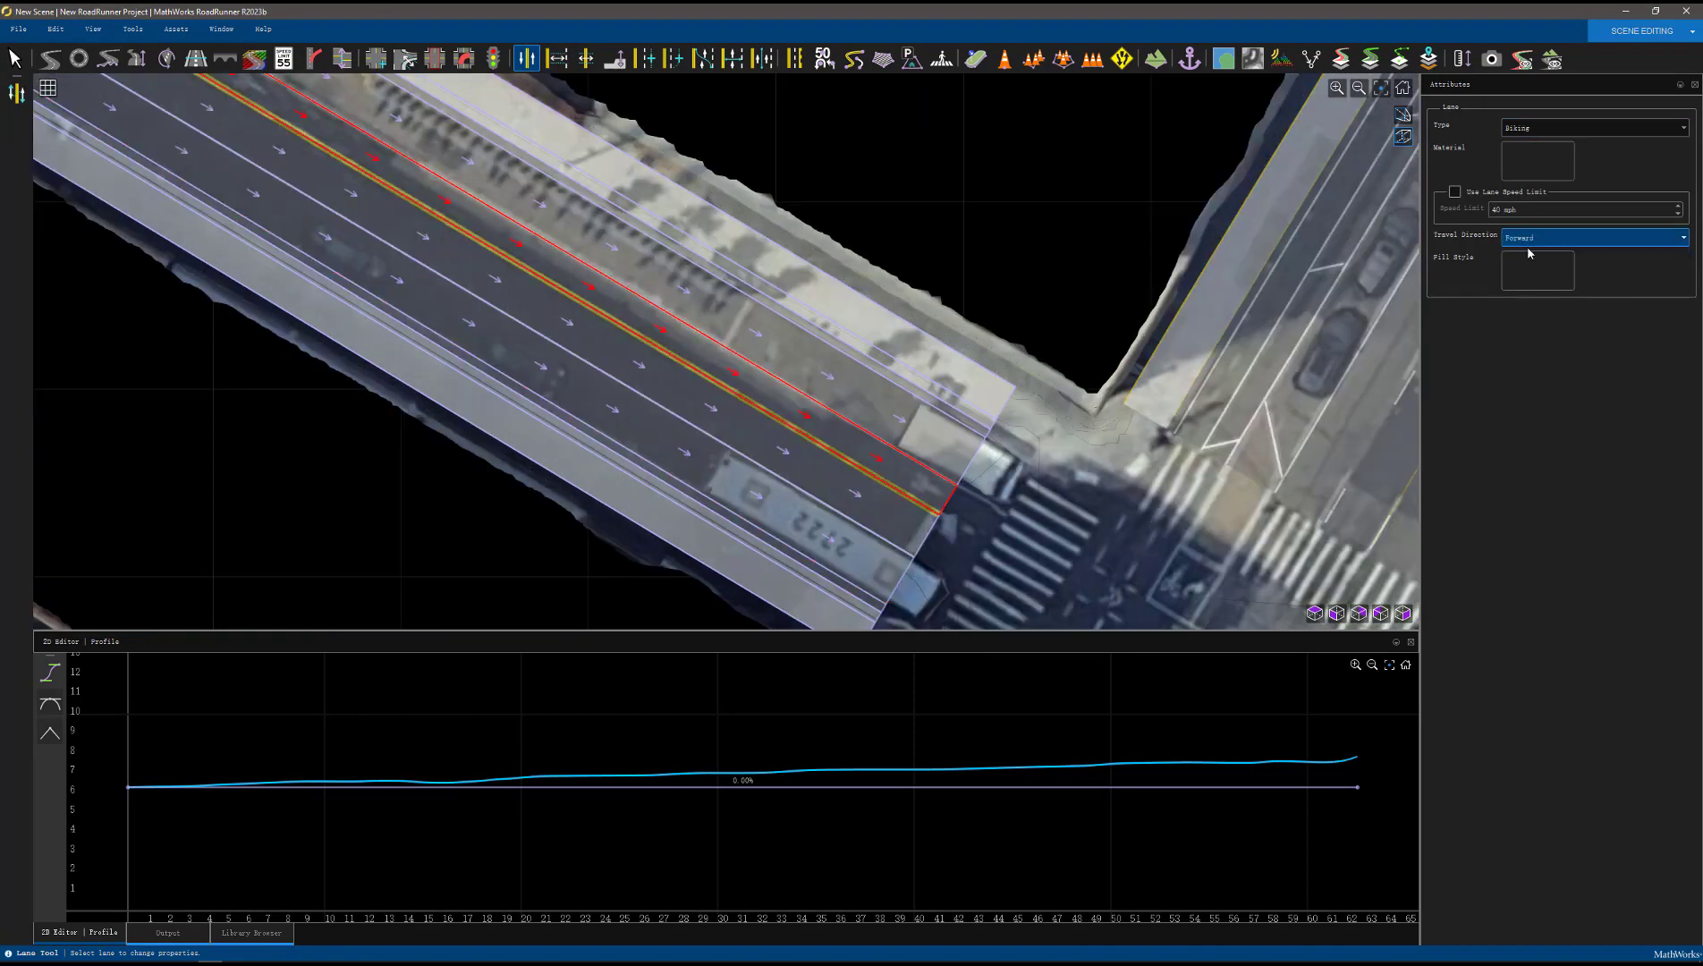
left_click(887, 529)
scroll(763, 377, "down", 3)
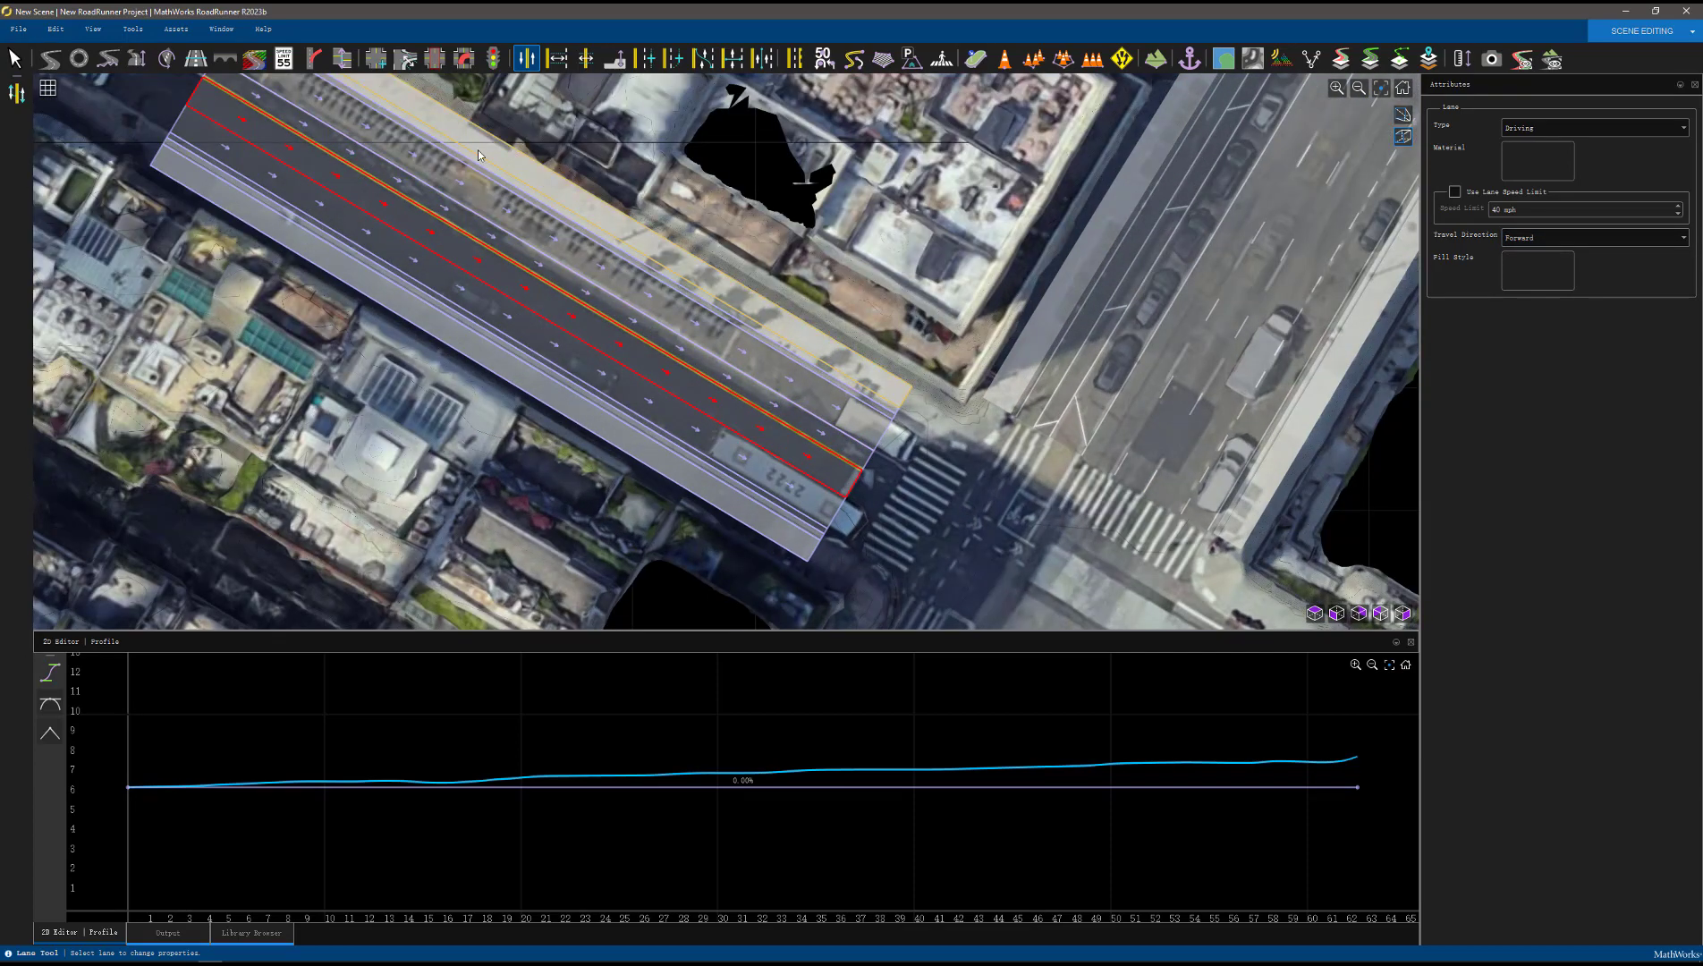
Replace the double yellow line with SolidSingleWhite and apply DashedSingleWhite to the line between the two driving lanes
left_click(793, 58)
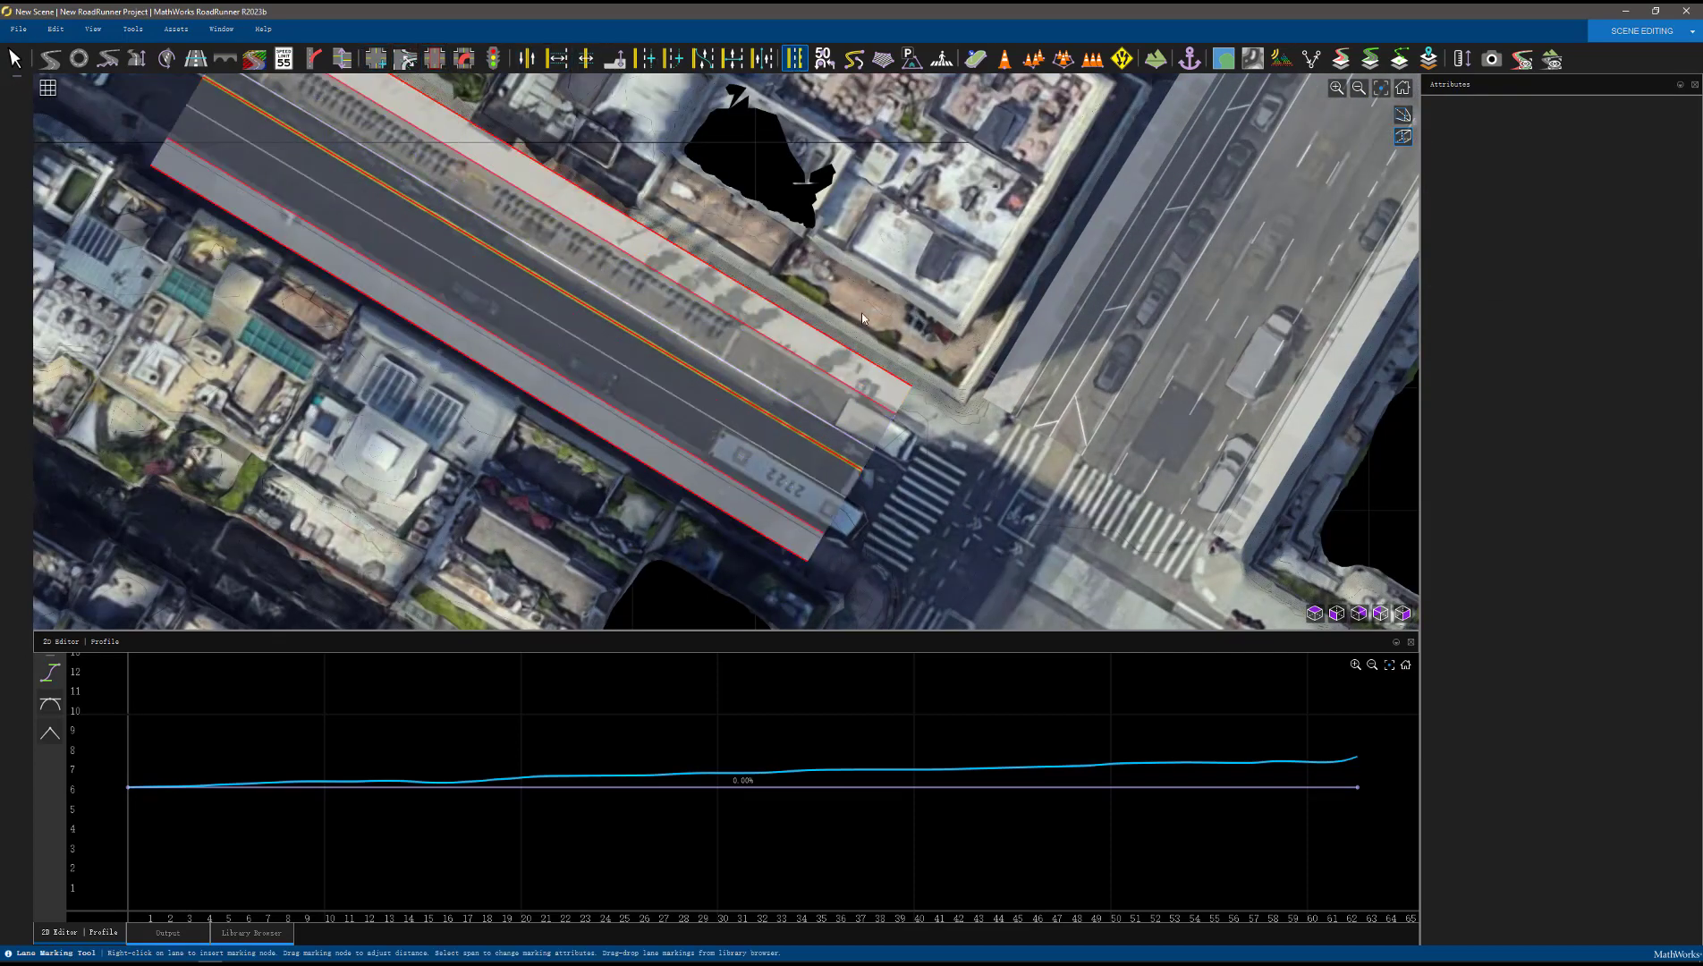
left_click(832, 454)
scroll(851, 489, "up", 3)
scroll(851, 496, "down", 2)
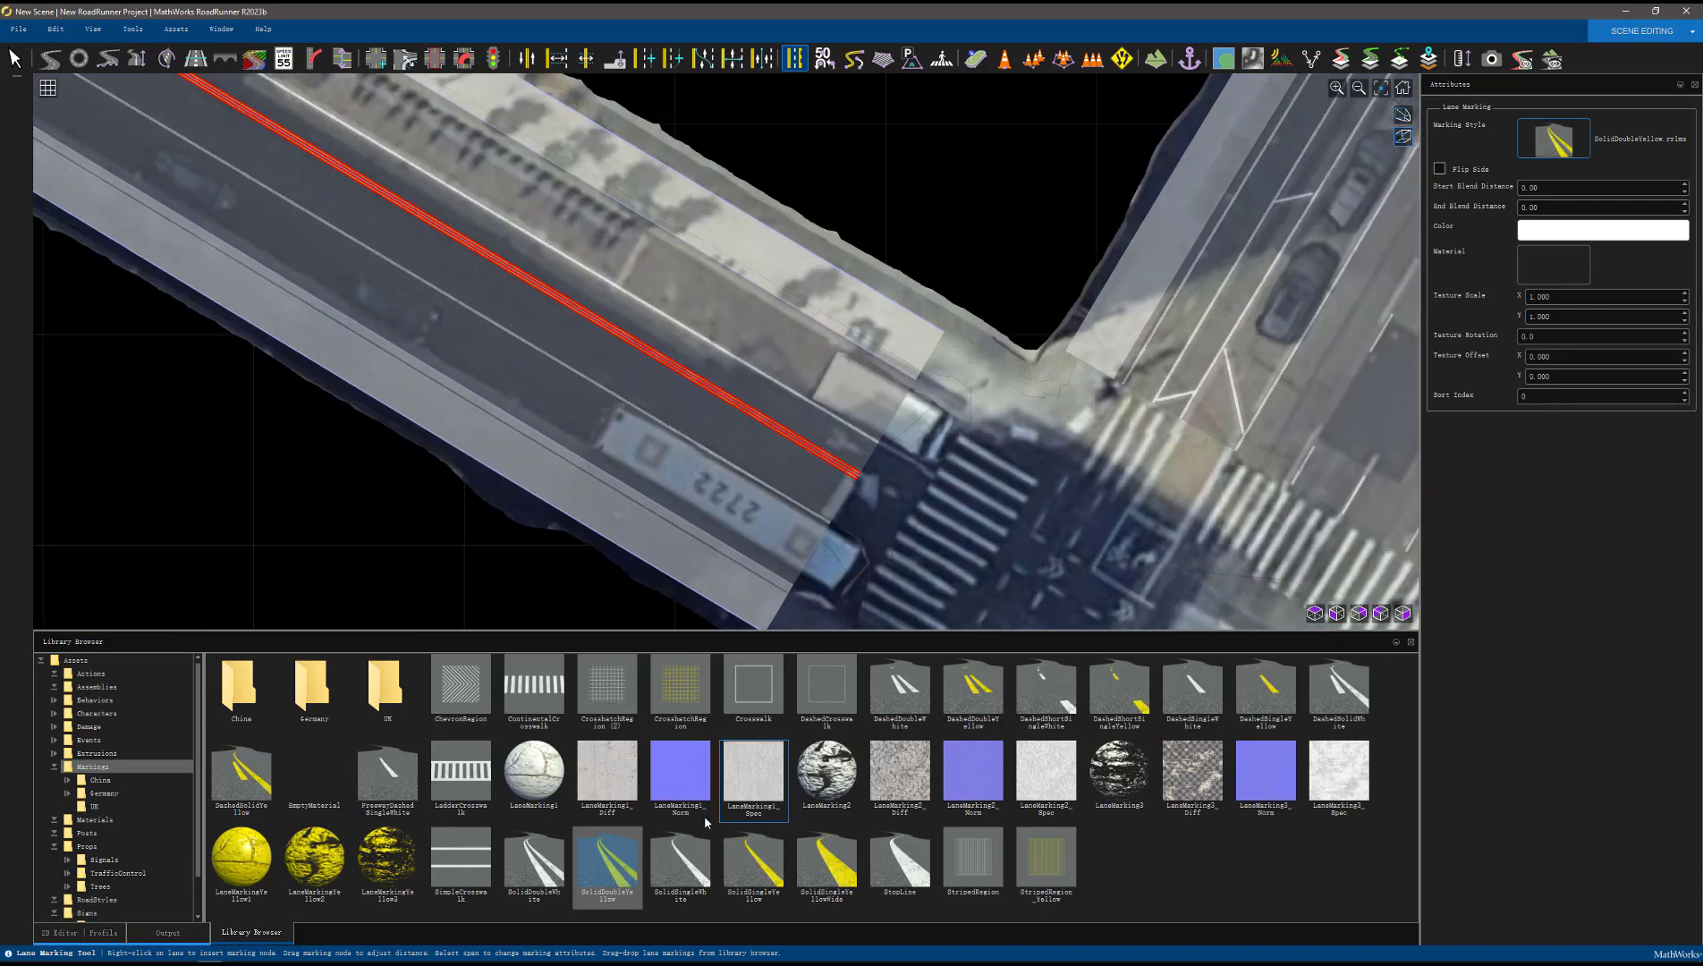
left_click_drag(680, 863, 763, 427)
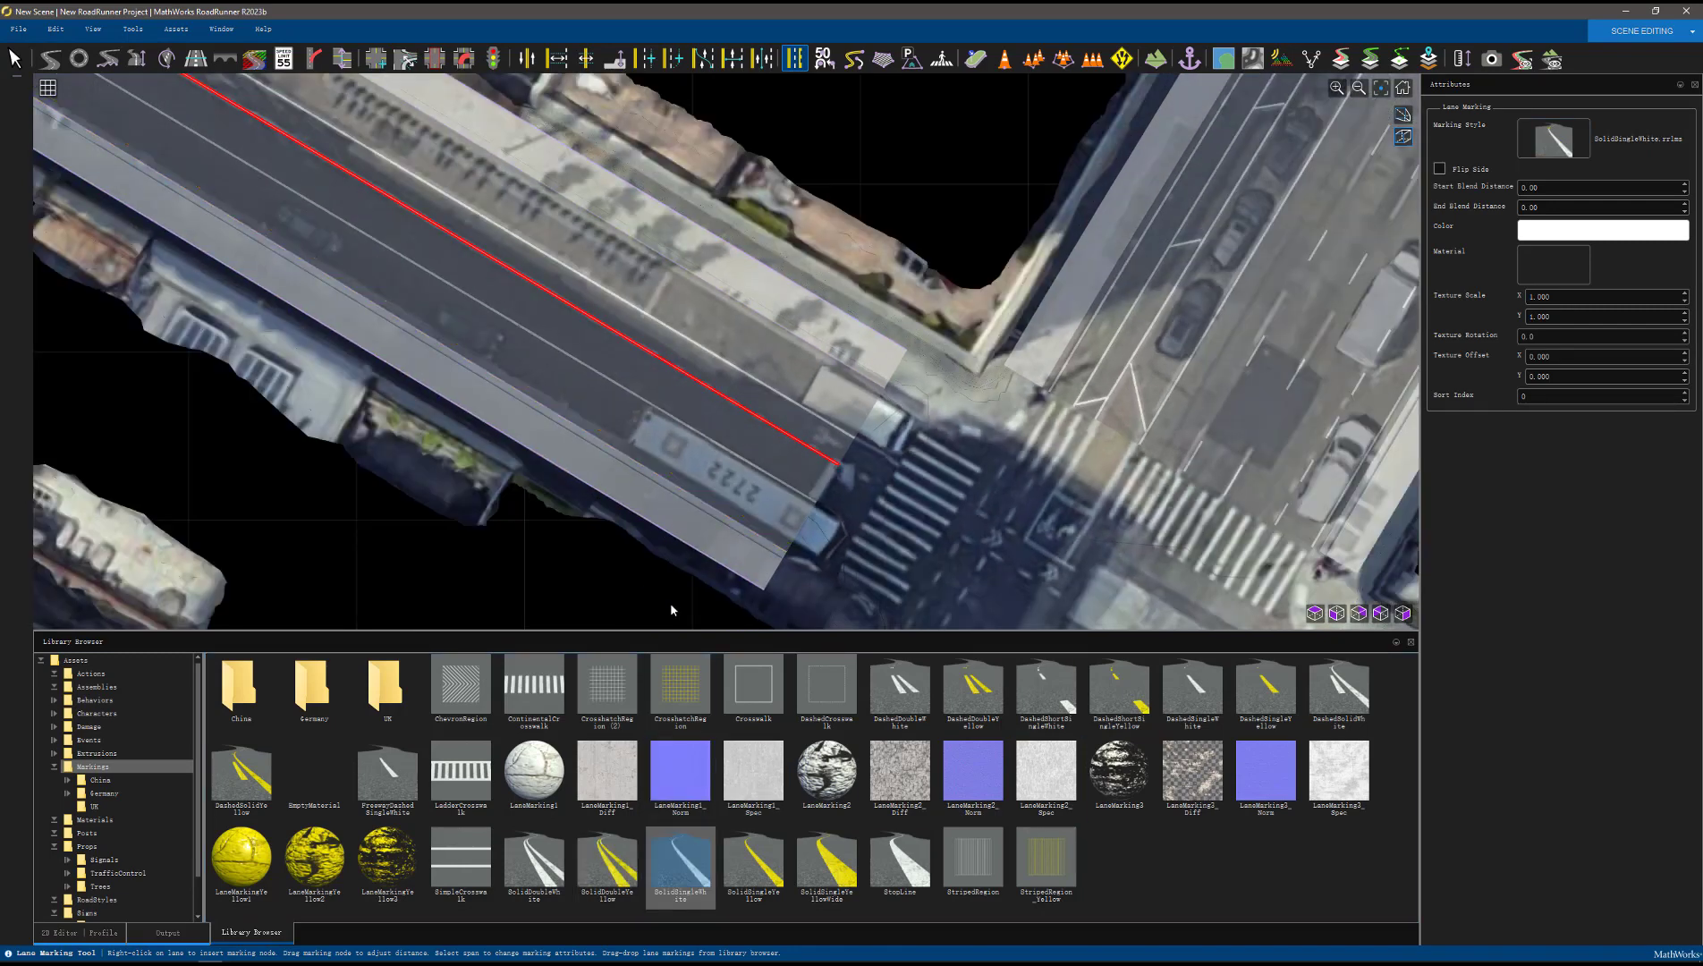
left_click_drag(1192, 689, 809, 537)
Raise the far end of the road's elevation profile to about 7.5 m to follow the terrain curve
left_click(49, 58)
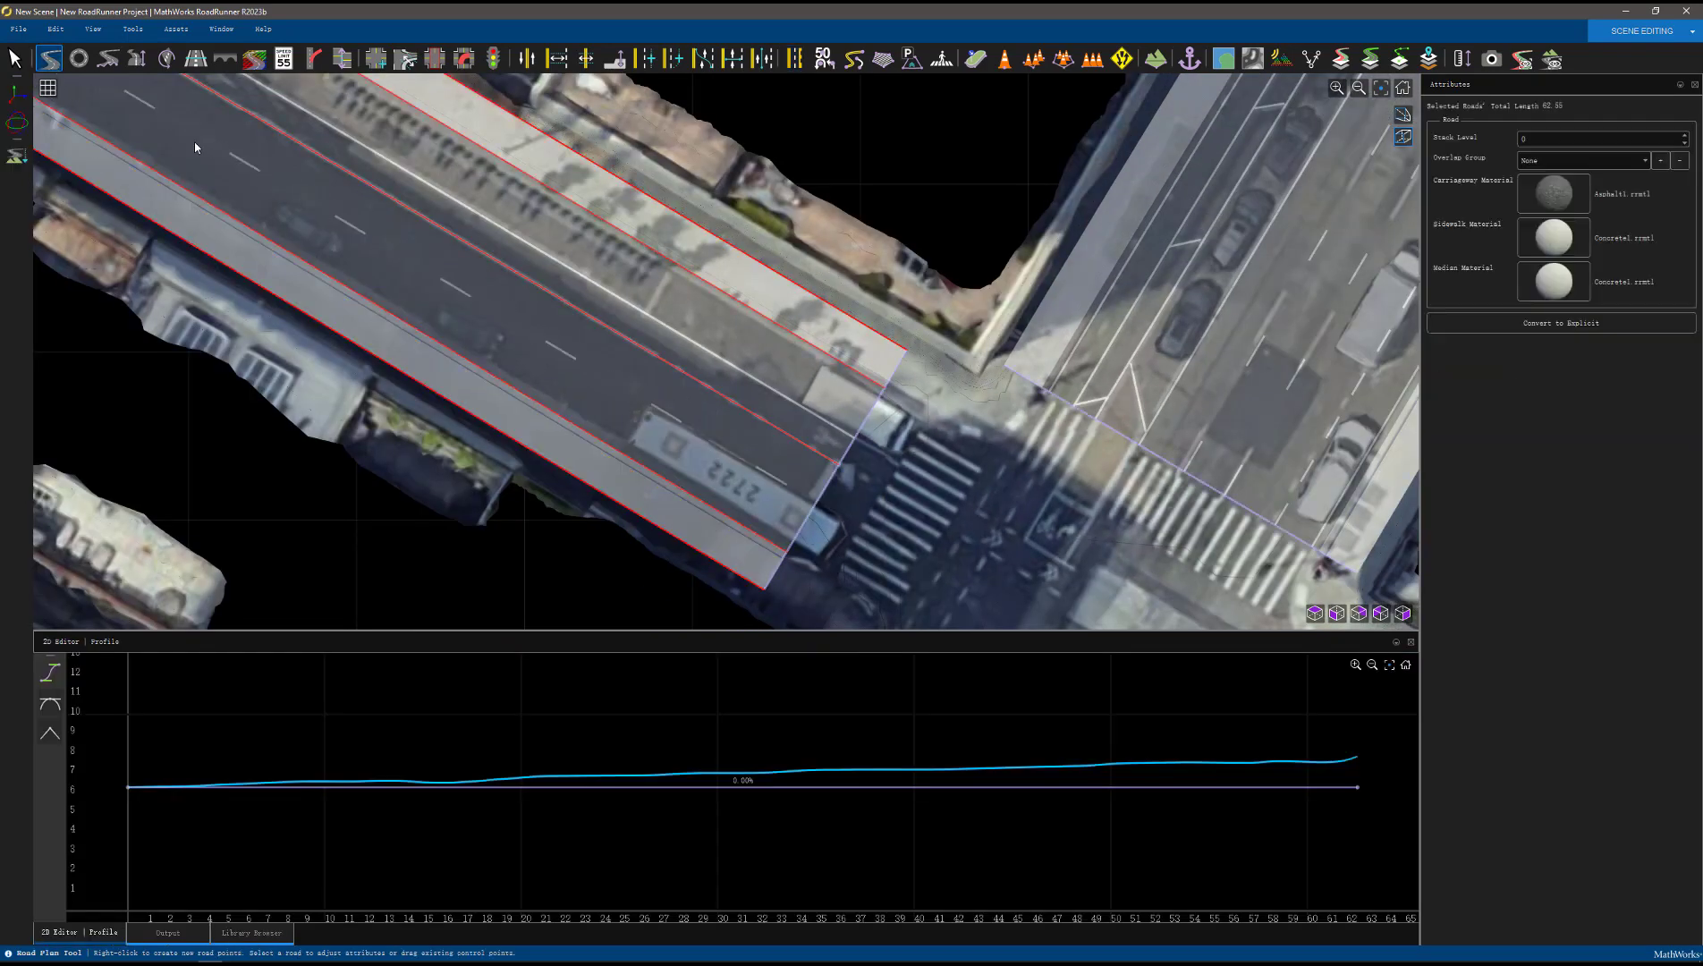
left_click_drag(1356, 787, 1357, 760)
left_click(711, 472)
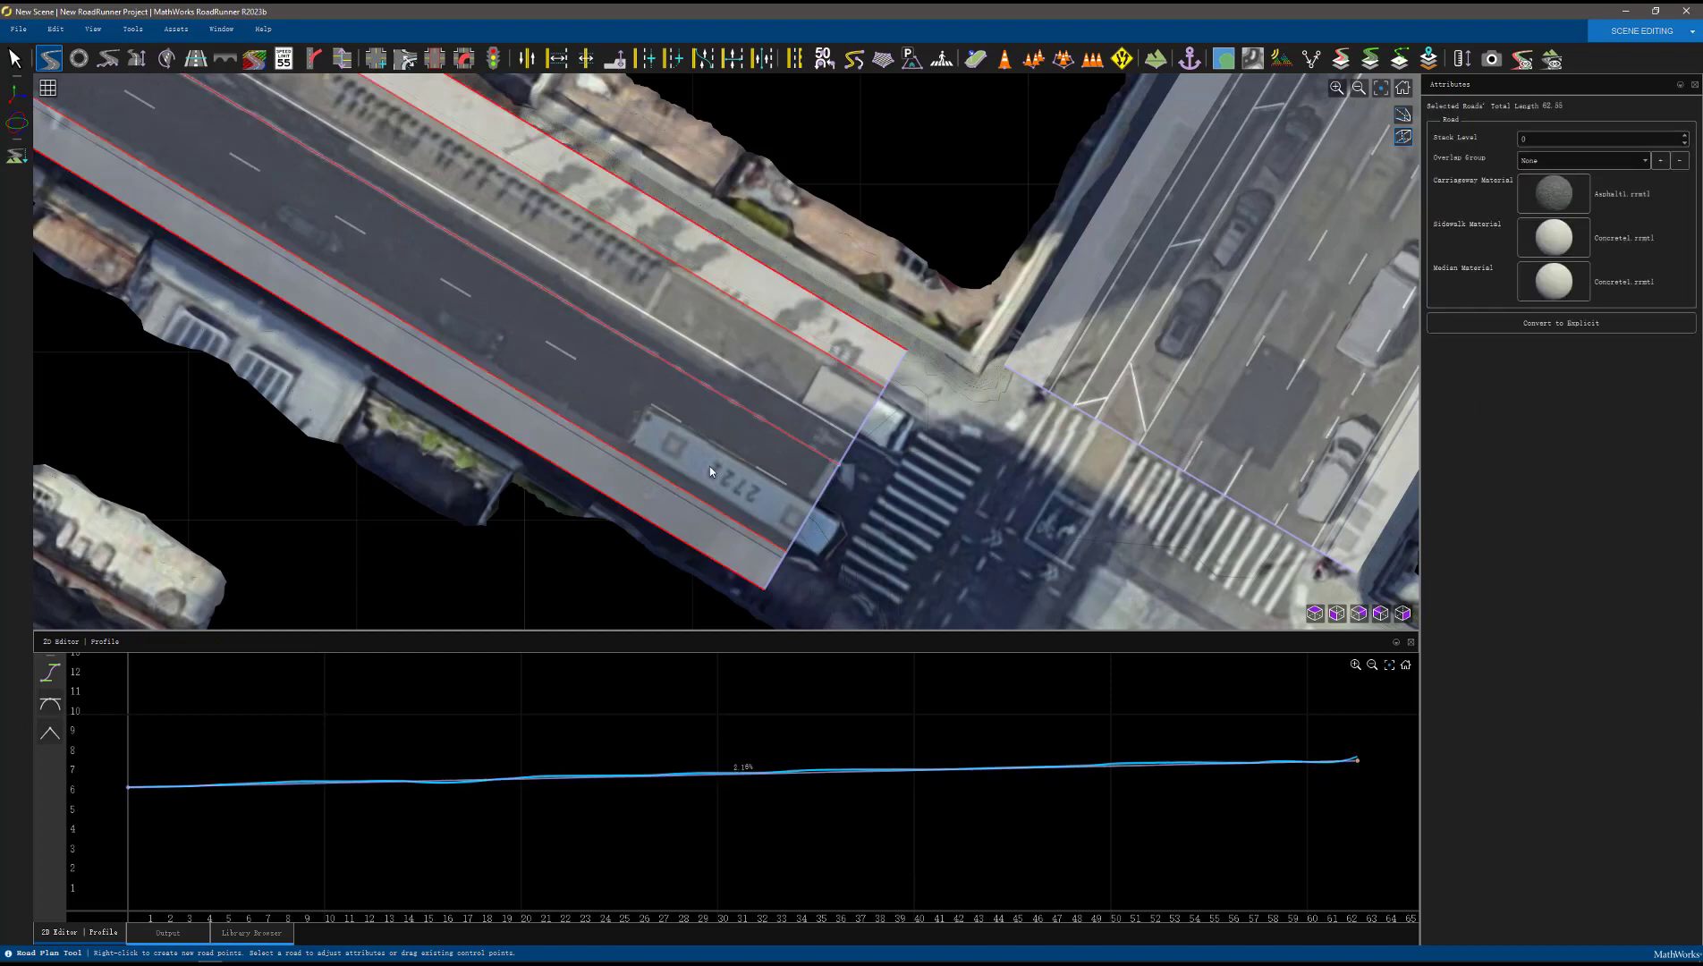
Apply SolidSingleWhite to the outer edge of the southwest driving lane
left_click(794, 58)
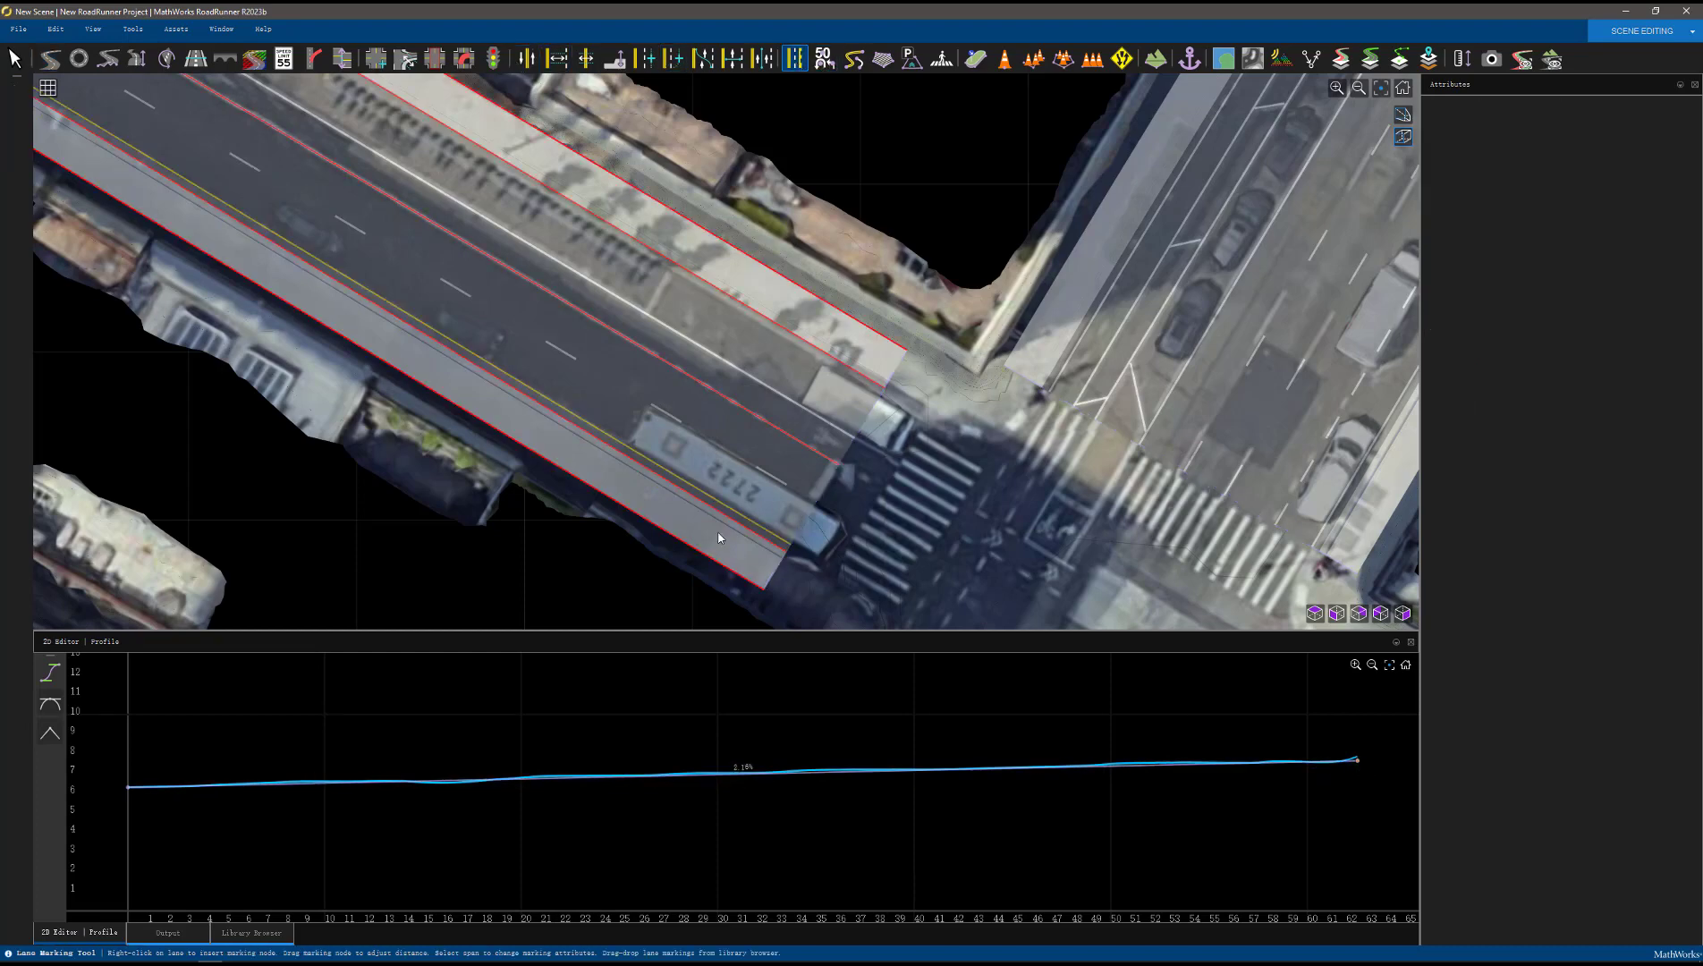
left_click(251, 932)
left_click_drag(680, 862, 738, 511)
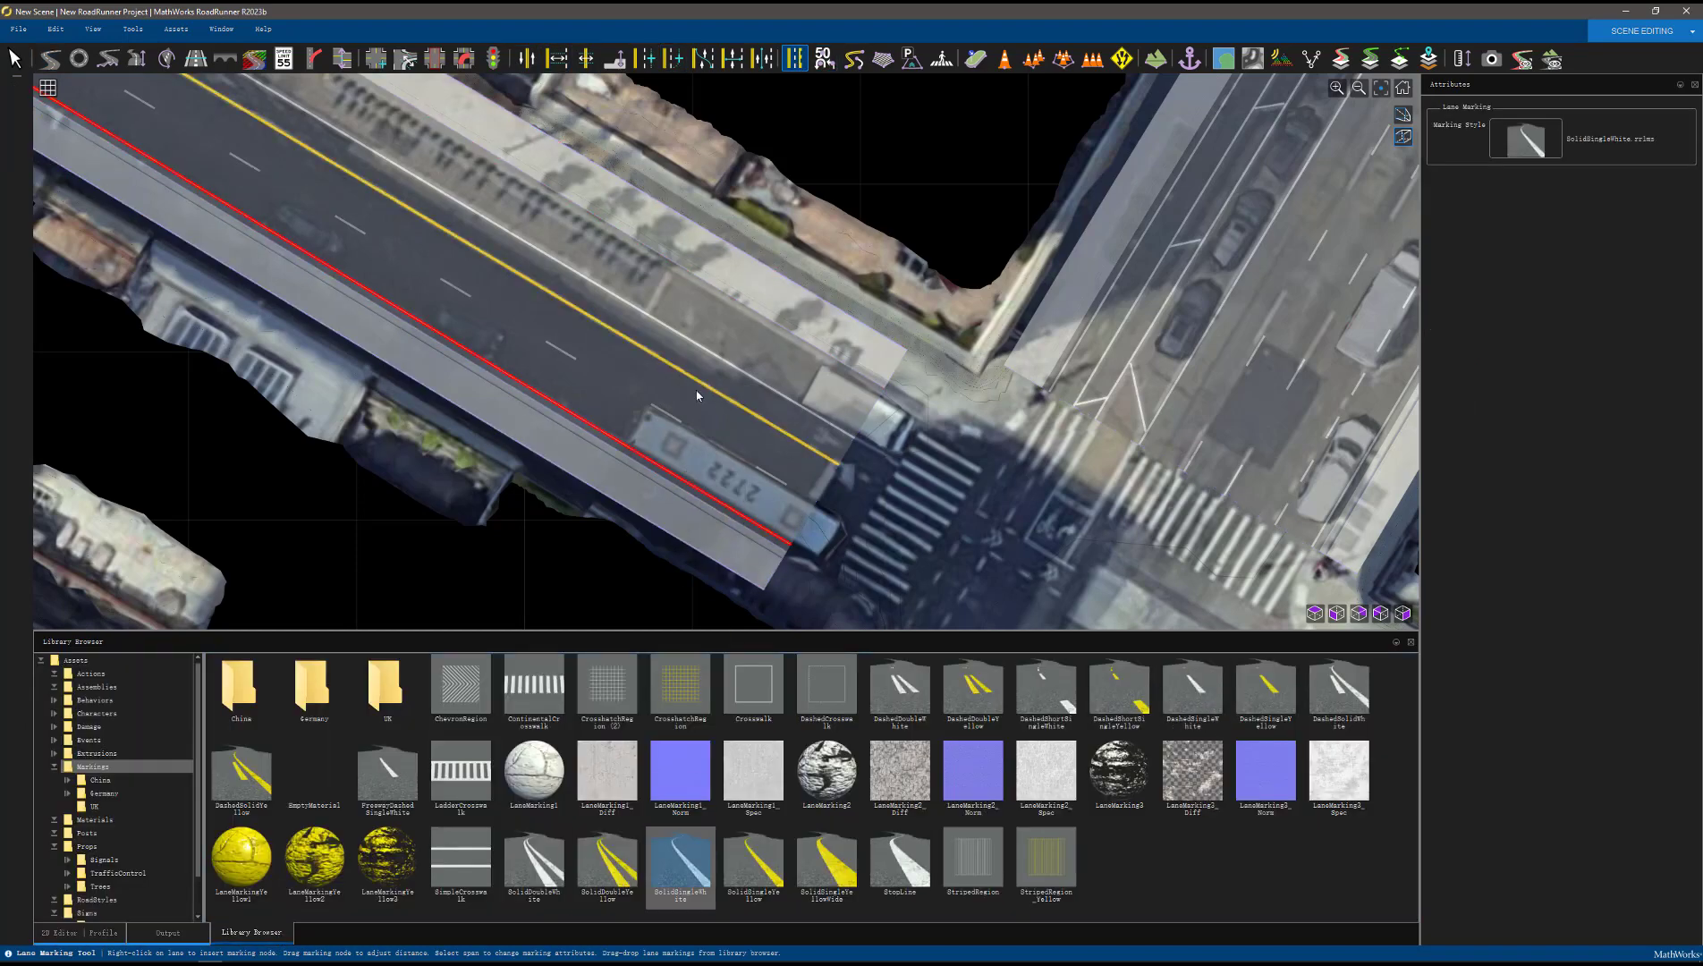
Split the bike lane's inner white line before the intersection and apply DashedShortSingleWhite to its southeast section
left_click(682, 397)
right_click(640, 346)
left_click(680, 374)
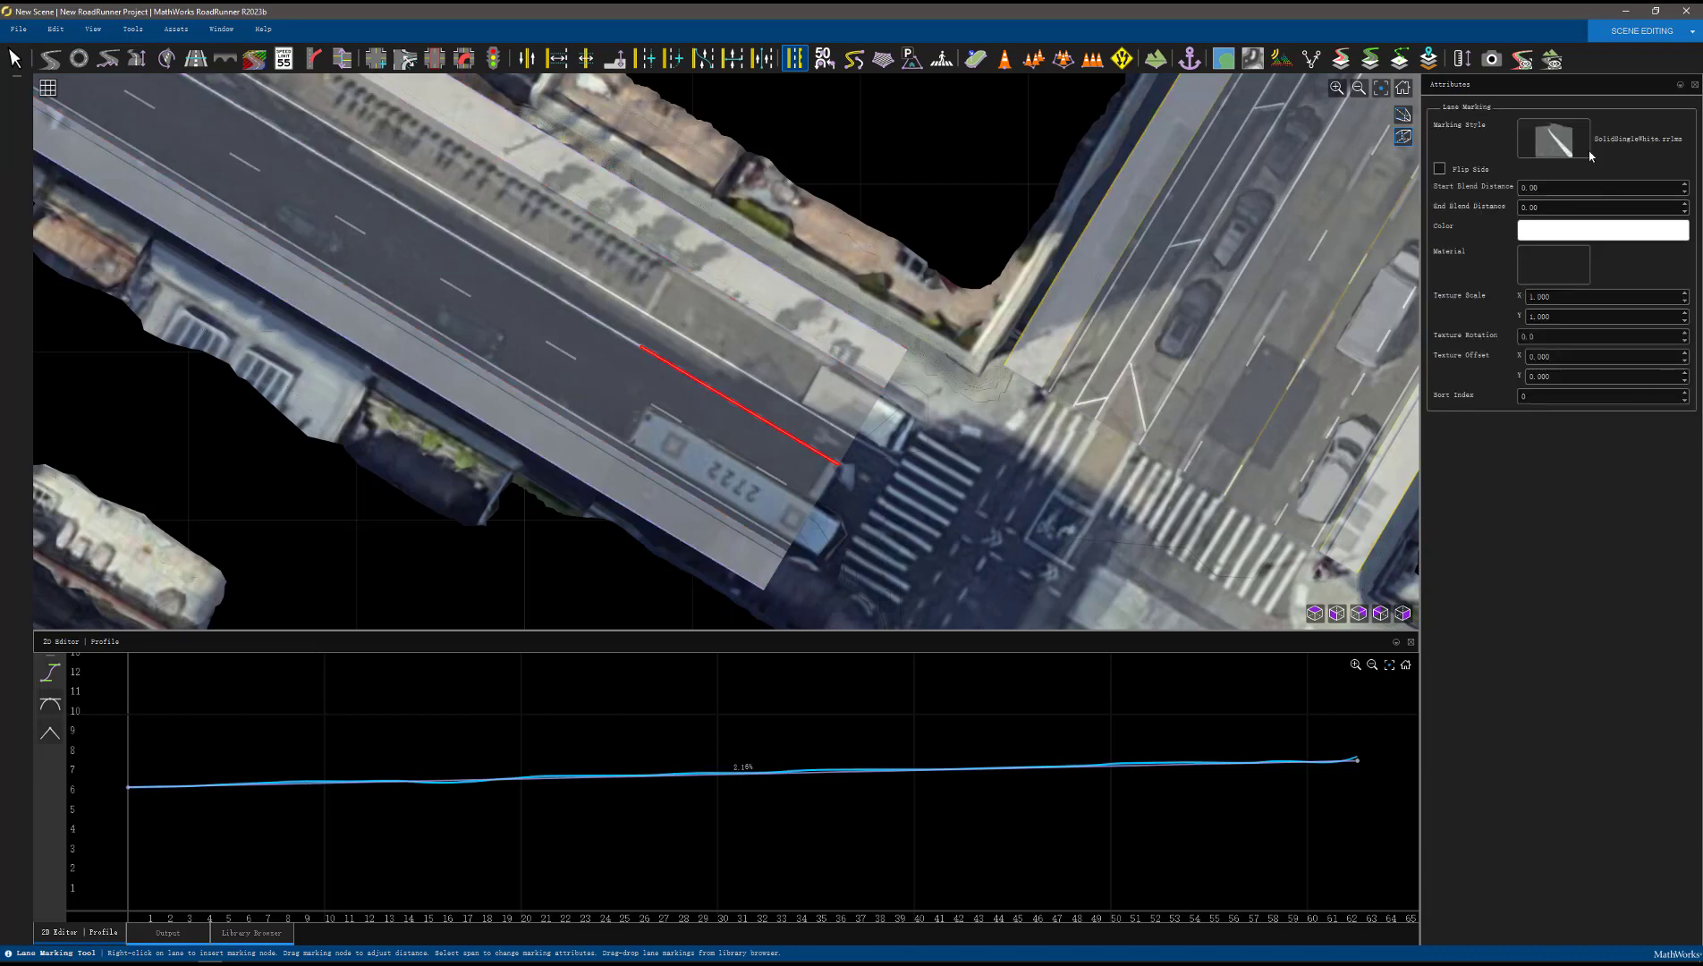
left_click(1578, 151)
left_click_drag(1050, 692, 792, 447)
left_click(856, 481)
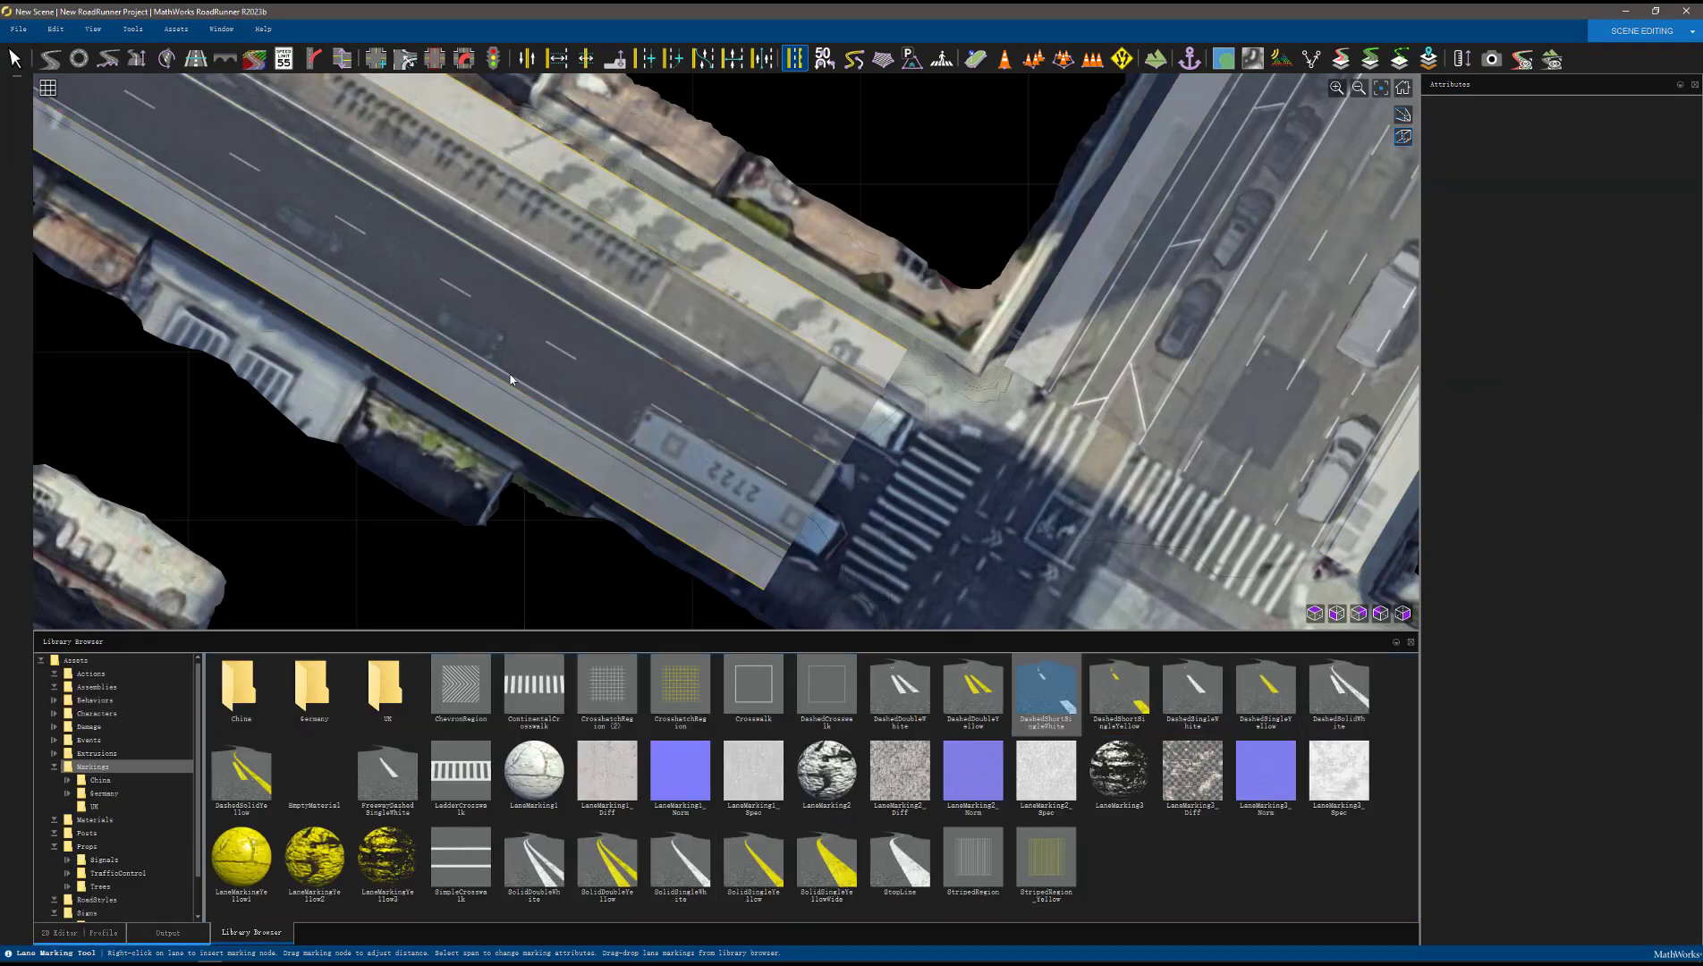
Draw short SolidSingleWhite marking curves across the parking lane just beyond the southeast and northwest ends of the parked bikes
left_click(721, 379)
scroll(728, 380, "up", 3)
scroll(840, 509, "down", 3)
left_click(853, 59)
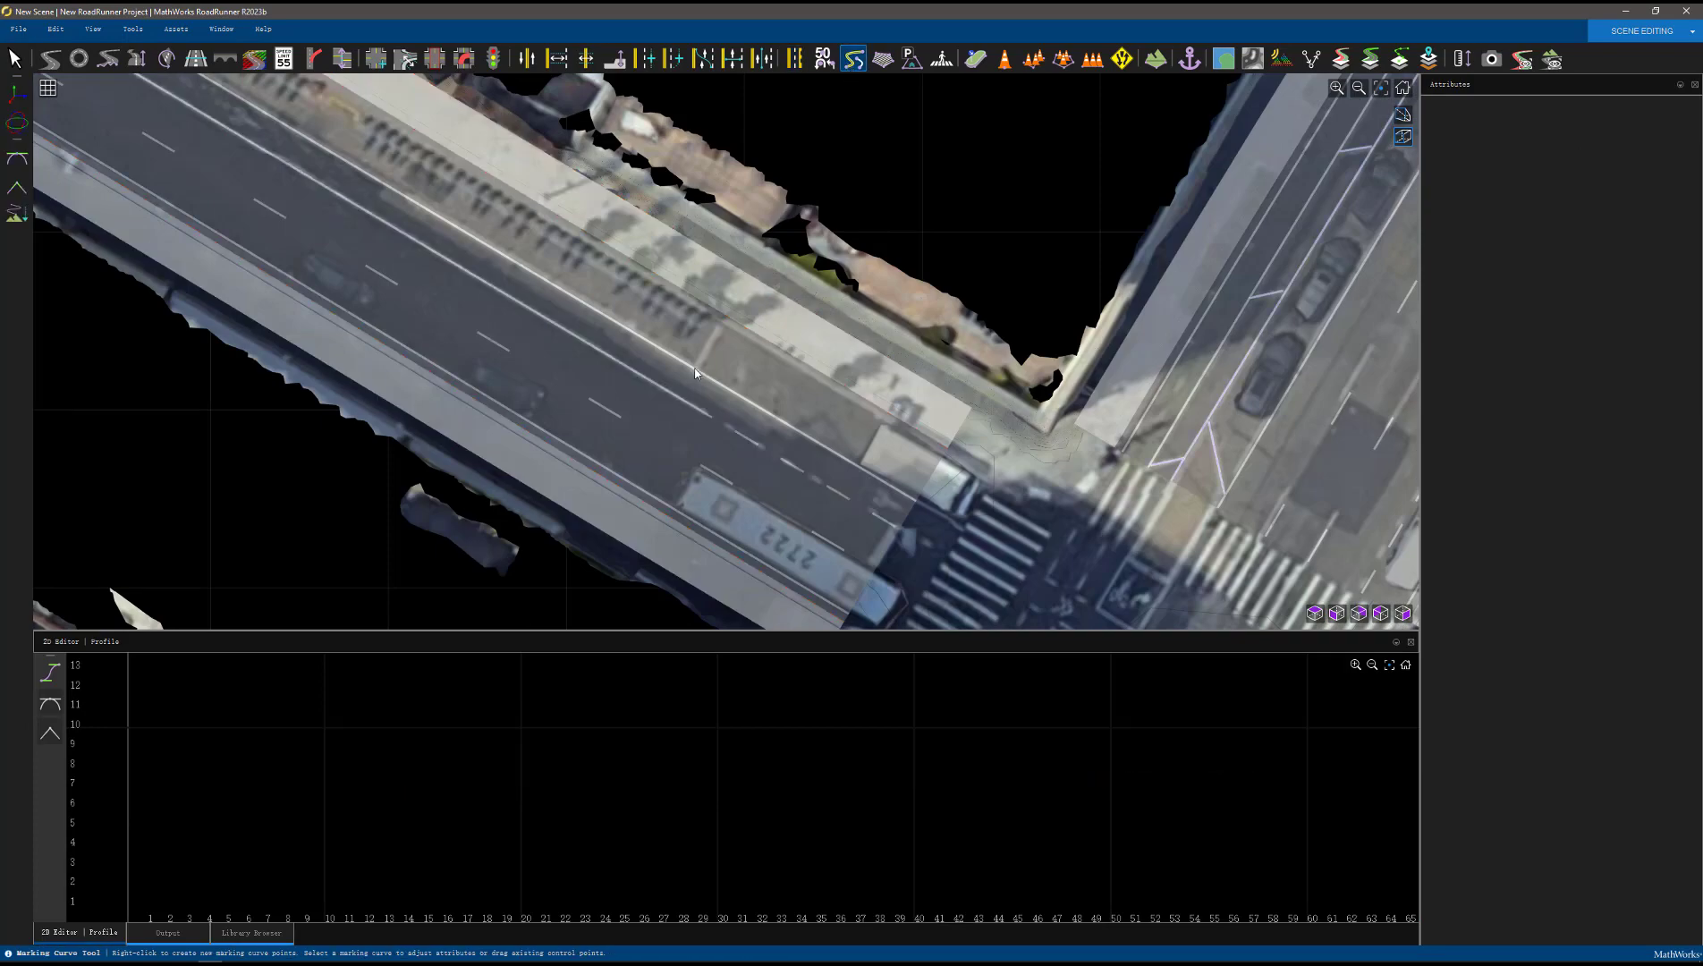
left_click(260, 934)
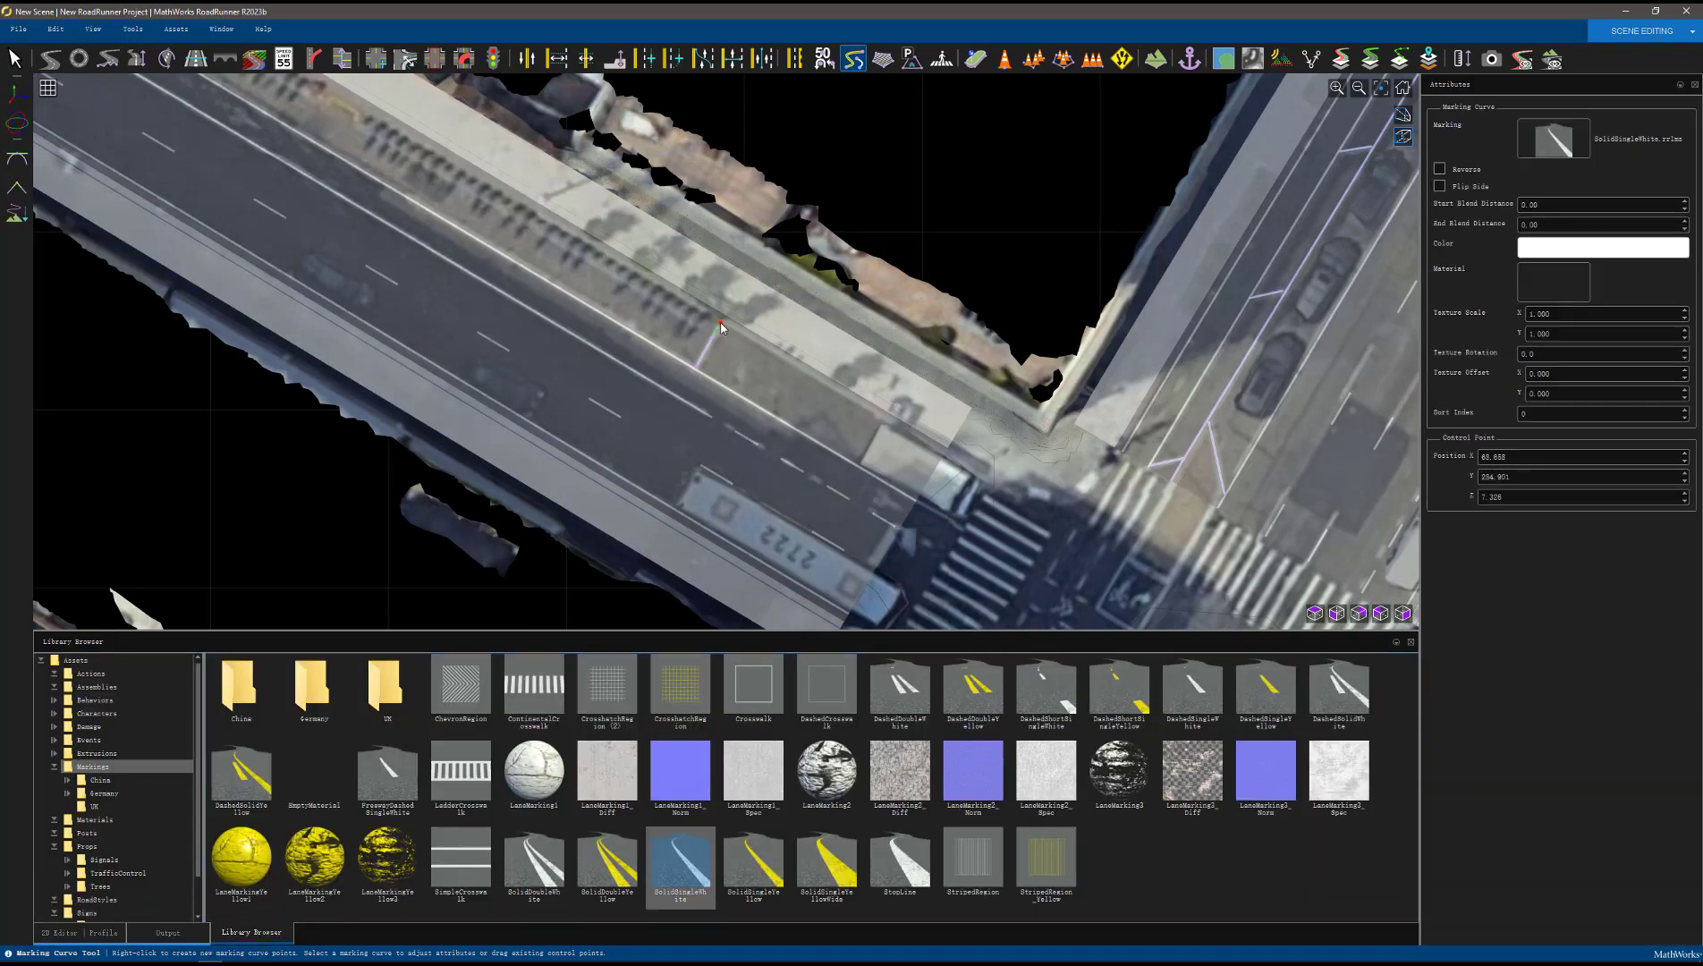
scroll(436, 190, "down", 5)
scroll(435, 190, "up", 5)
right_click(347, 107)
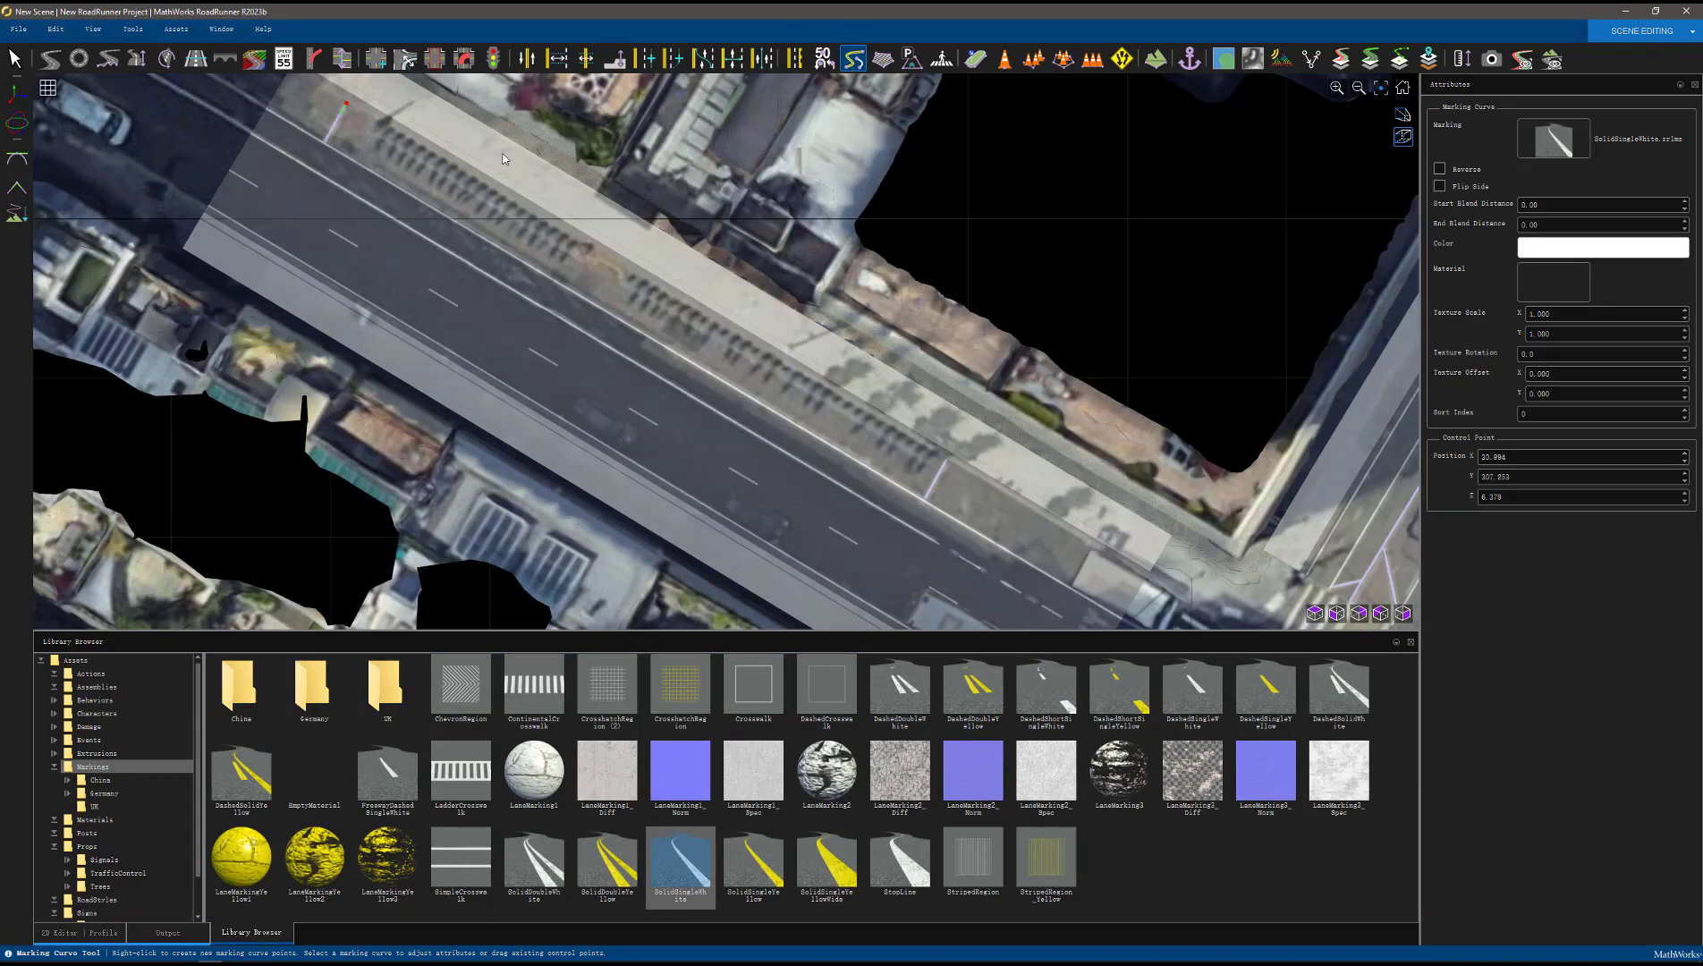
Apply SolidSingleWhite to the parking lane's sidewalk-side edge
left_click(795, 59)
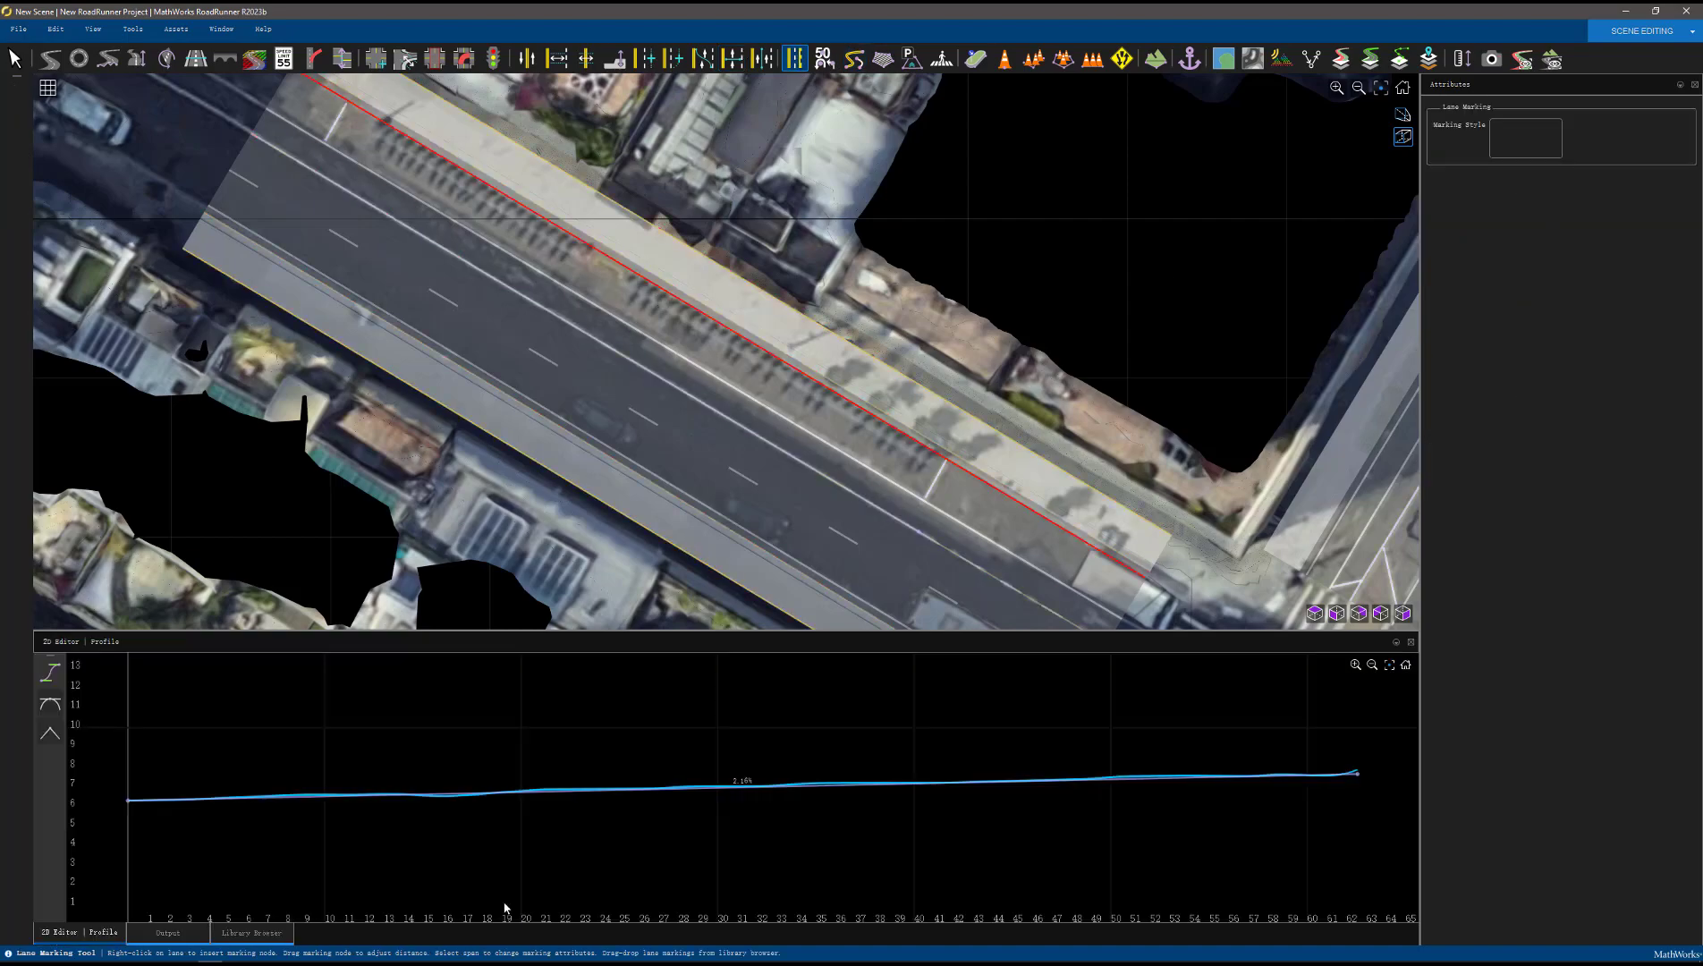
left_click(251, 932)
left_click_drag(679, 863, 912, 447)
scroll(979, 557, "down", 5)
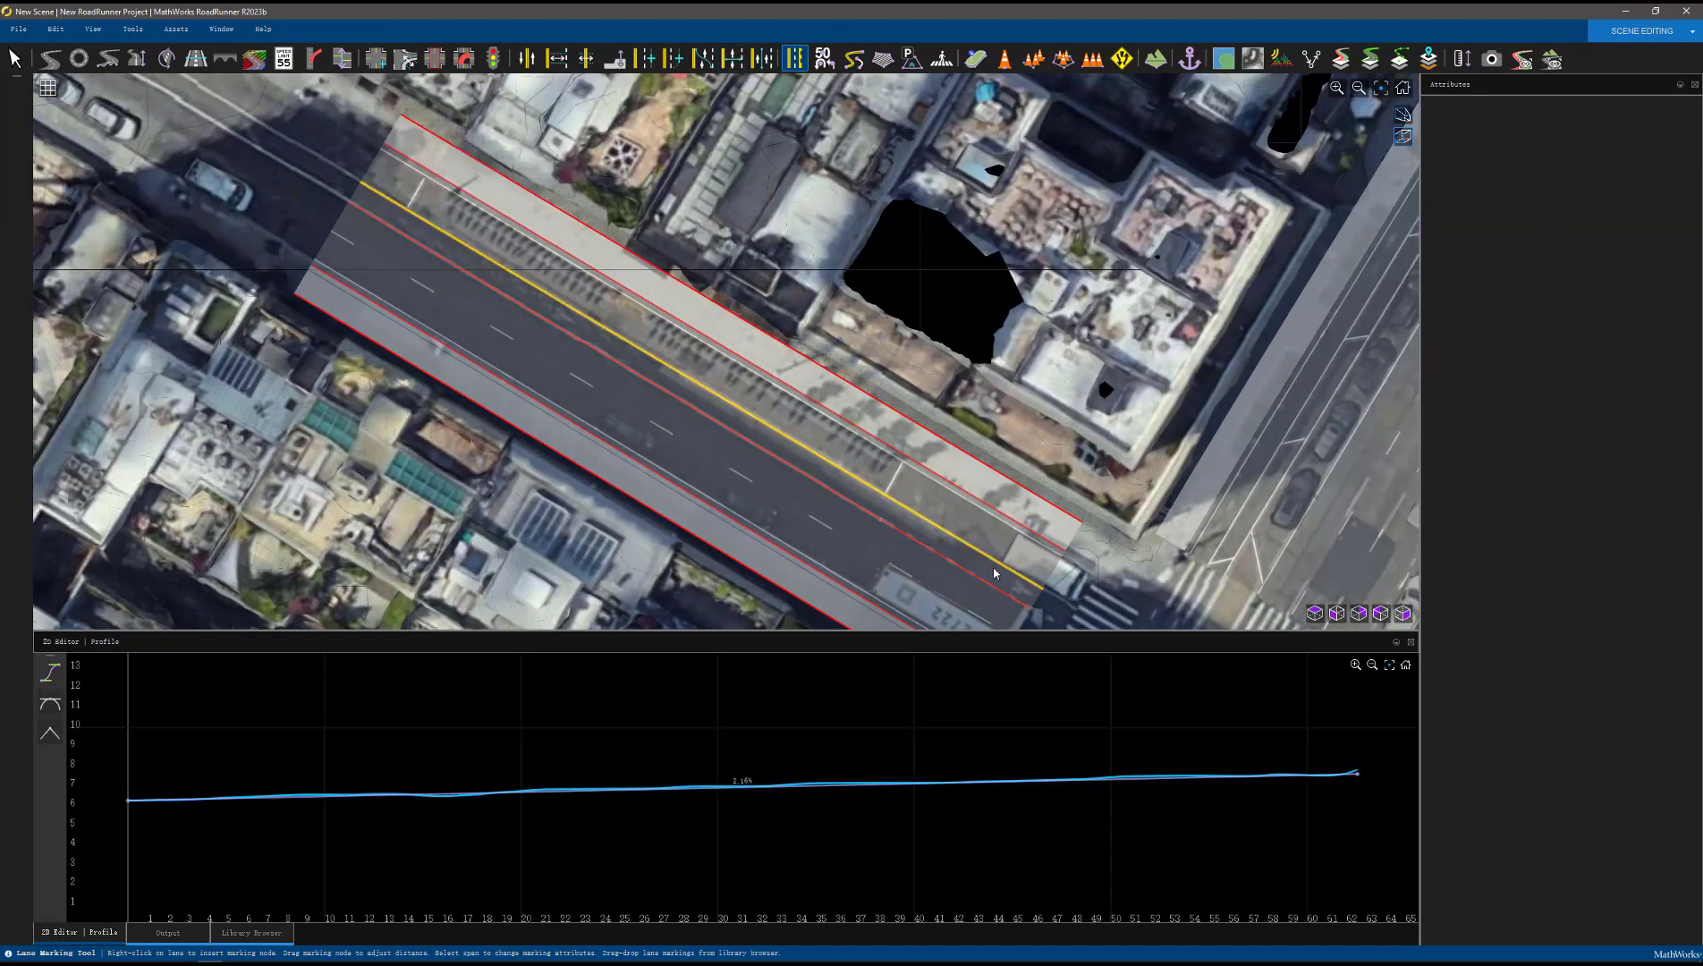
Draw a straight road about 52 m long along the street centreline southeast of the intersection
scroll(978, 552, "down", 6)
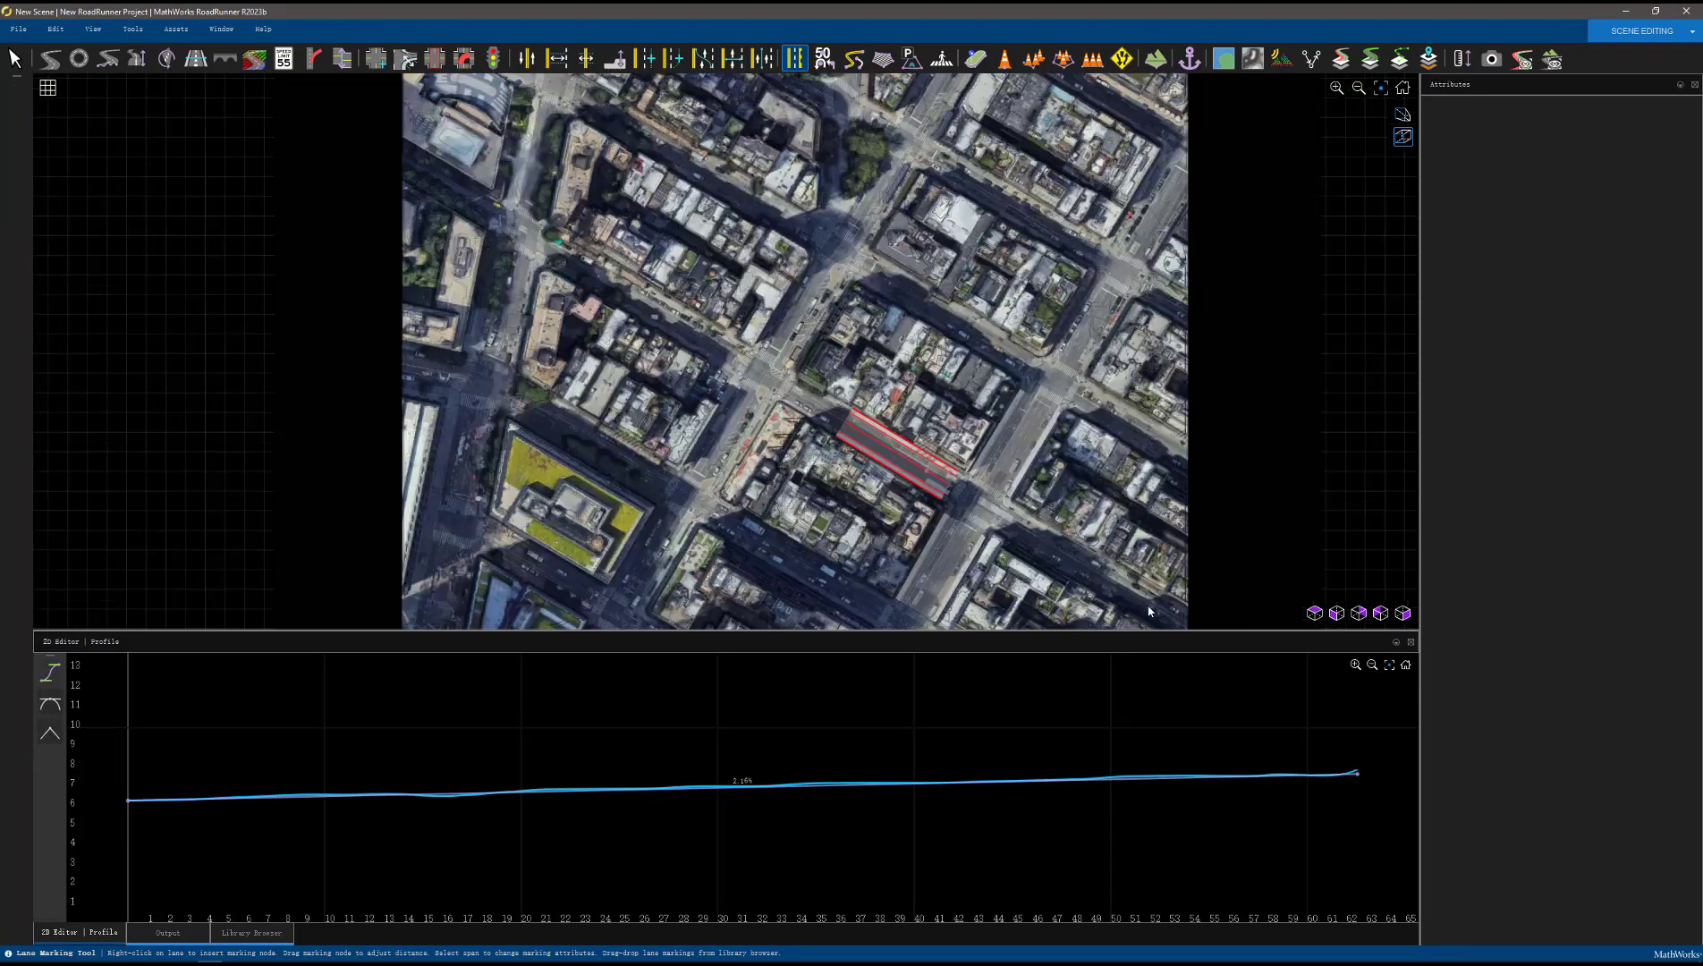
scroll(1144, 605, "up", 6)
left_click(49, 58)
scroll(676, 342, "up", 2)
scroll(805, 407, "down", 3)
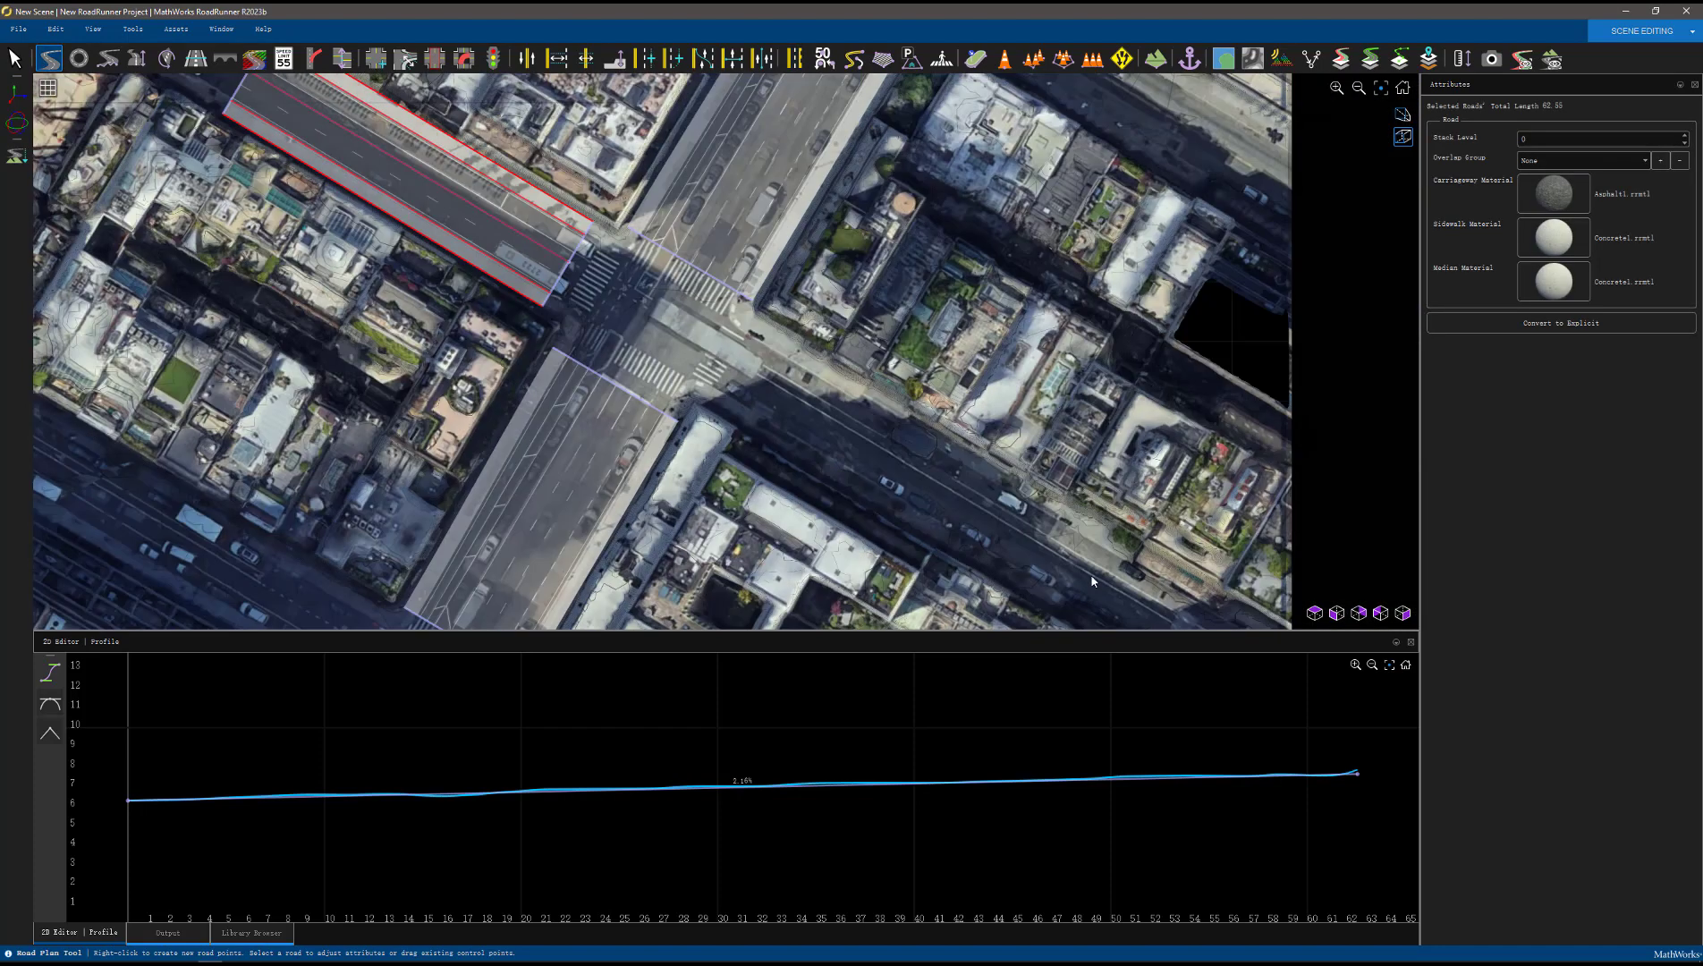
right_click(730, 362)
right_click(1003, 522)
scroll(1003, 523, "up", 4)
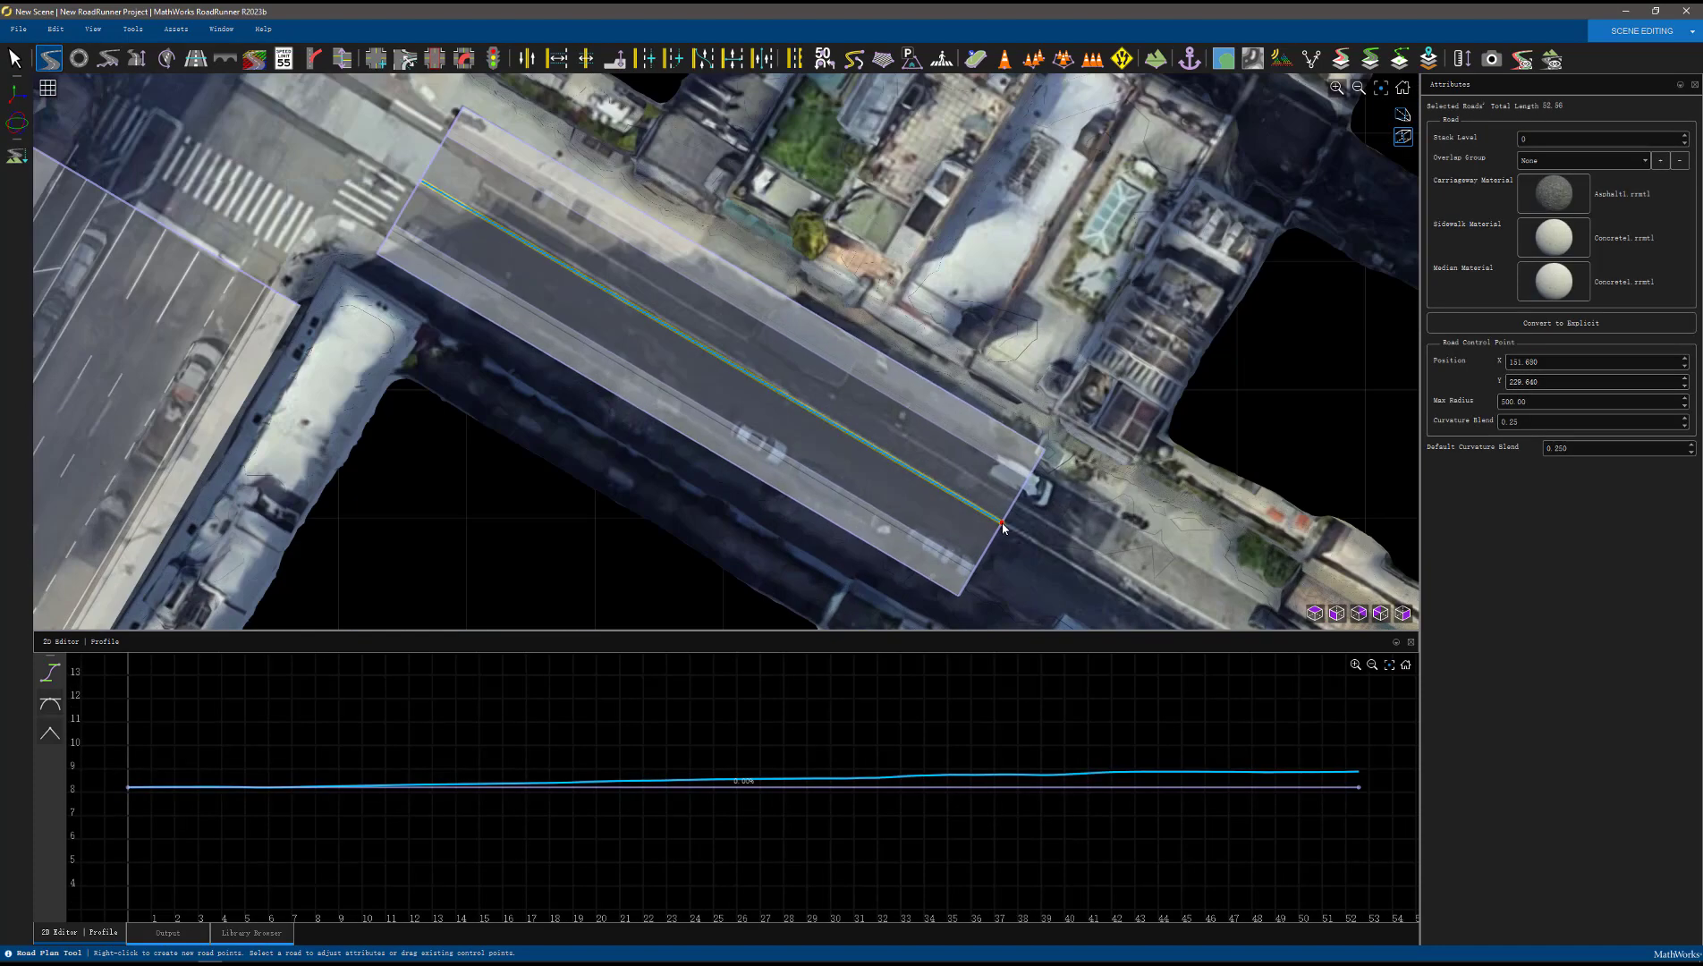
Raise the new road's southeast end to about 8.8 m to match the ground profile, and fine-tune its intersection-side end point
left_click_drag(1356, 789, 1357, 774)
left_click(775, 322)
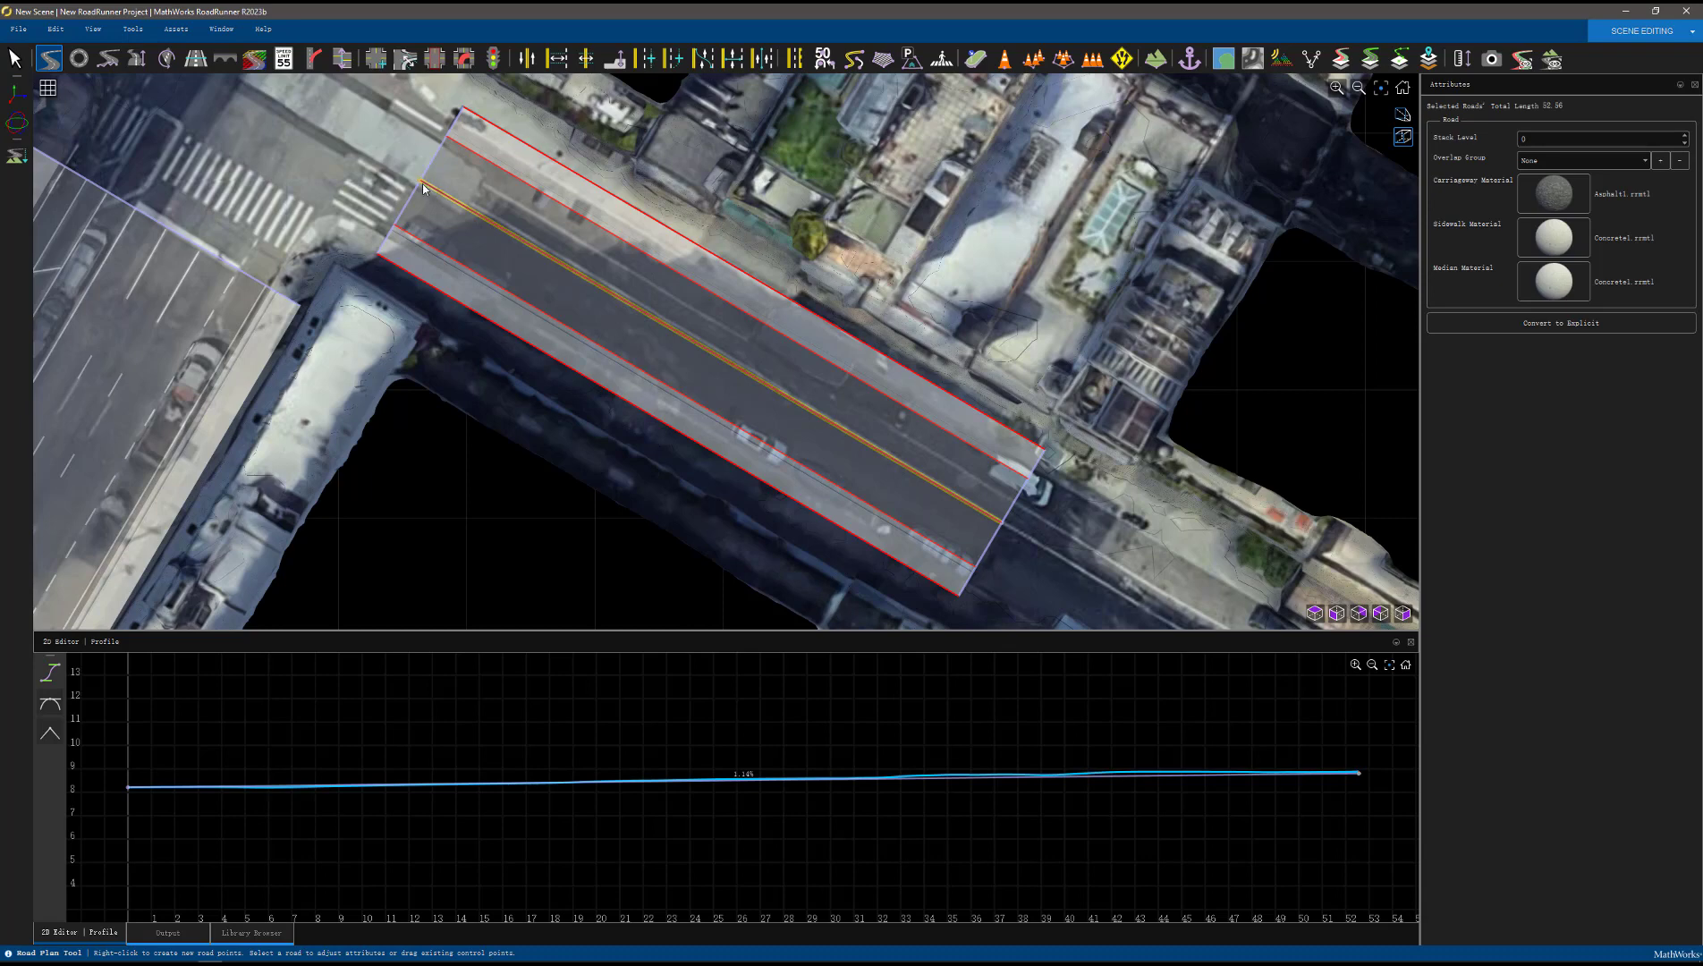
left_click_drag(424, 188, 426, 185)
Insert a Biking lane northeast of the centre line and a Parking lane beyond the southwest driving lane
left_click(642, 59)
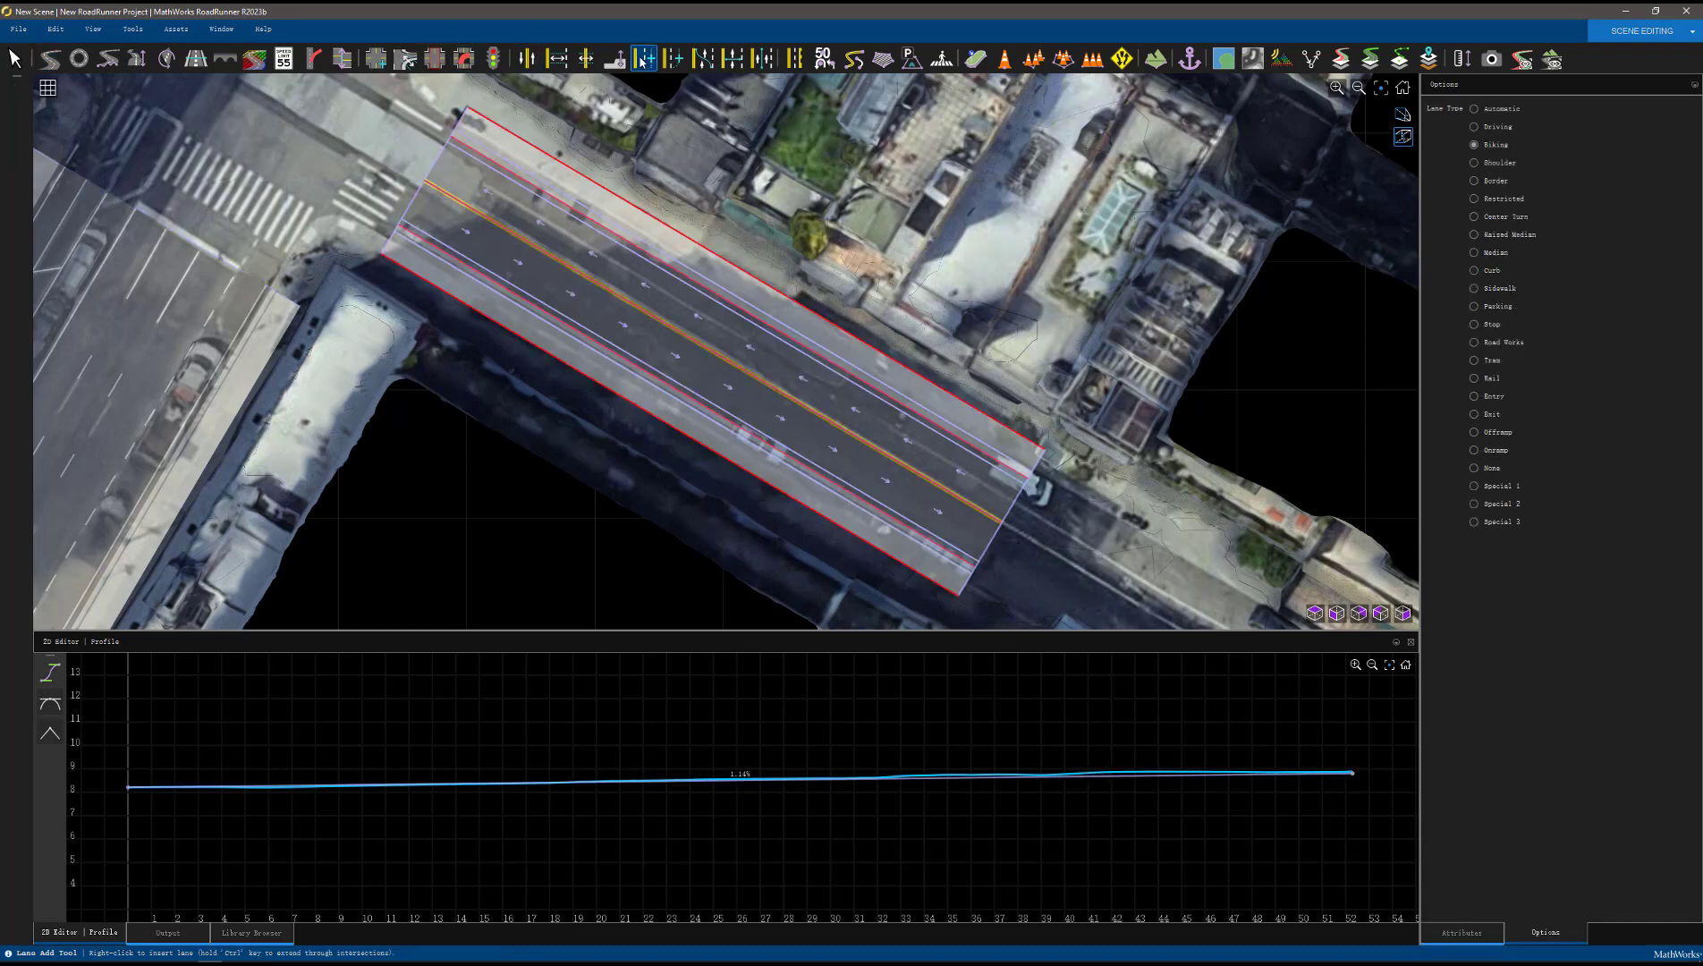
right_click(983, 513)
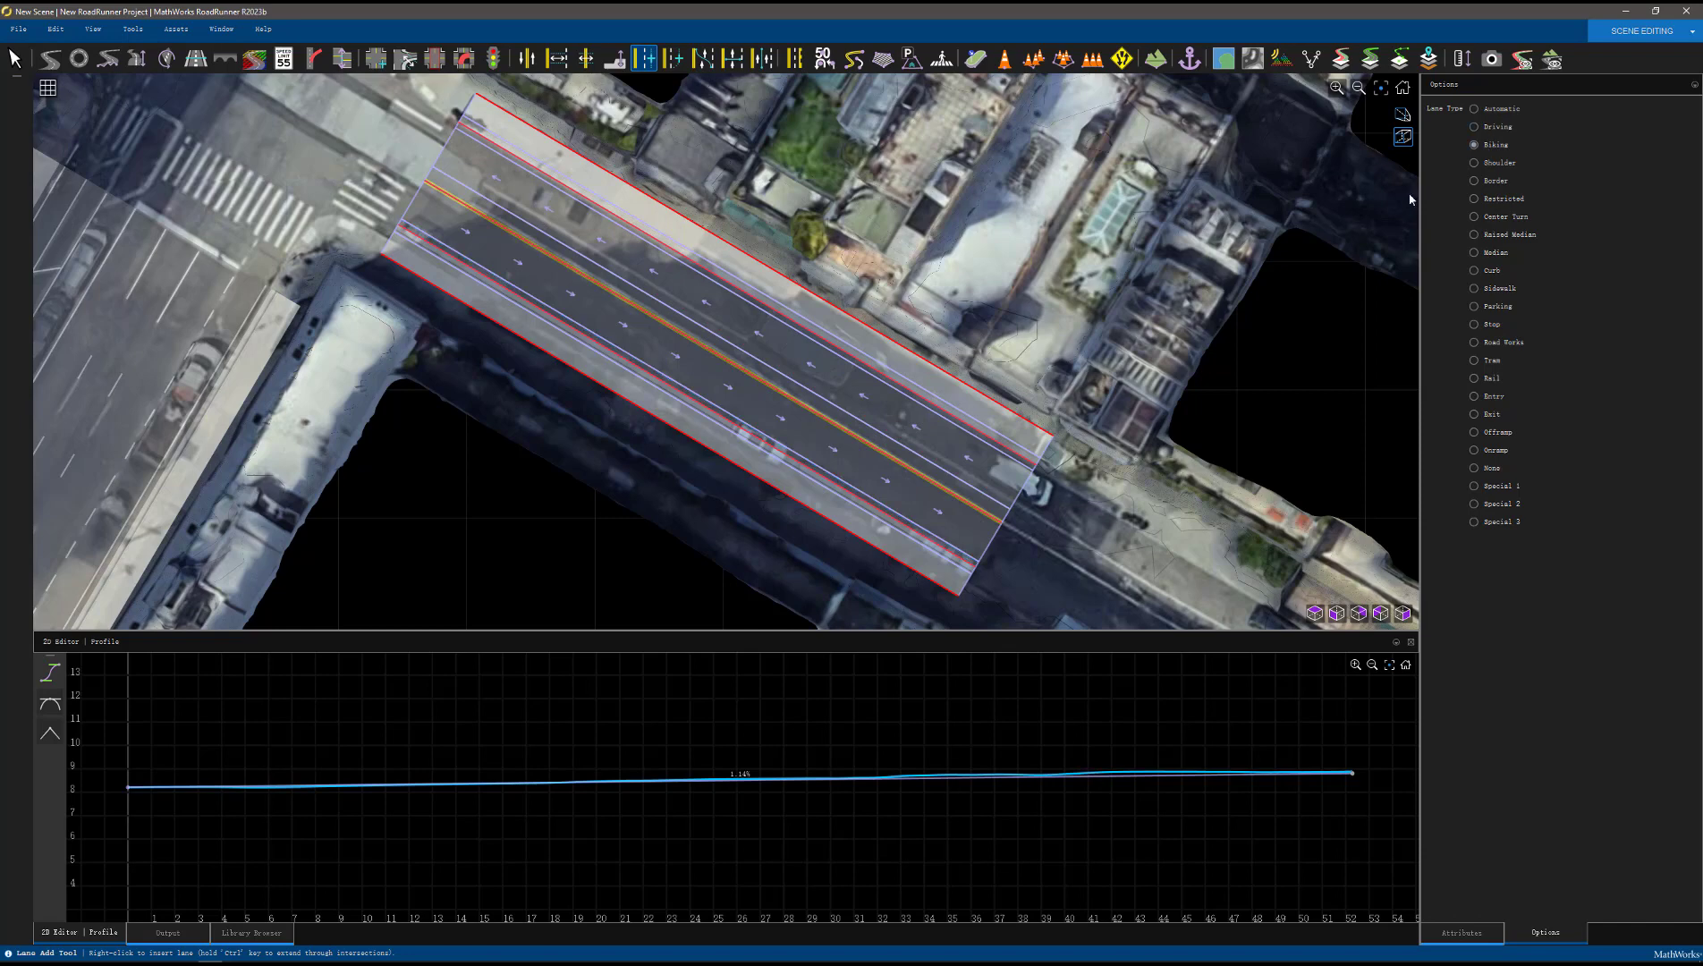
right_click(947, 547)
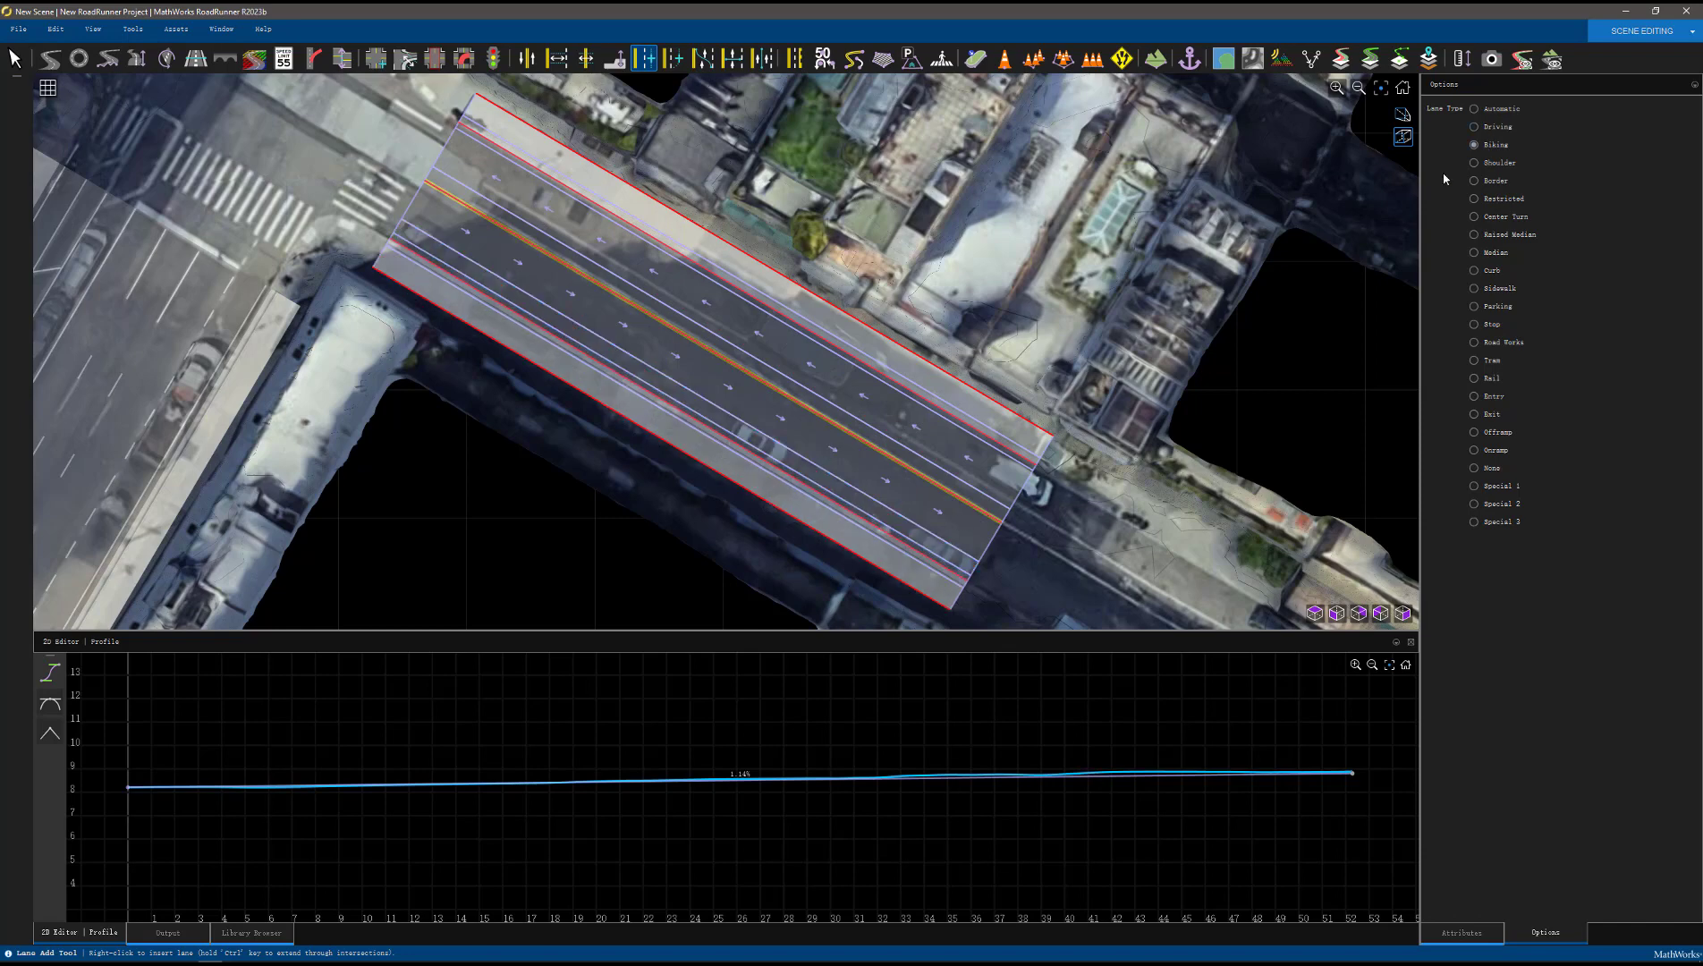
key("ctrl+z")
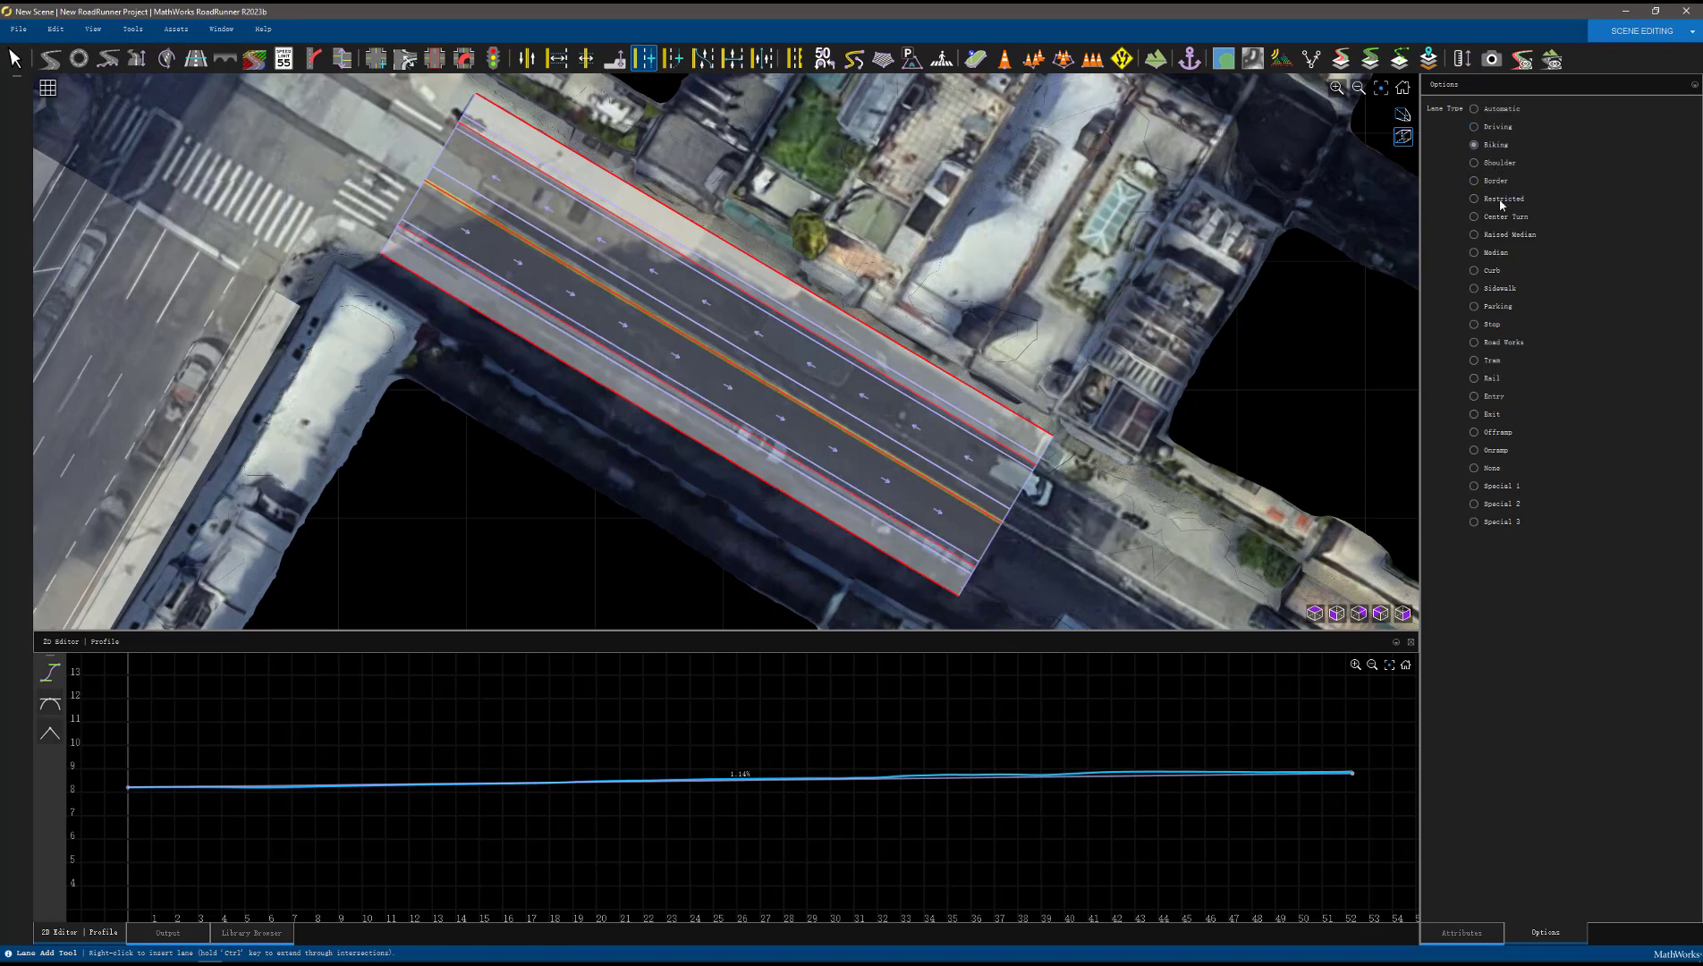
right_click(941, 546)
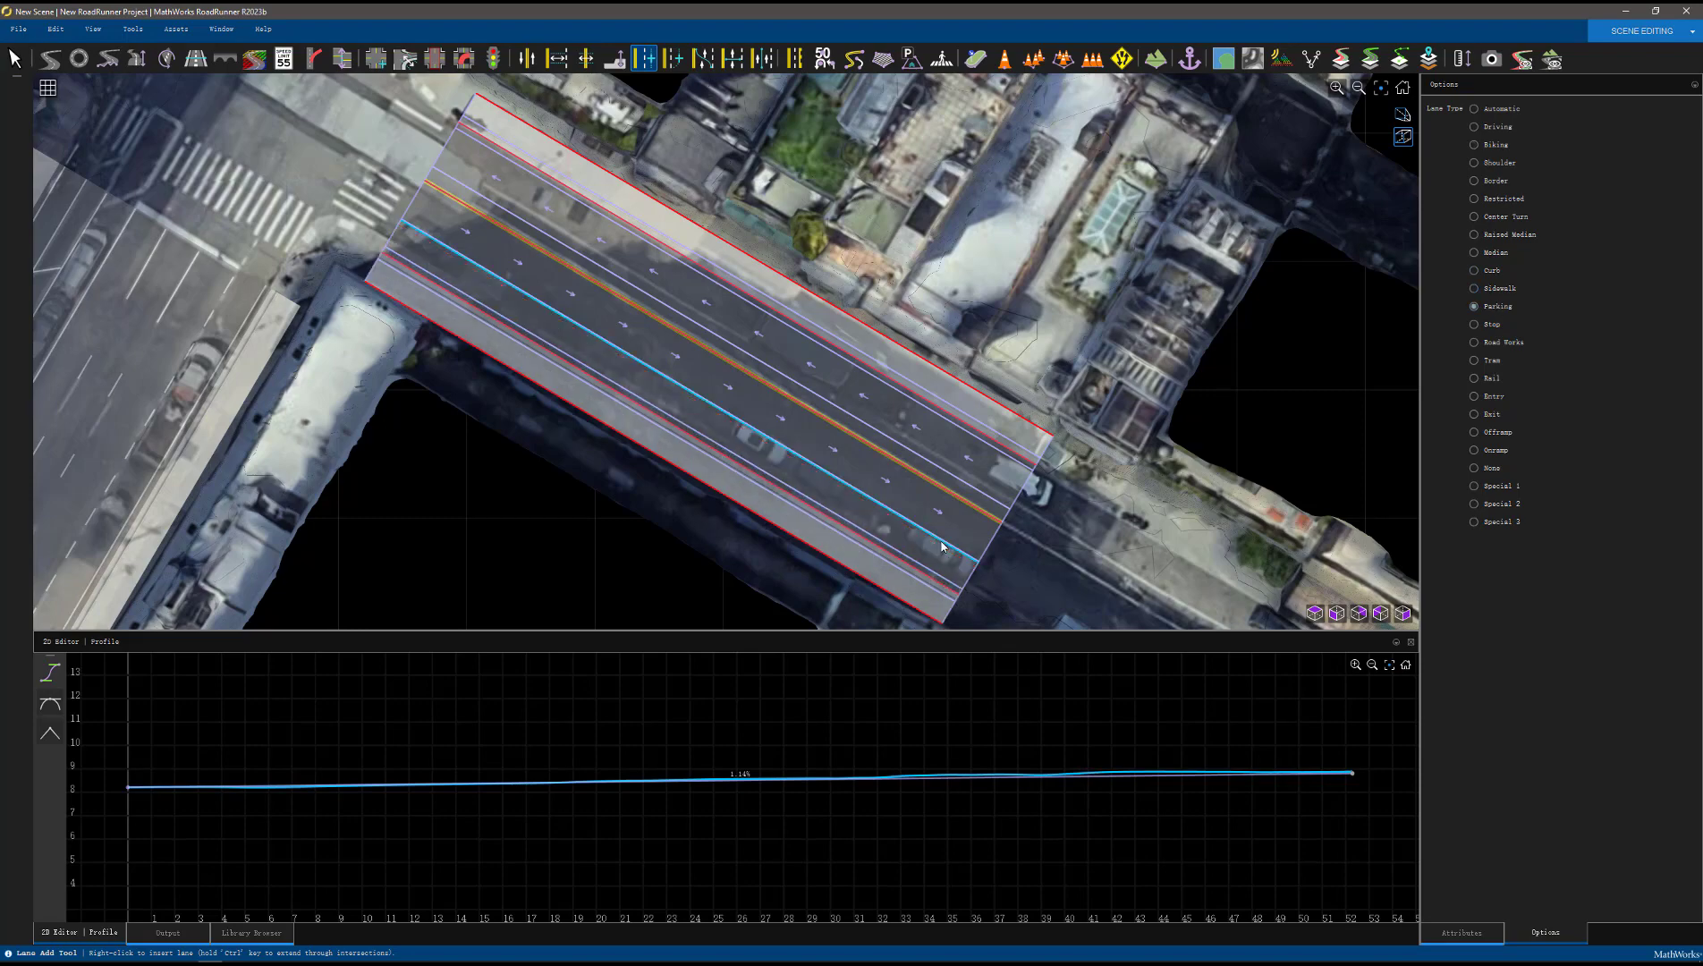
Match the parking, bike and northeast driving lane widths to the imagery, making the driving lane about 2.8 m wide at its southeast end
left_click(554, 64)
scroll(356, 198, "up", 2)
left_click_drag(425, 233, 406, 266)
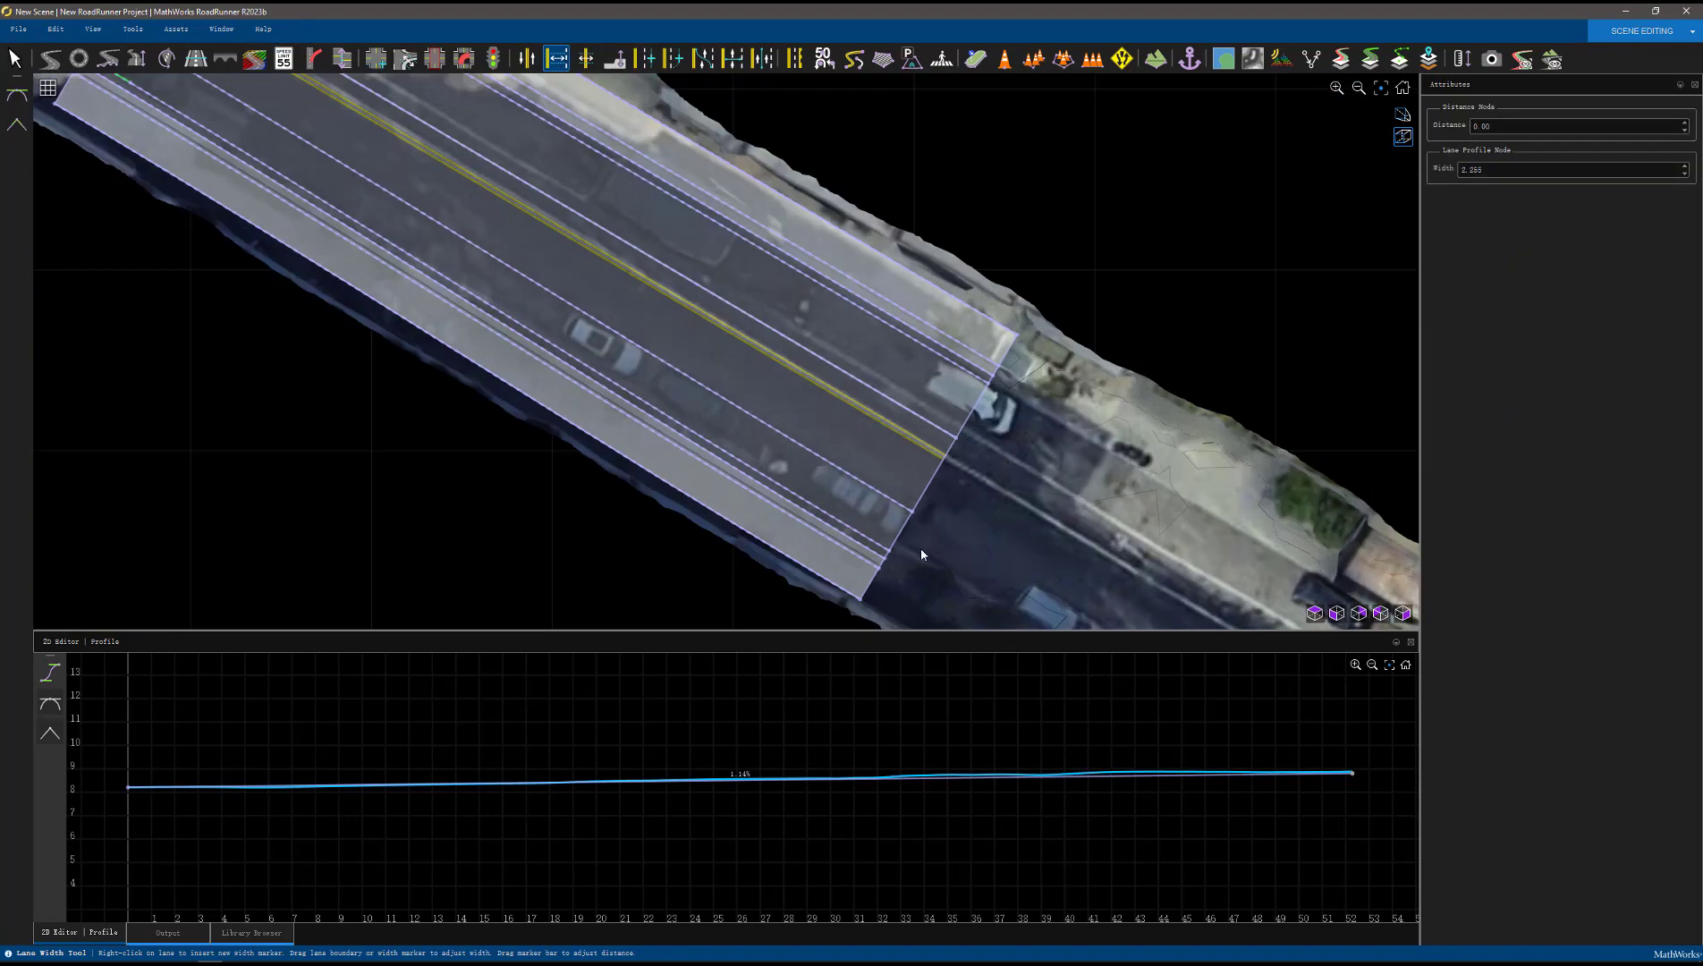
left_click_drag(921, 548, 918, 415)
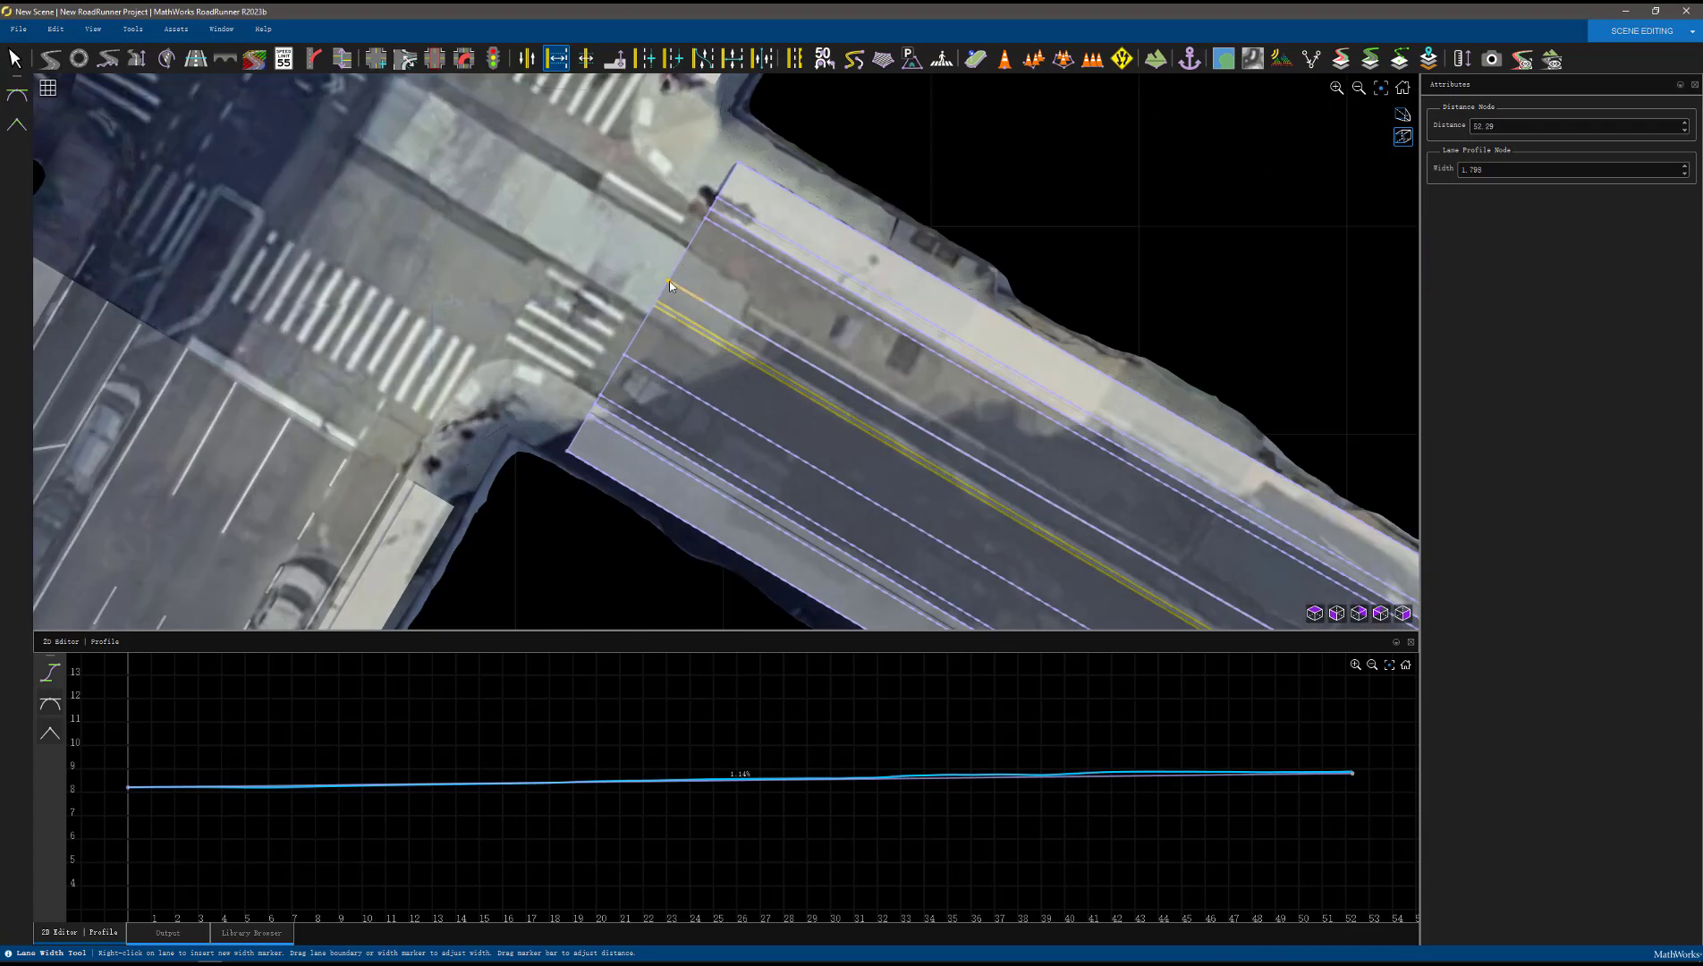
mouse_move(671, 304)
left_mouse_down()
mouse_move(723, 210)
mouse_move(706, 219)
left_mouse_up()
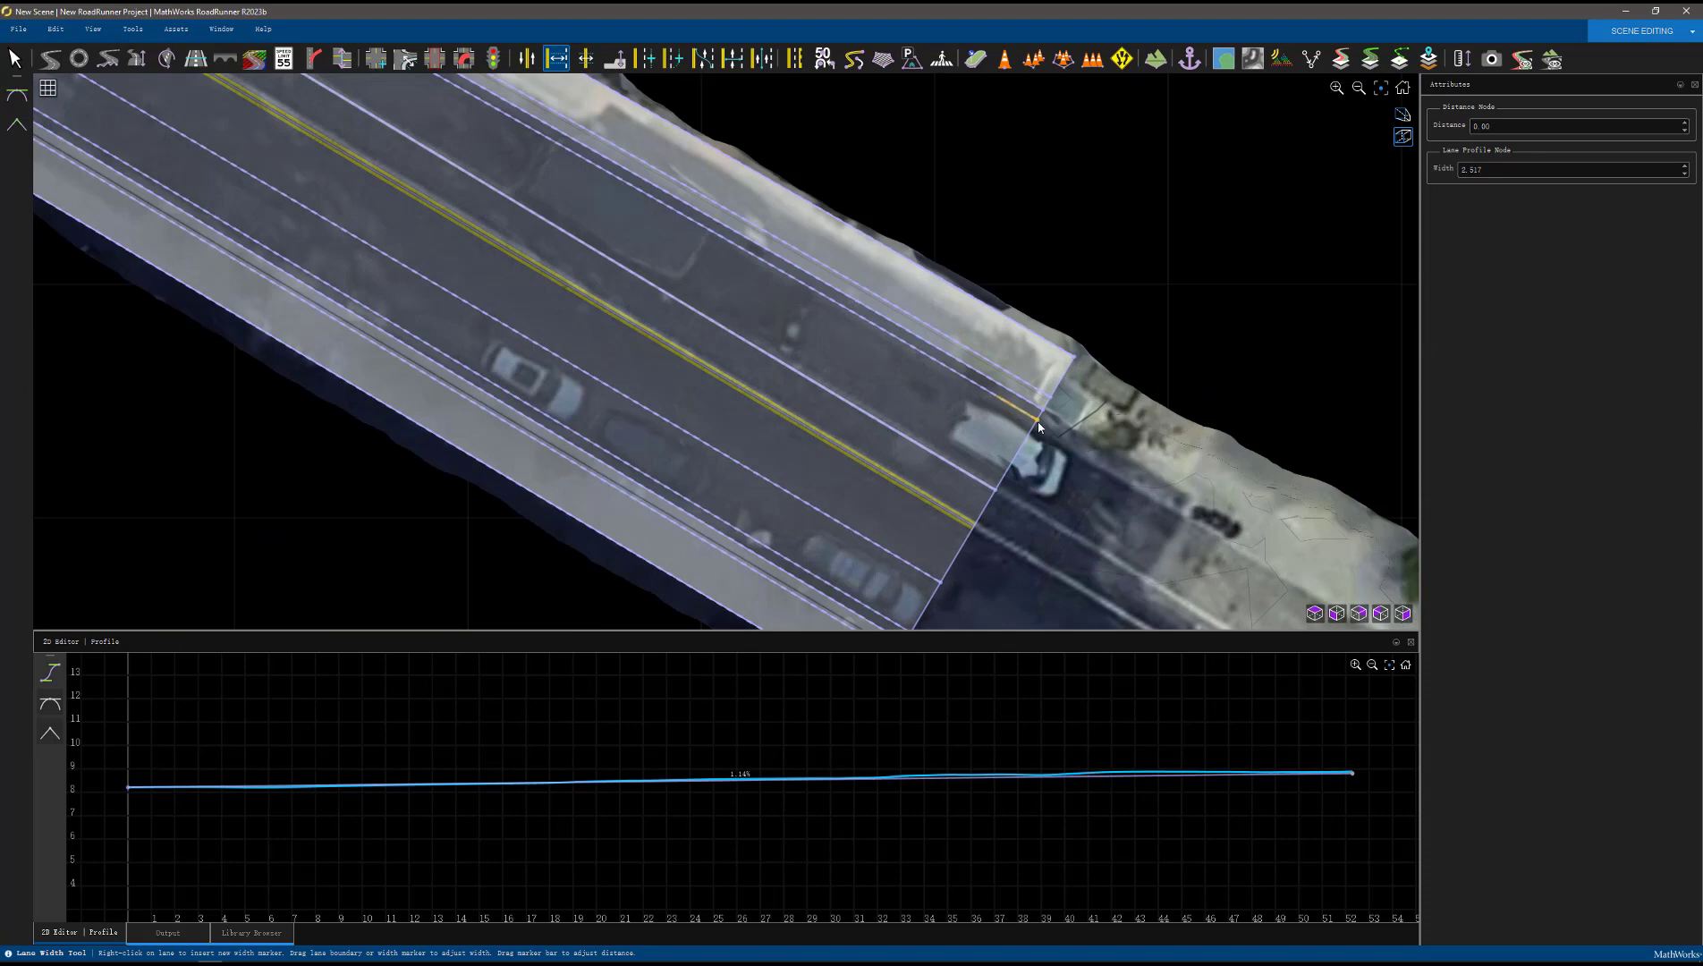
left_click_drag(1026, 452, 1040, 431)
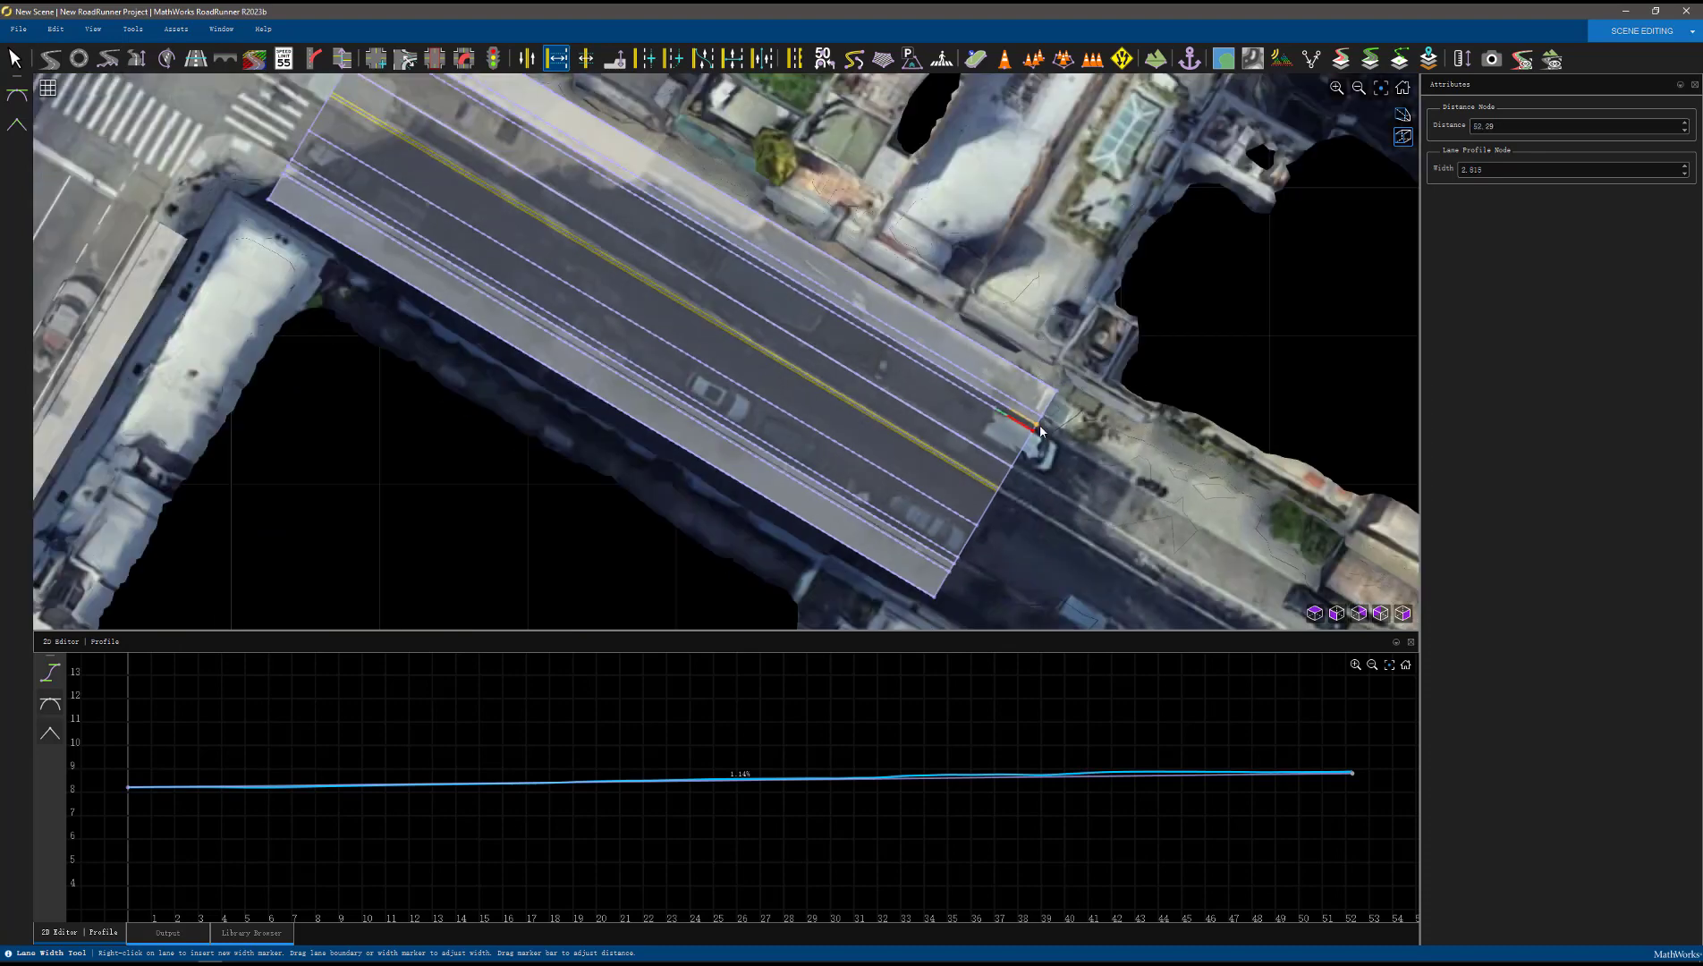
Set the travel direction of the bike lane and the northeast driving lane to Forward
left_click(527, 58)
left_click(814, 356)
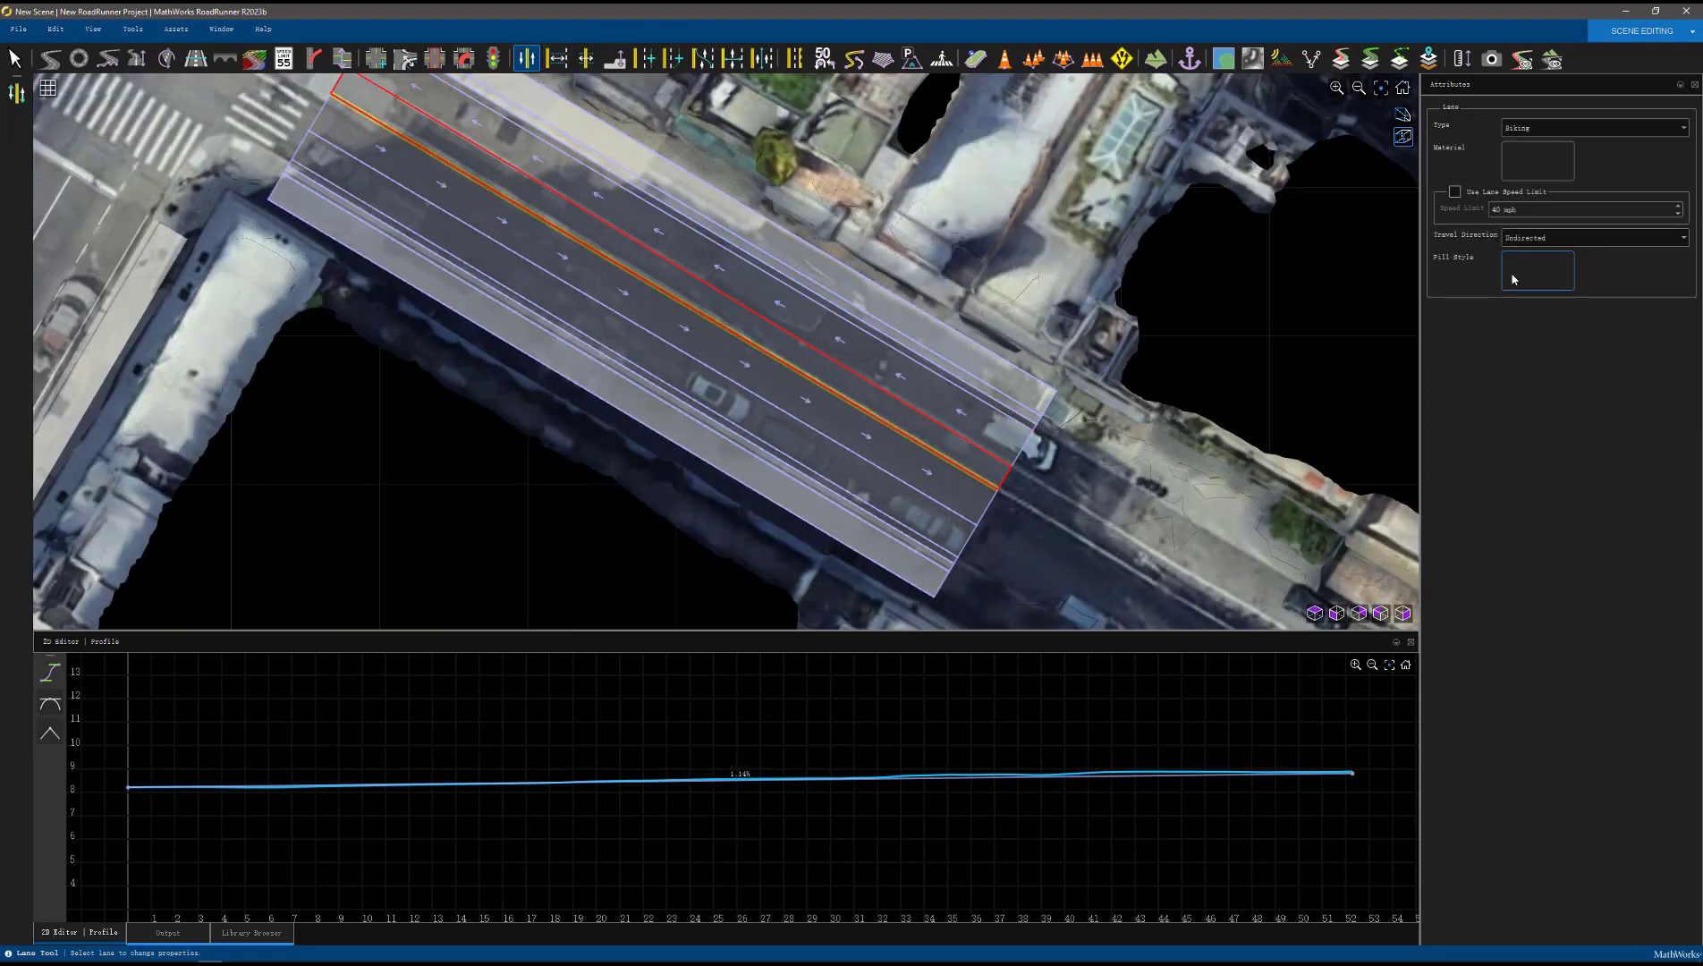
left_click(1523, 237)
left_click(1523, 256)
left_click(946, 419)
left_click(1595, 237)
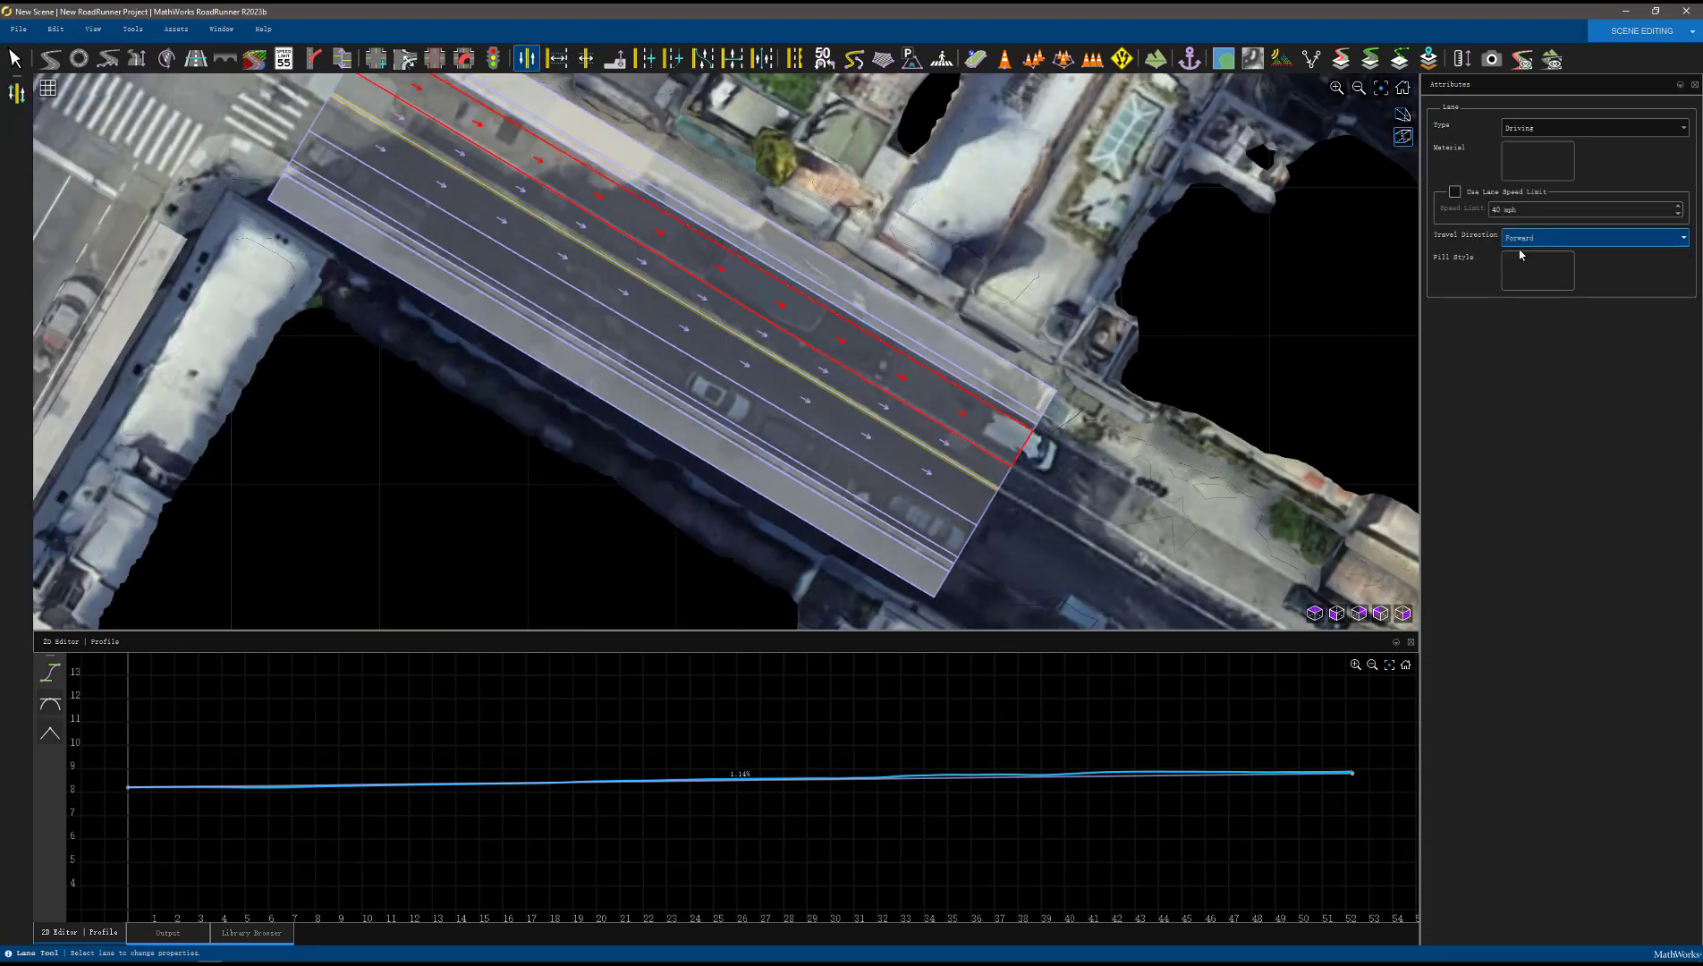
left_click(1524, 256)
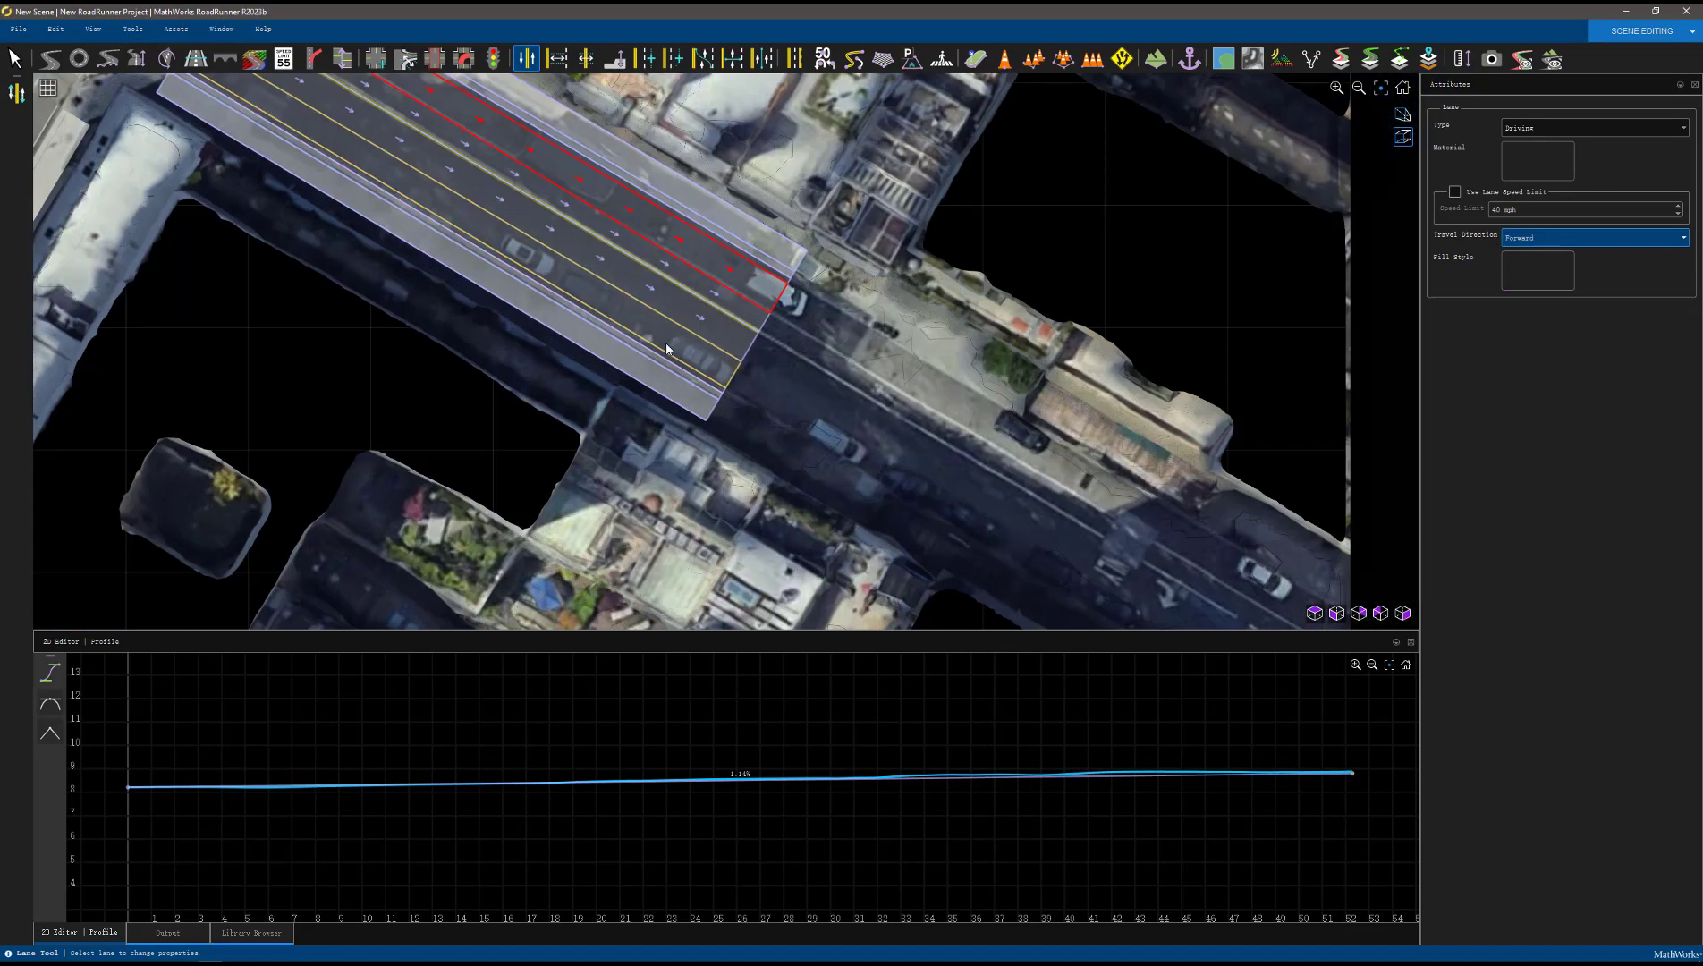
left_click(1595, 237)
left_click(1524, 257)
left_click(697, 299)
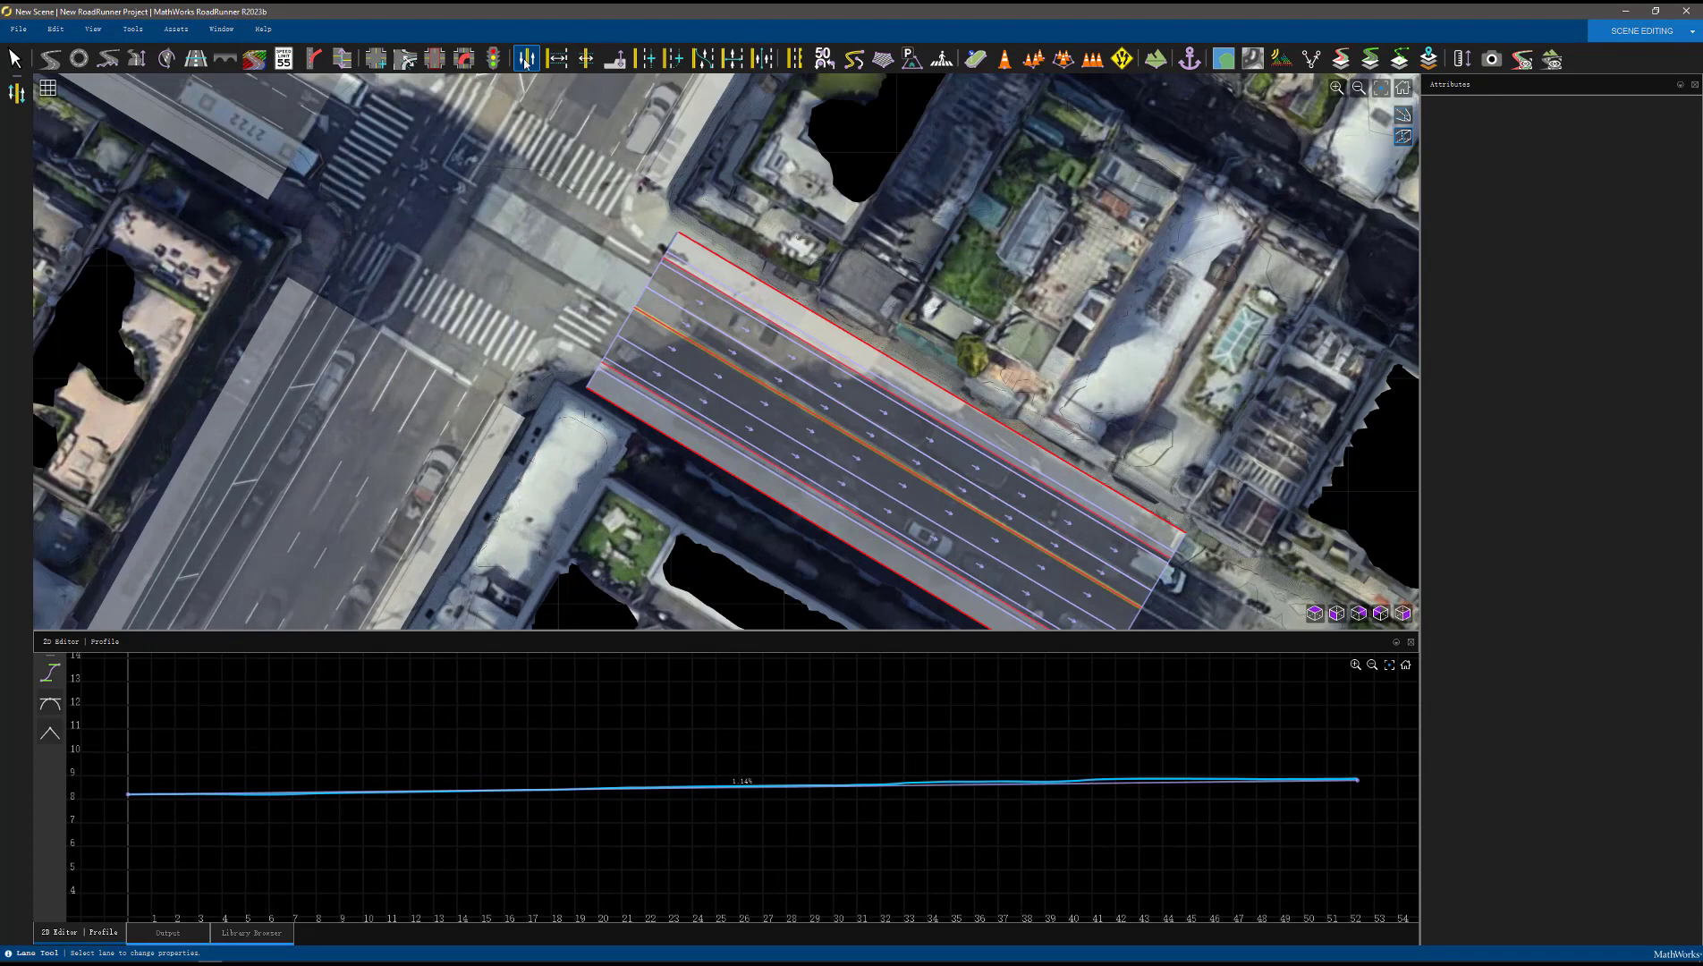
Replace the road's double yellow centre line with SolidSingleWhite
left_click(793, 58)
left_click(706, 385)
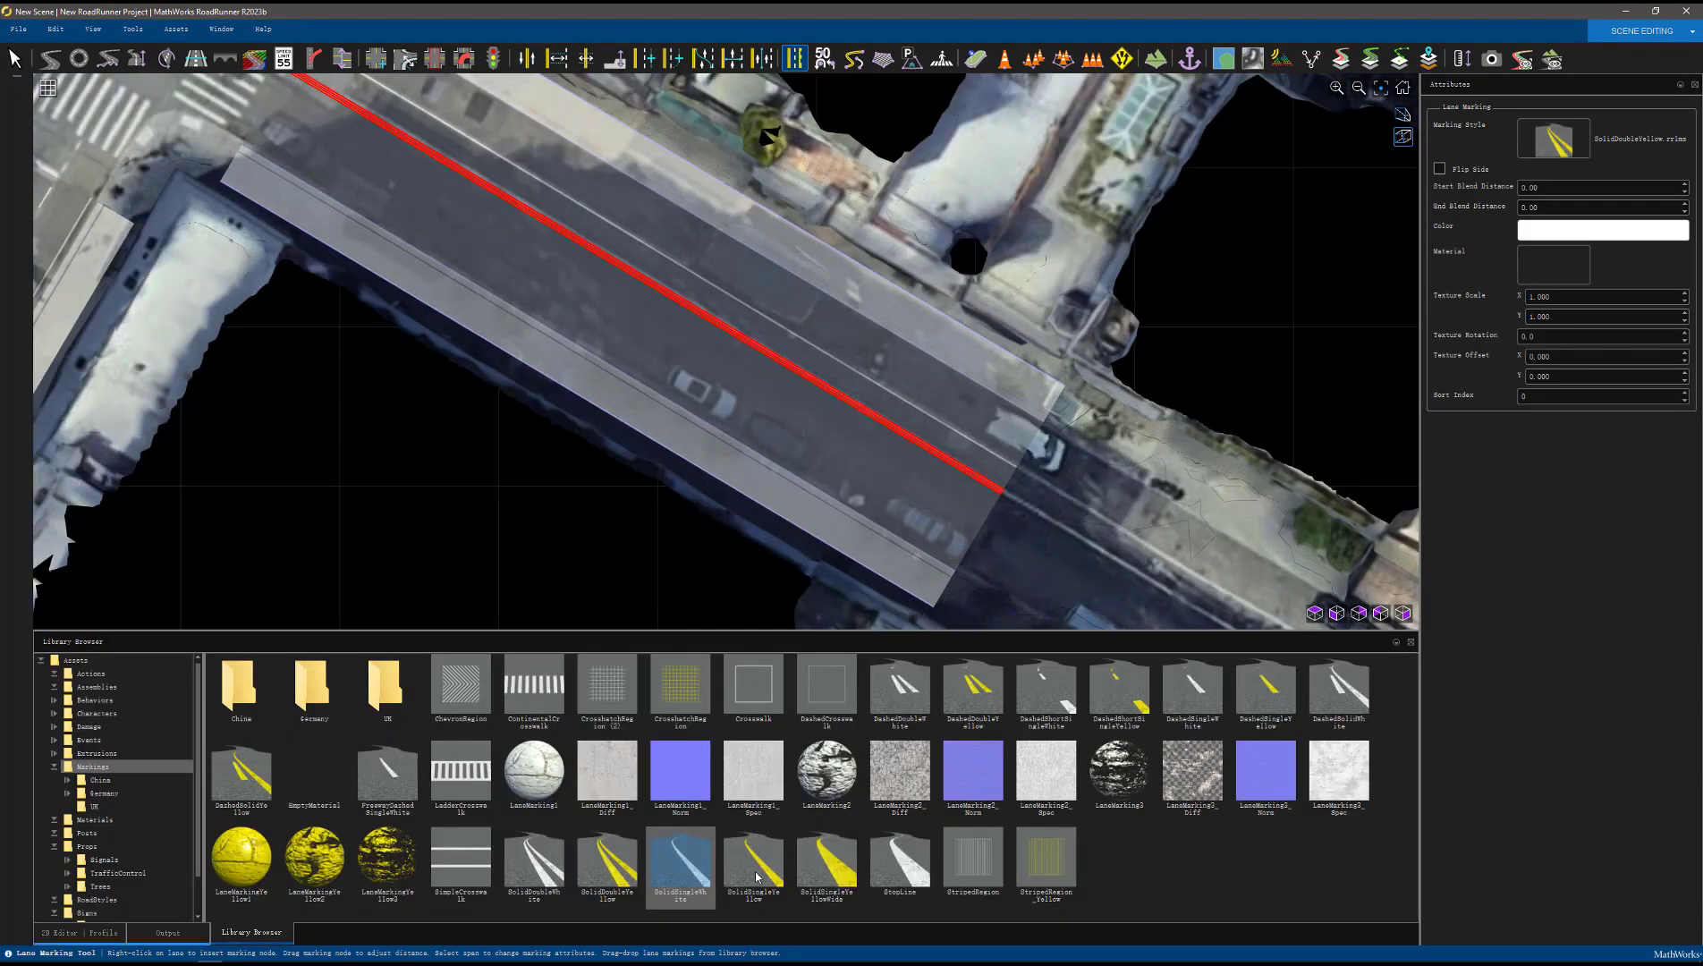
left_click_drag(681, 863, 939, 468)
scroll(741, 312, "down", 2)
scroll(419, 94, "up", 2)
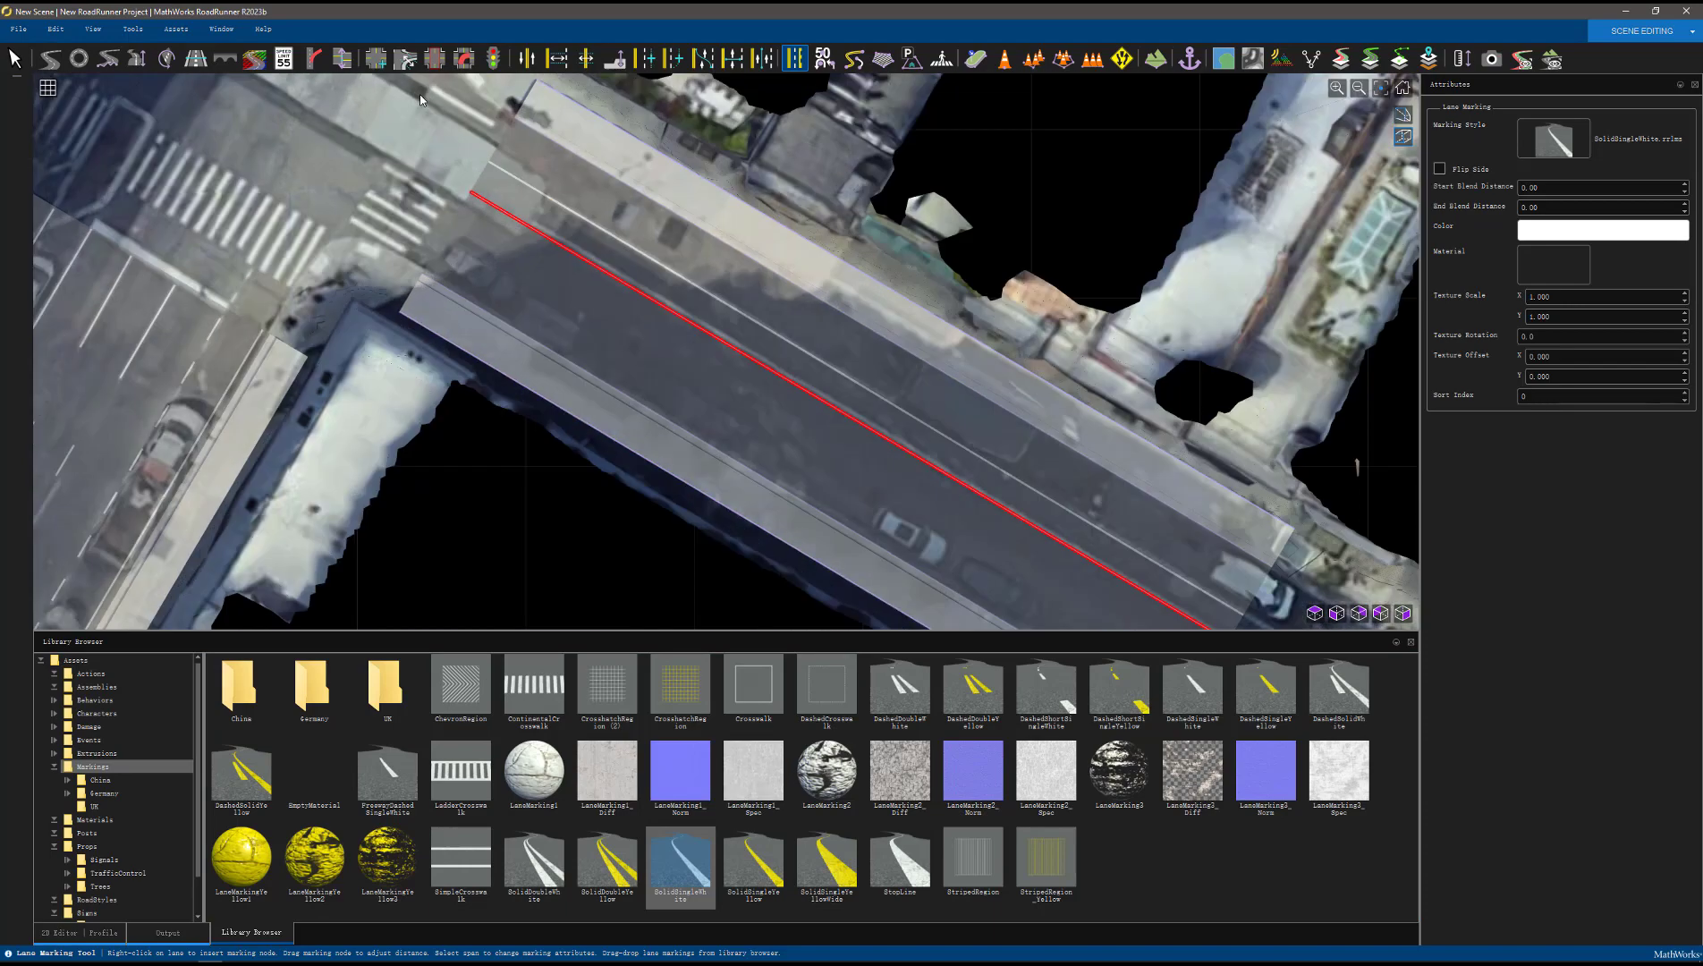
scroll(412, 103, "down", 2)
Apply SolidSingleWhite to the northeast driving lane's outer edge and to the line between the southwest driving and parking lanes
scroll(646, 228, "up", 4)
left_click_drag(690, 854, 800, 636)
left_click_drag(959, 374, 952, 379)
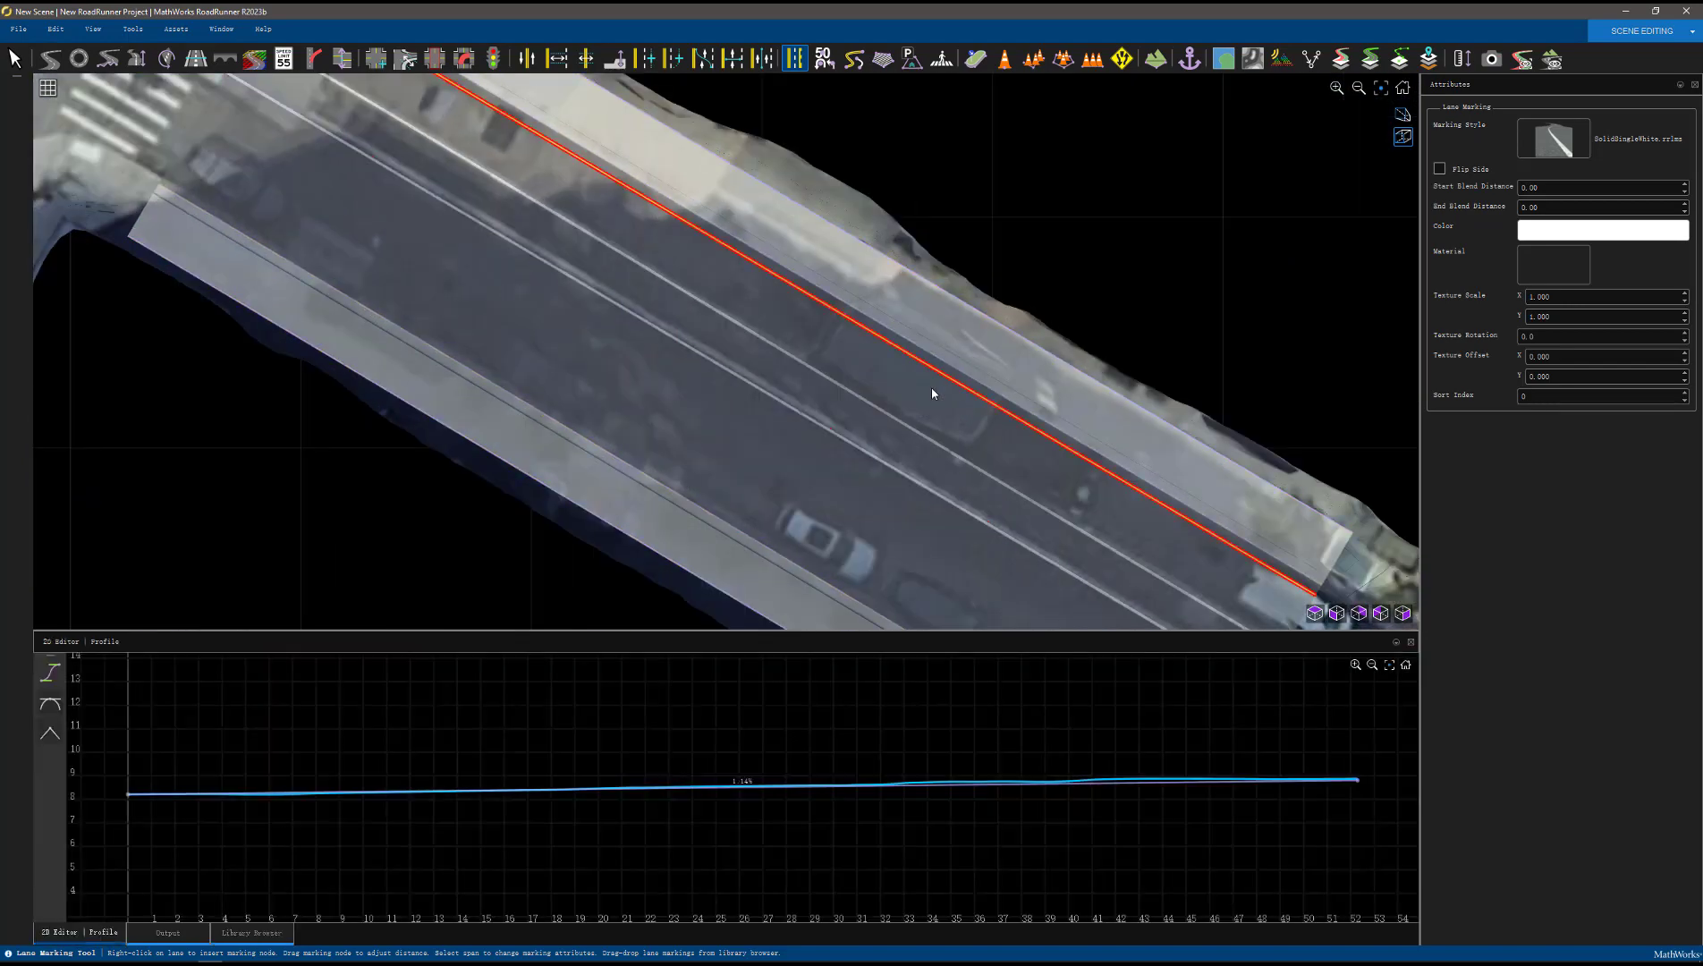
scroll(854, 388, "down", 2)
left_click(251, 932)
left_click_drag(685, 869, 908, 513)
scroll(726, 376, "down", 3)
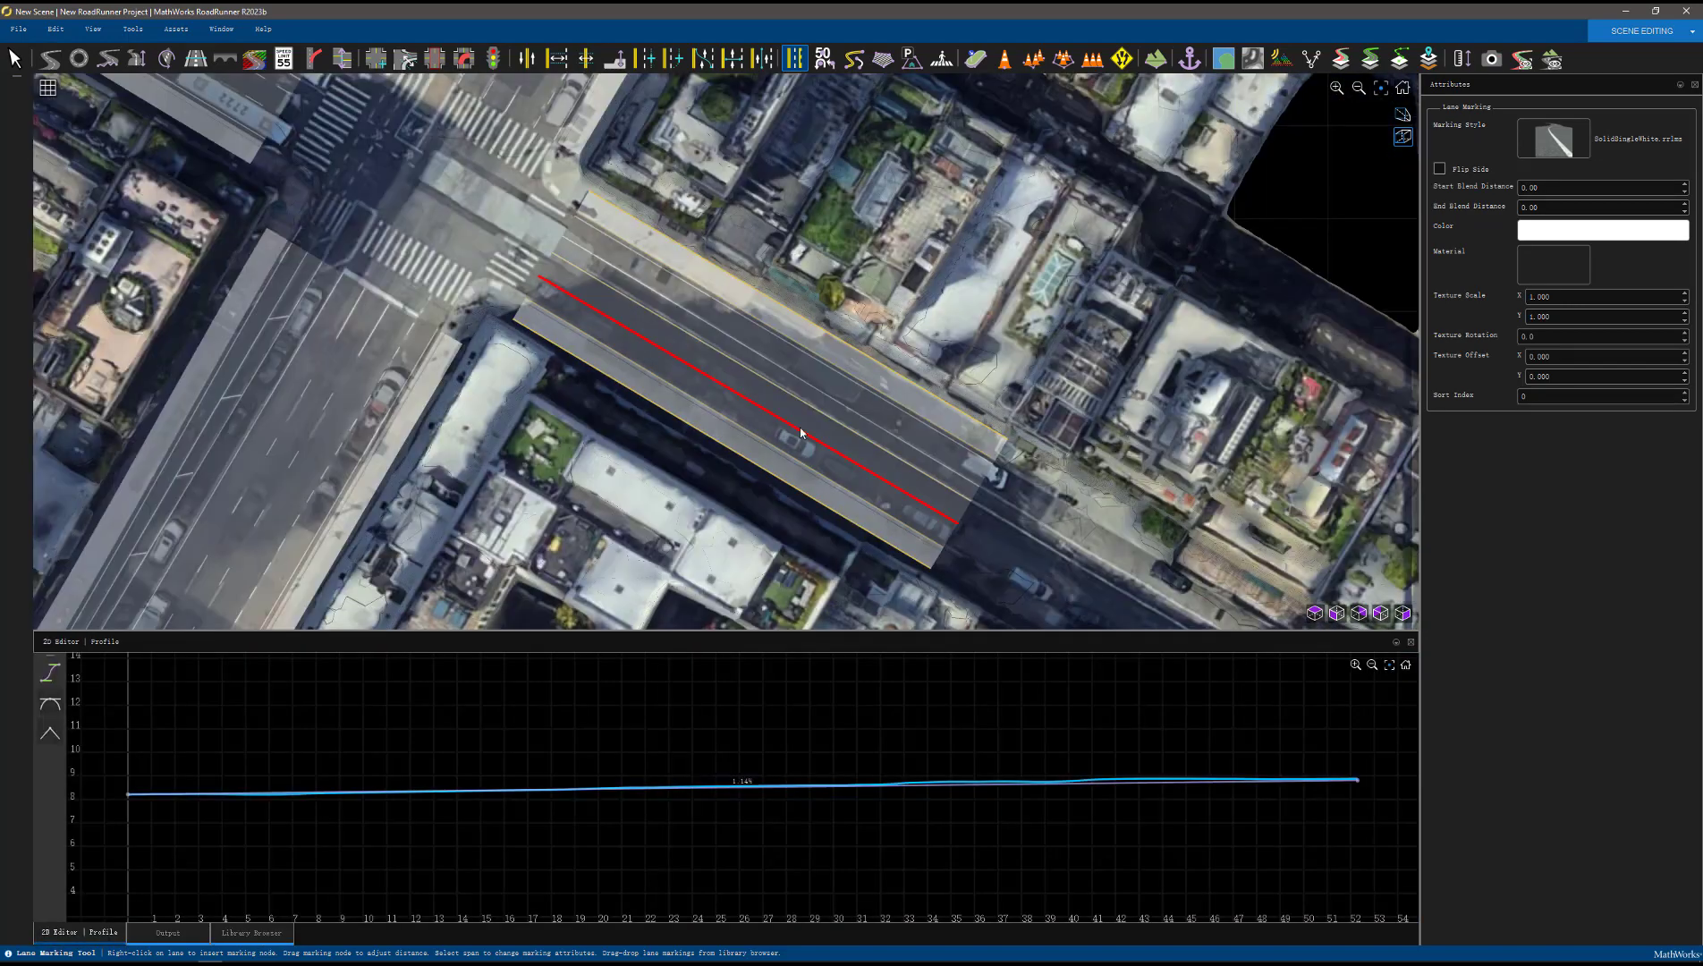
left_click(802, 440)
Save the scene and clear the road selection
scroll(744, 296, "down", 2)
scroll(530, 161, "up", 3)
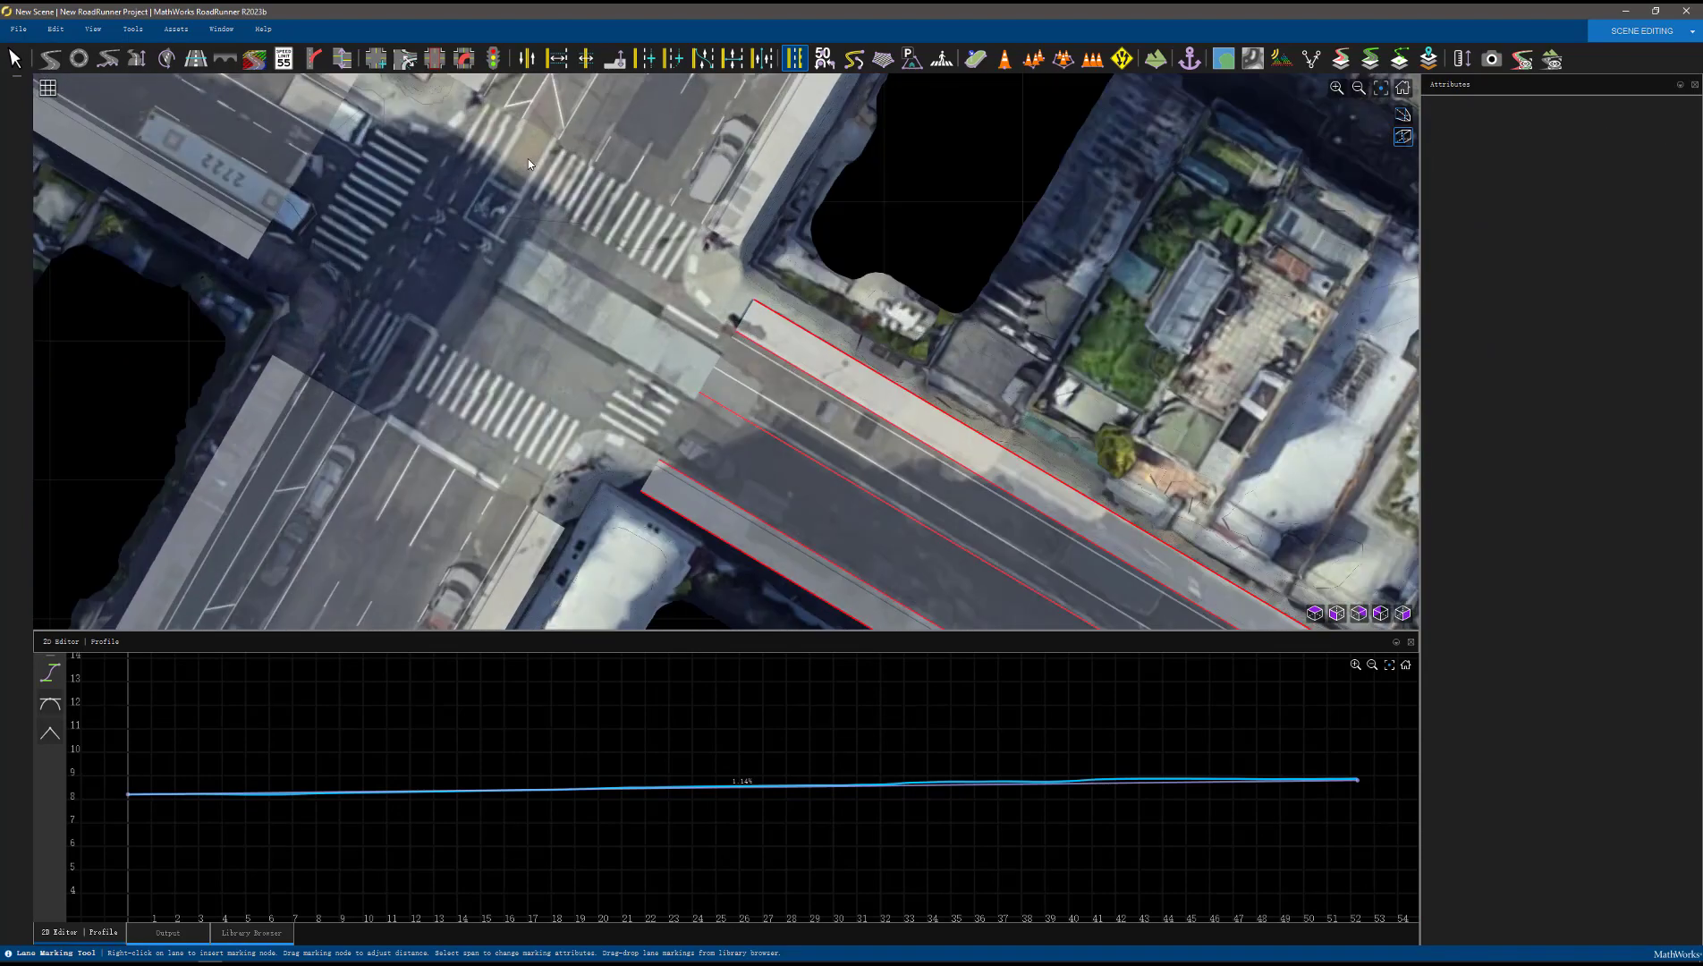
scroll(528, 160, "down", 2)
scroll(529, 158, "down", 3)
scroll(528, 158, "up", 4)
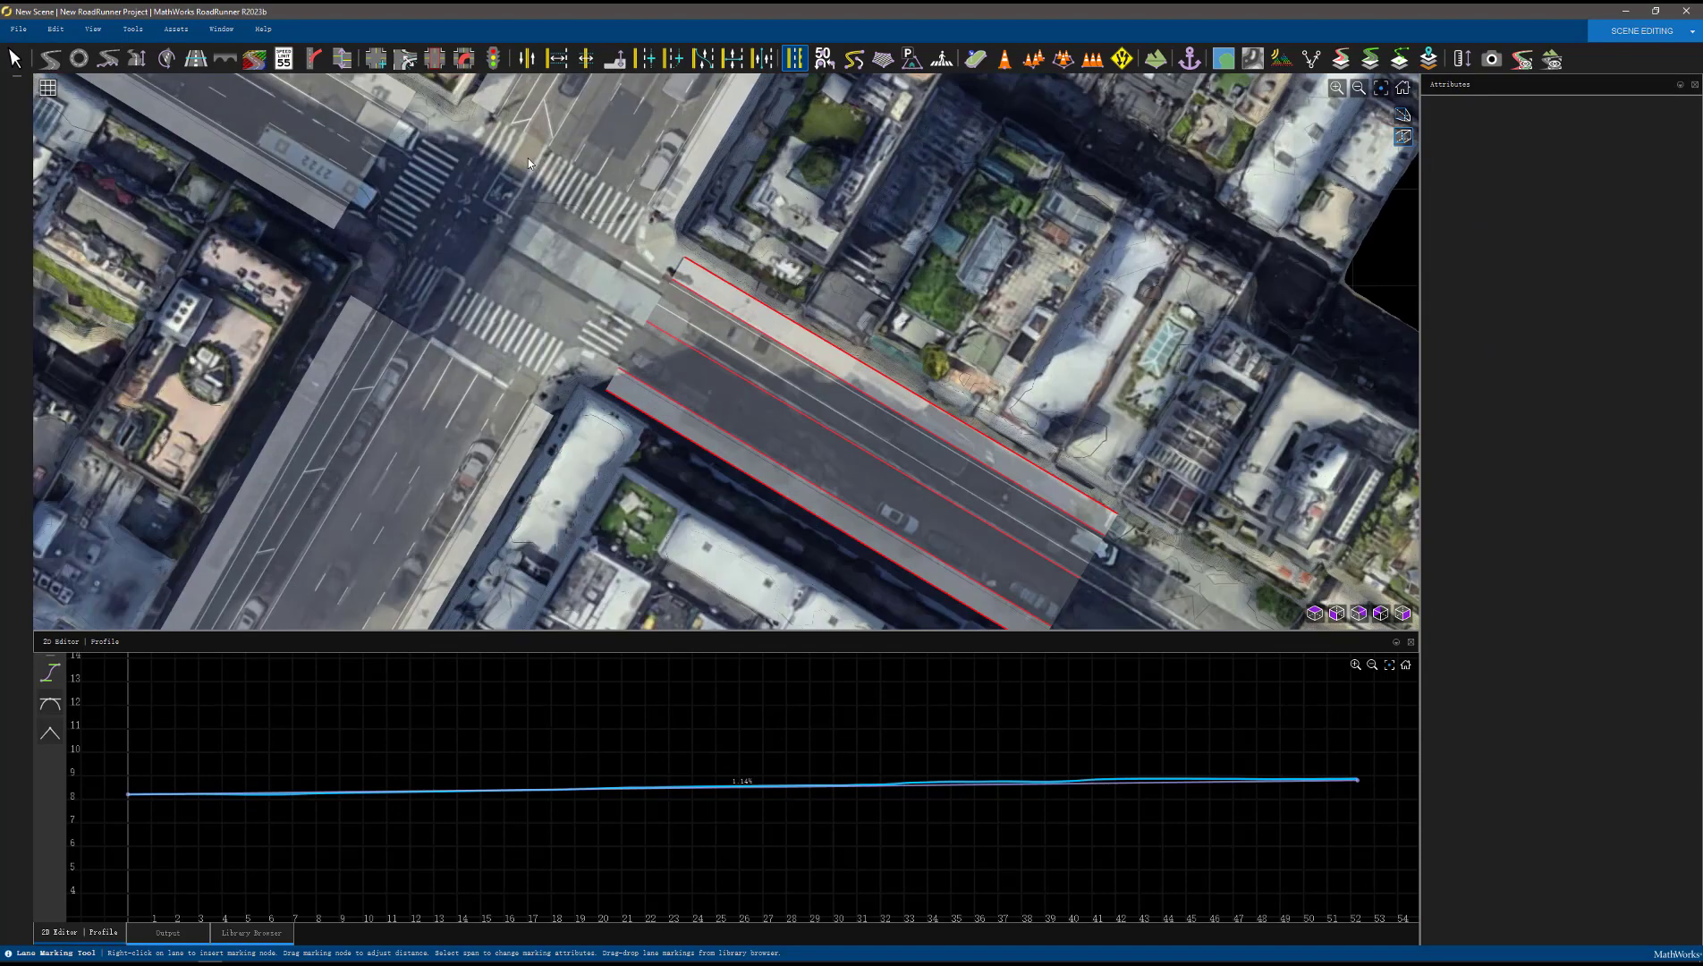
key("ctrl+s")
left_click(752, 480)
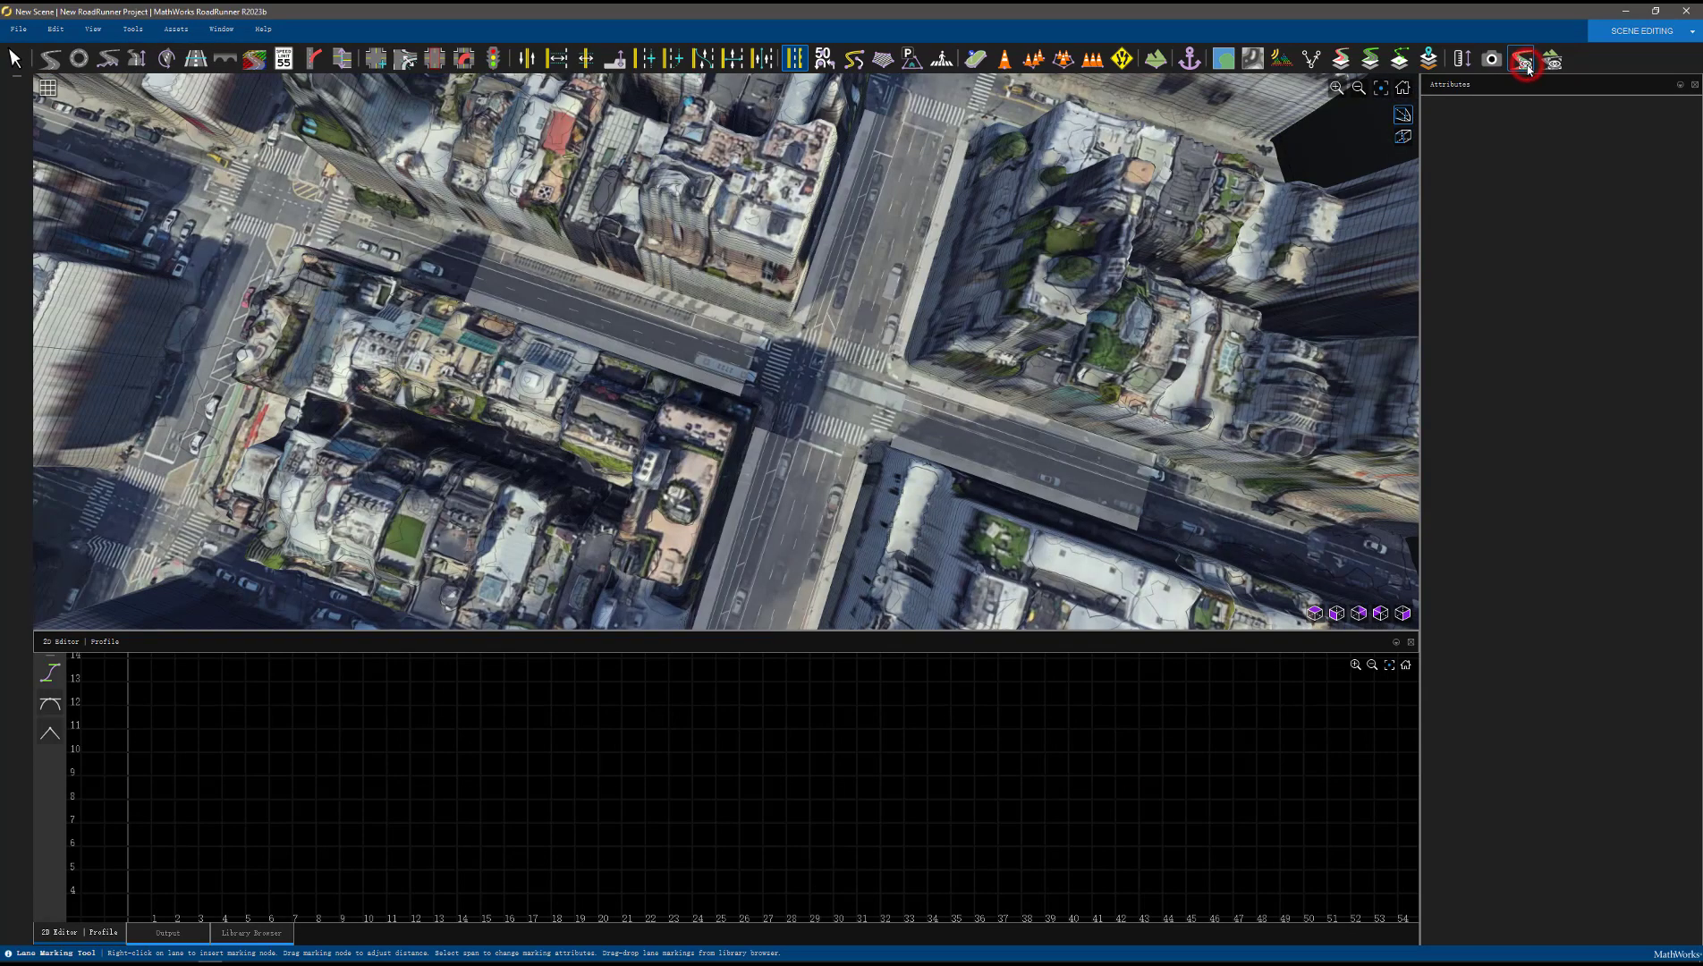
Generate an OpenDRIVE export preview of the scene in ASAM OpenDRIVE 1.6 with the driving side set to Right
left_click(1523, 61)
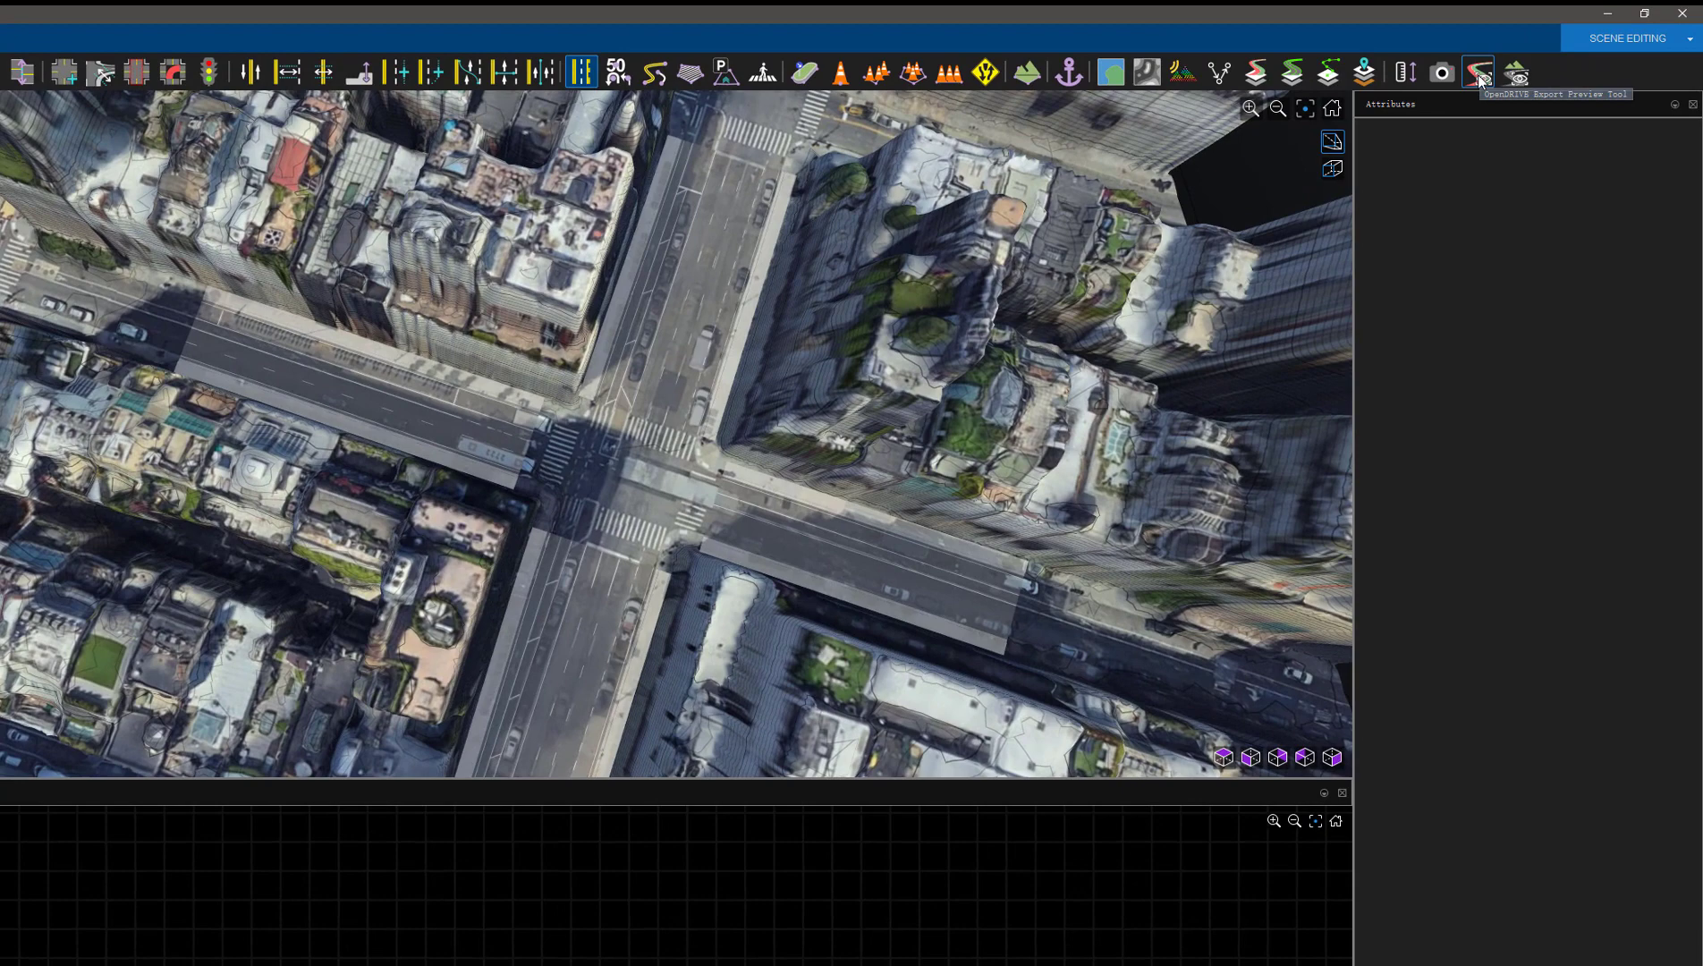
left_click(1480, 78)
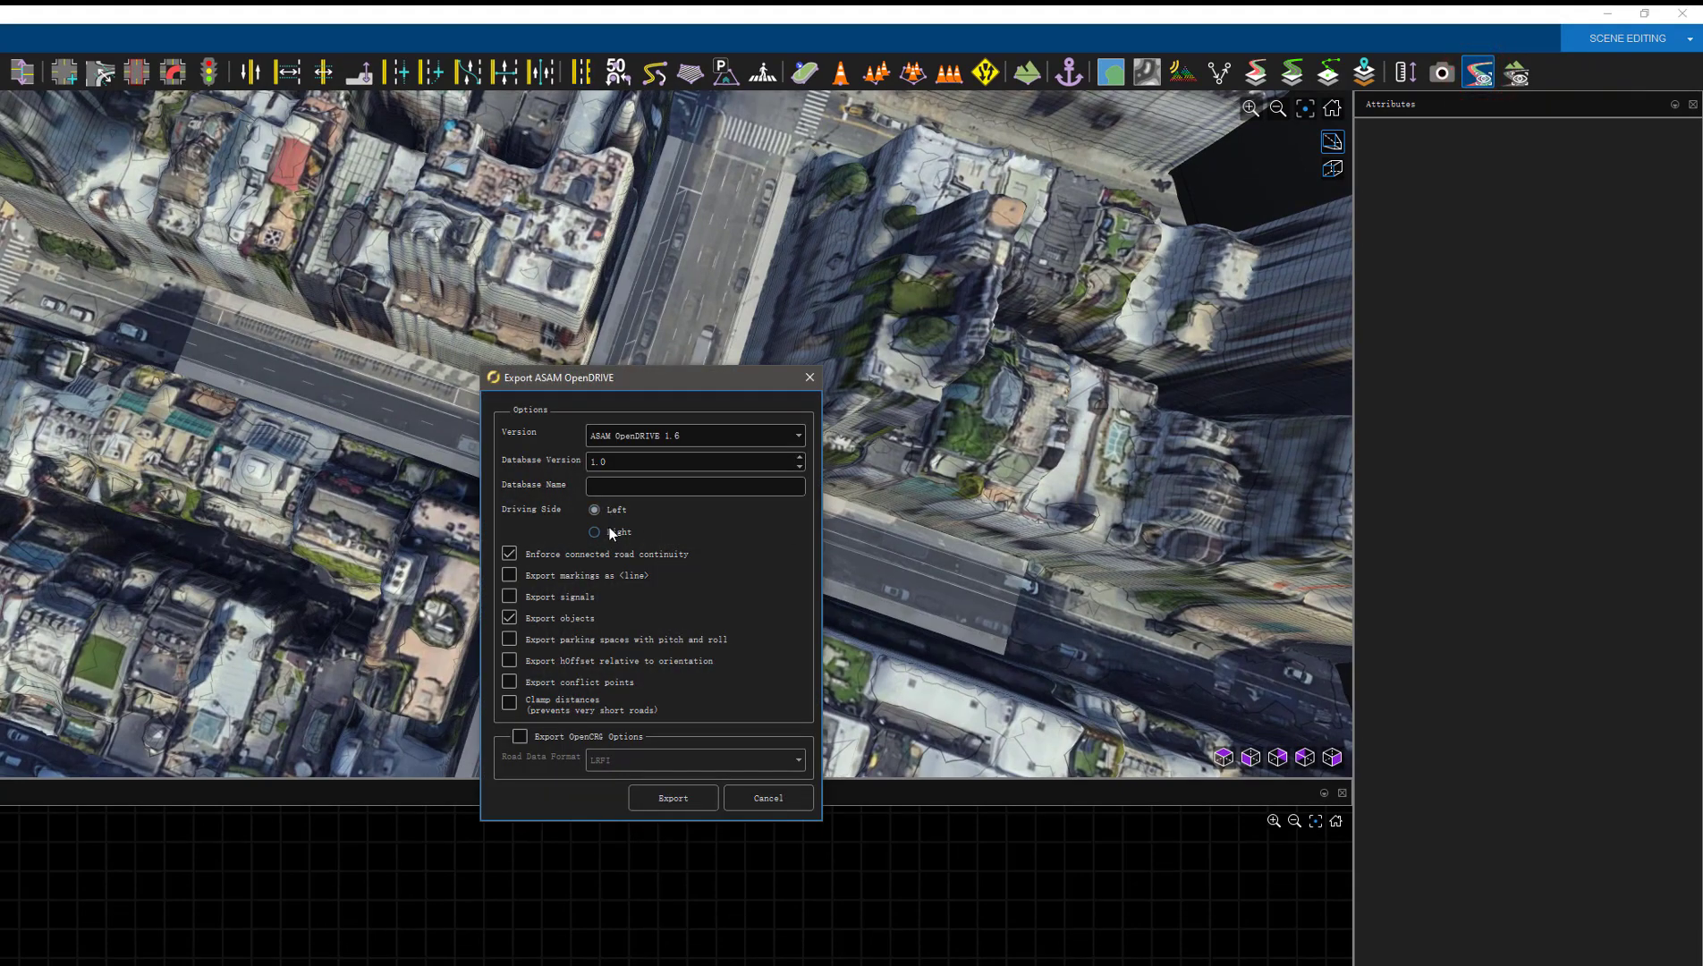
left_click(636, 436)
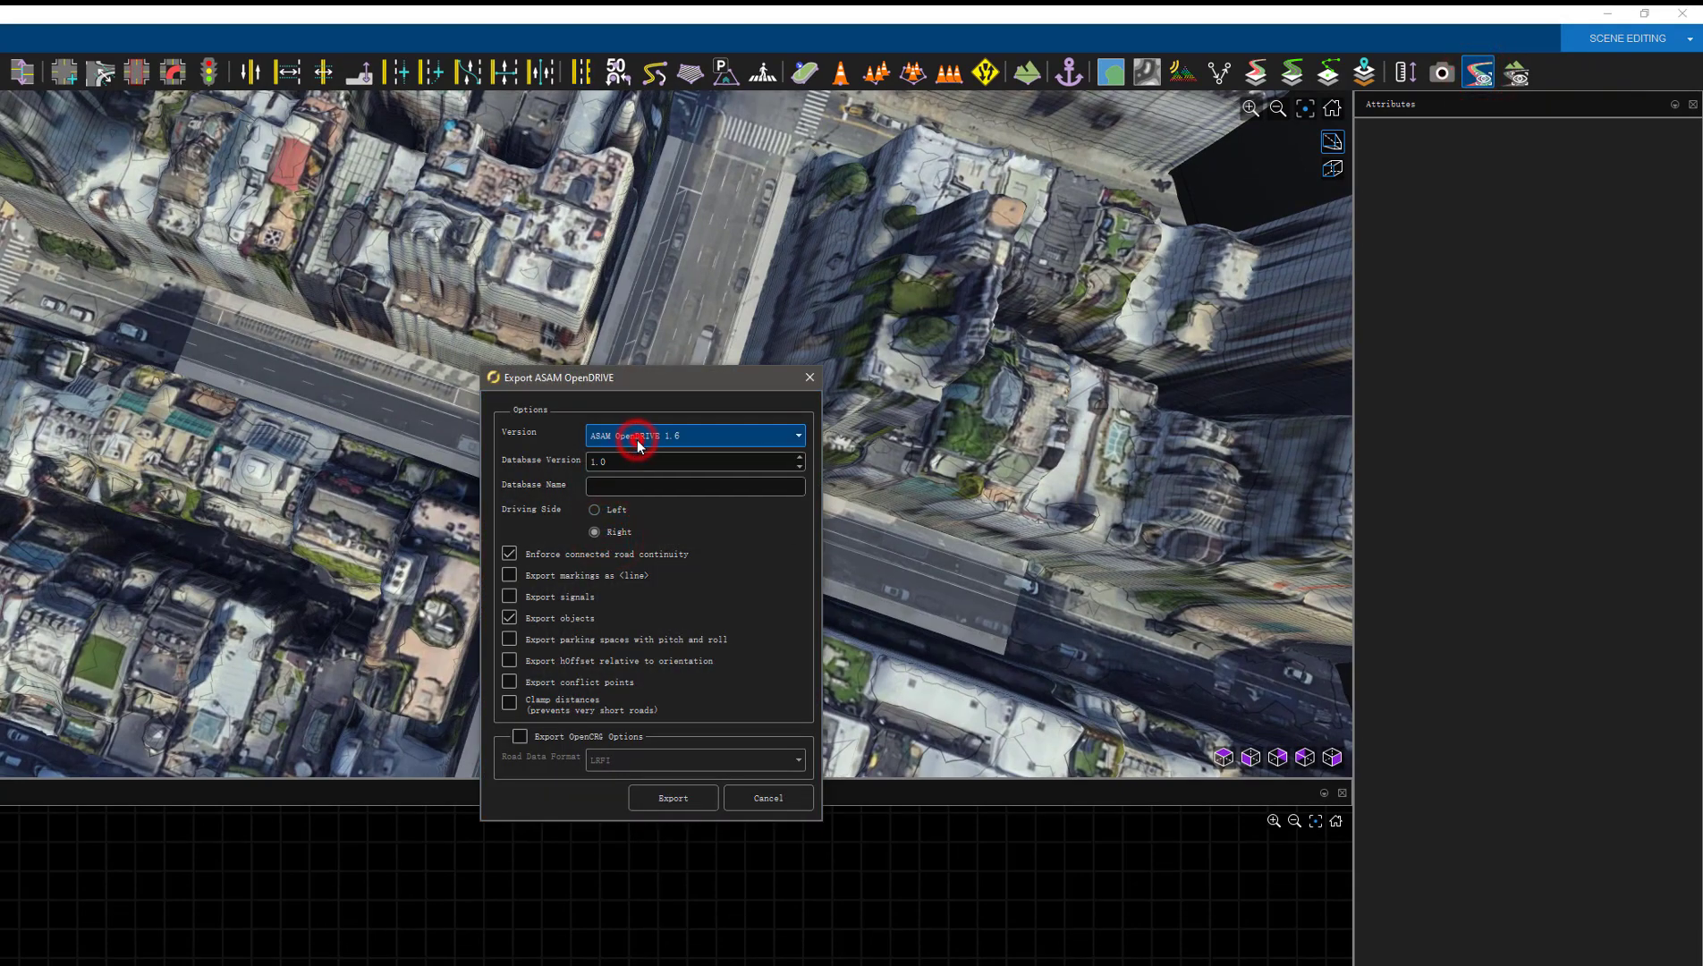
left_click(681, 801)
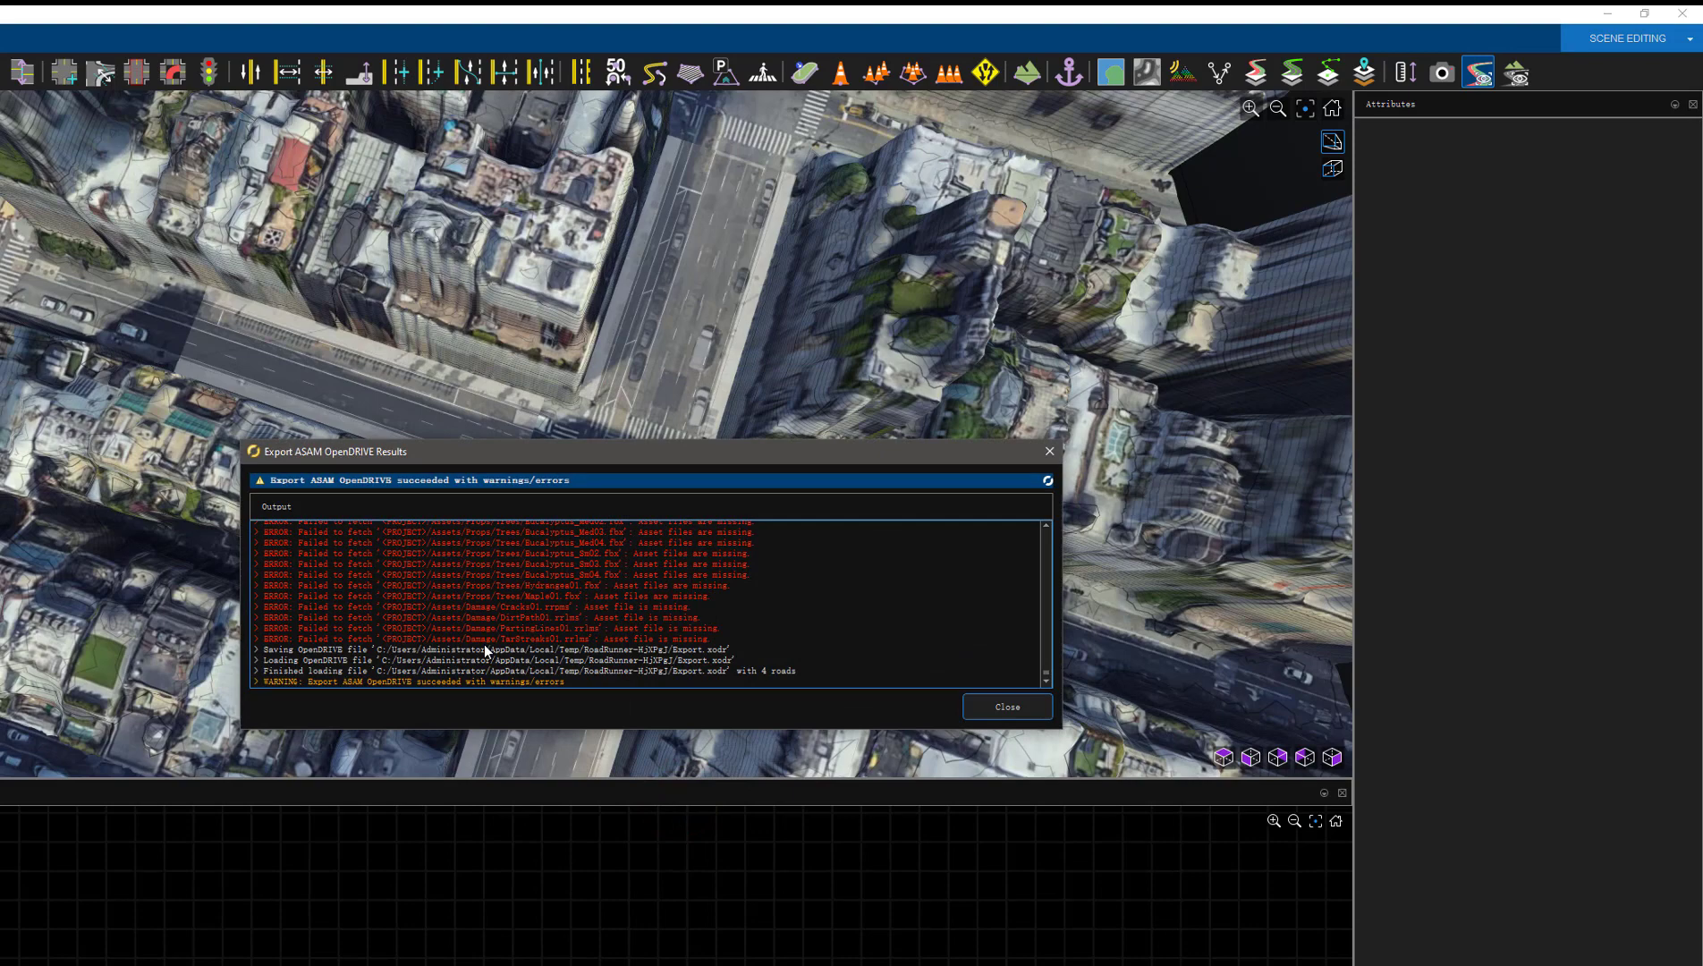
Review the OpenDRIVE export results log and close it
scroll(488, 642, "up", 10)
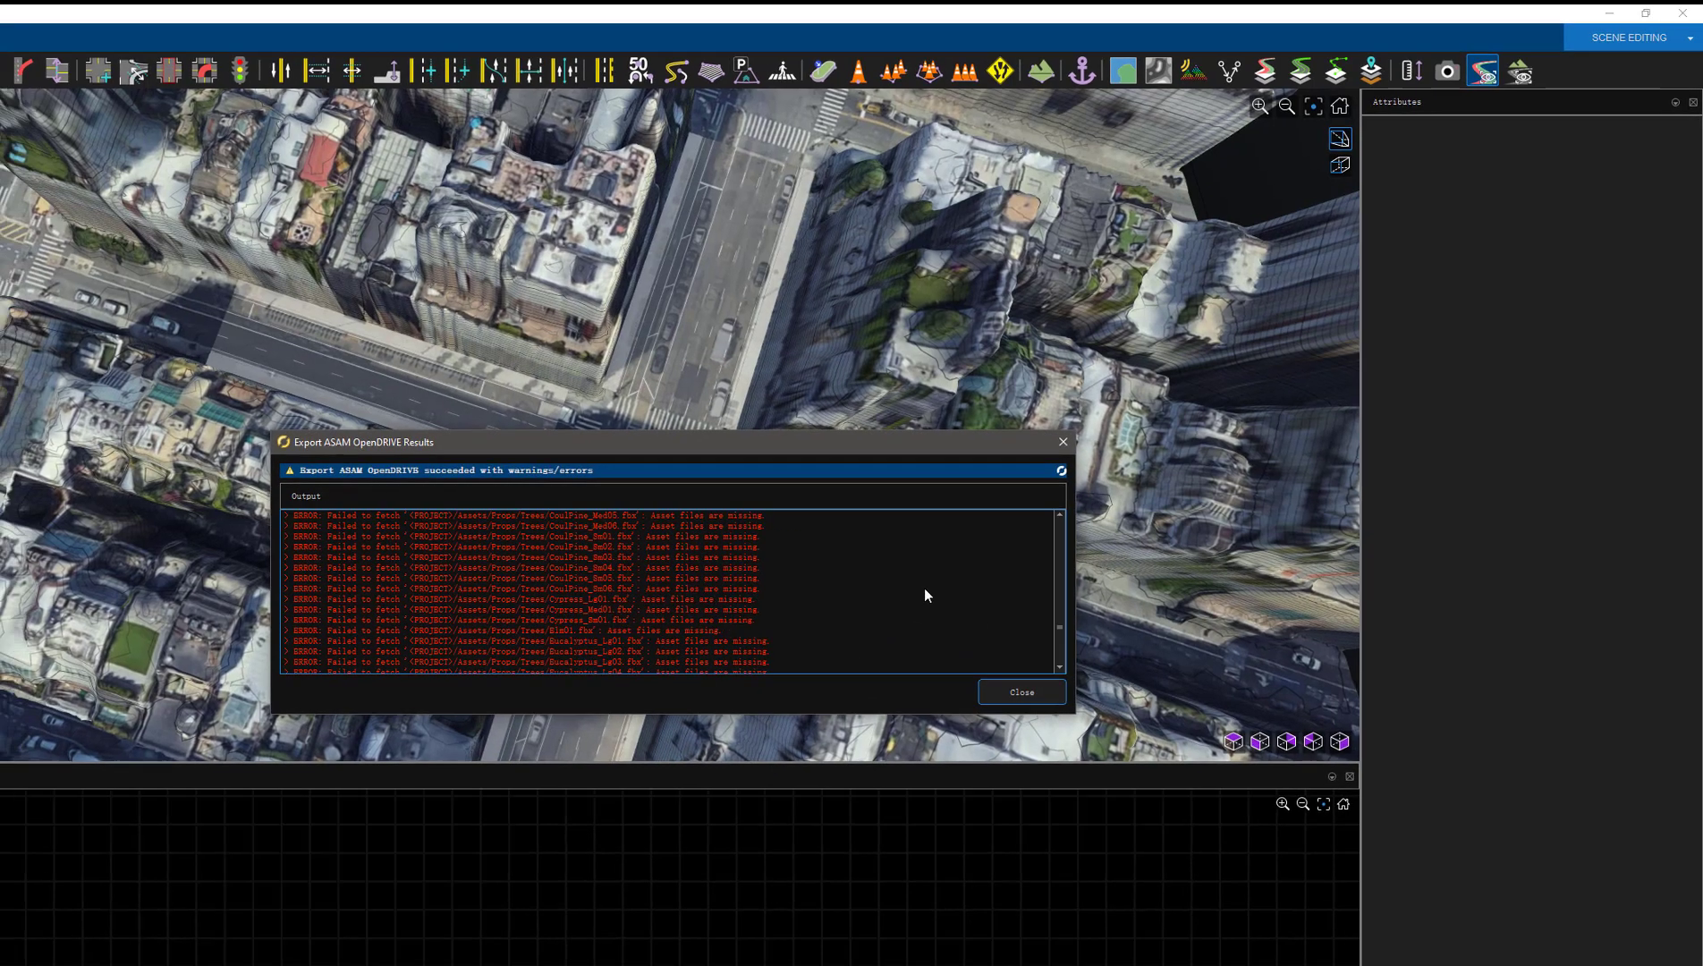
scroll(923, 587, "down", 10)
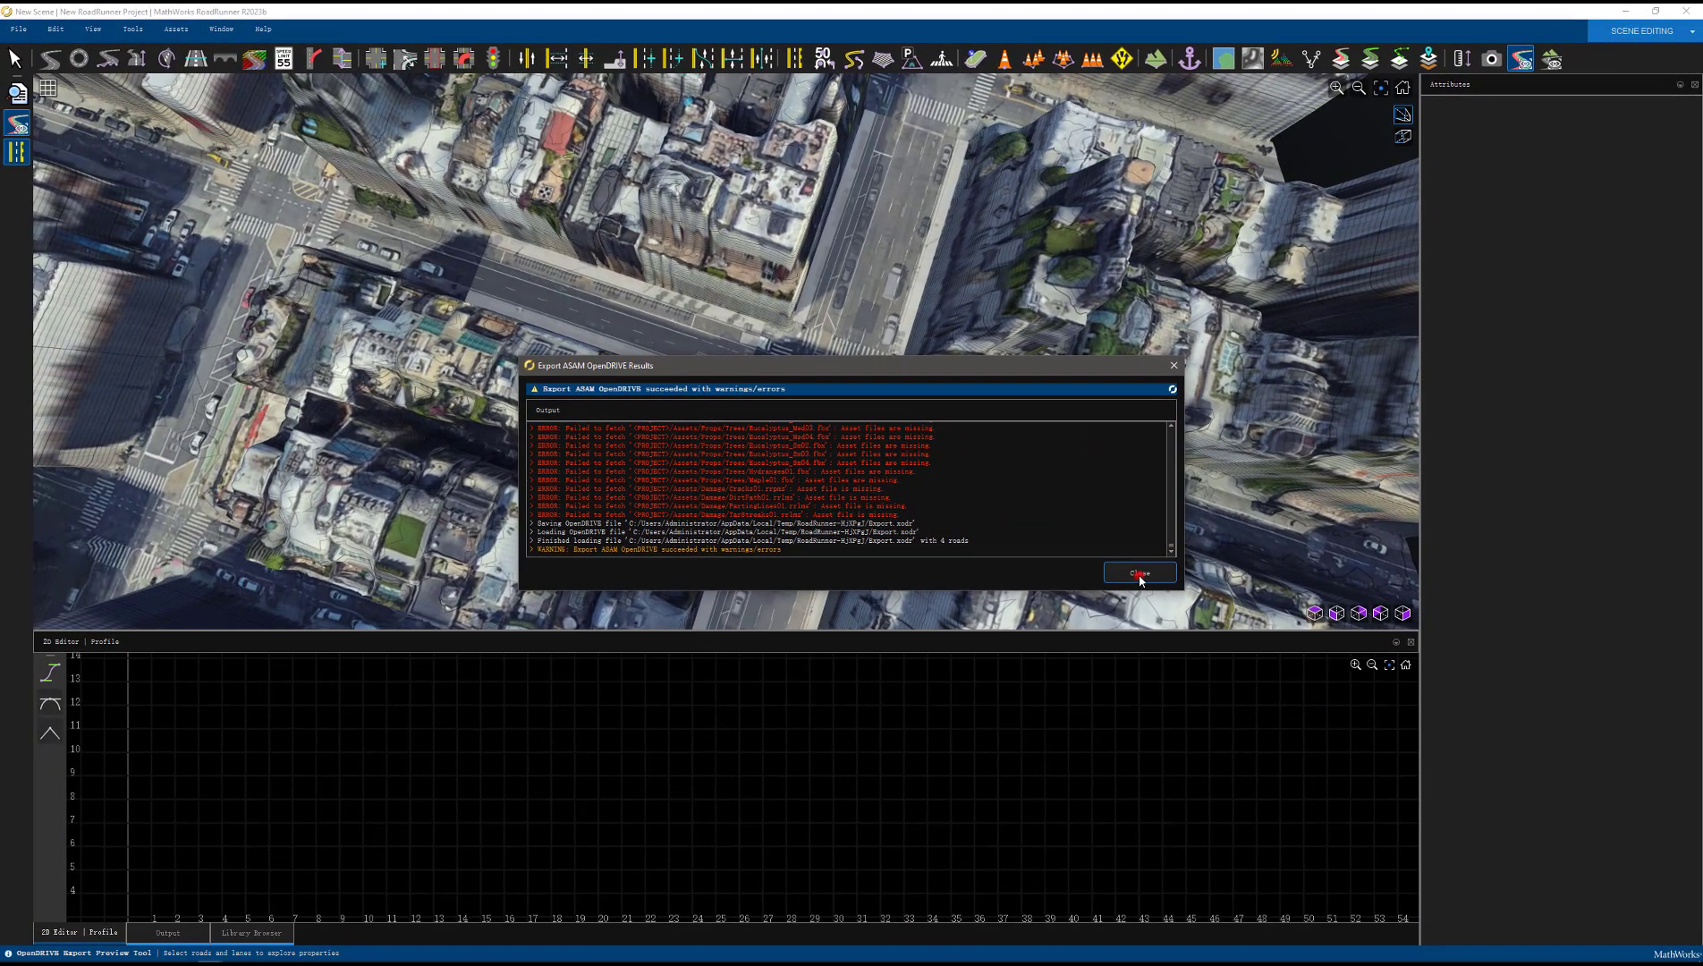
left_click(1139, 575)
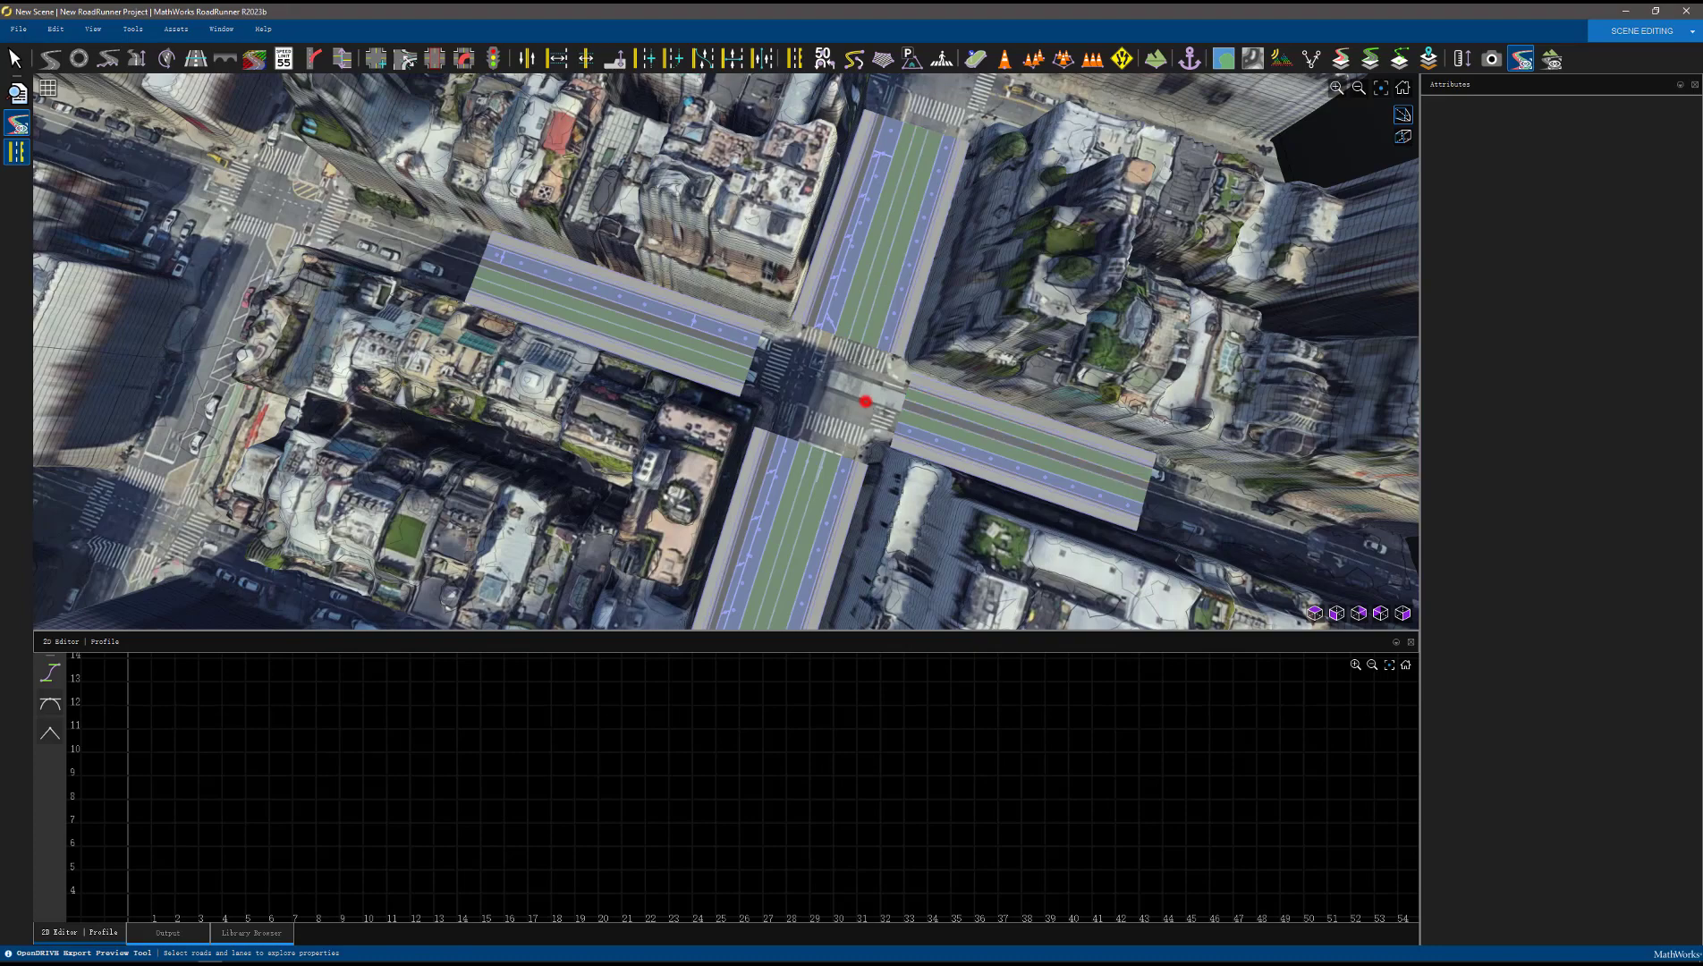
Inspect the OpenDRIVE preview of the four road arms around the intersection from several angles
left_click_drag(866, 401, 863, 399, "alt")
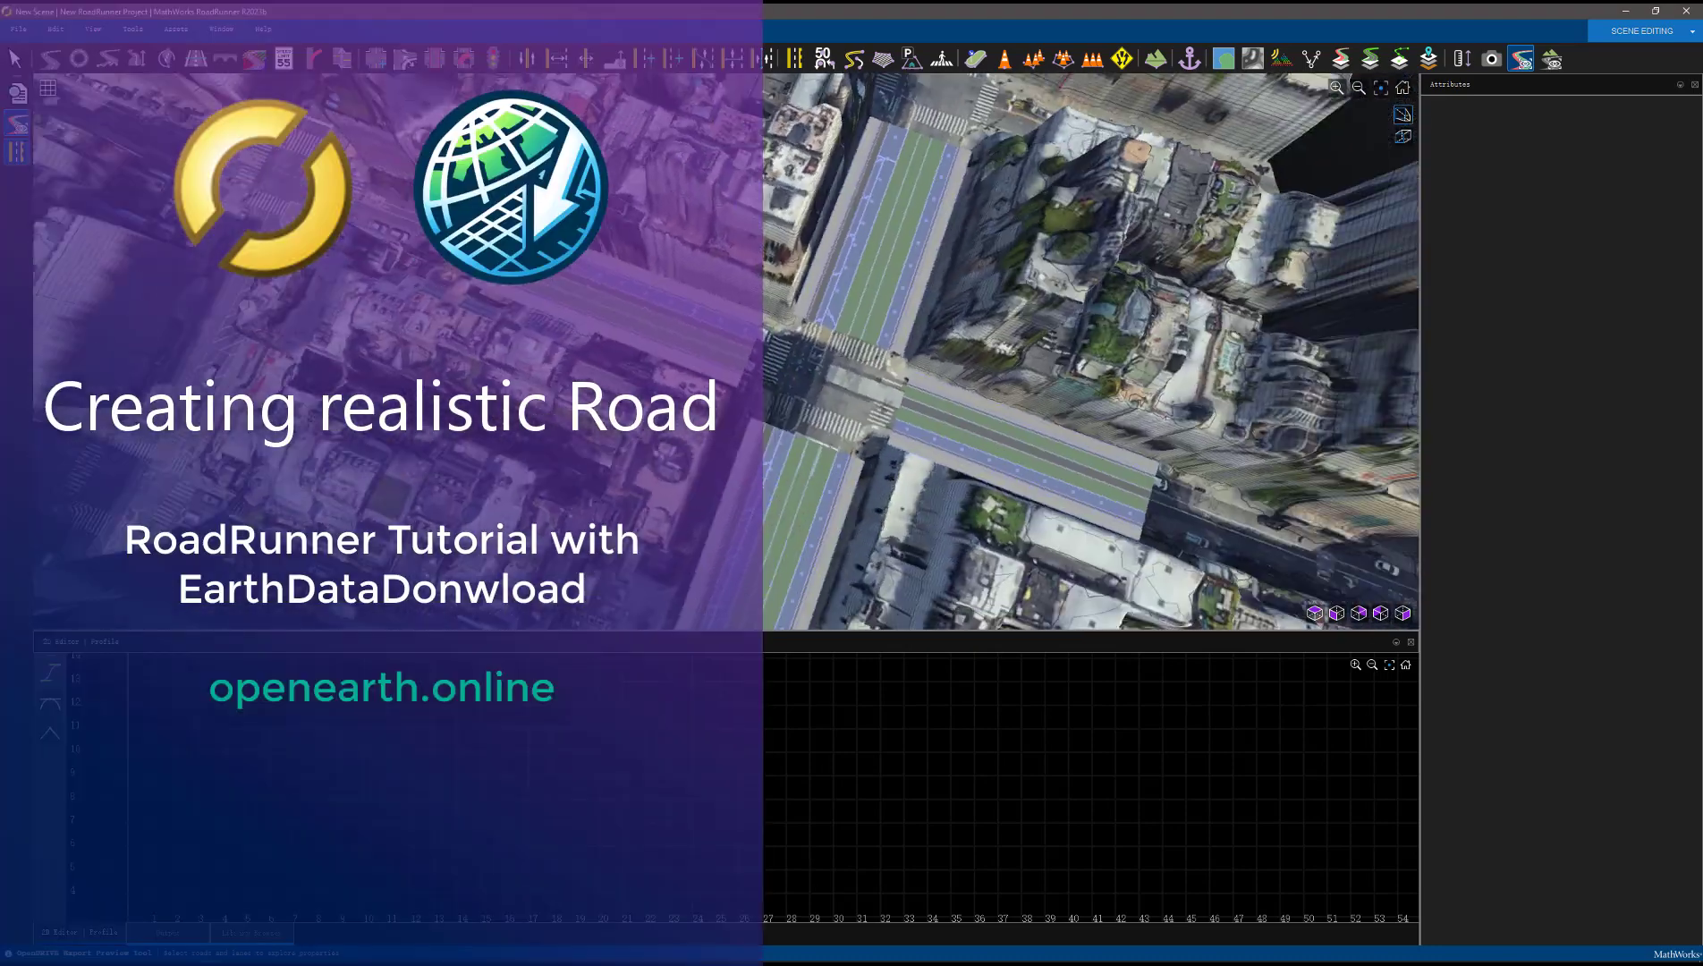
left_click_drag(863, 399, 930, 399, "alt")
scroll(1003, 314, "up", 4)
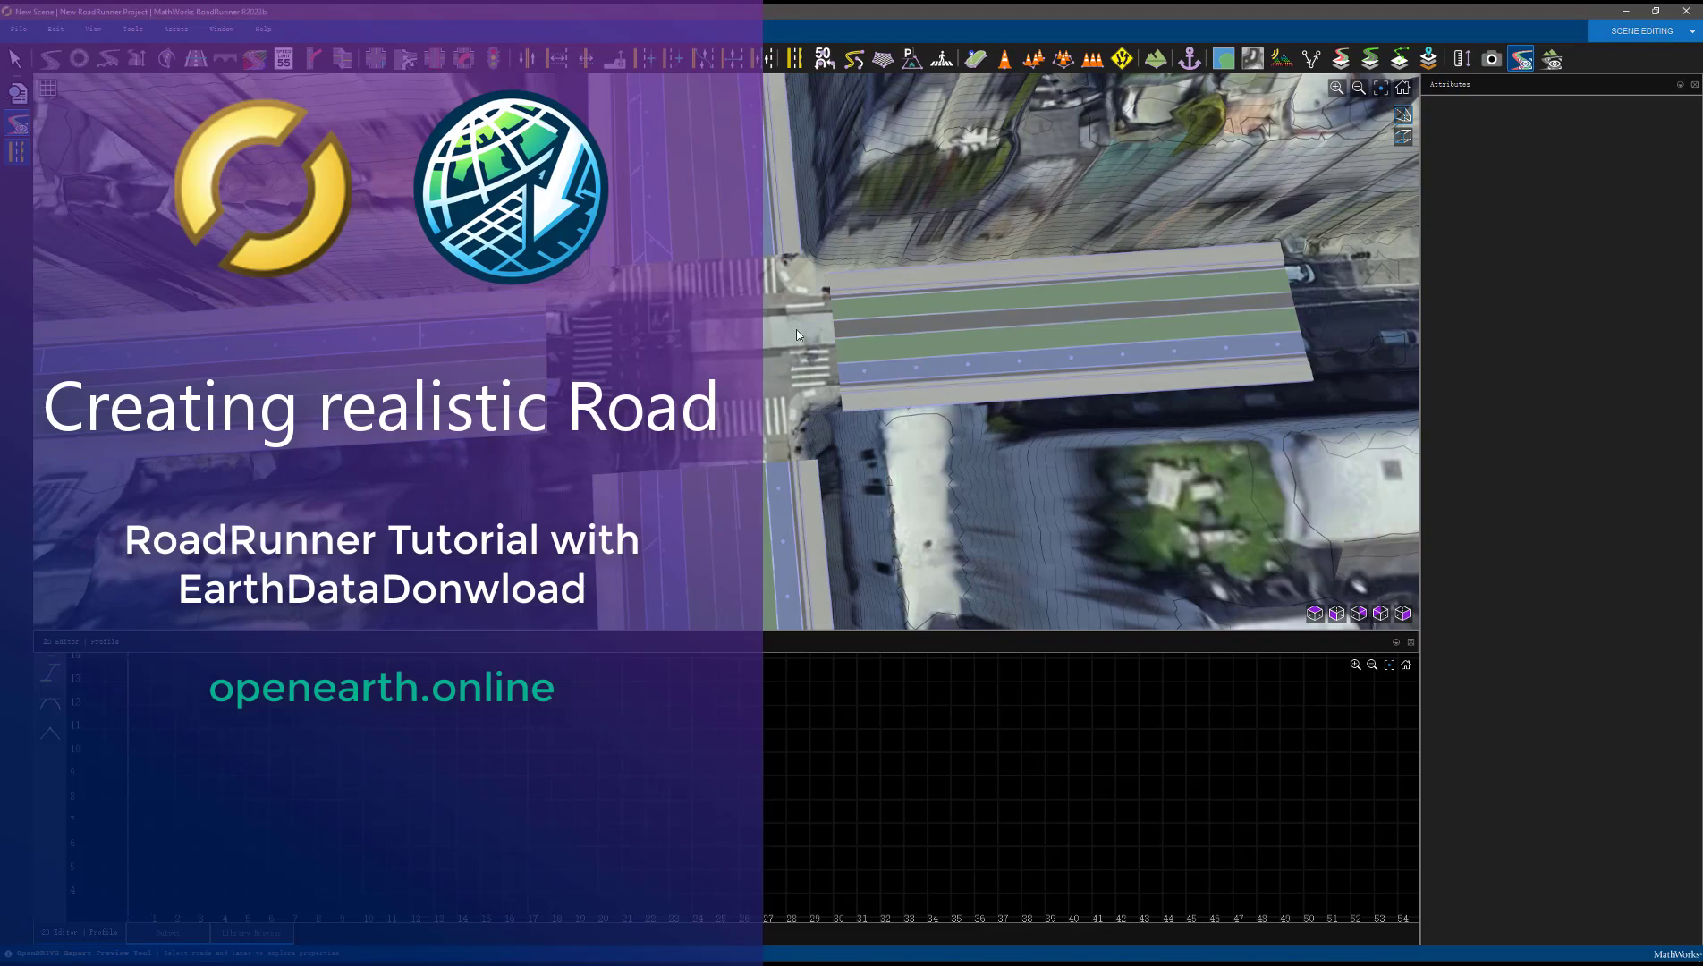
scroll(796, 328, "down", 4)
mouse_move(796, 329)
left_mouse_down("alt")
mouse_move(832, 330)
mouse_move(793, 328)
left_mouse_up("alt")
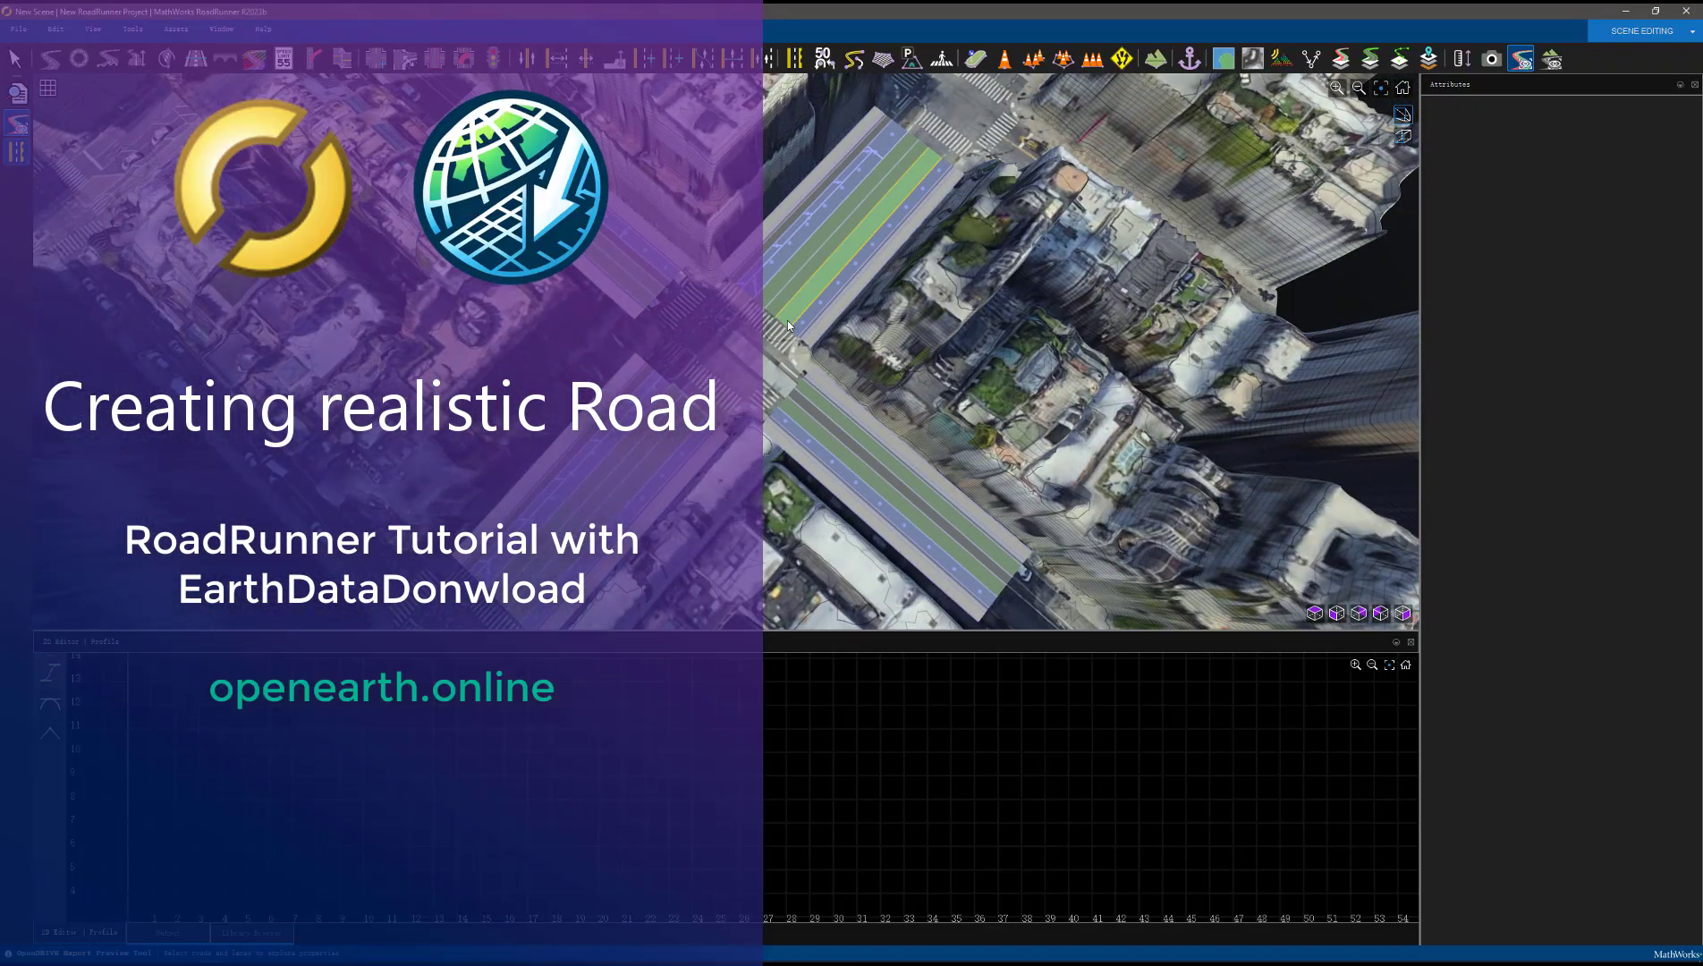